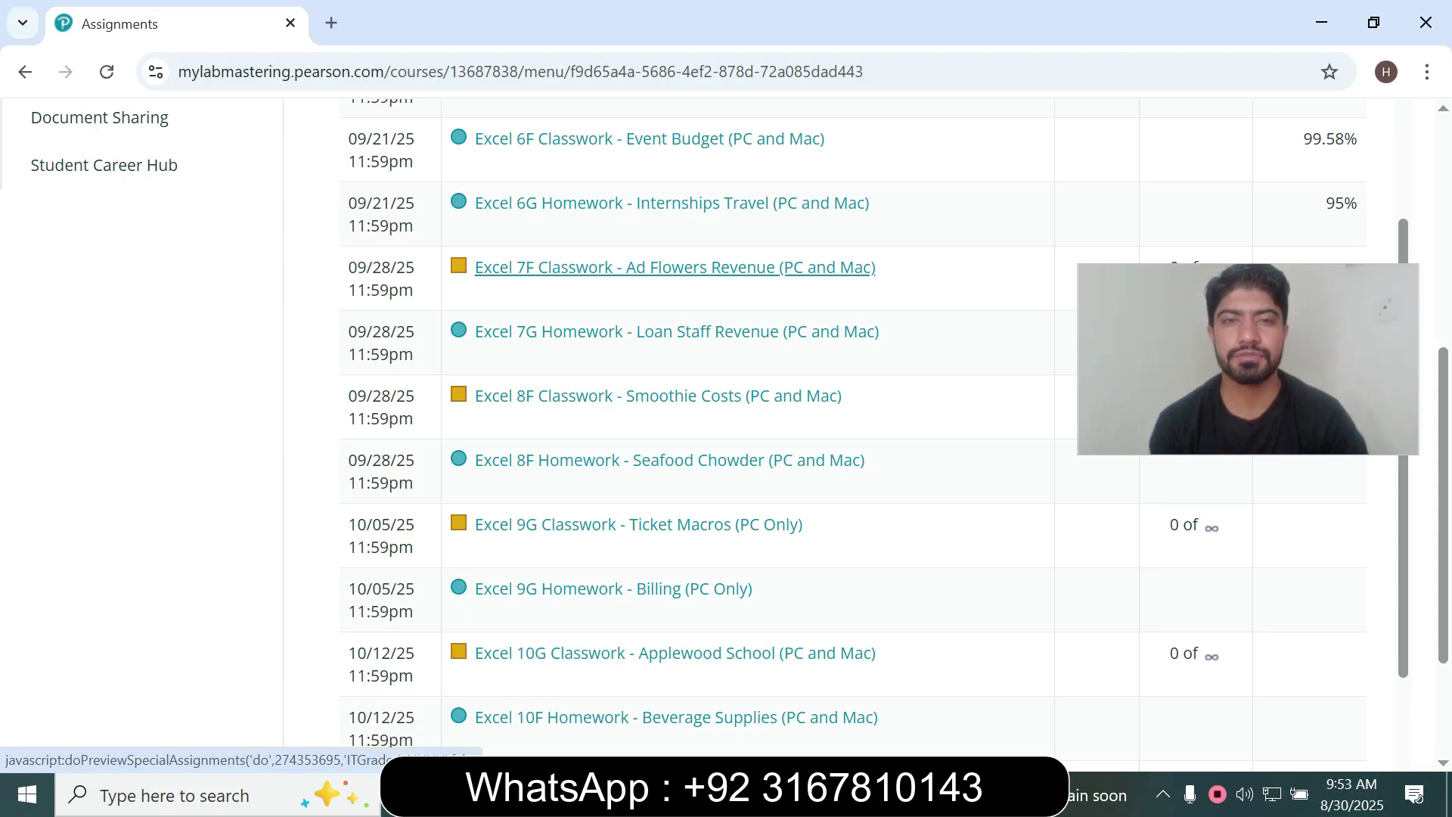
- Start the Excel 7F Classwork - Ad Flowers Revenue (PC and Mac) assignment and download all of its starting files
click(674, 268)
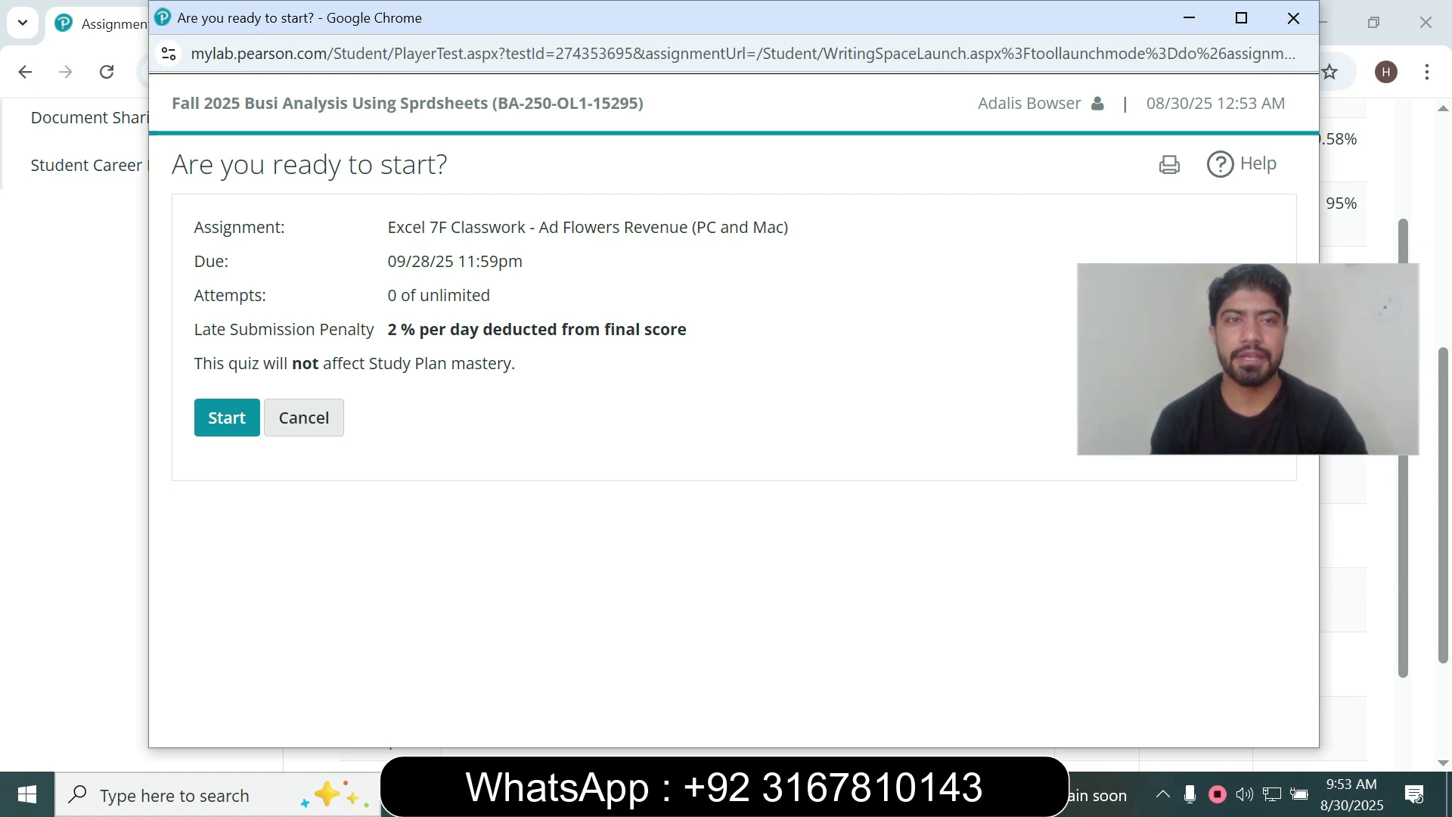
drag(388, 227, 776, 227)
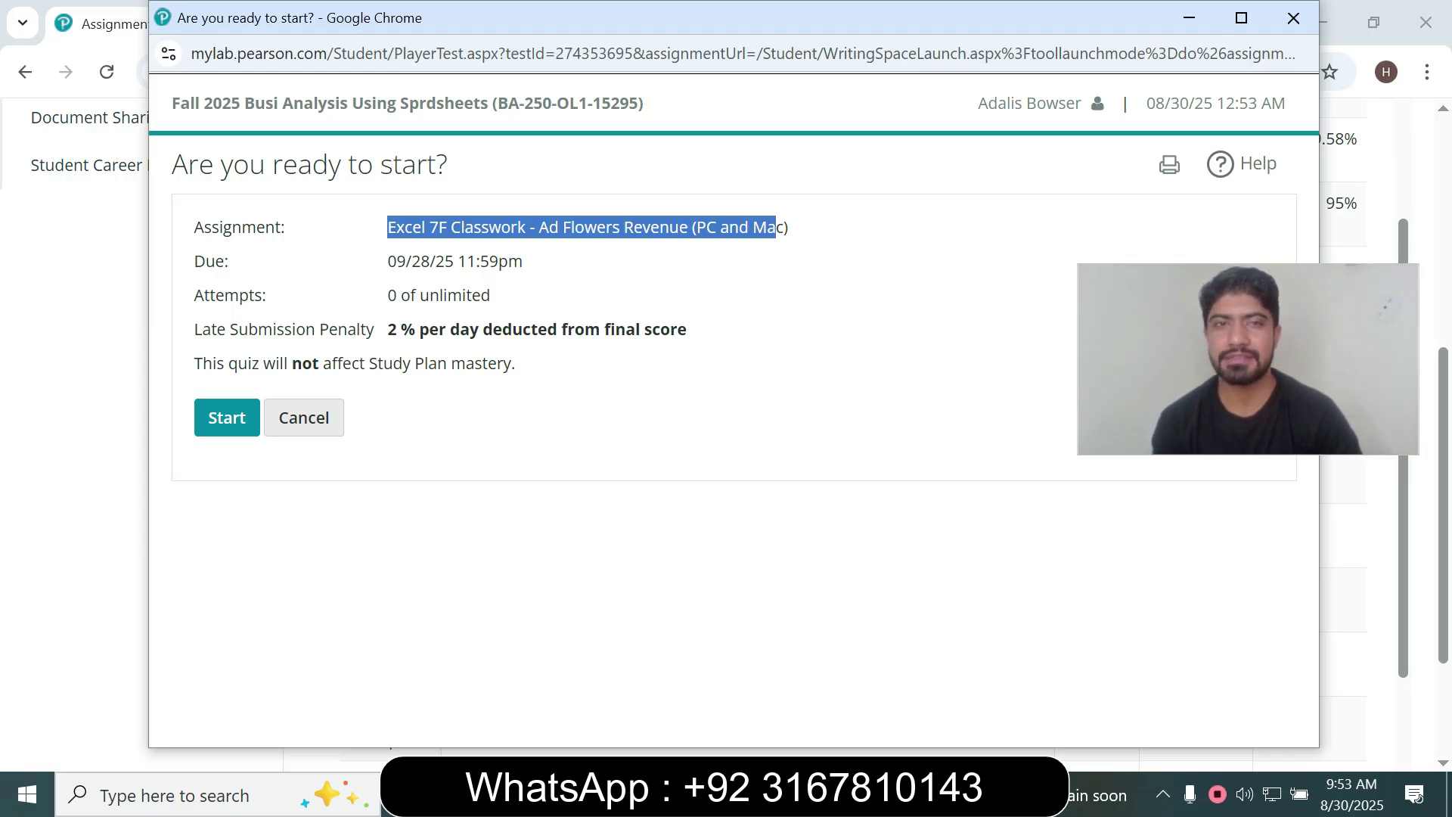
click(789, 227)
drag(789, 227, 387, 228)
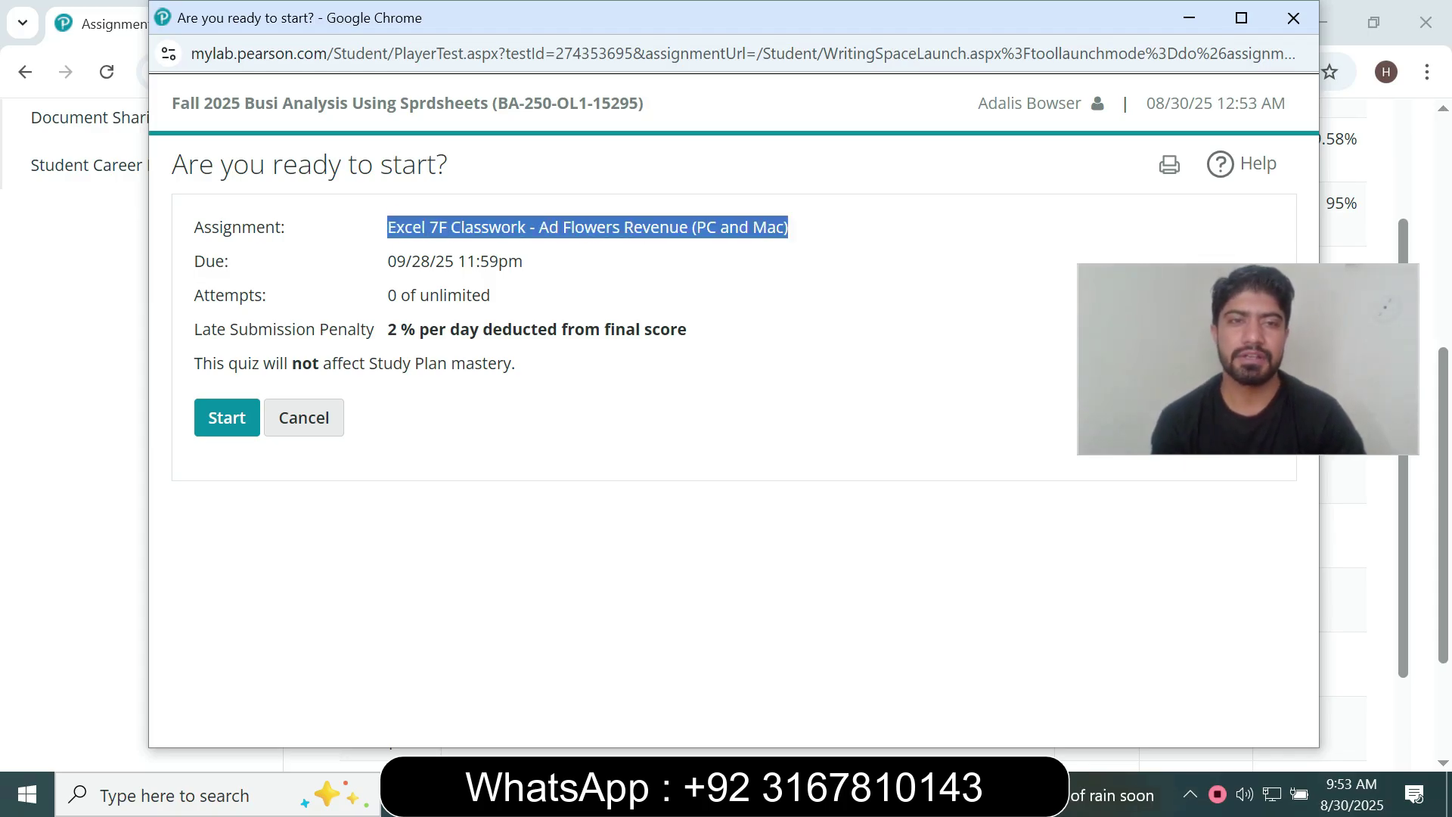
click(388, 228)
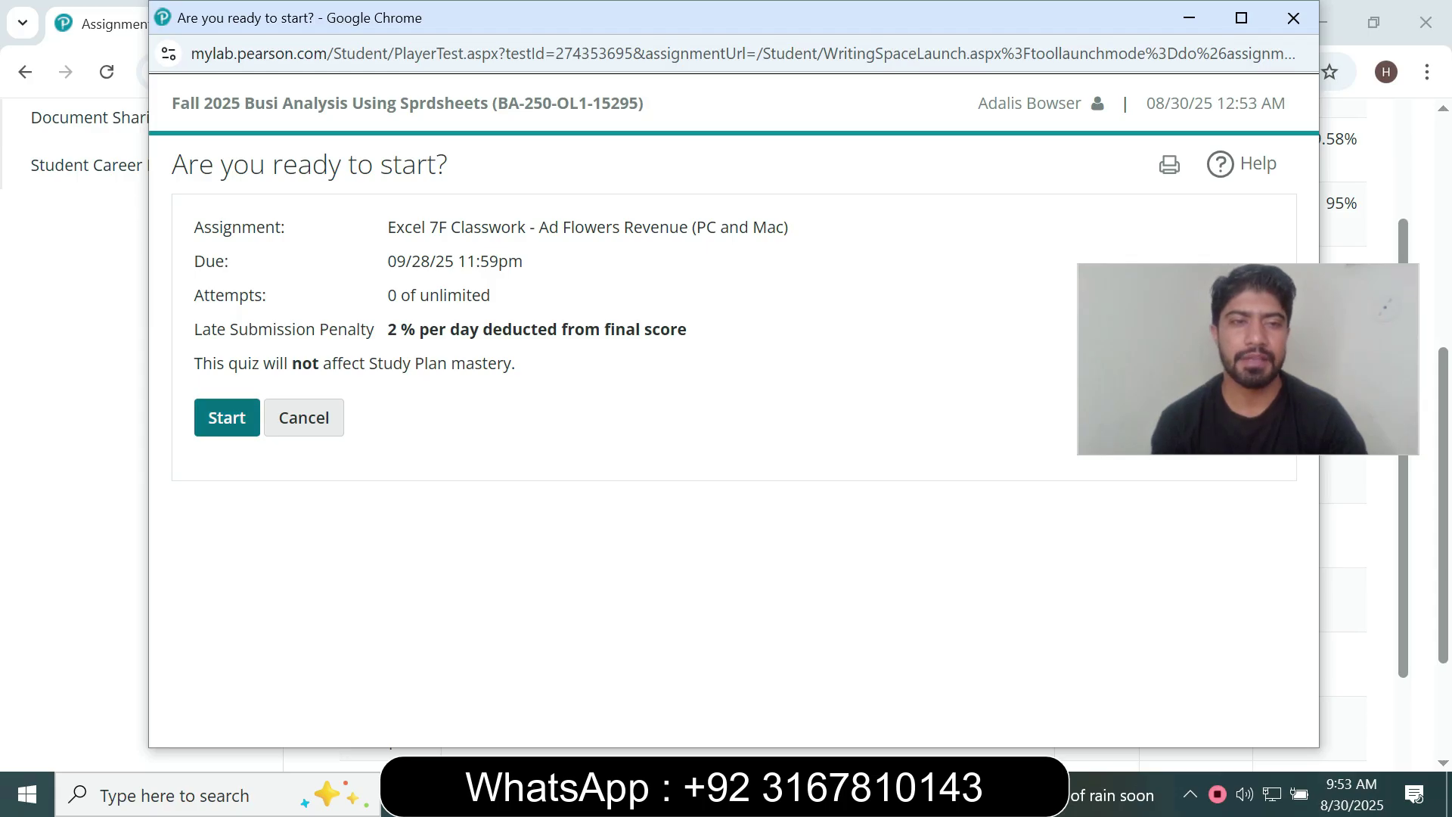
click(226, 418)
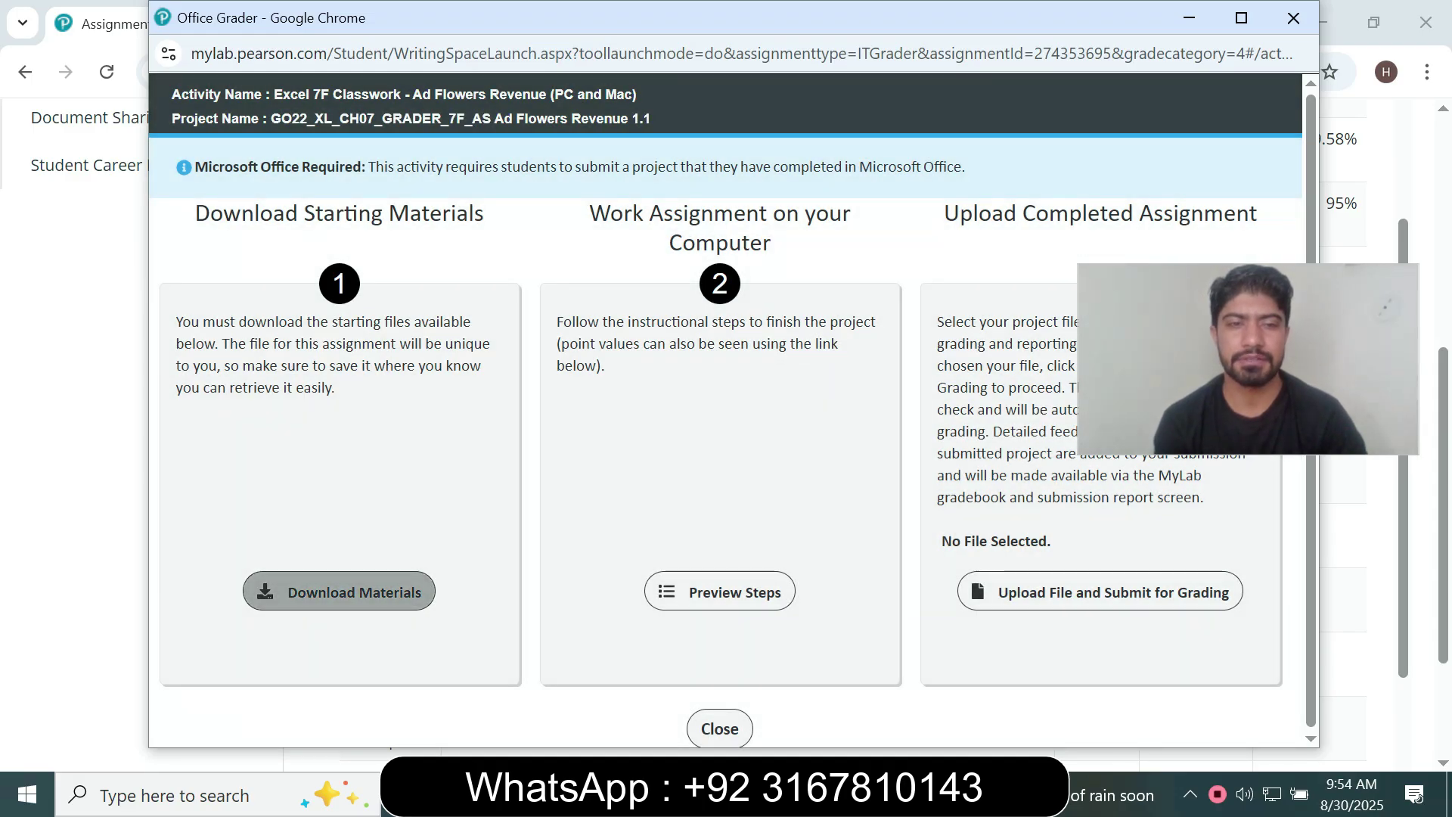
click(339, 592)
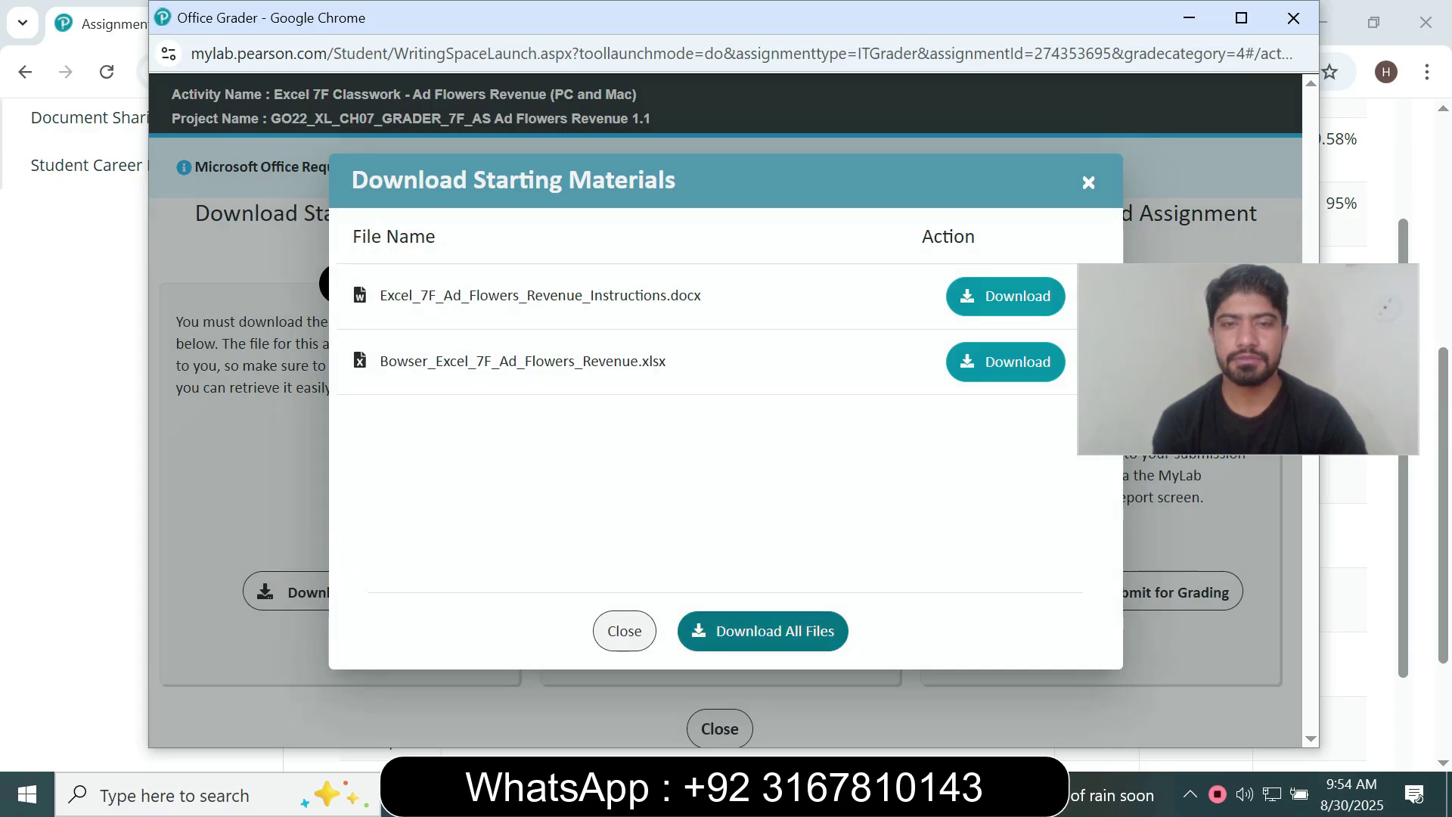
click(763, 631)
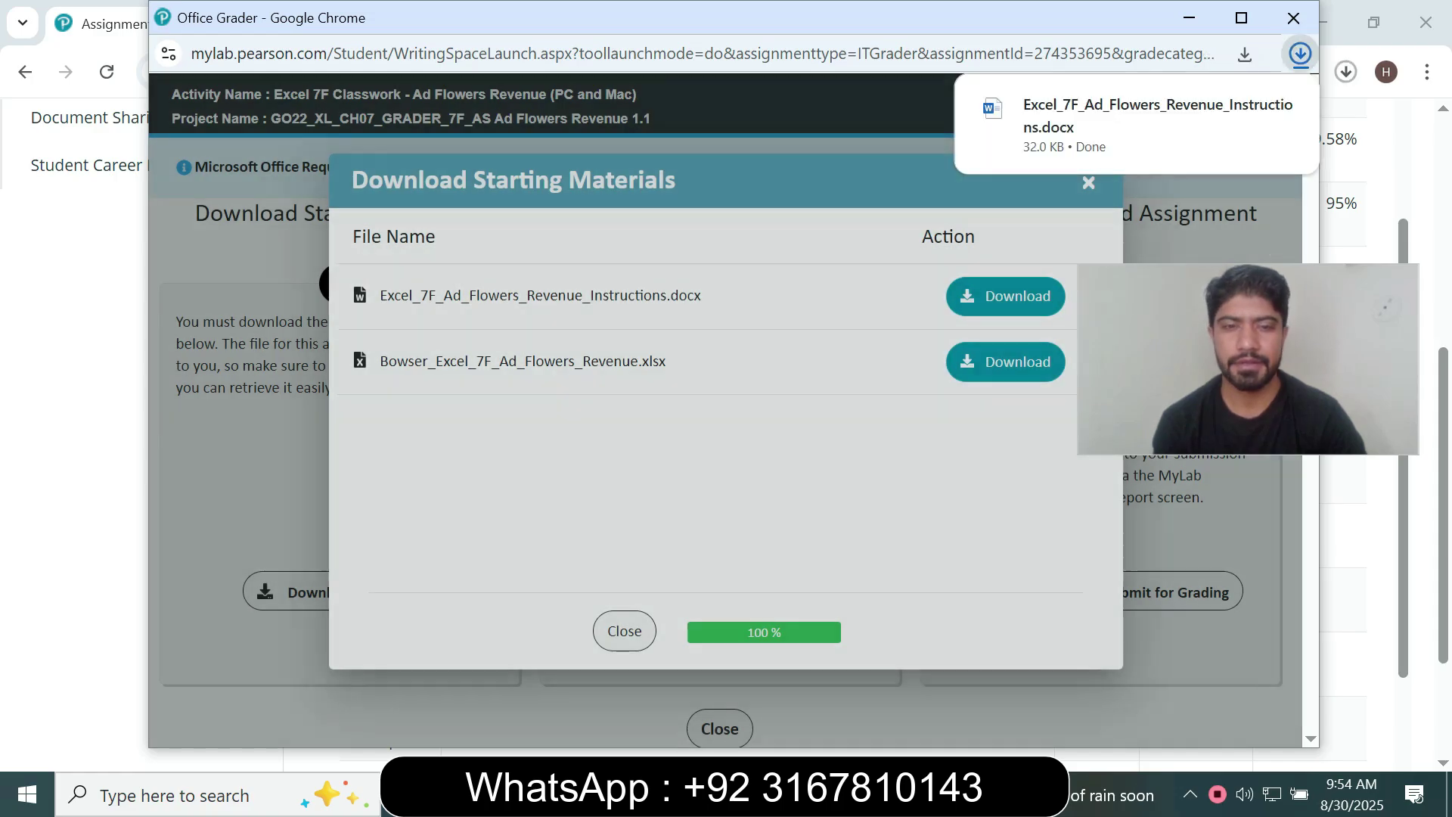
- Open the new Ad Flowers Revenue instructions document and workbook from the Downloads folder in File Explorer, and enable editing in both
key(super+e)
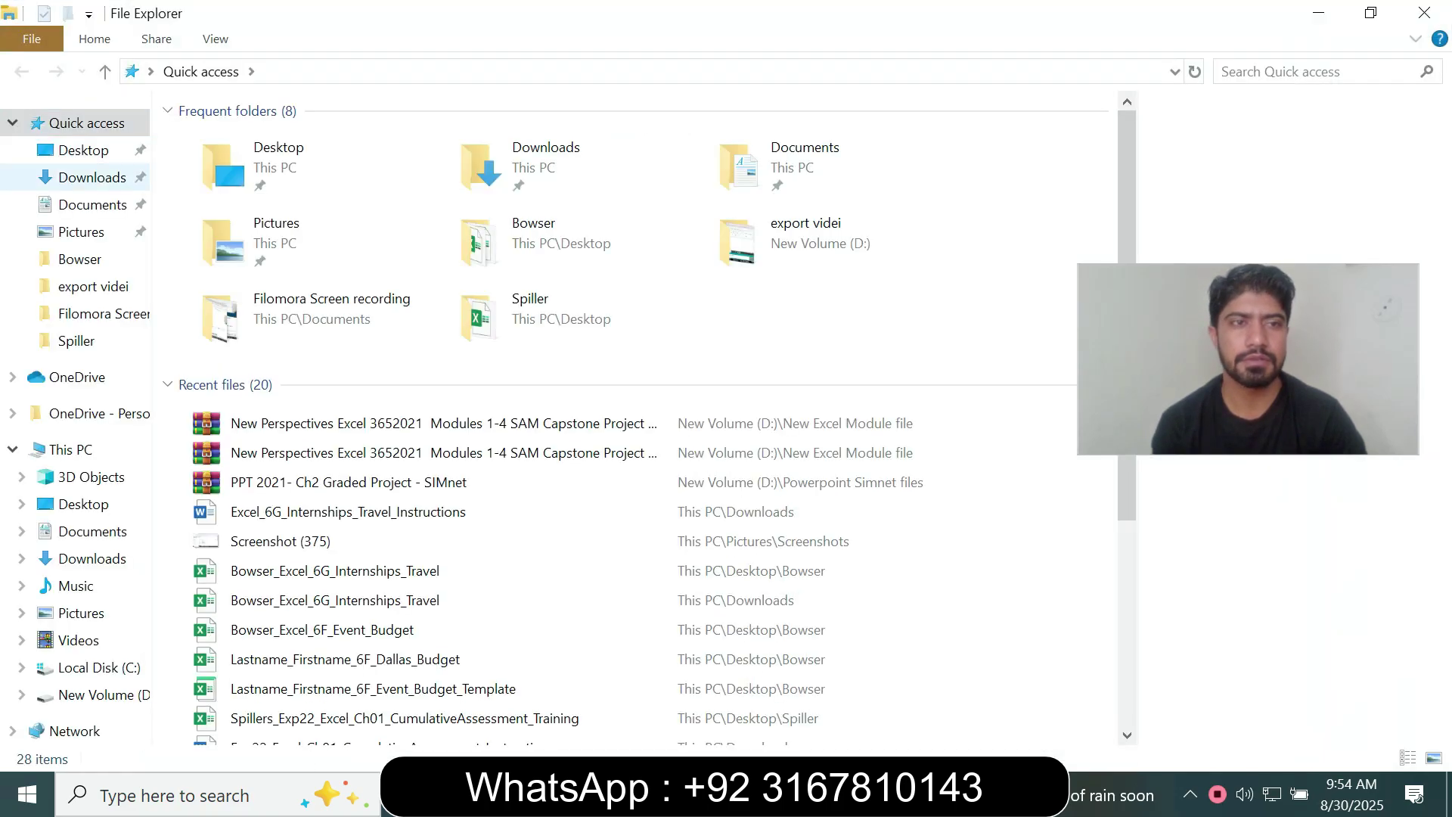
click(93, 178)
double_click(323, 170)
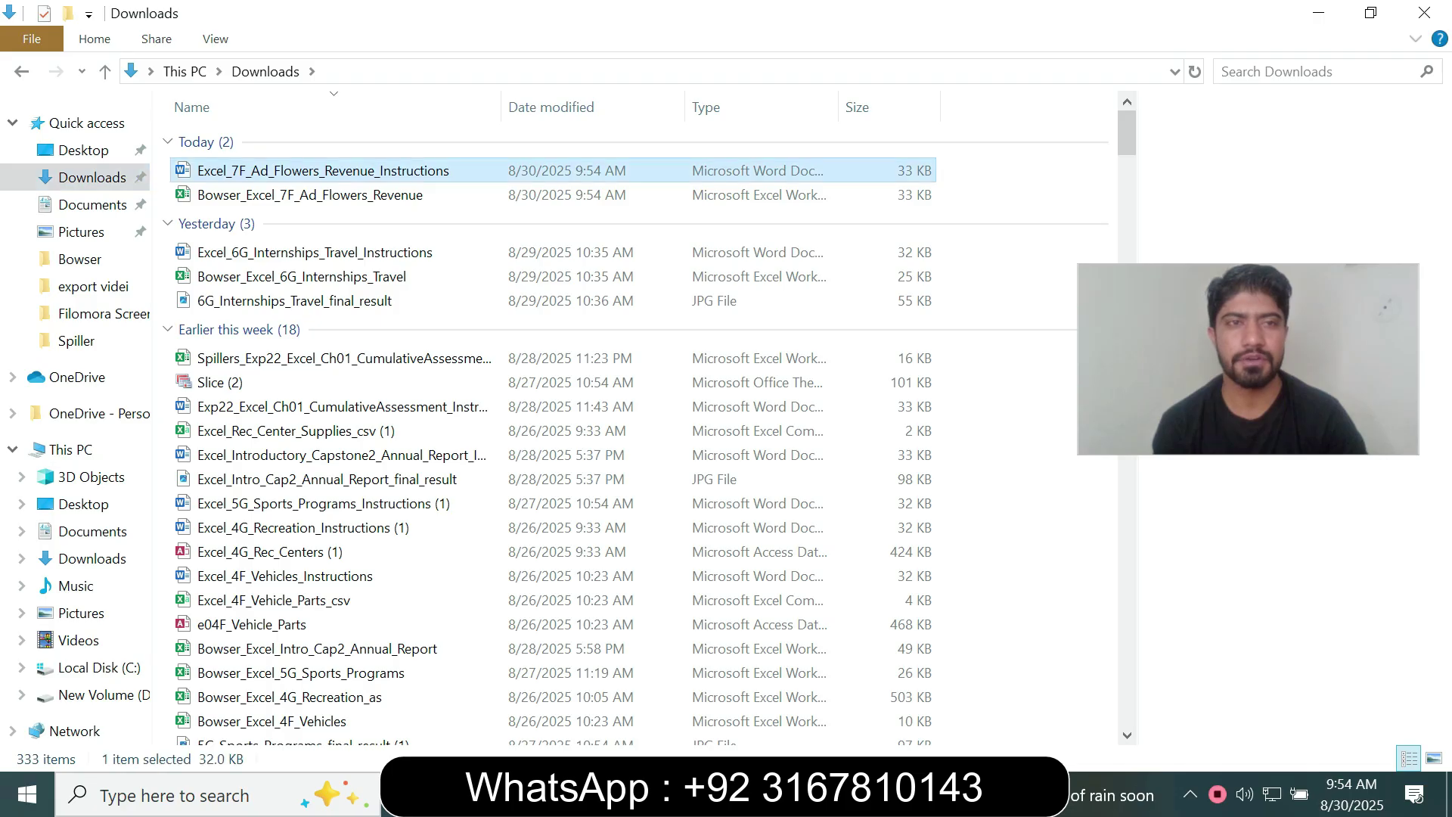
double_click(310, 195)
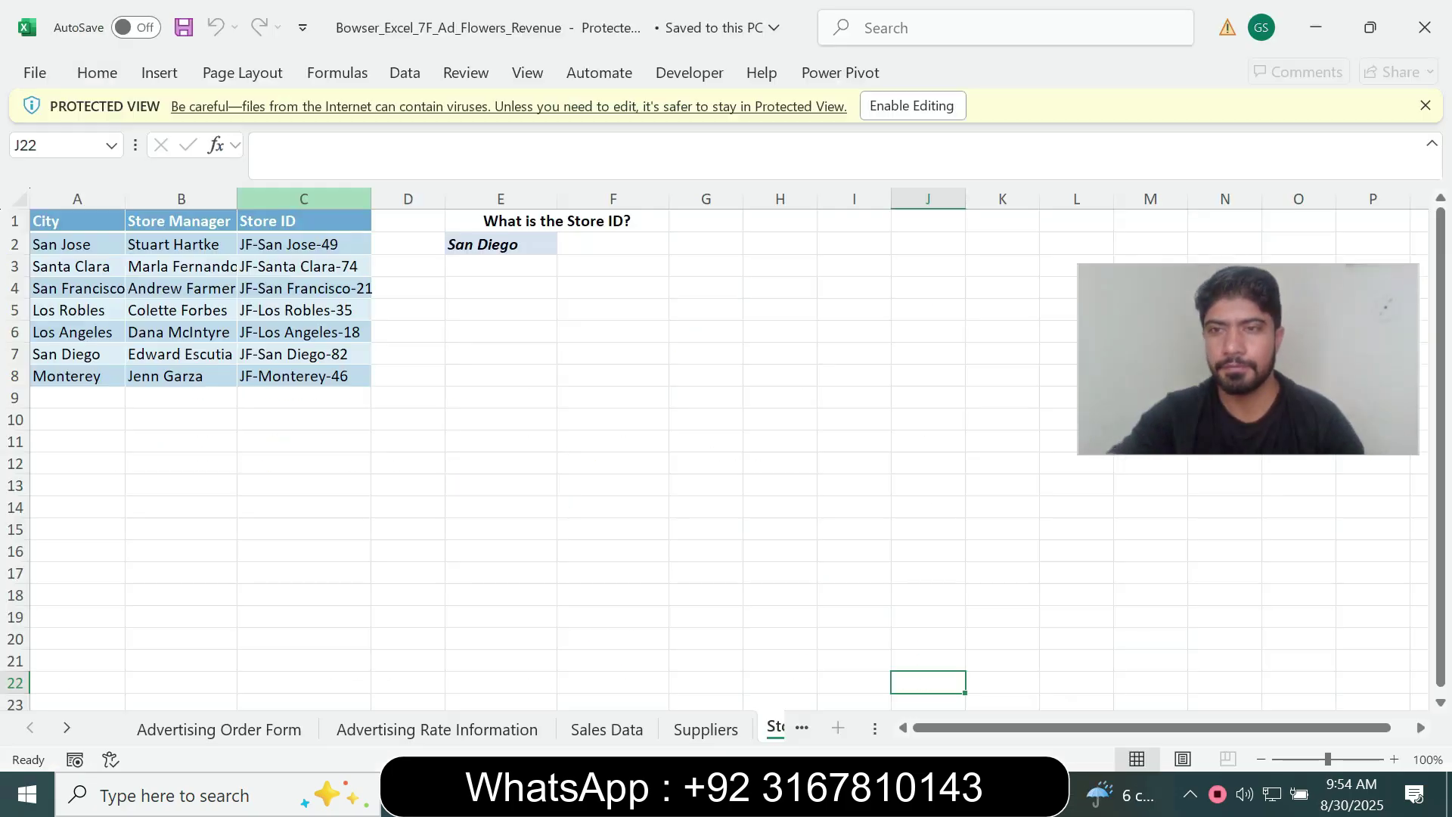
click(706, 420)
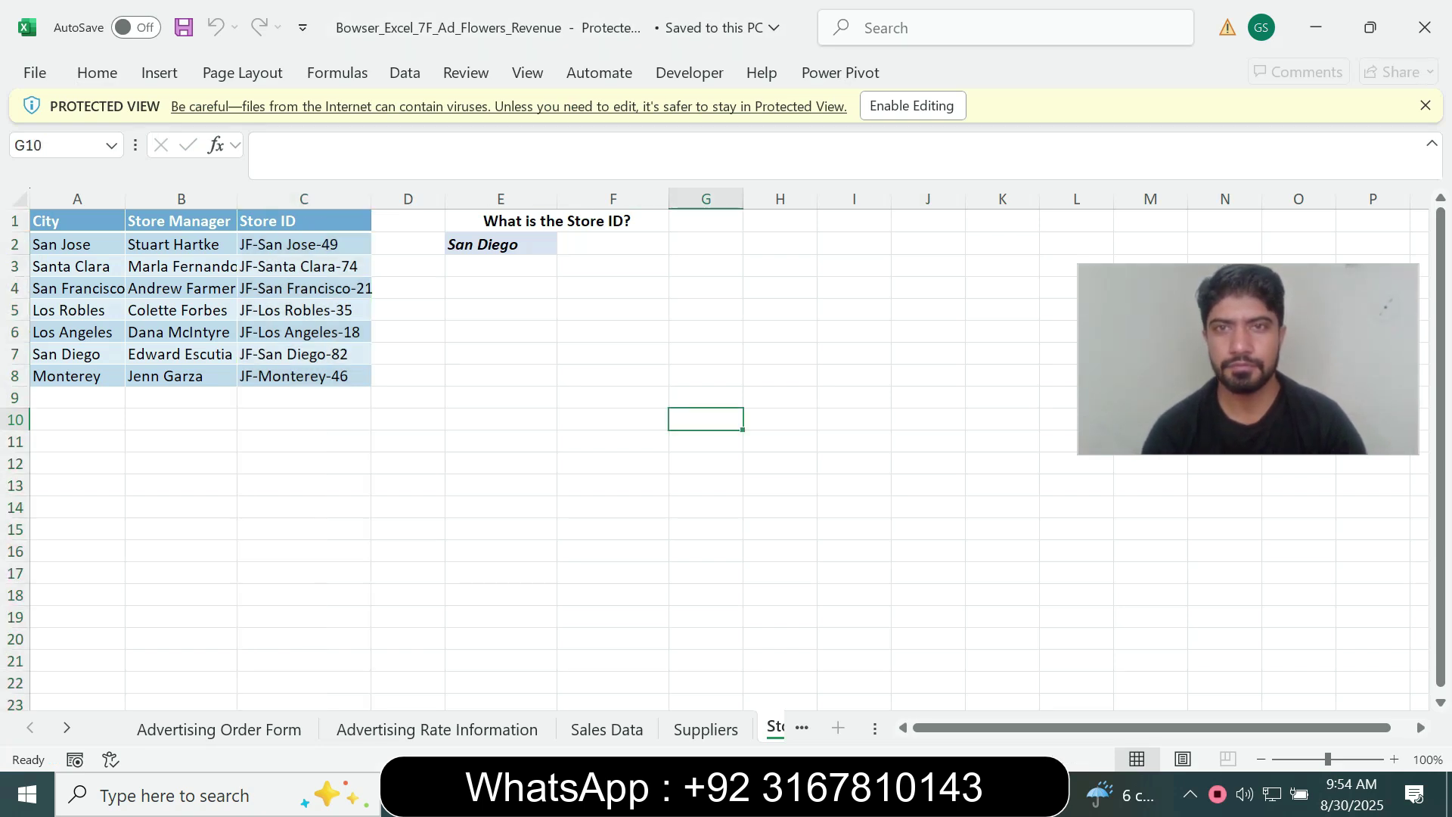
click(912, 106)
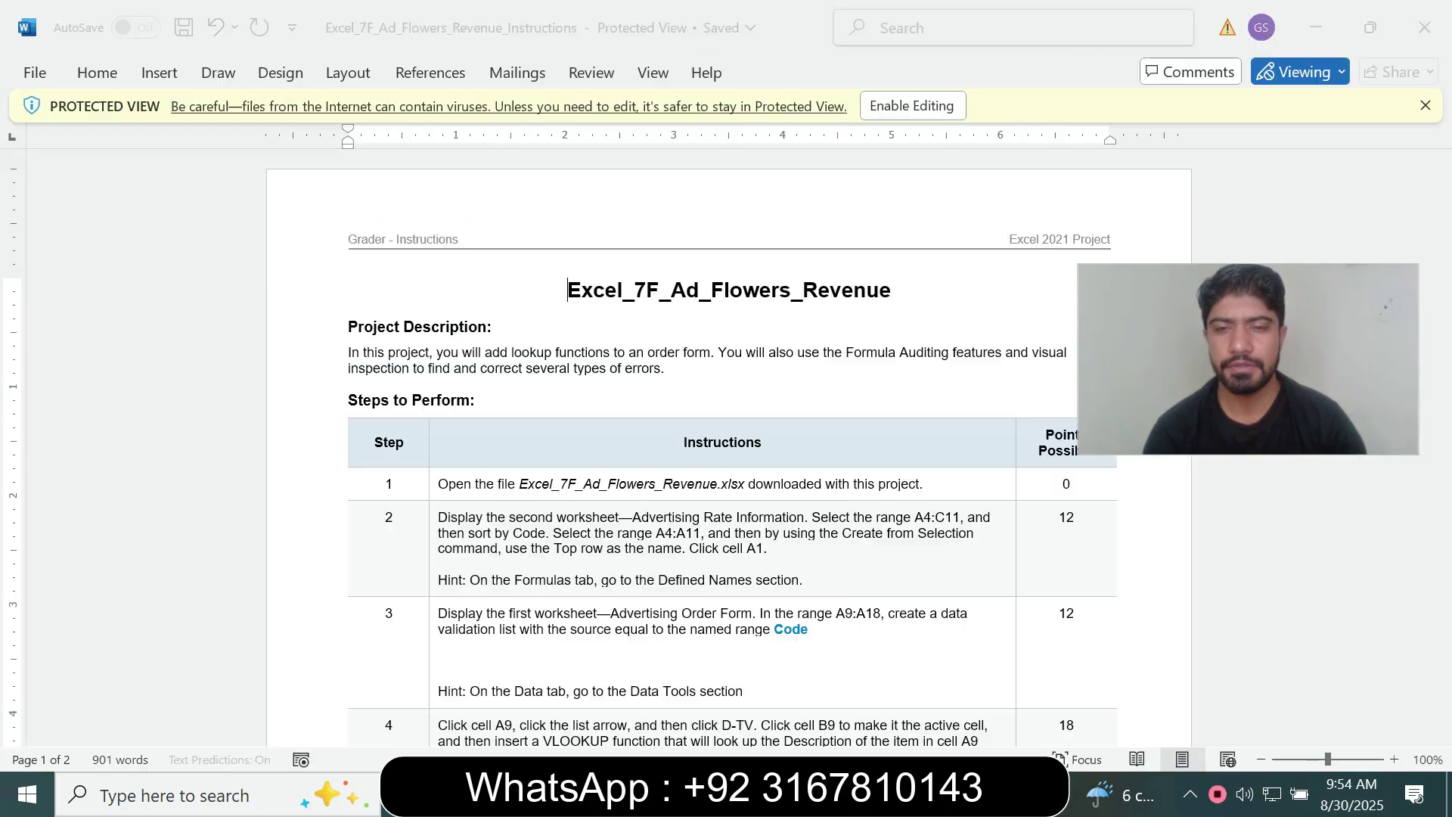
click(912, 106)
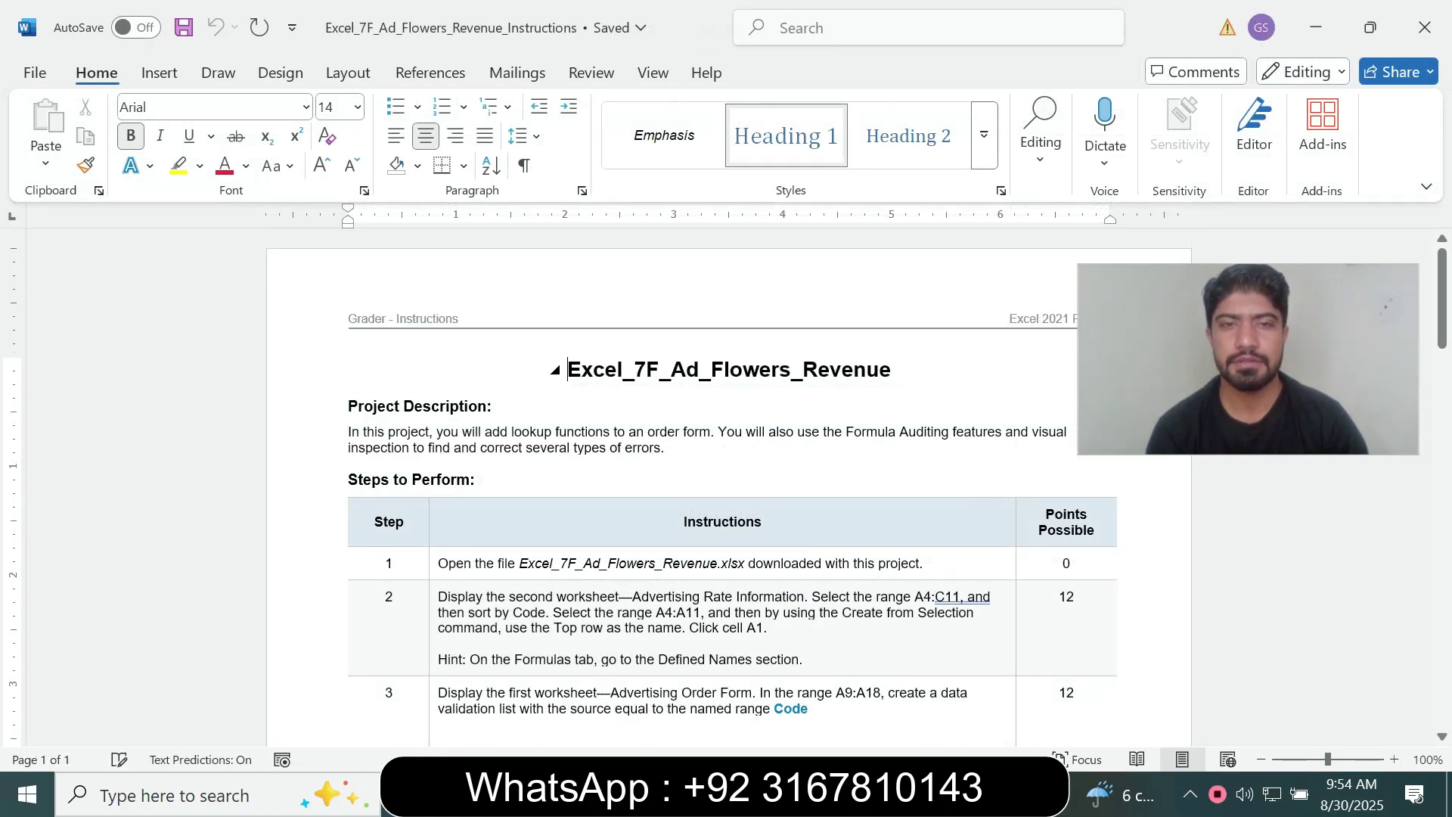
- Read the title and the Project Description paragraph of the instructions document
drag(568, 370, 913, 386)
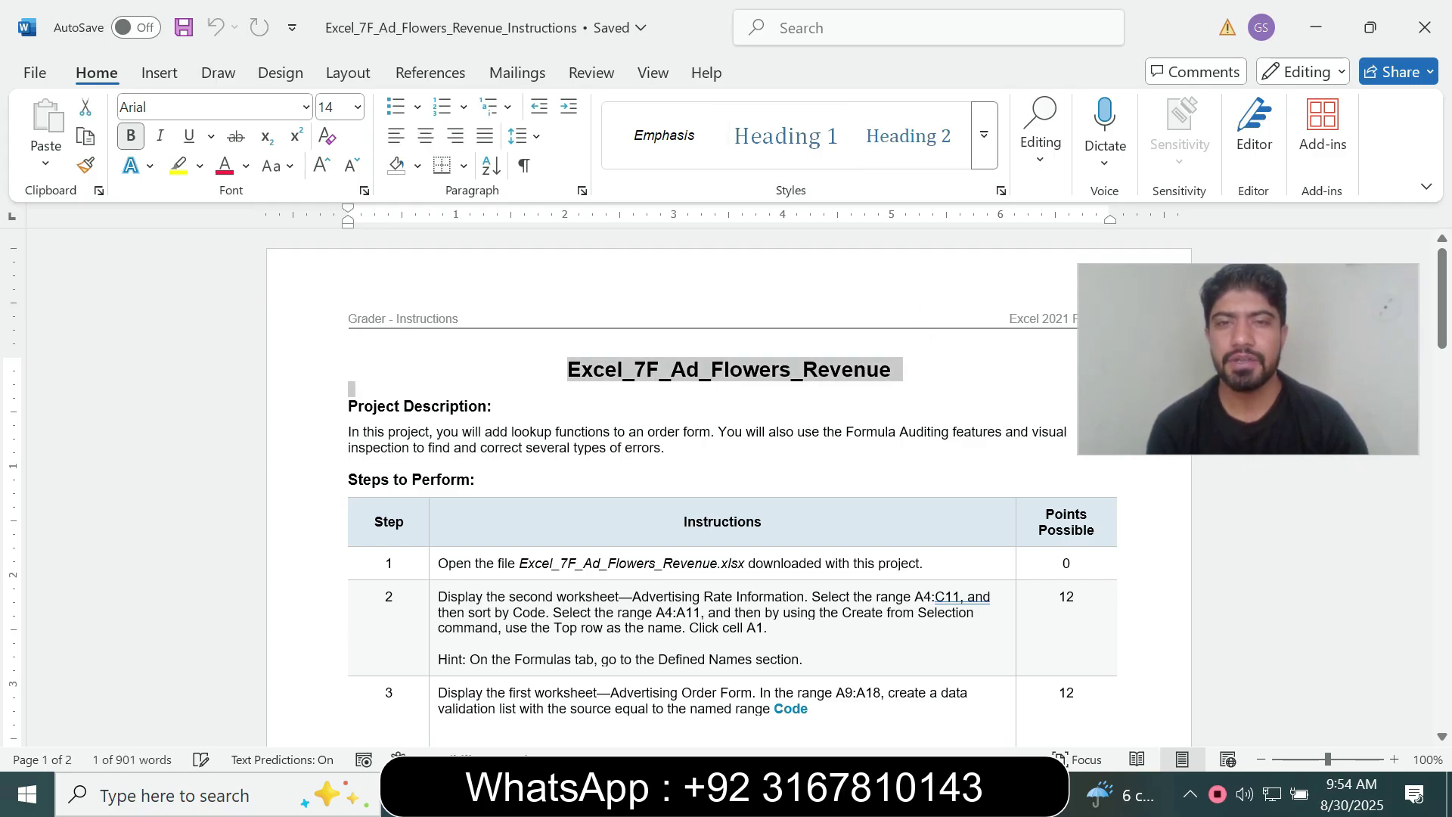
click(349, 389)
drag(348, 407, 670, 448)
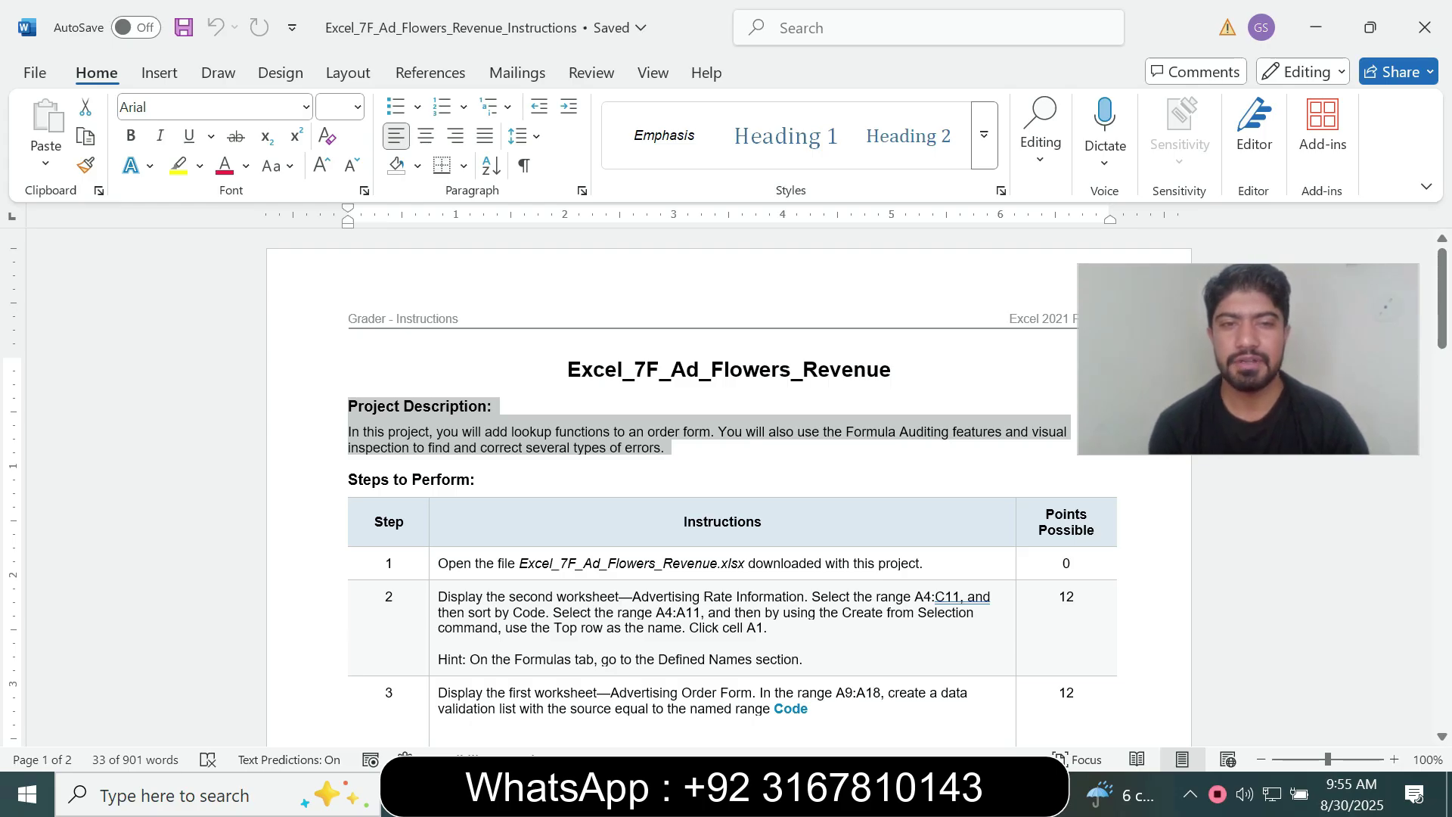
click(726, 449)
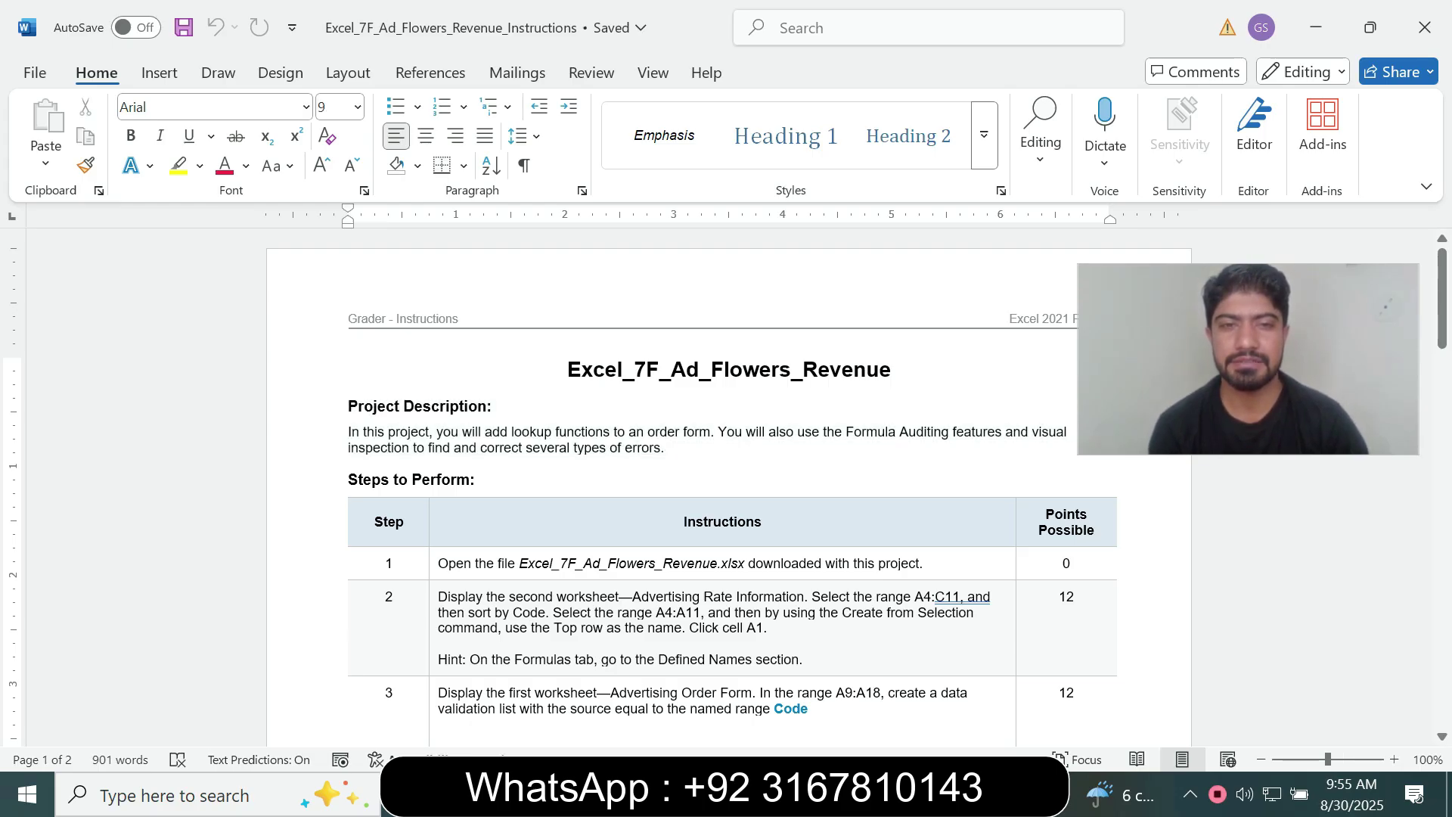
- Highlight the step 1 instruction text in yellow
drag(1442, 303, 1441, 334)
triple_click(756, 382)
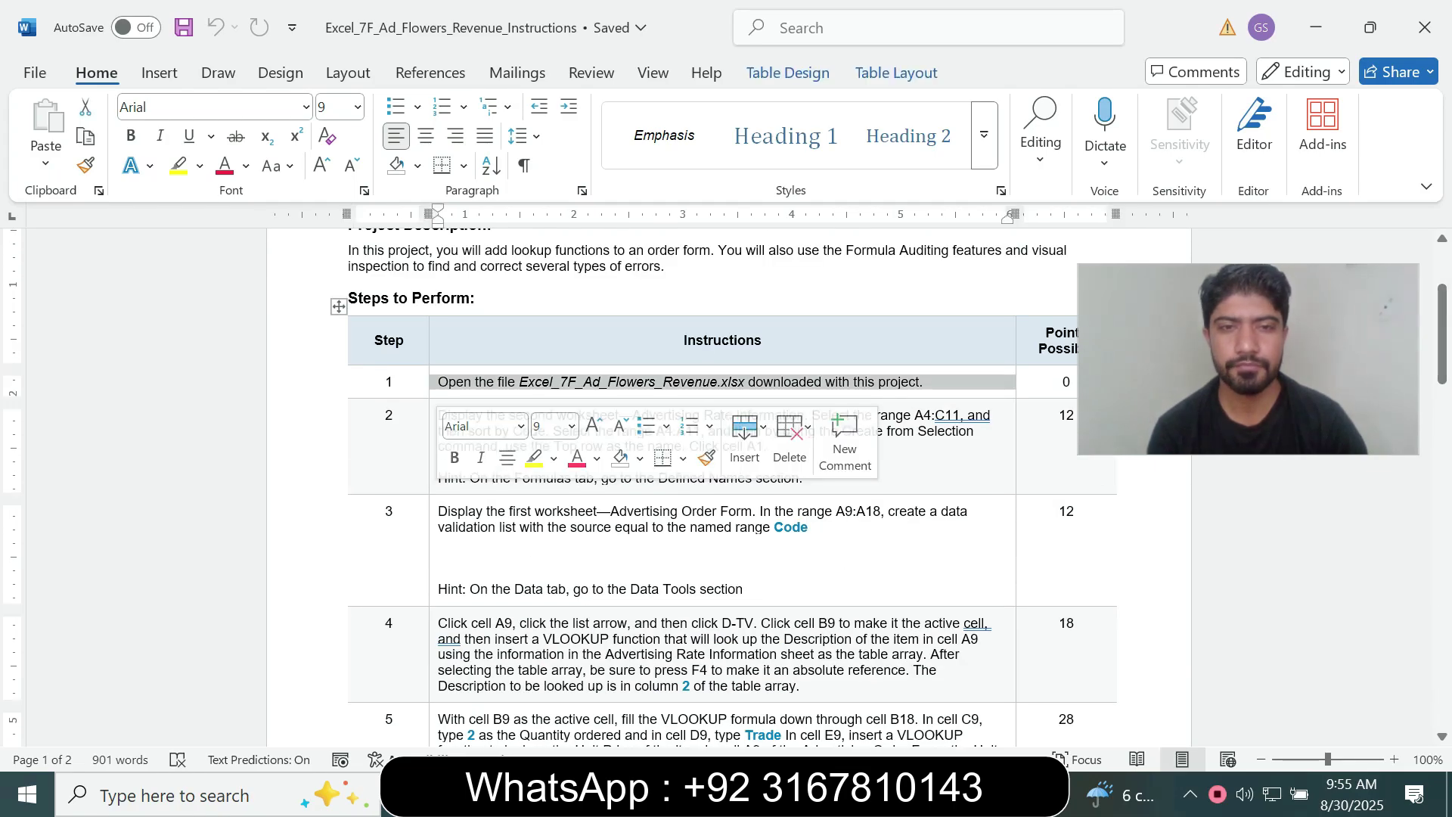
click(534, 458)
click(456, 382)
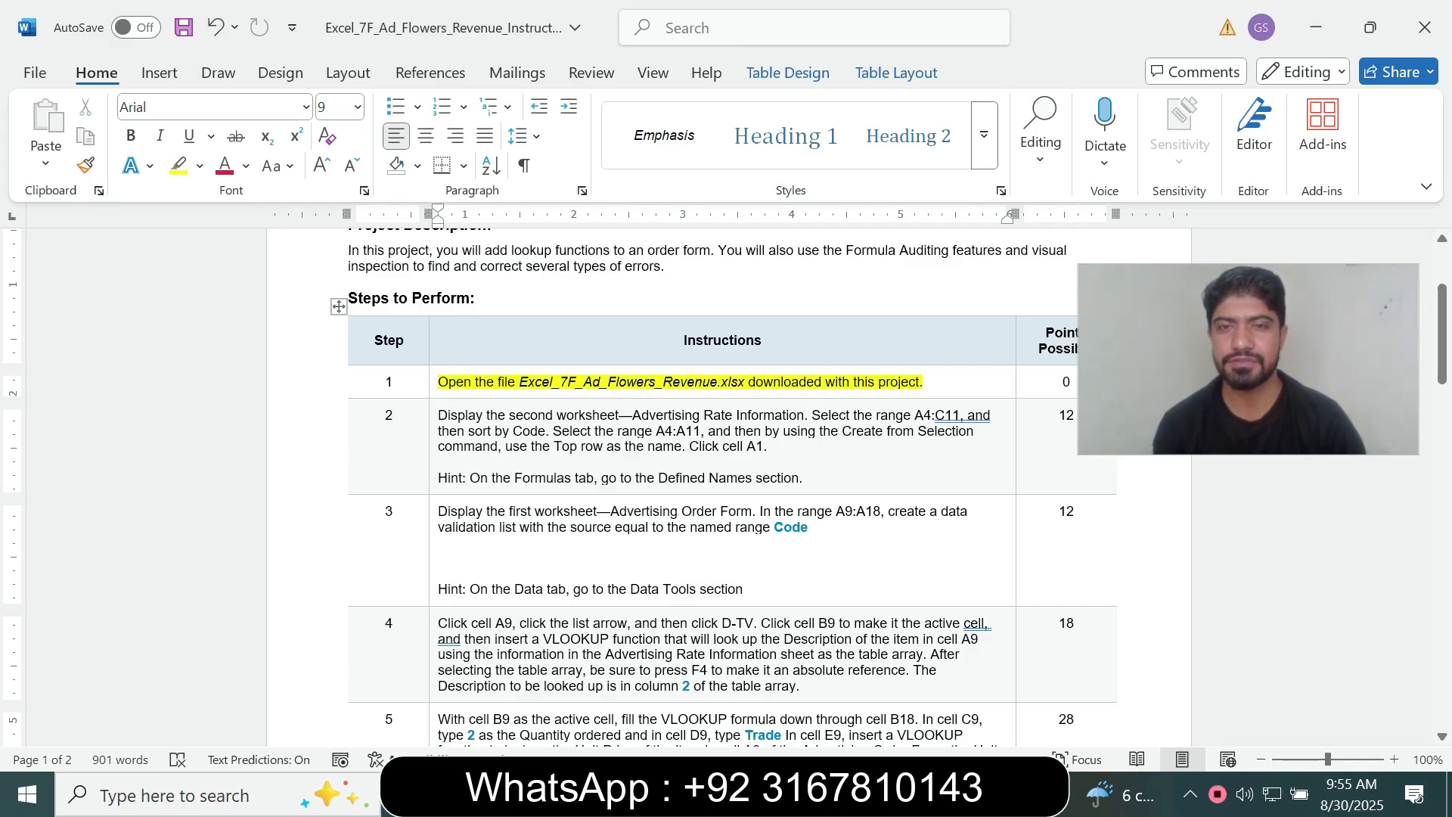
- Switch to the Excel workbook to check that the step 1 file is open, and return to the Word instructions
key(alt+Tab)
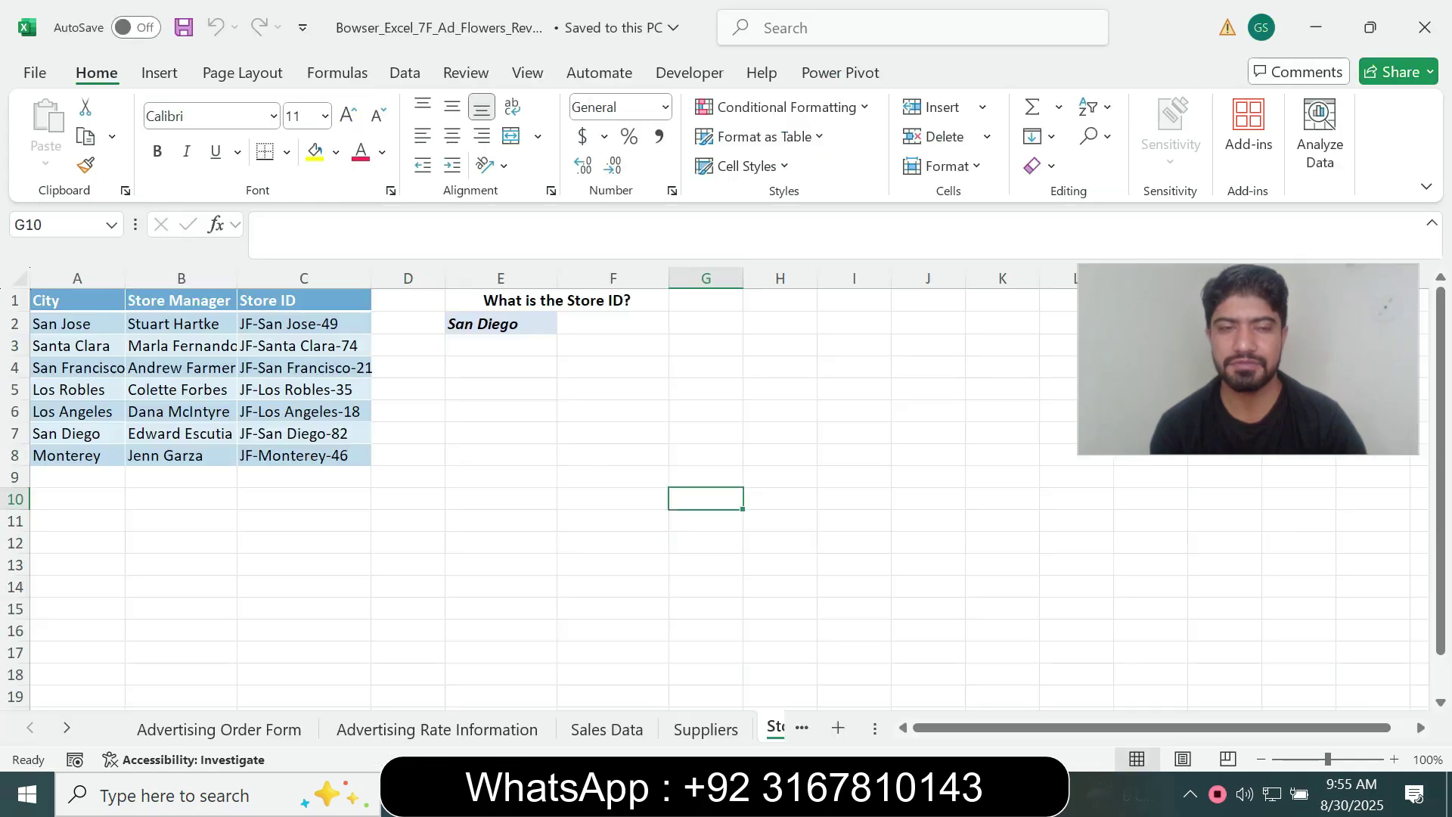
click(304, 455)
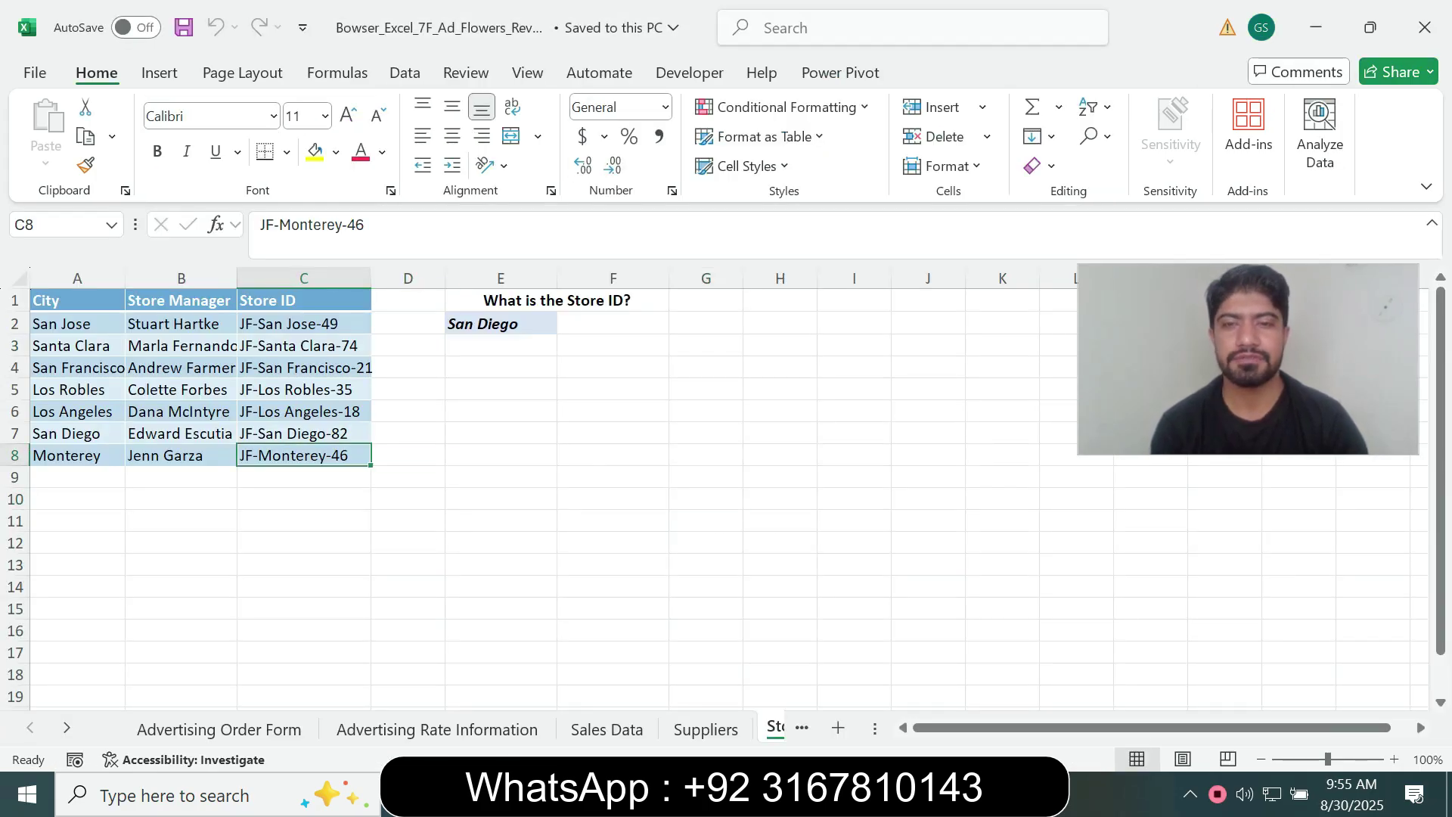
key(alt+Tab)
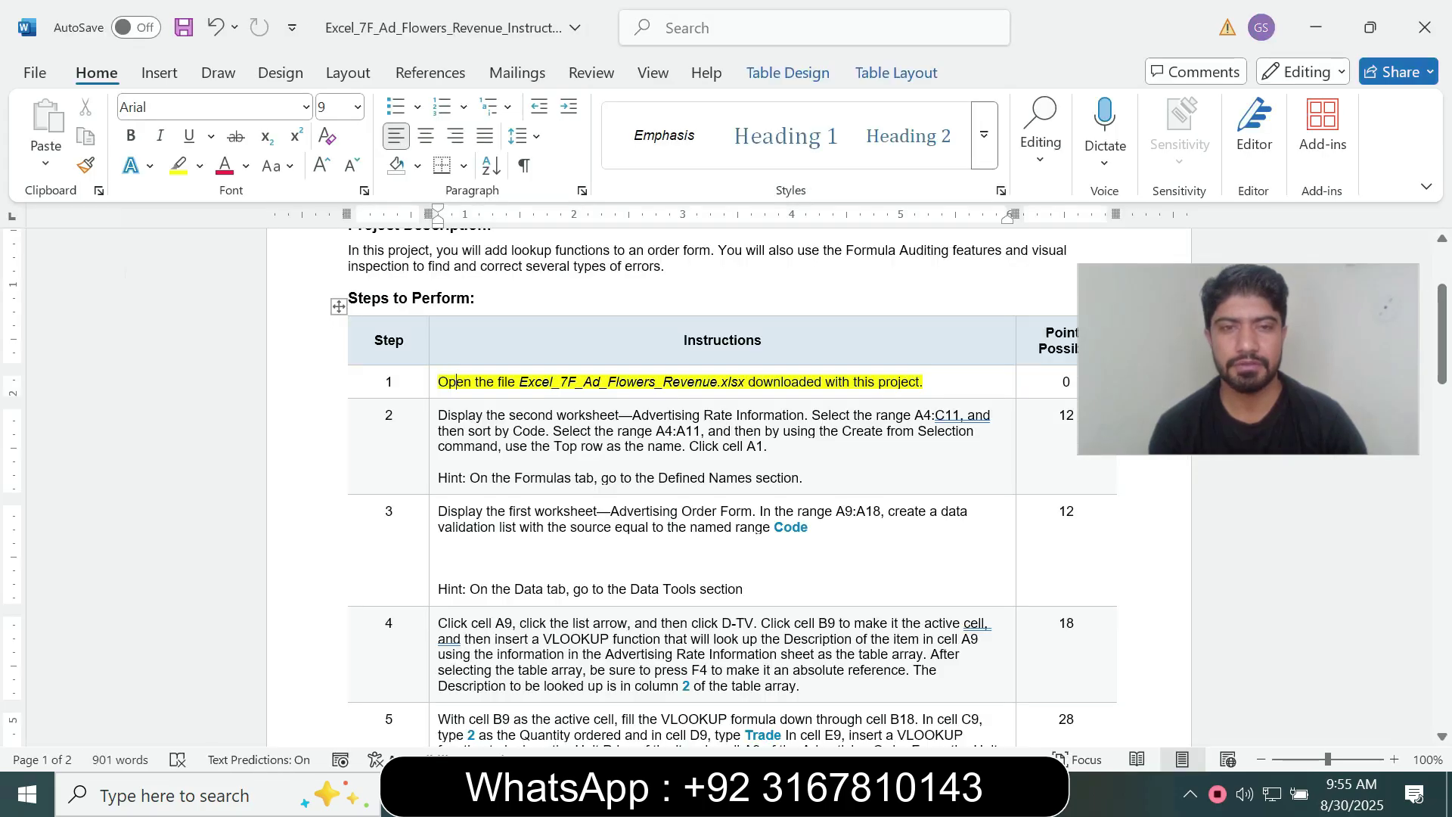
- Remove the yellow highlight from the step 1 instruction text
click(434, 383)
click(553, 428)
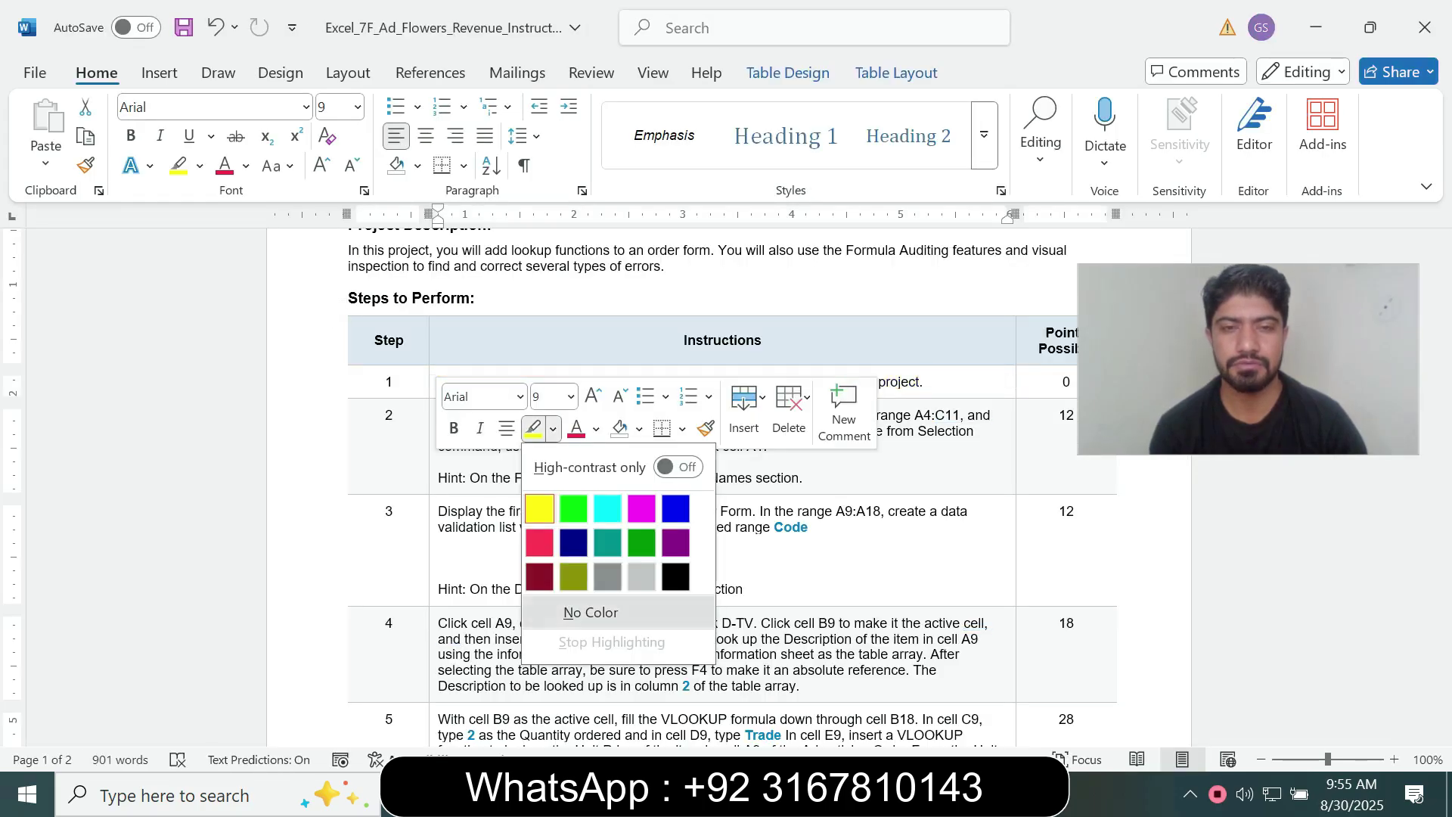
click(591, 612)
- Set the step 2 instruction text to 12 pt and highlight it in turquoise
click(431, 408)
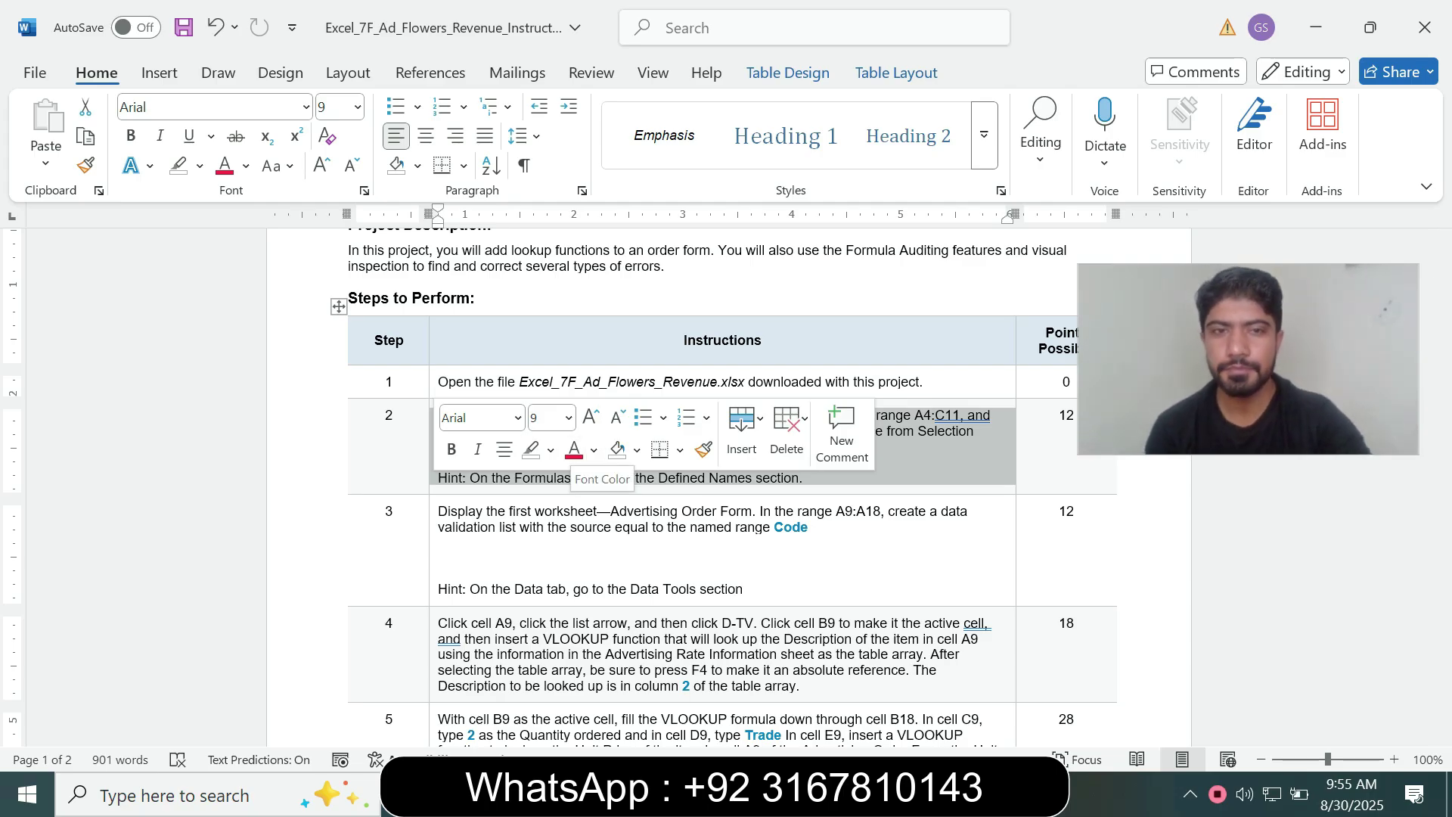
click(568, 419)
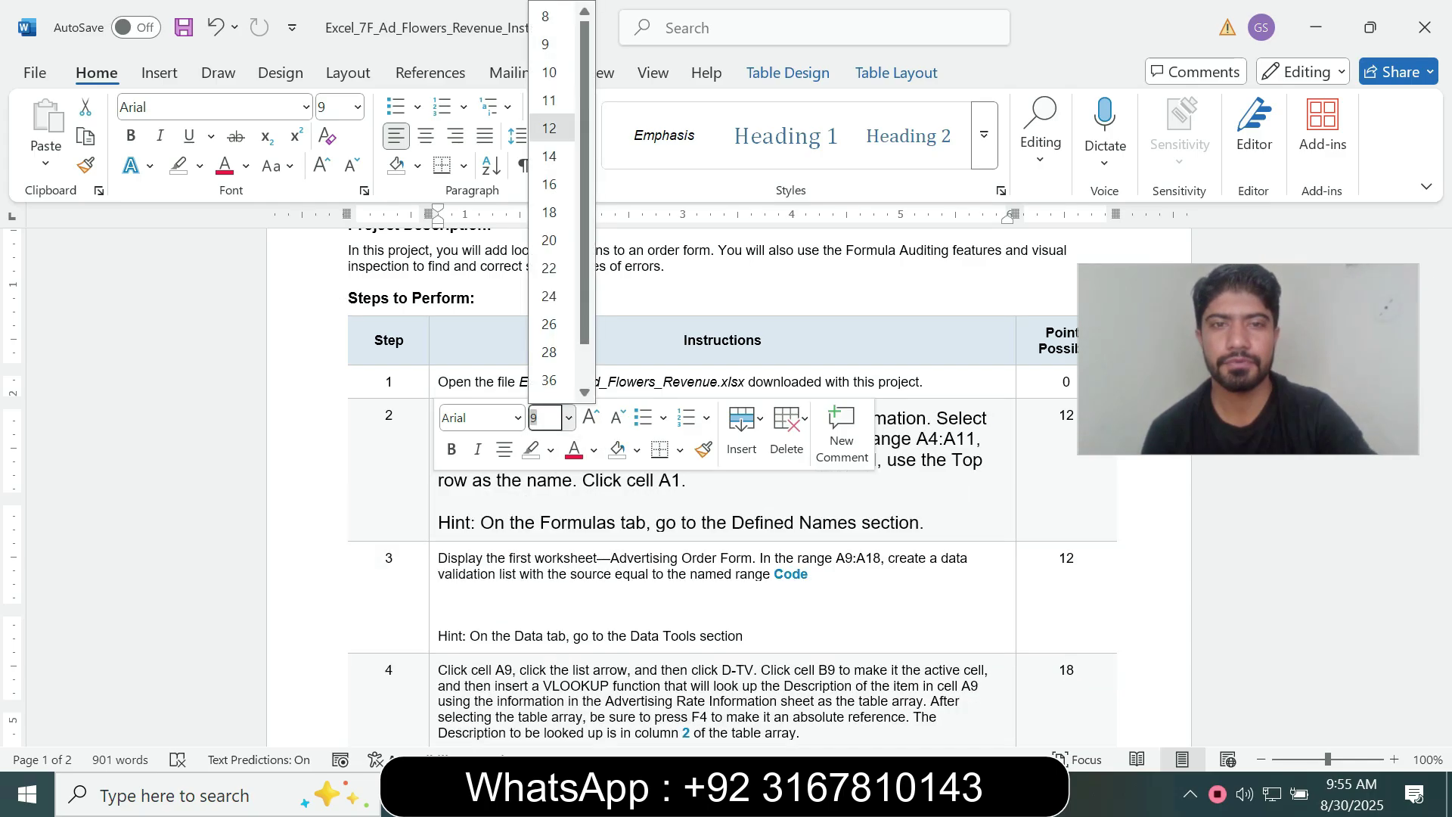
click(549, 127)
click(200, 166)
click(251, 243)
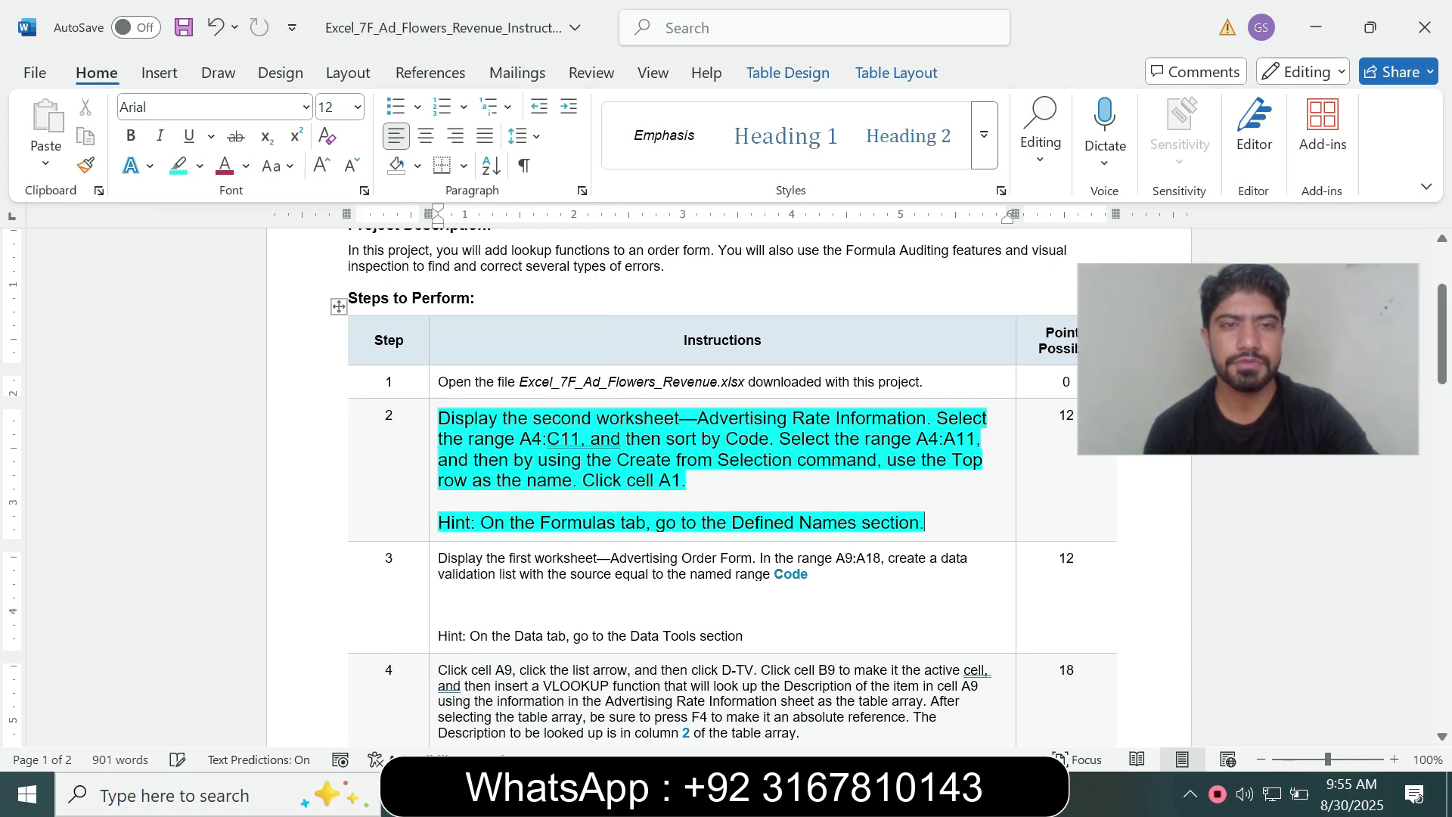
- Read the step 2 instructions, switch to Excel and display the Advertising Rate Information worksheet
drag(438, 419, 730, 523)
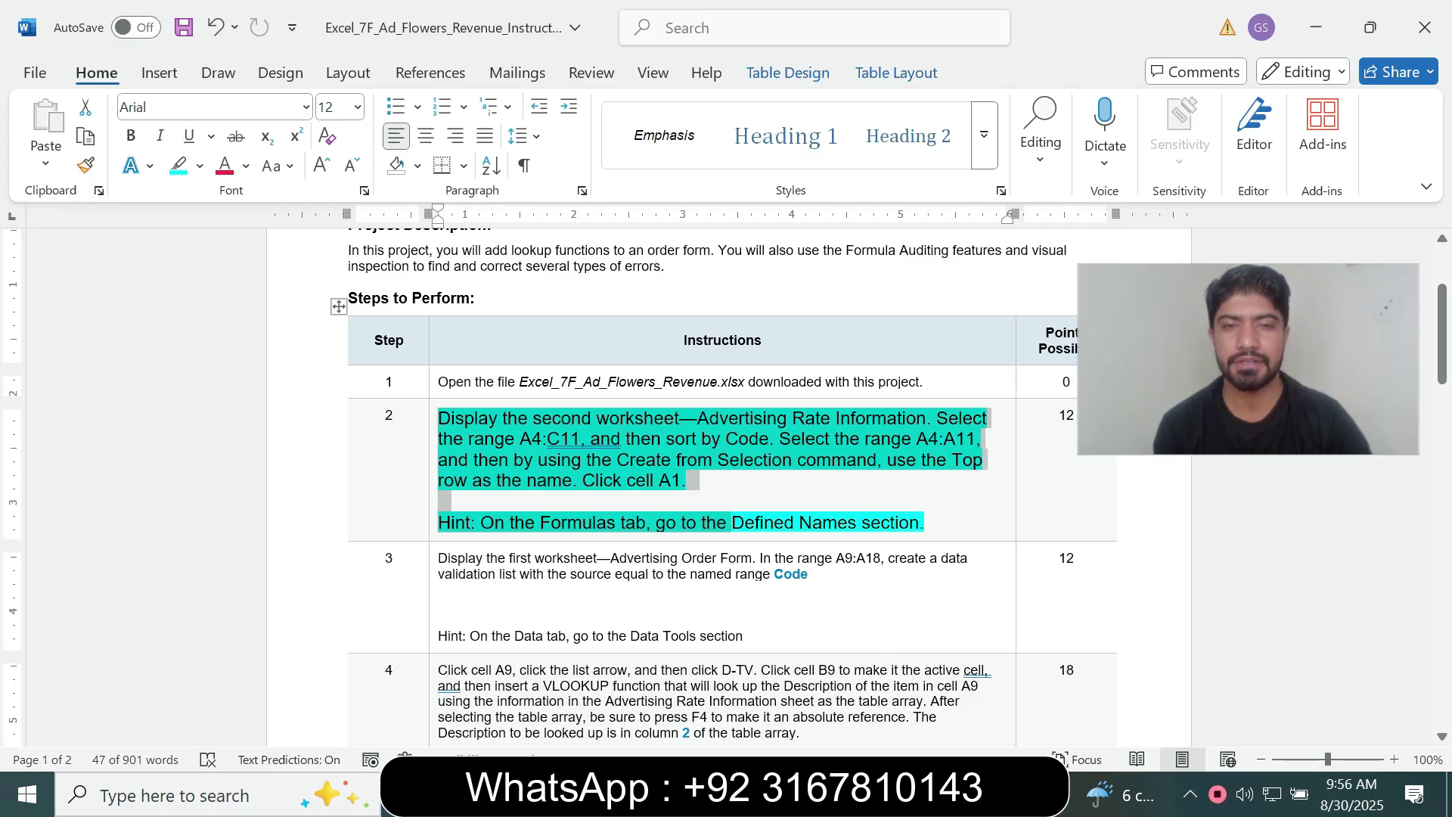
click(681, 481)
drag(440, 418, 678, 419)
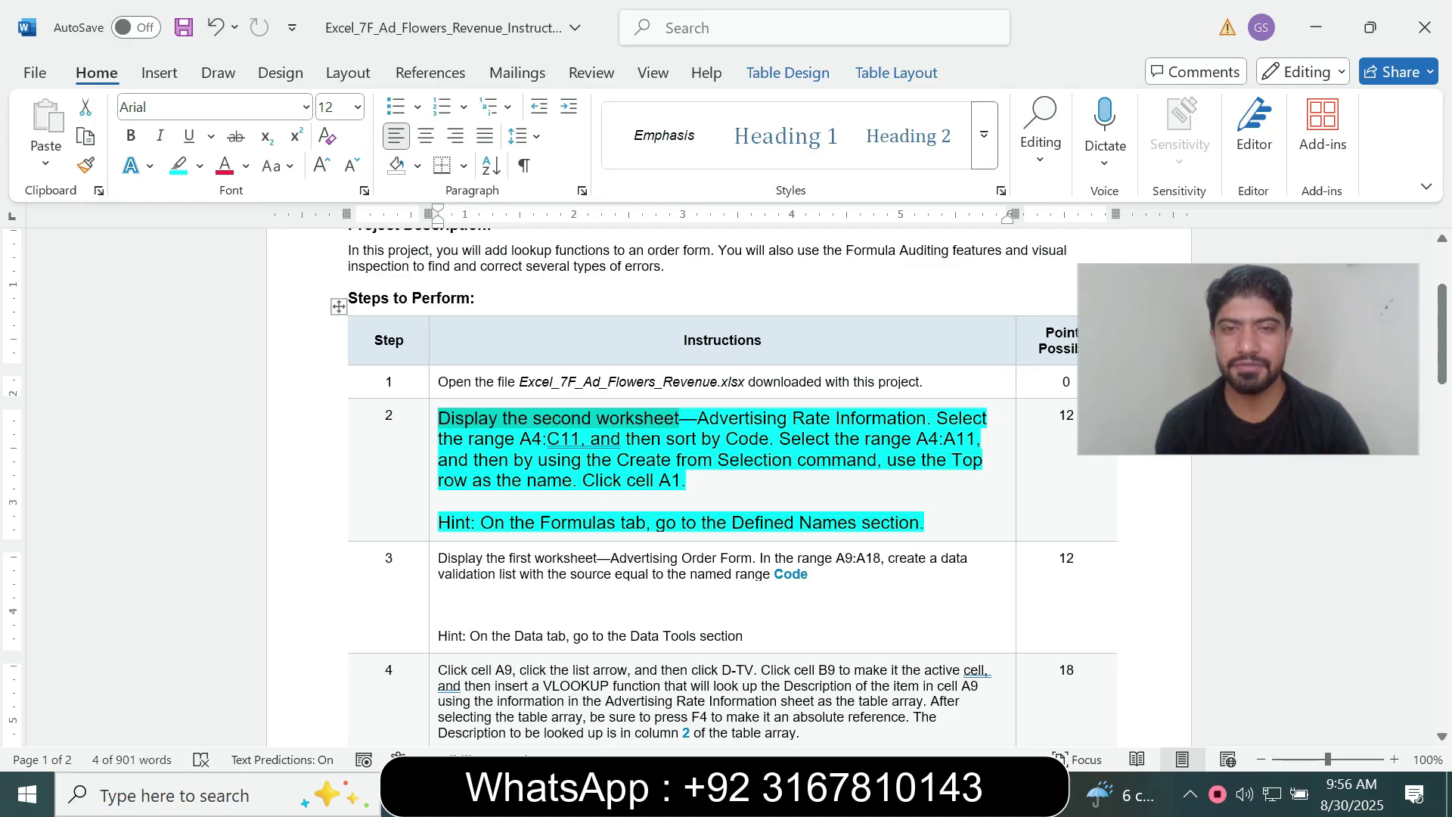
key(alt+Tab)
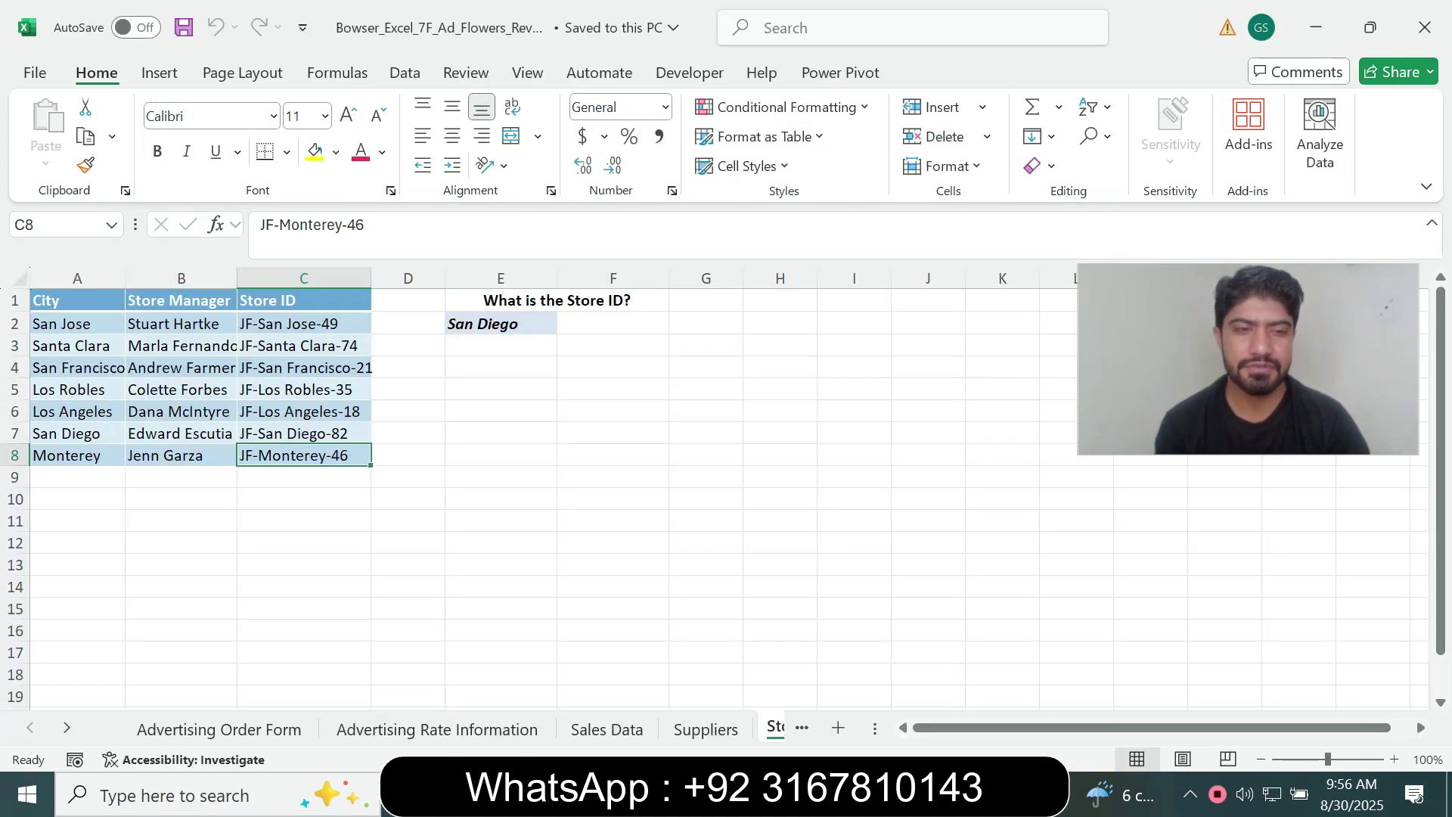
click(437, 729)
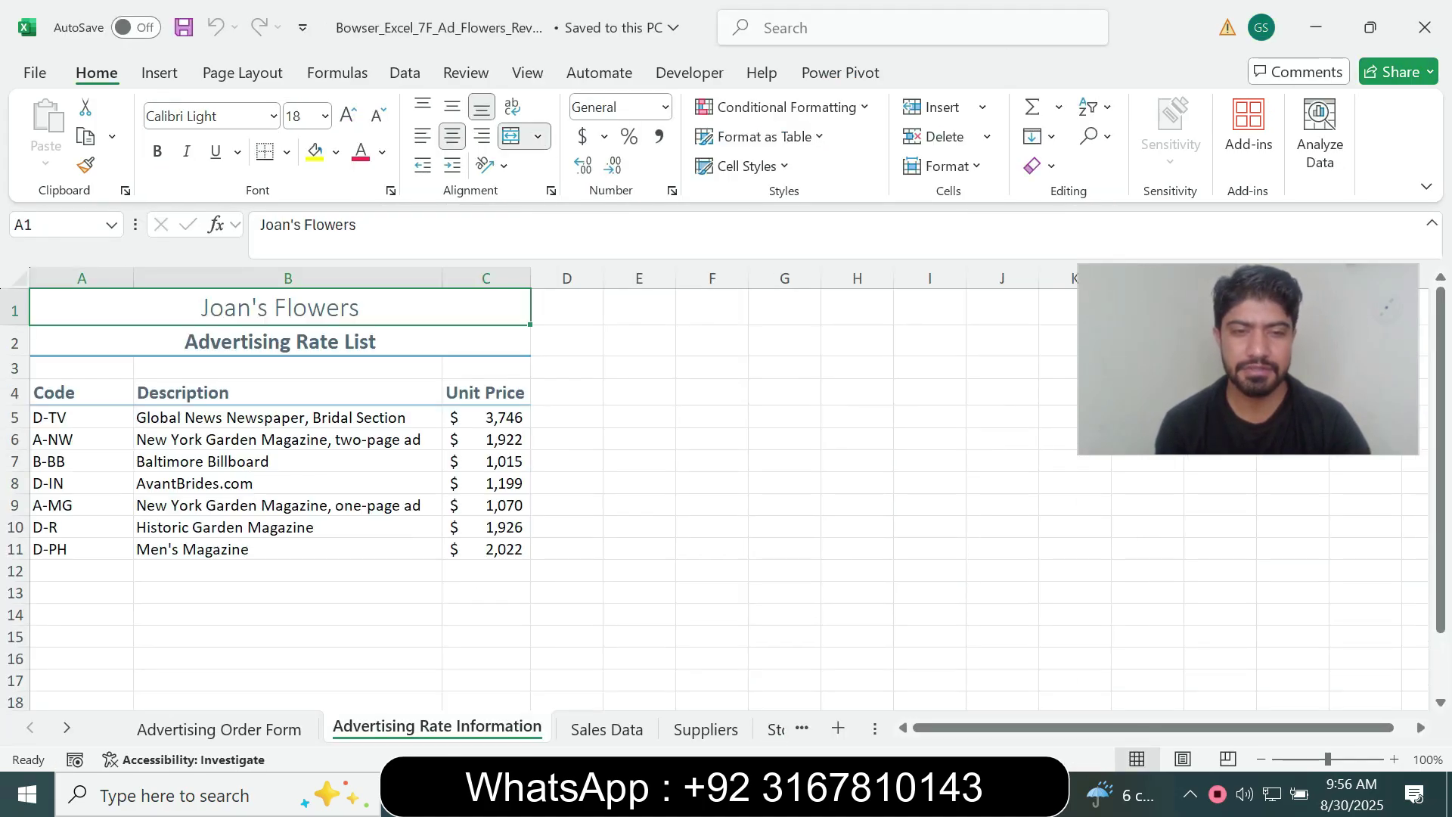
- Check the range given in step 2 in Word, and select A4:C11 on the Advertising Rate Information sheet in Excel
key(alt+Tab)
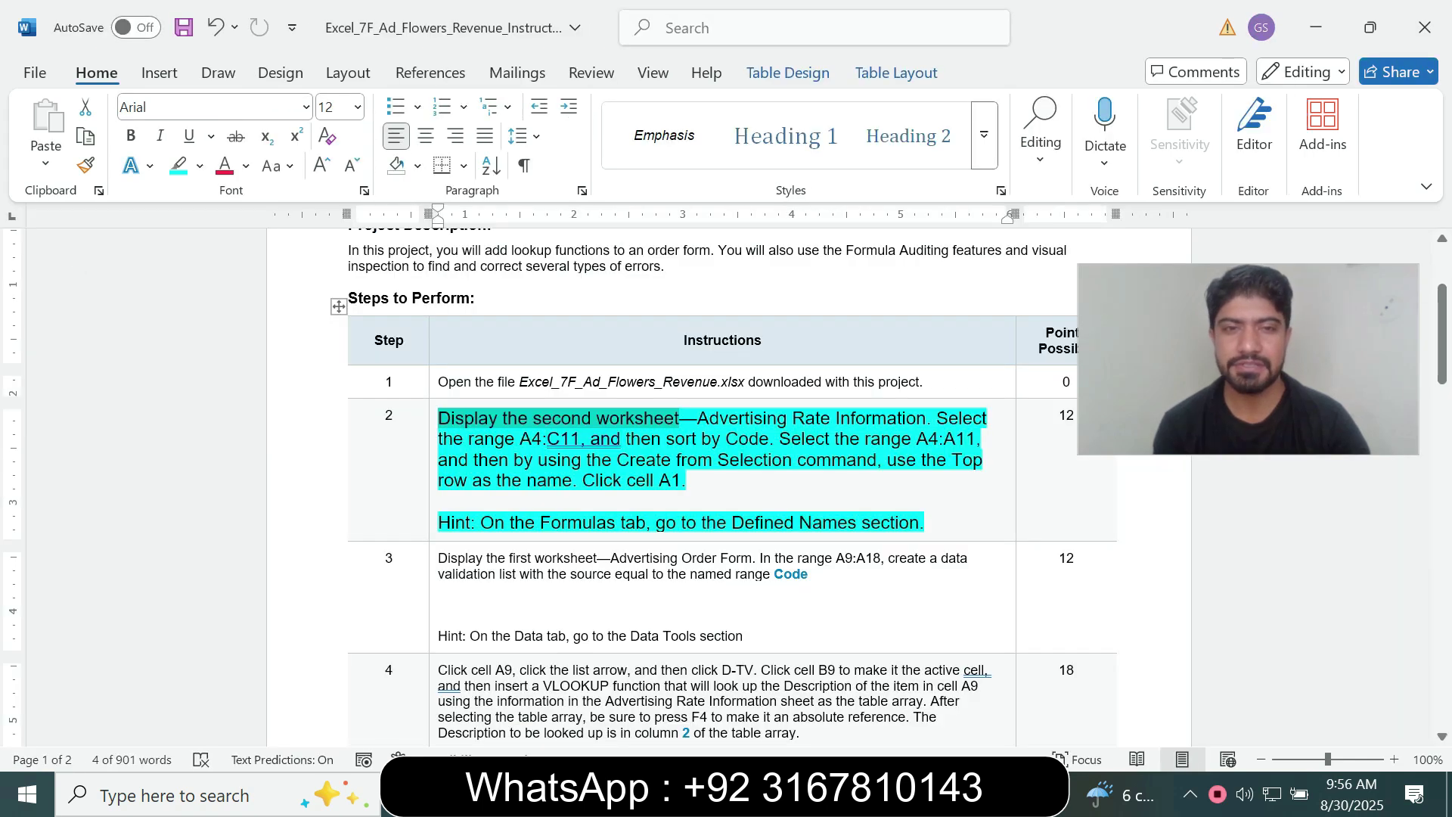
drag(520, 439, 581, 440)
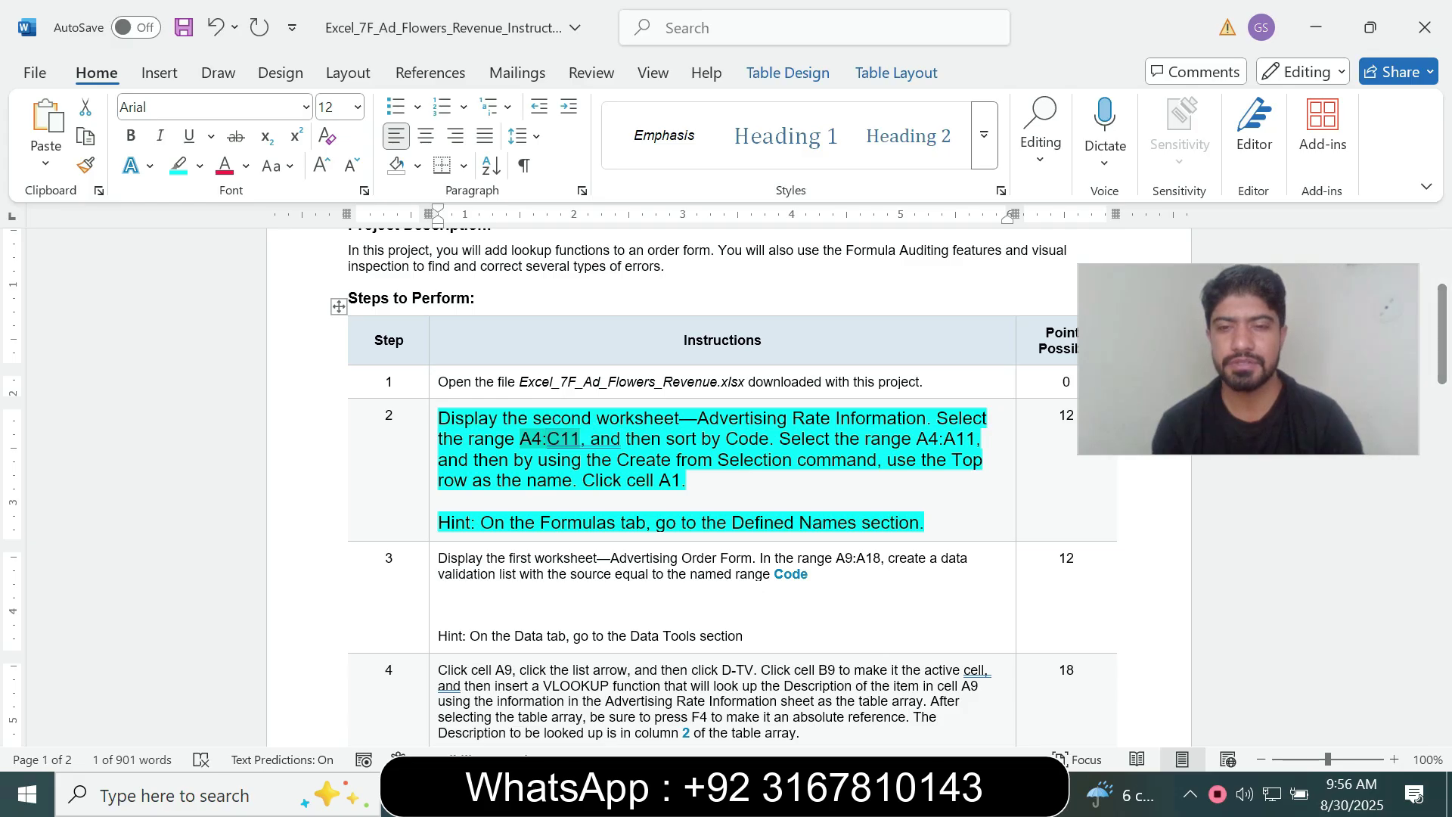
key(alt+Tab)
click(58, 225)
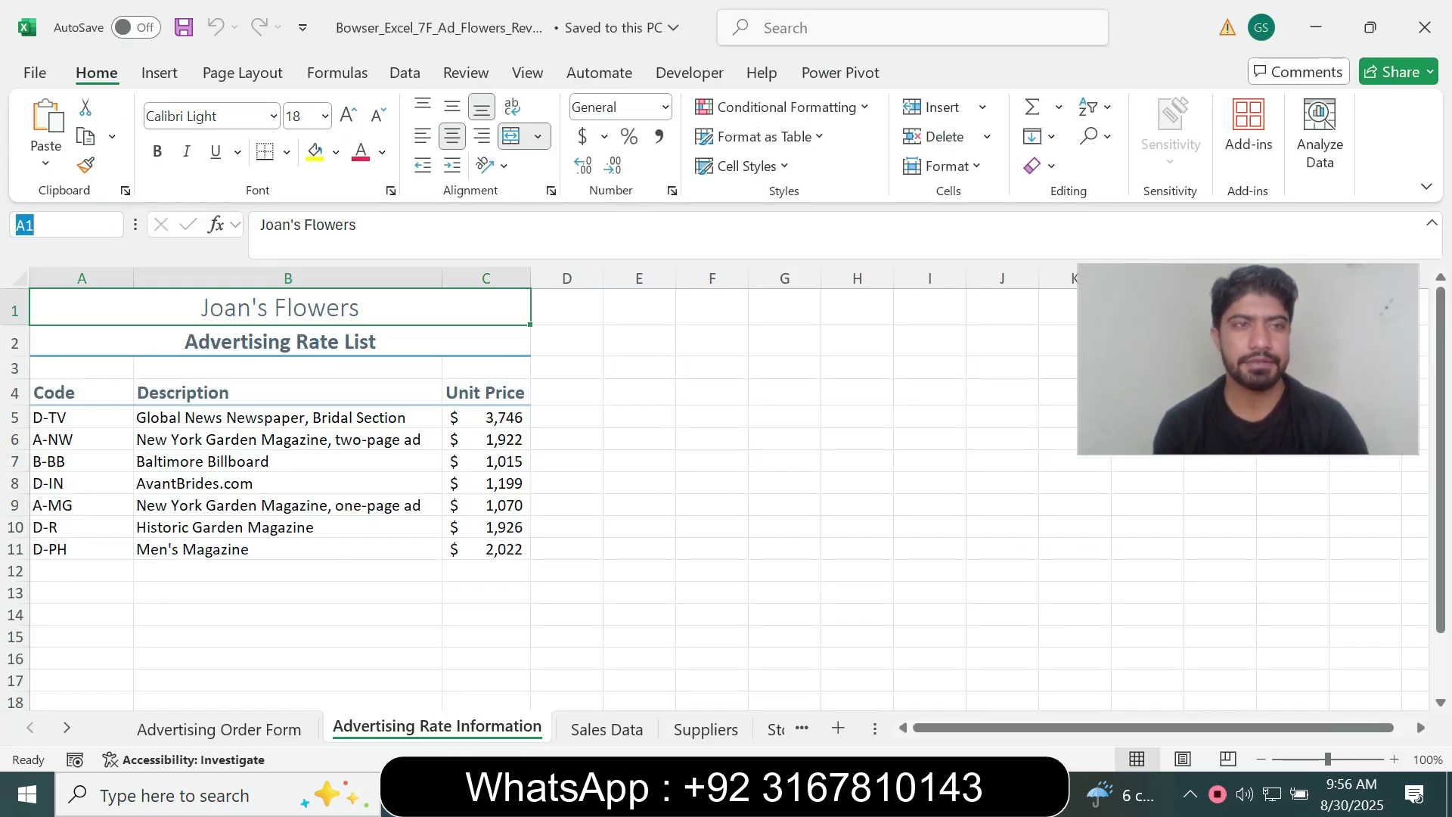
text(A4:C11)
key(Return)
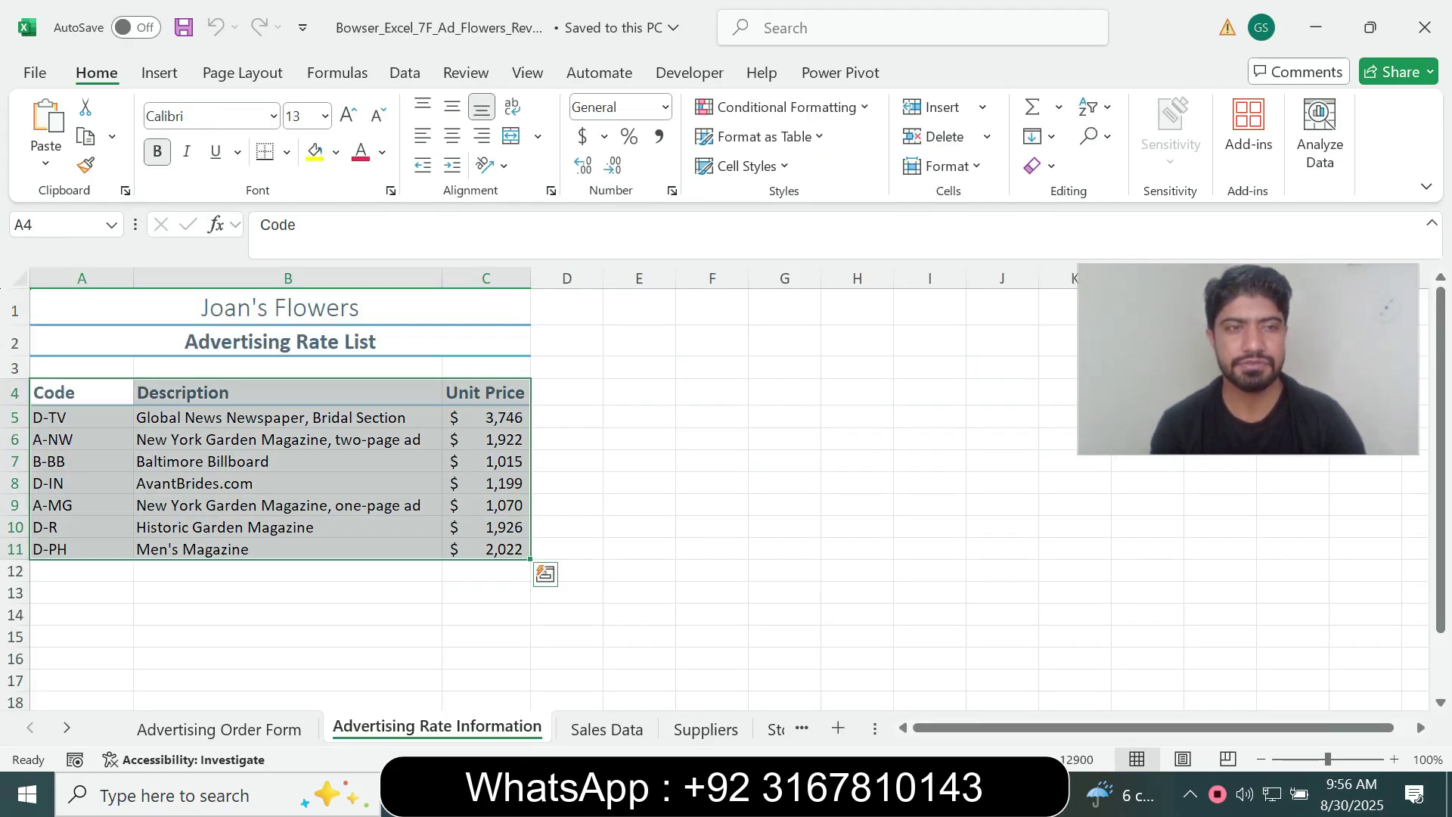
- Check the sort instruction of step 2 in Word and return to the Excel workbook
key(alt+Tab)
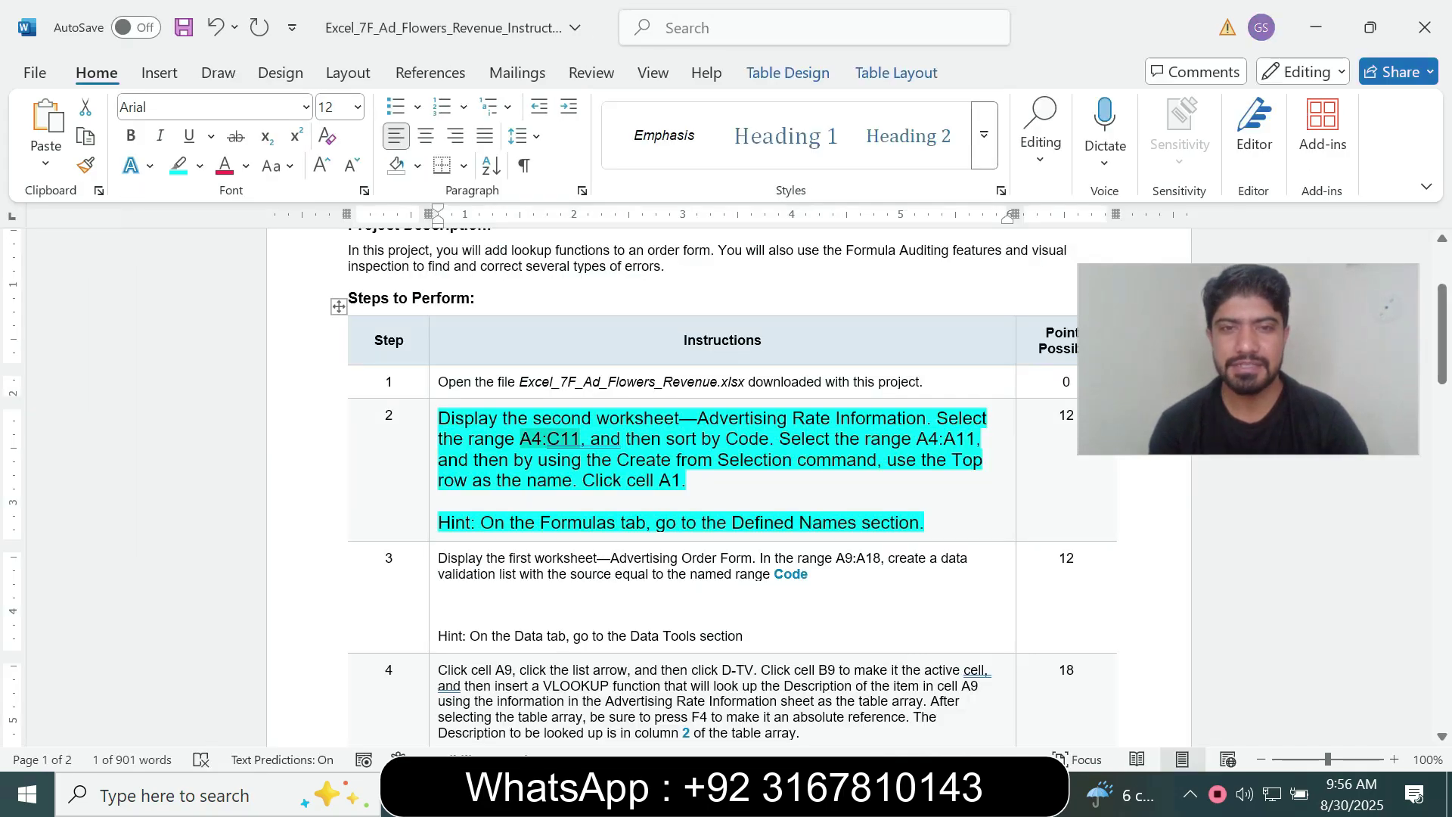
drag(593, 440, 722, 439)
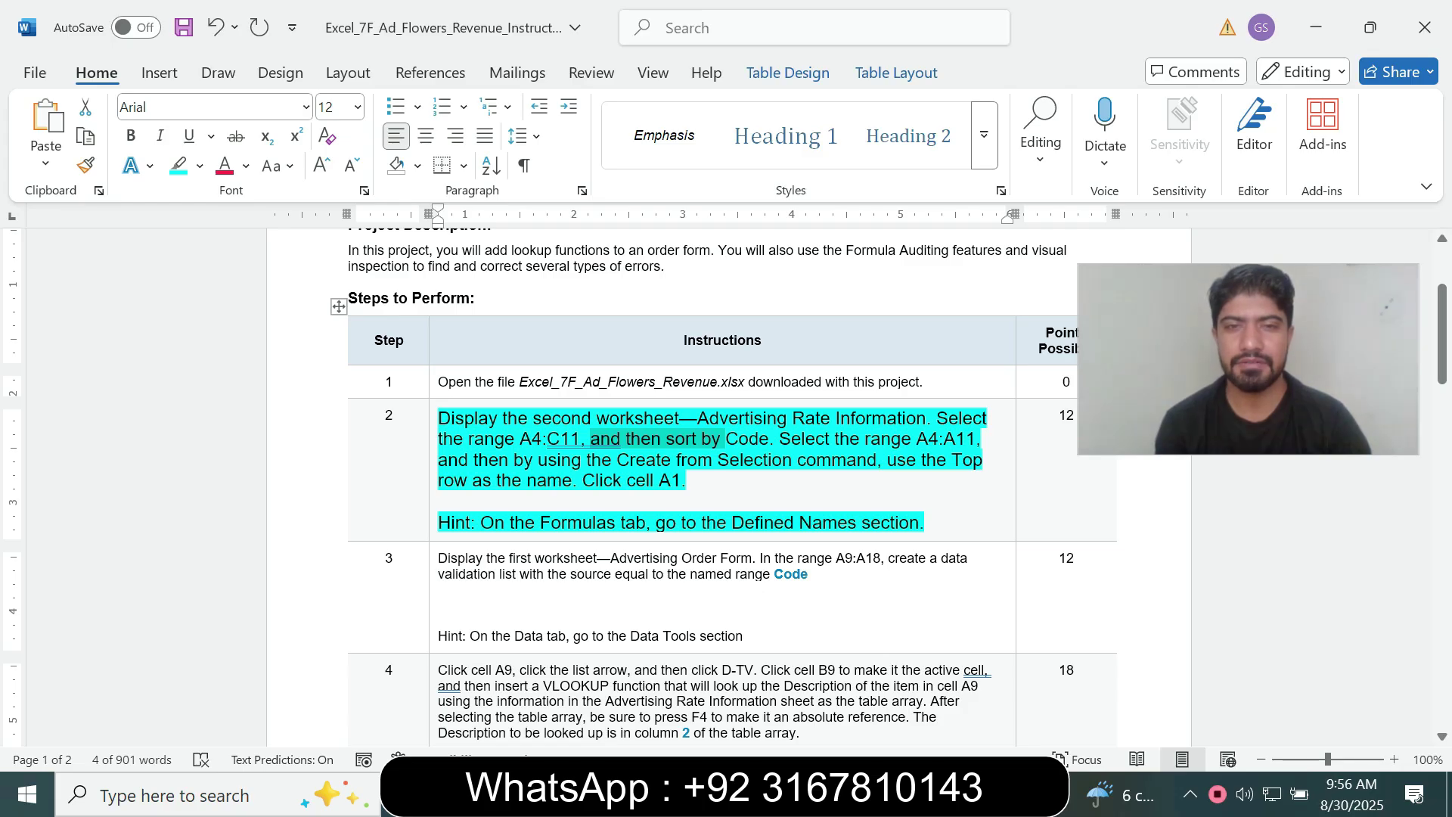
key(alt+Tab)
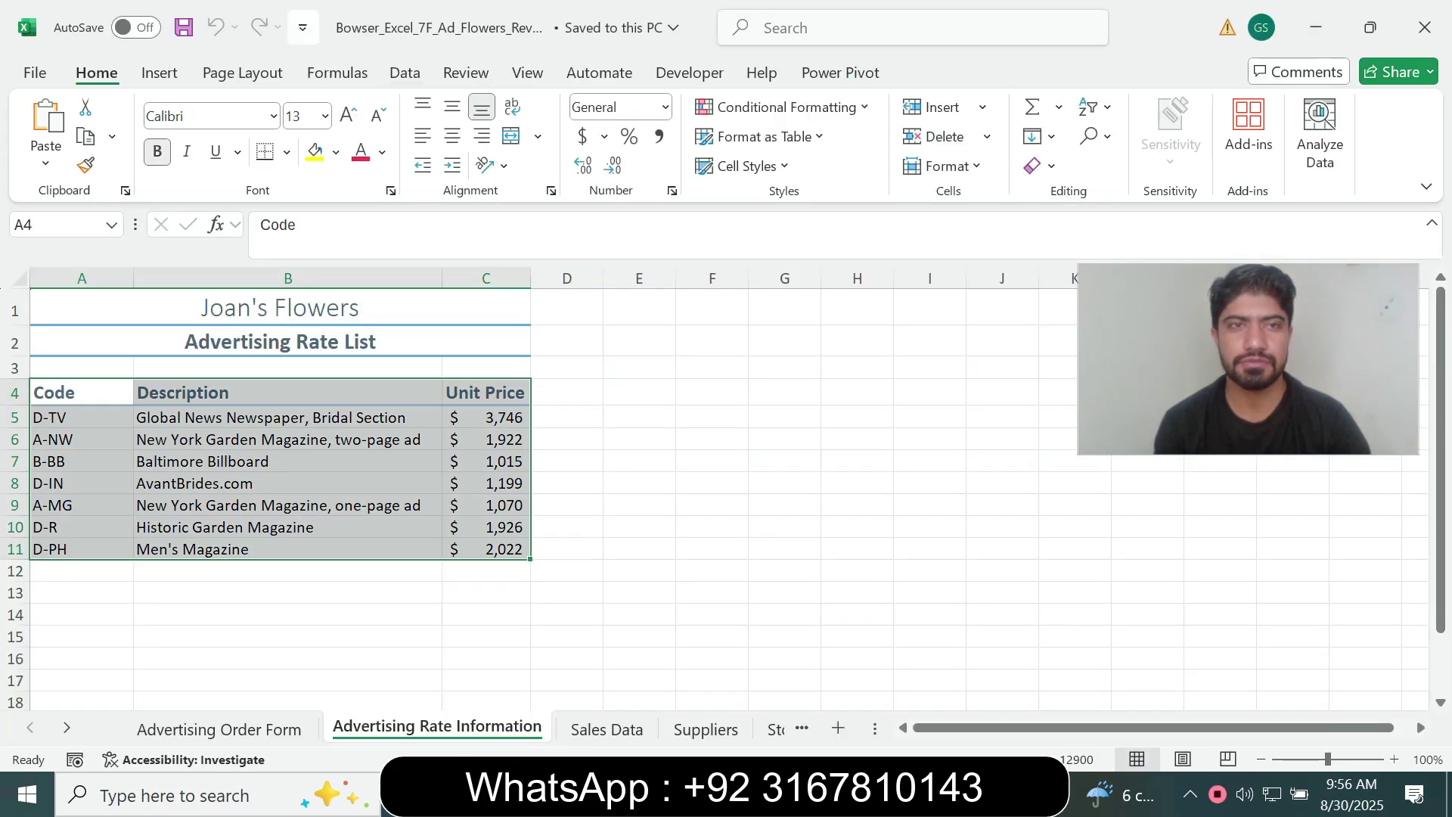
- Sort the selected range A4:C11 by Code, on cell values, in A to Z order
click(405, 73)
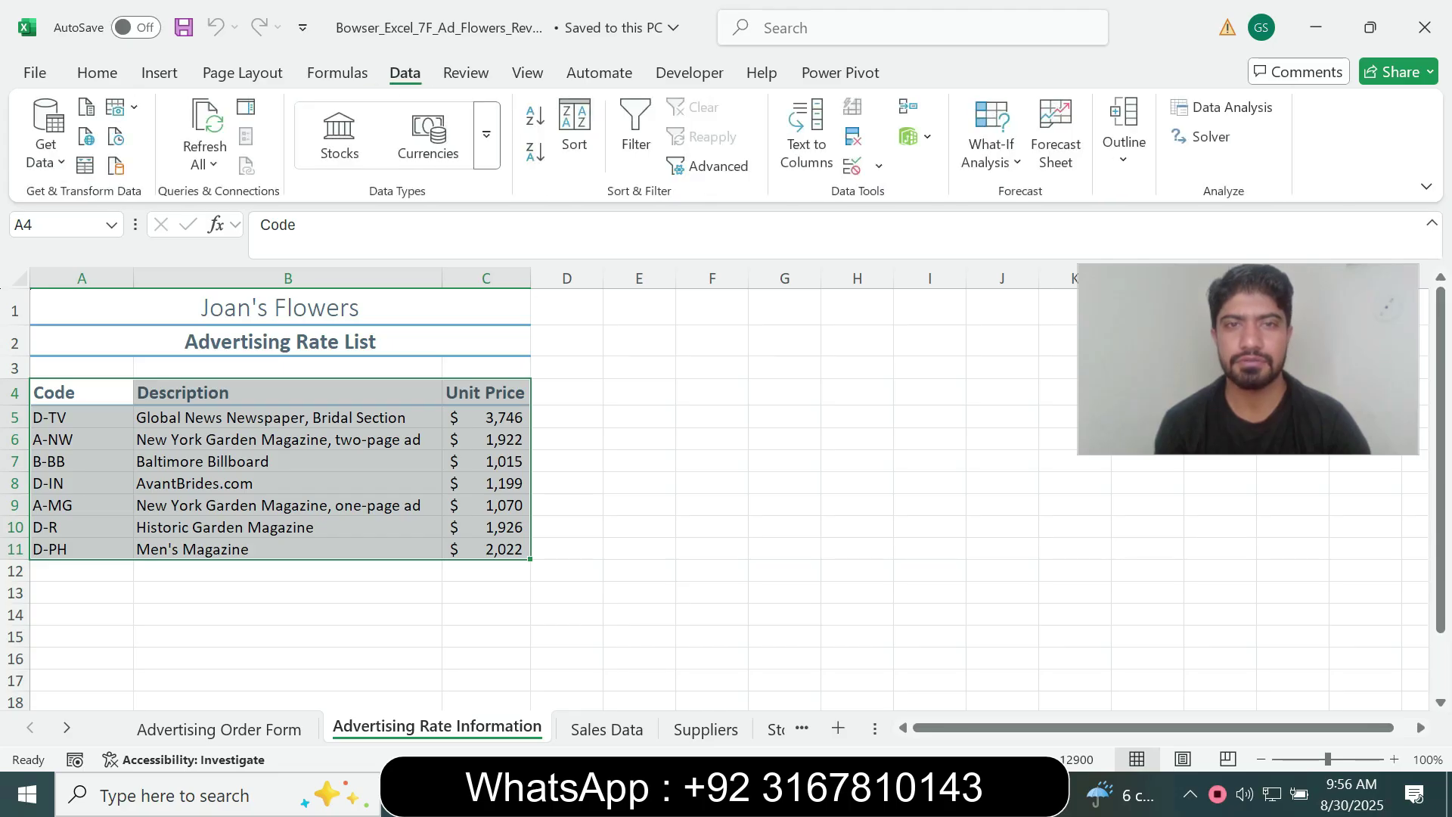
click(575, 125)
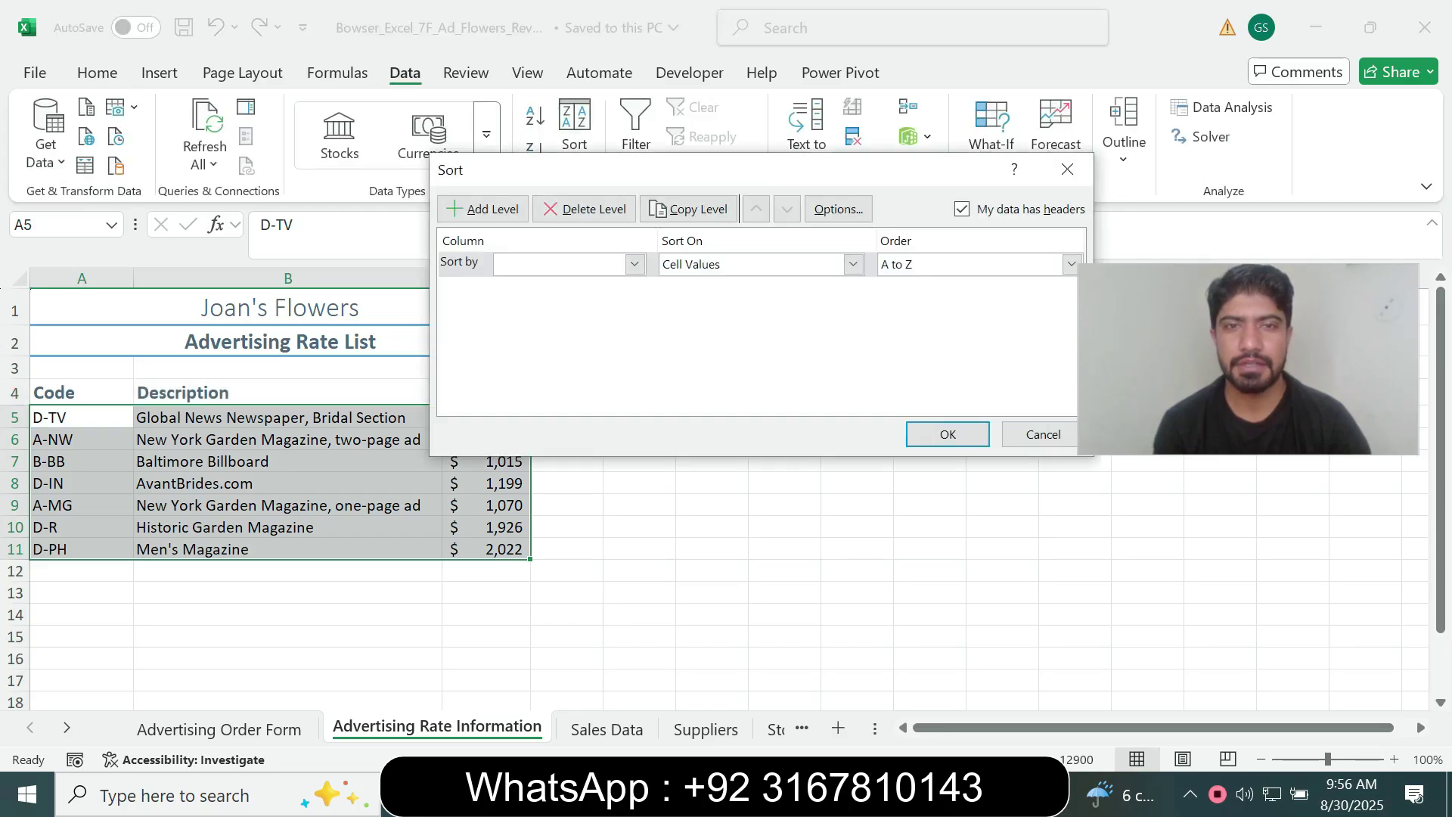
key(alt+Tab)
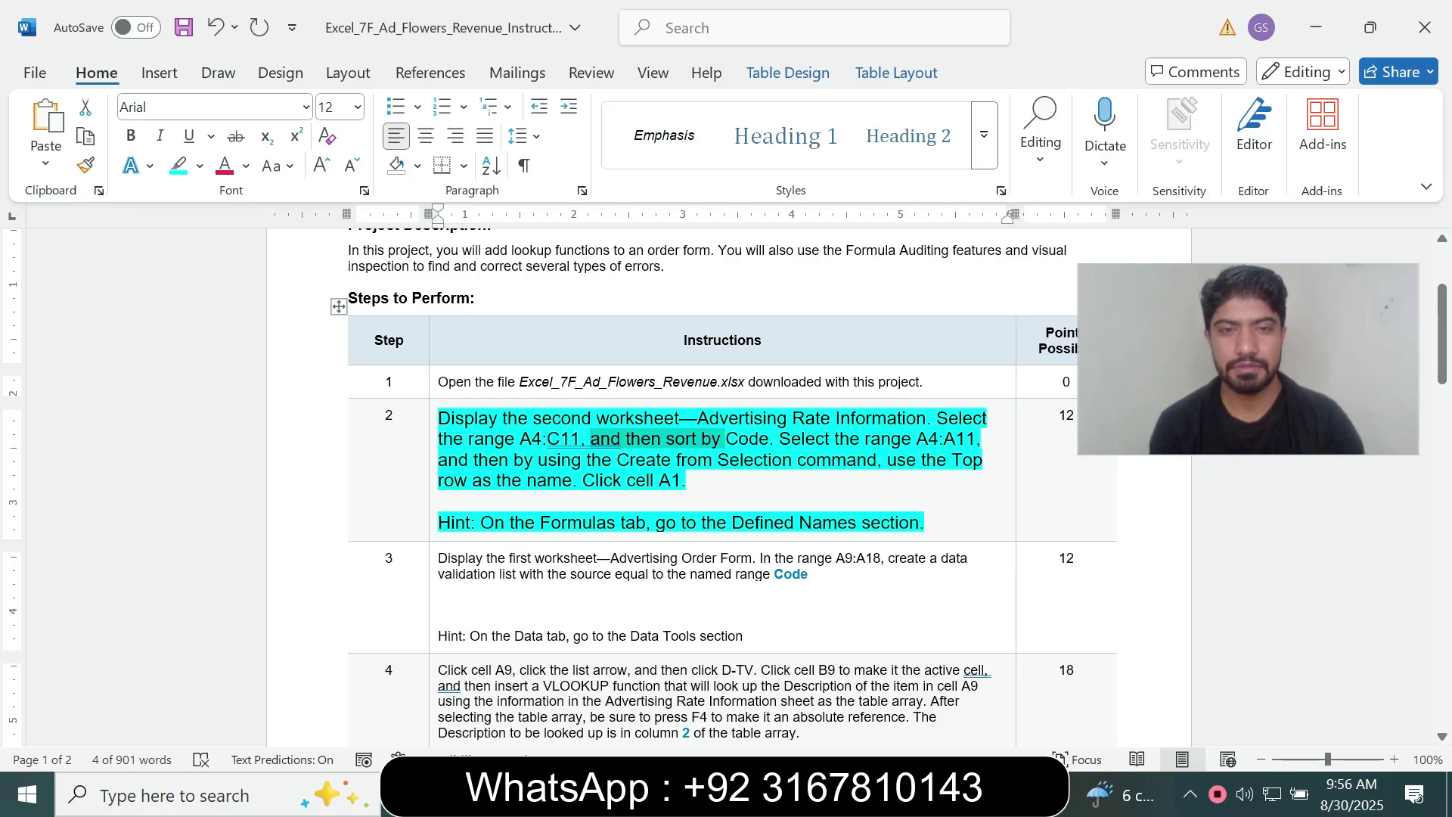
key(alt+Tab)
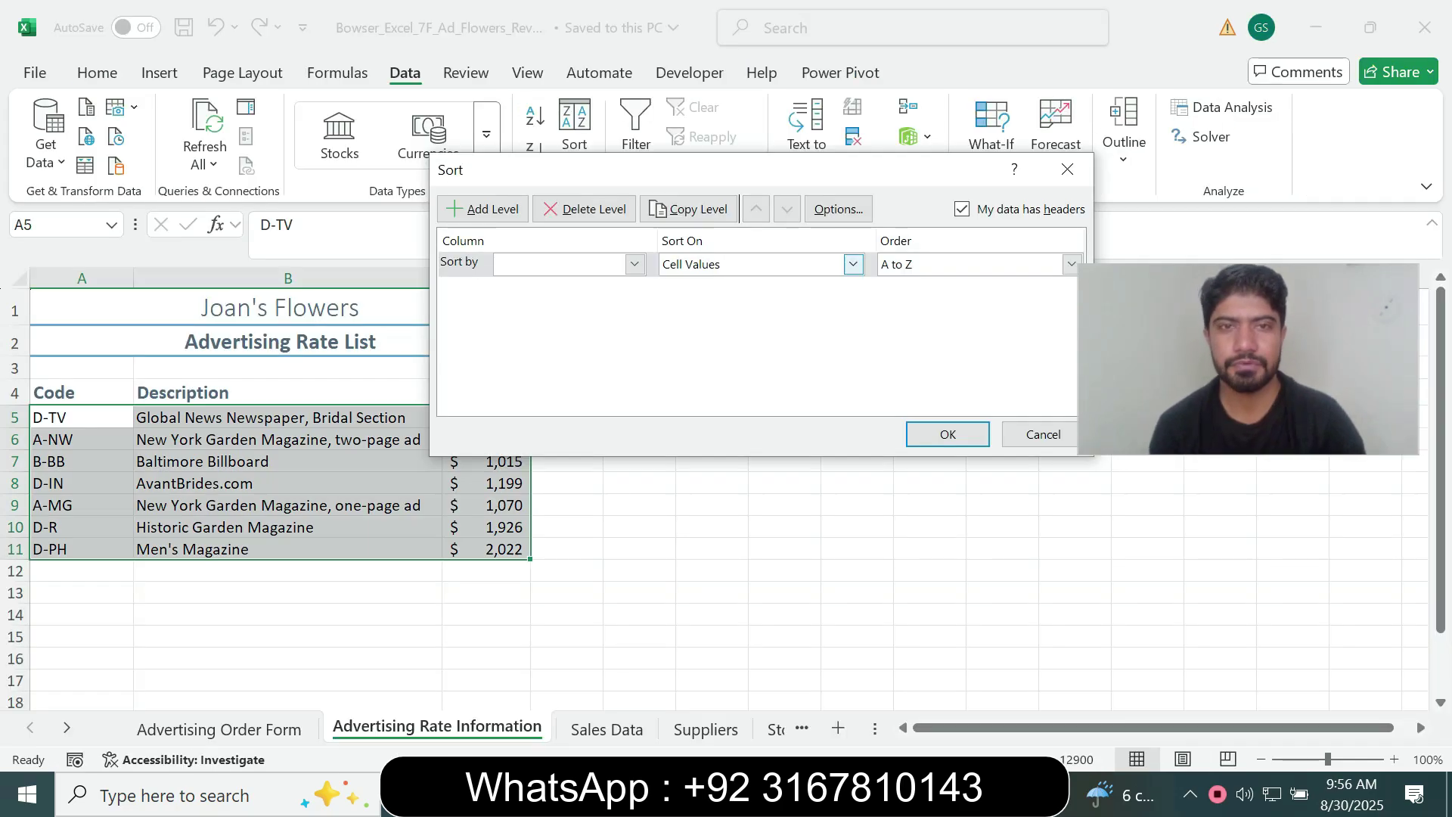
click(634, 264)
key(Return)
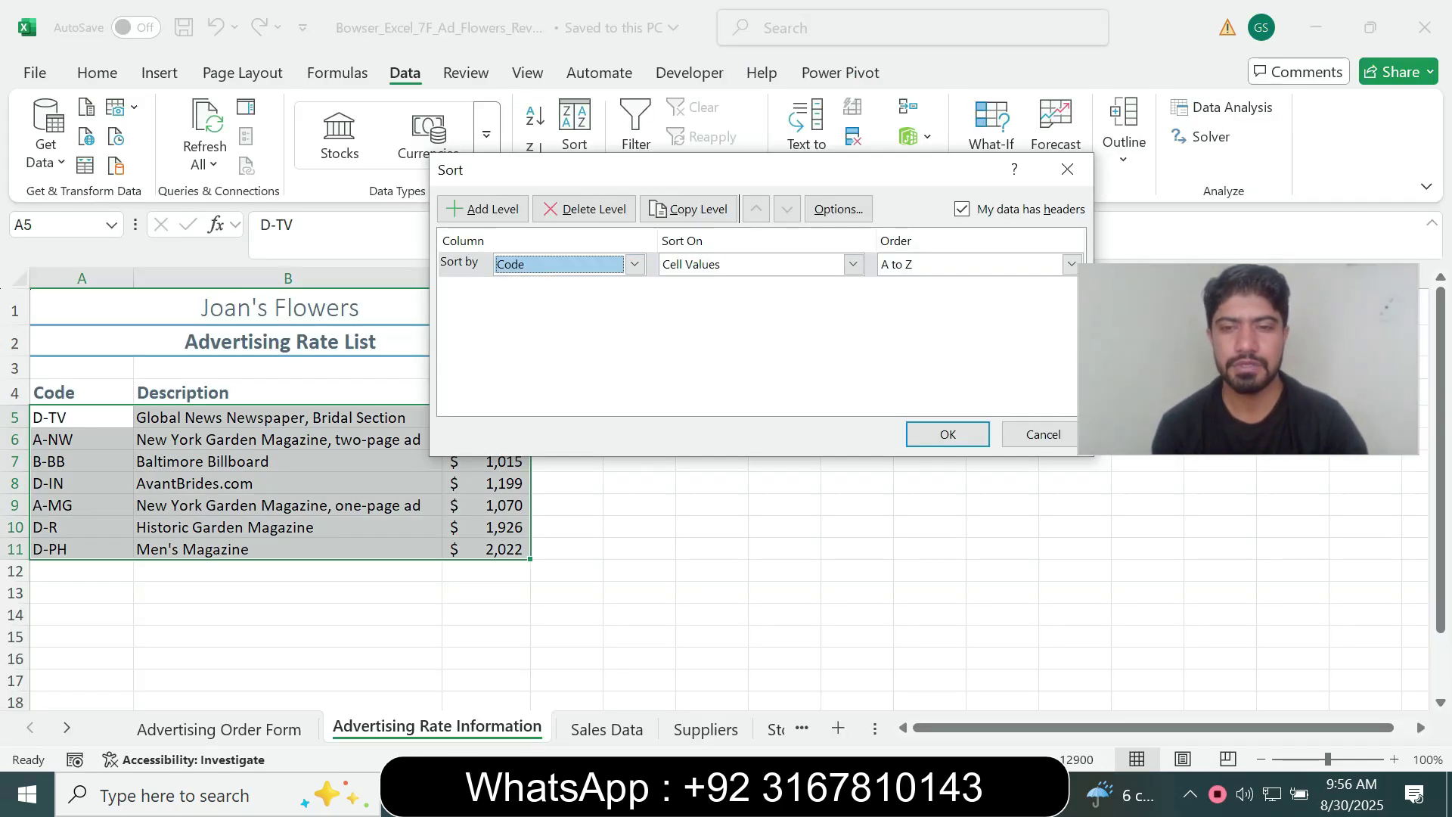
key(alt+Tab)
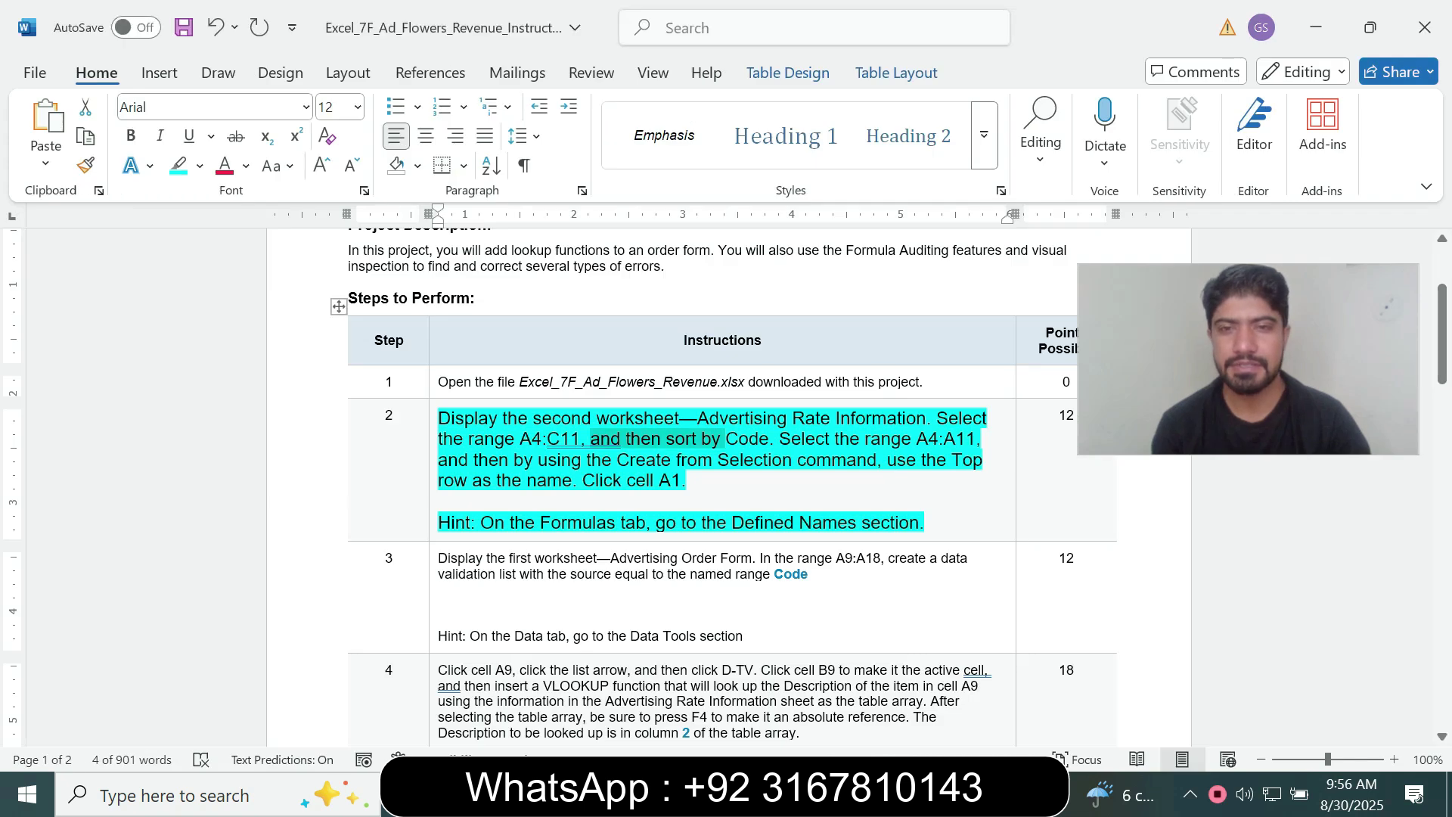
drag(790, 439, 900, 439)
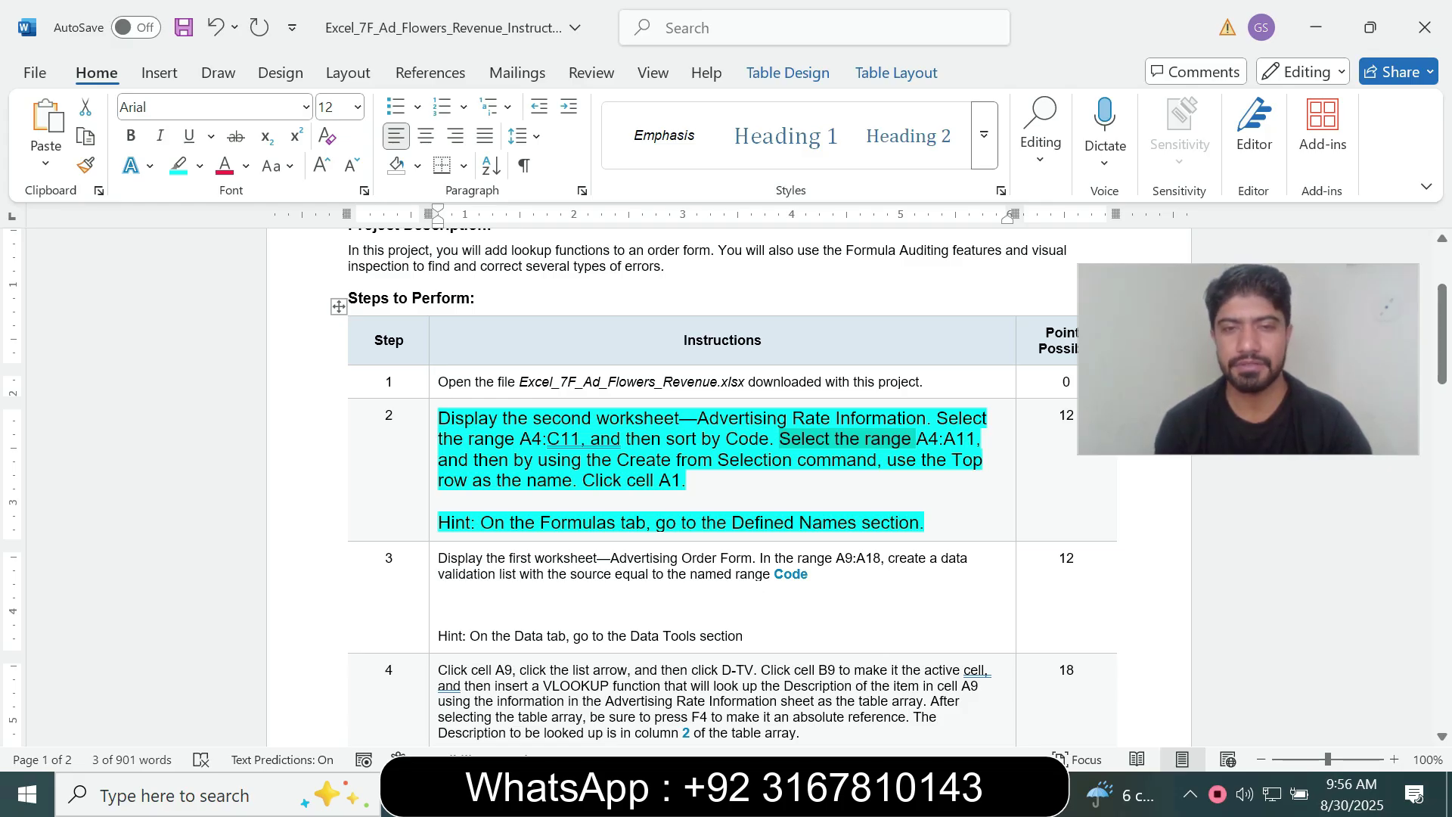
key(alt+Tab)
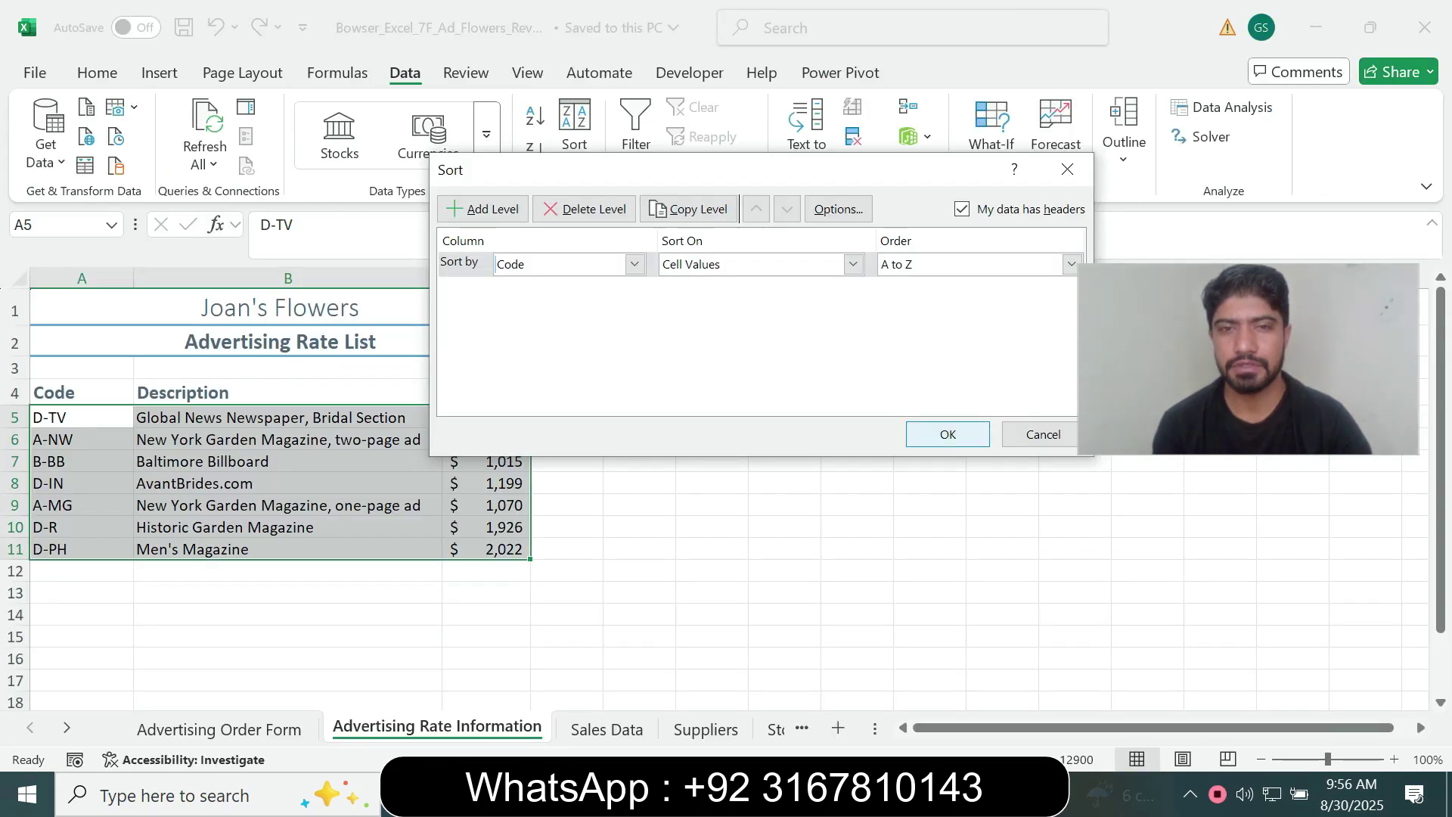
key(Return)
- Copy the range reference A4:A11 from step 2 in Word and use it to select those cells in Excel
key(alt+Tab)
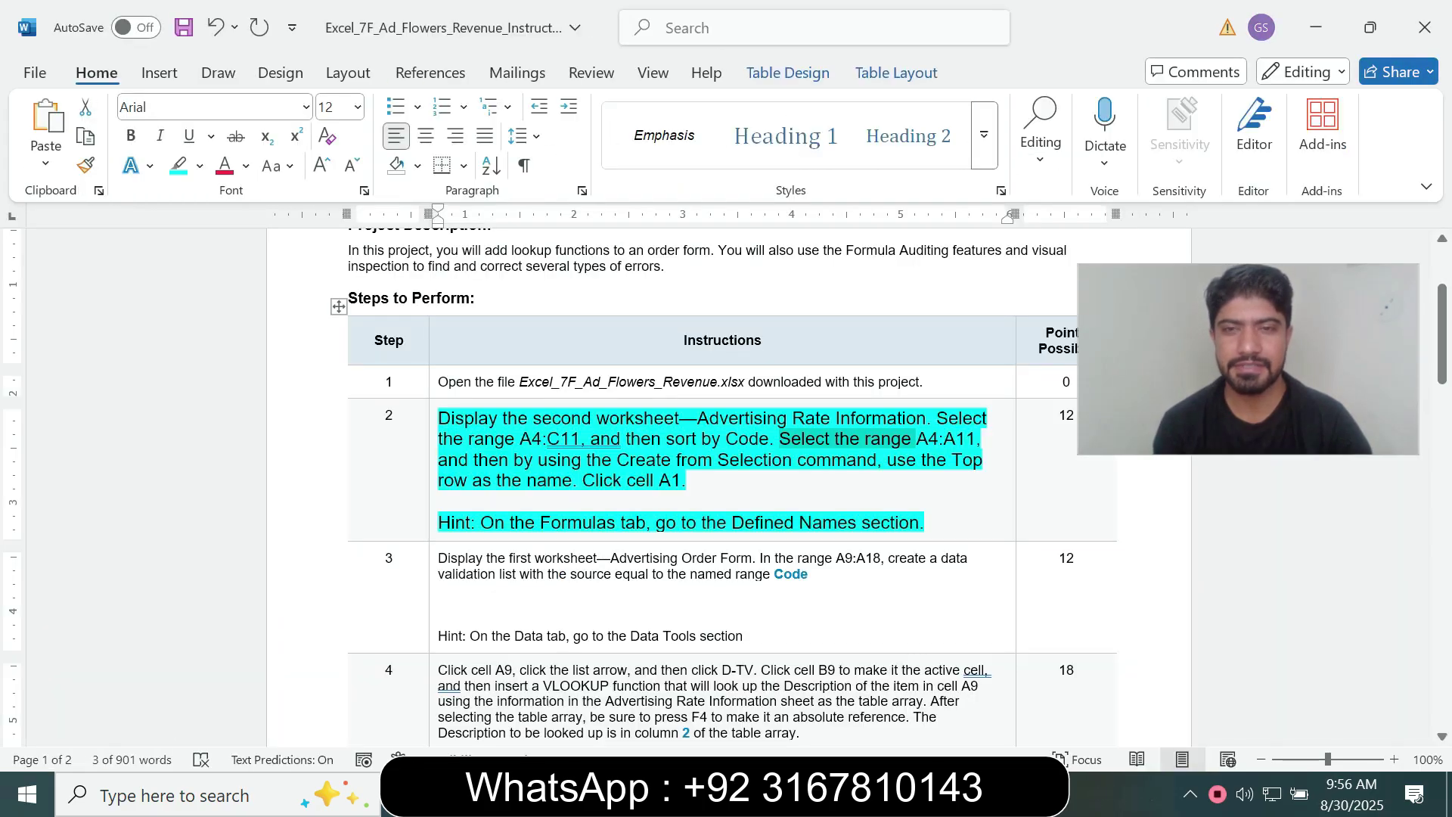
click(929, 438)
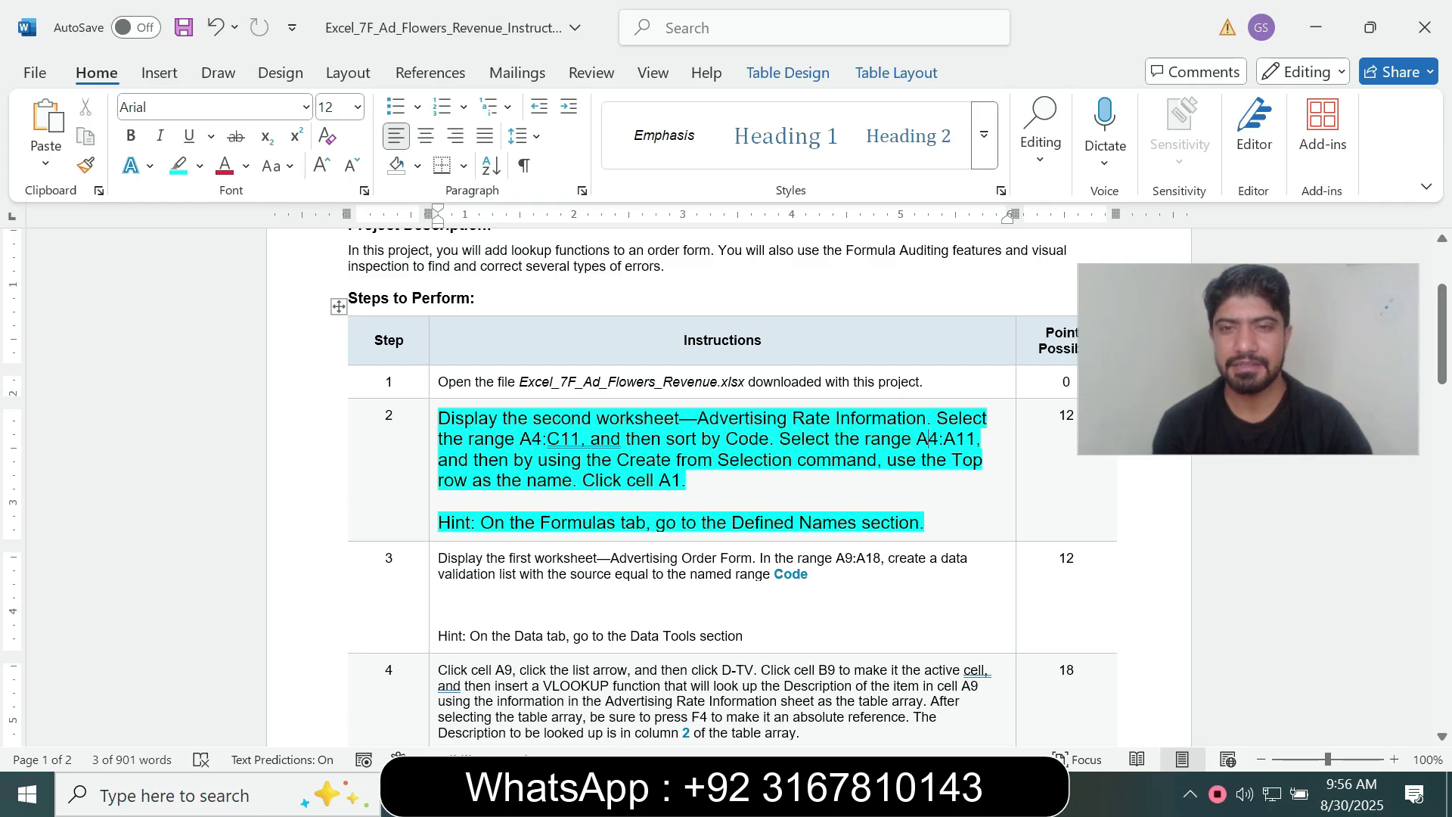
double_click(929, 439)
key(ctrl+c)
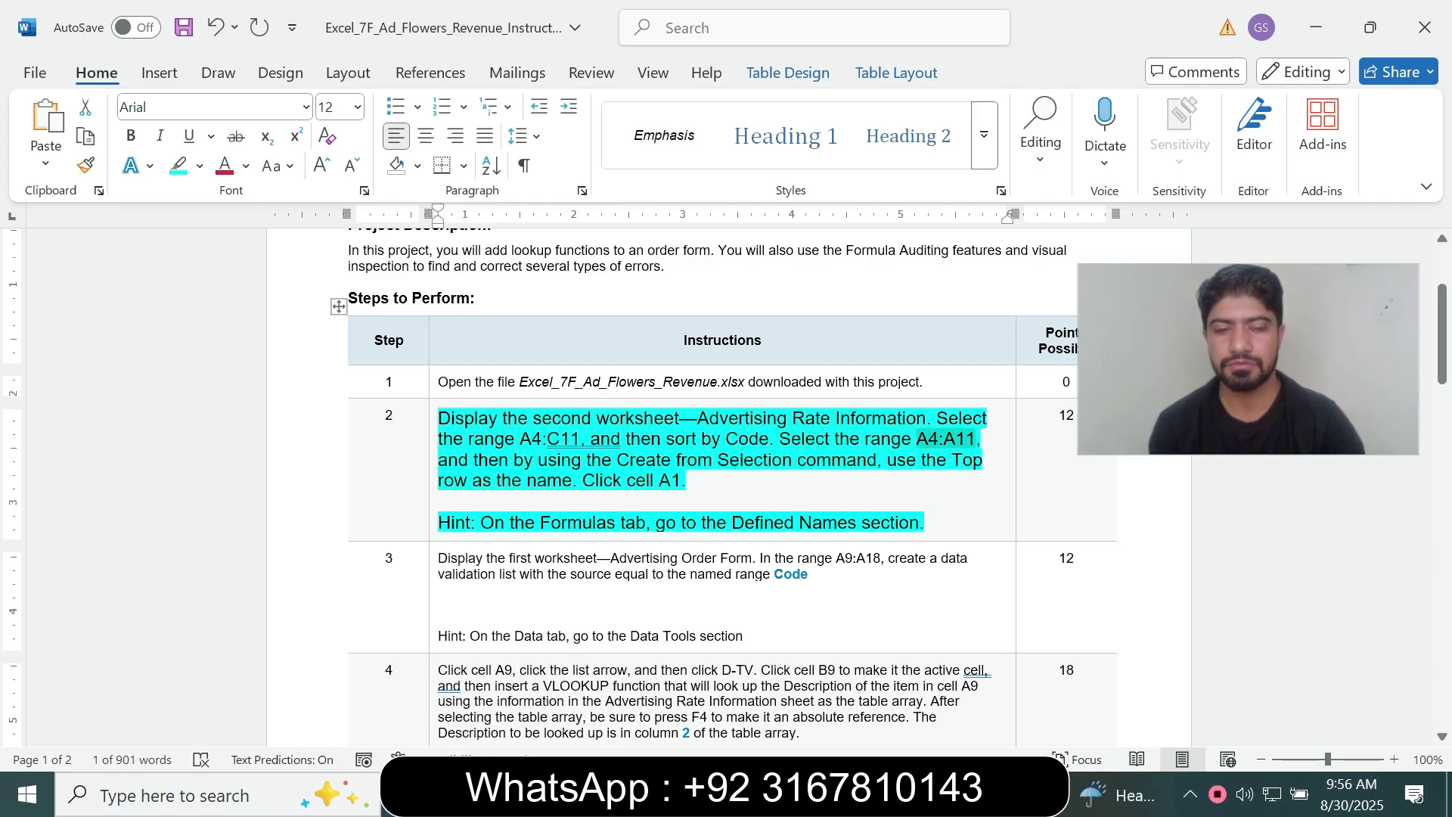
key(alt+Tab)
click(67, 225)
key(ctrl+v)
key(Return)
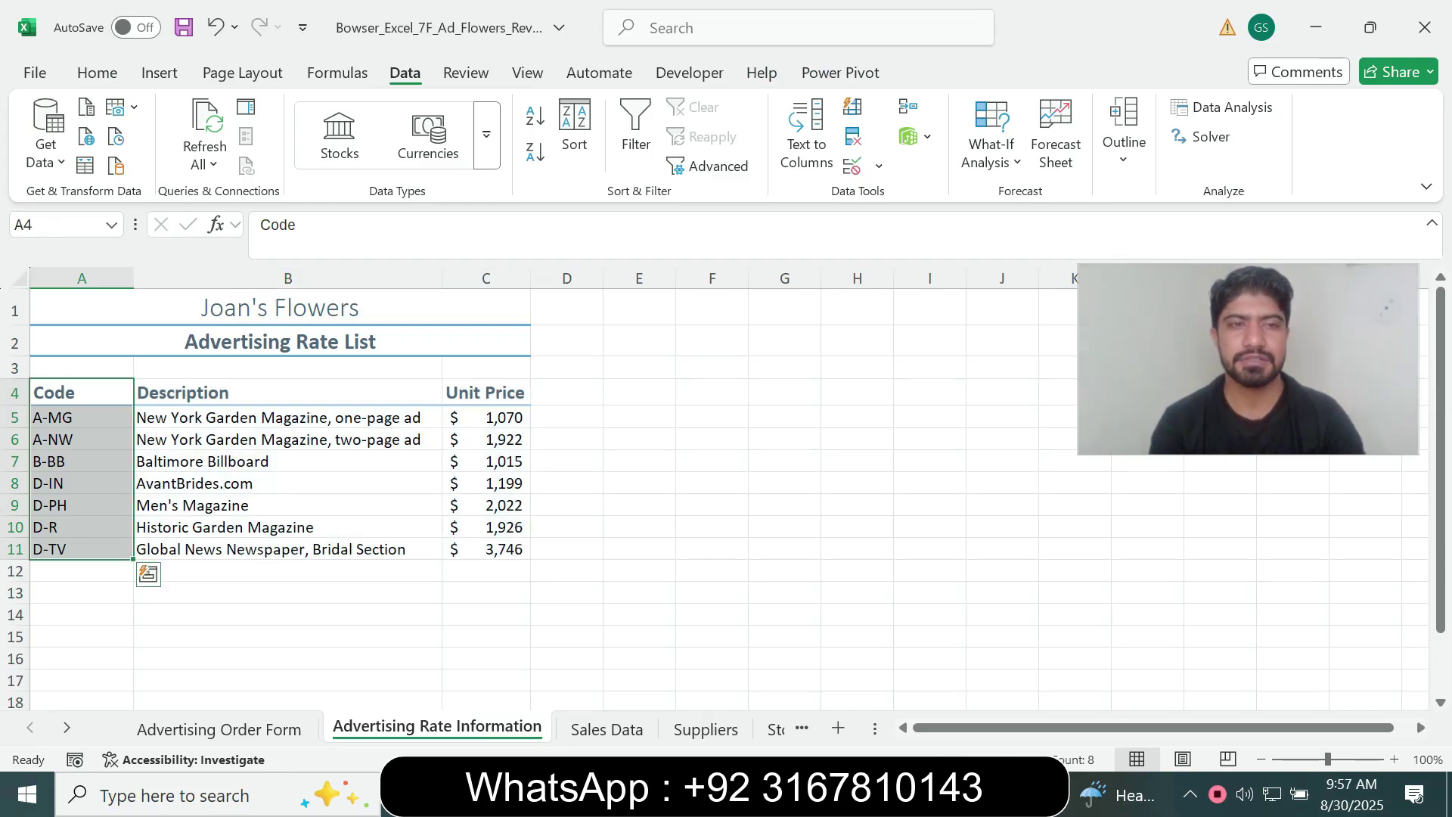
- Reread the naming instruction of step 2 in Word and look for the Create from Selection command in Excel
key(alt+Tab)
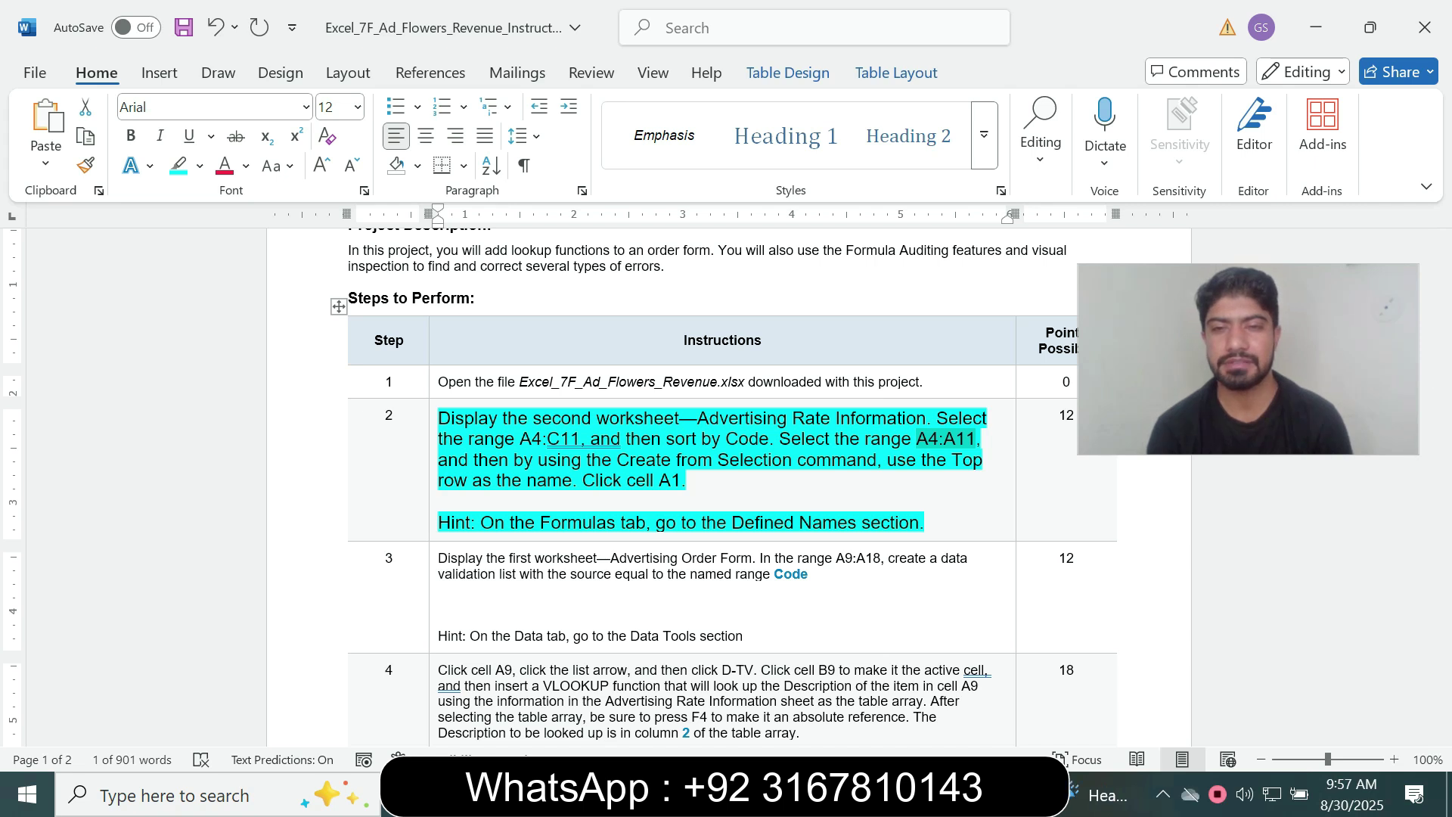
click(923, 794)
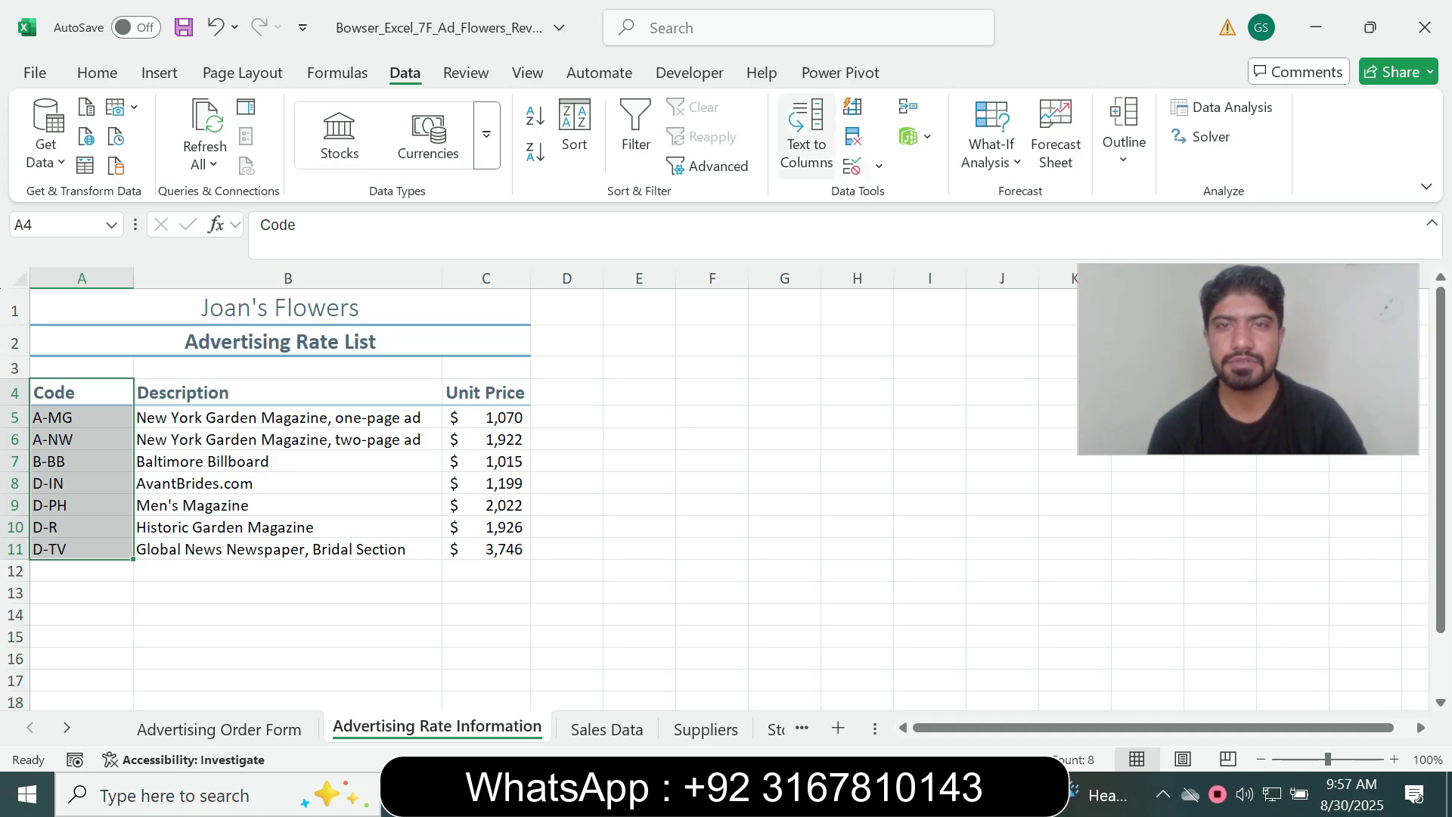
click(242, 72)
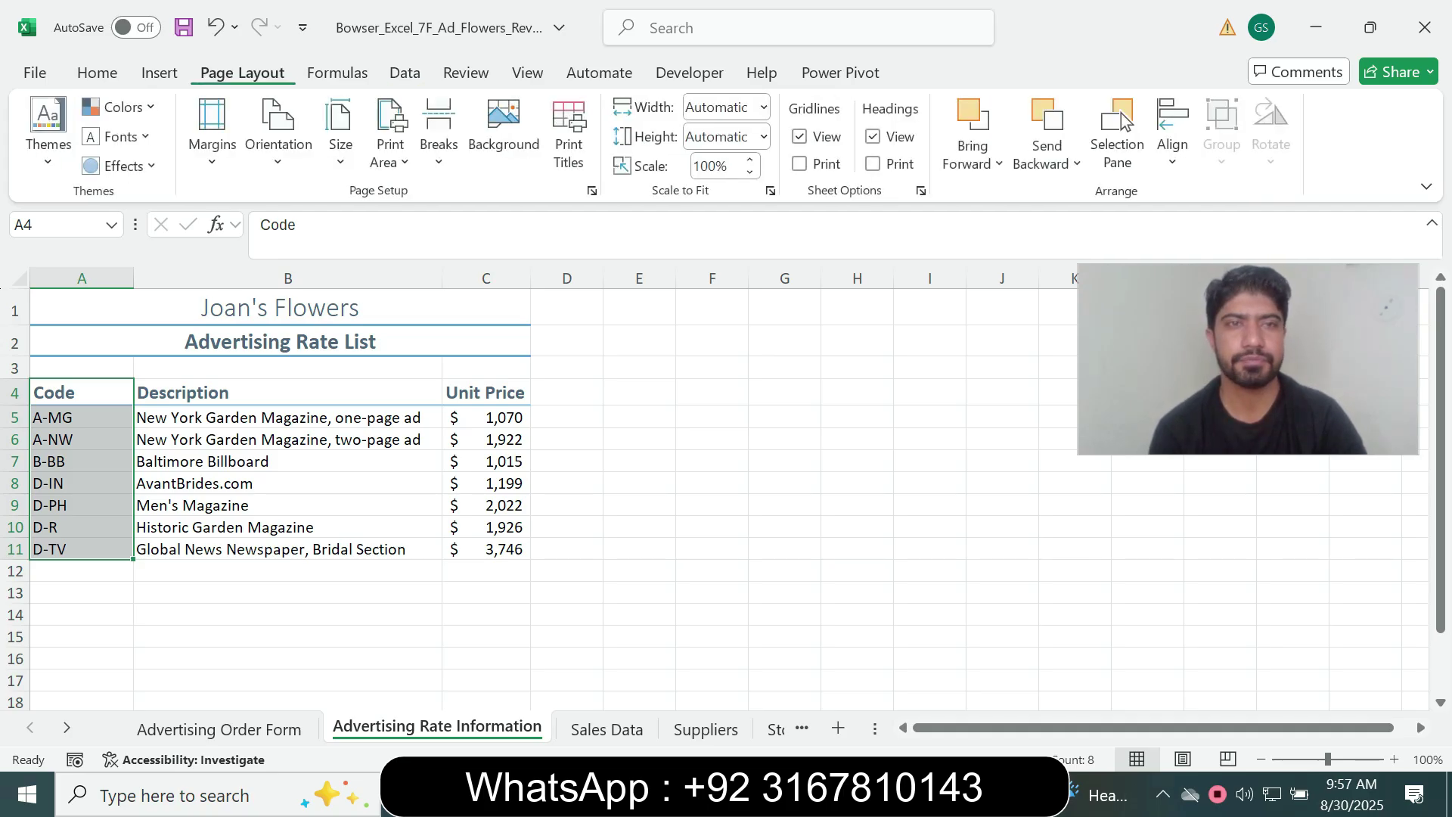
click(97, 73)
click(159, 73)
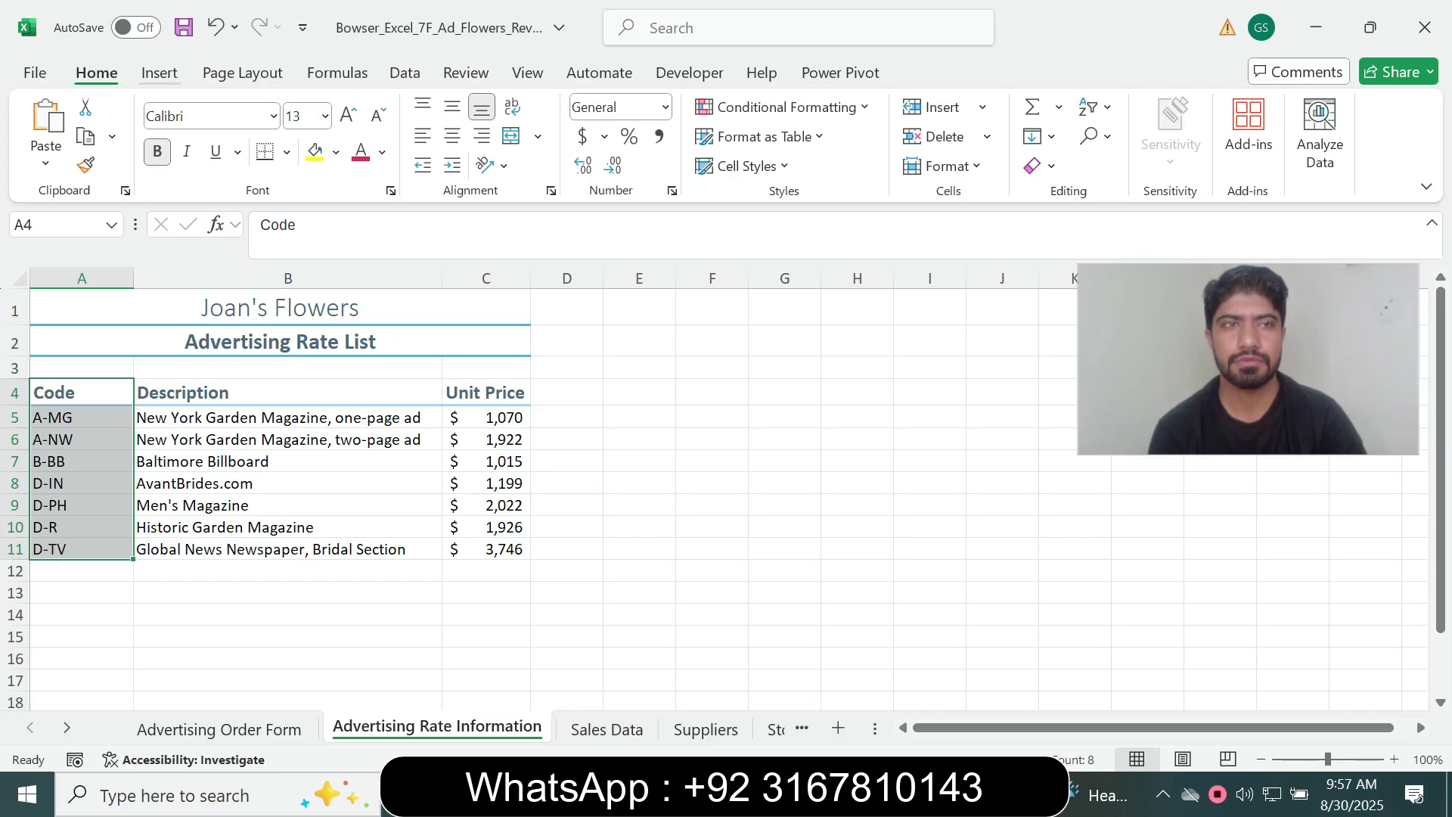
click(242, 73)
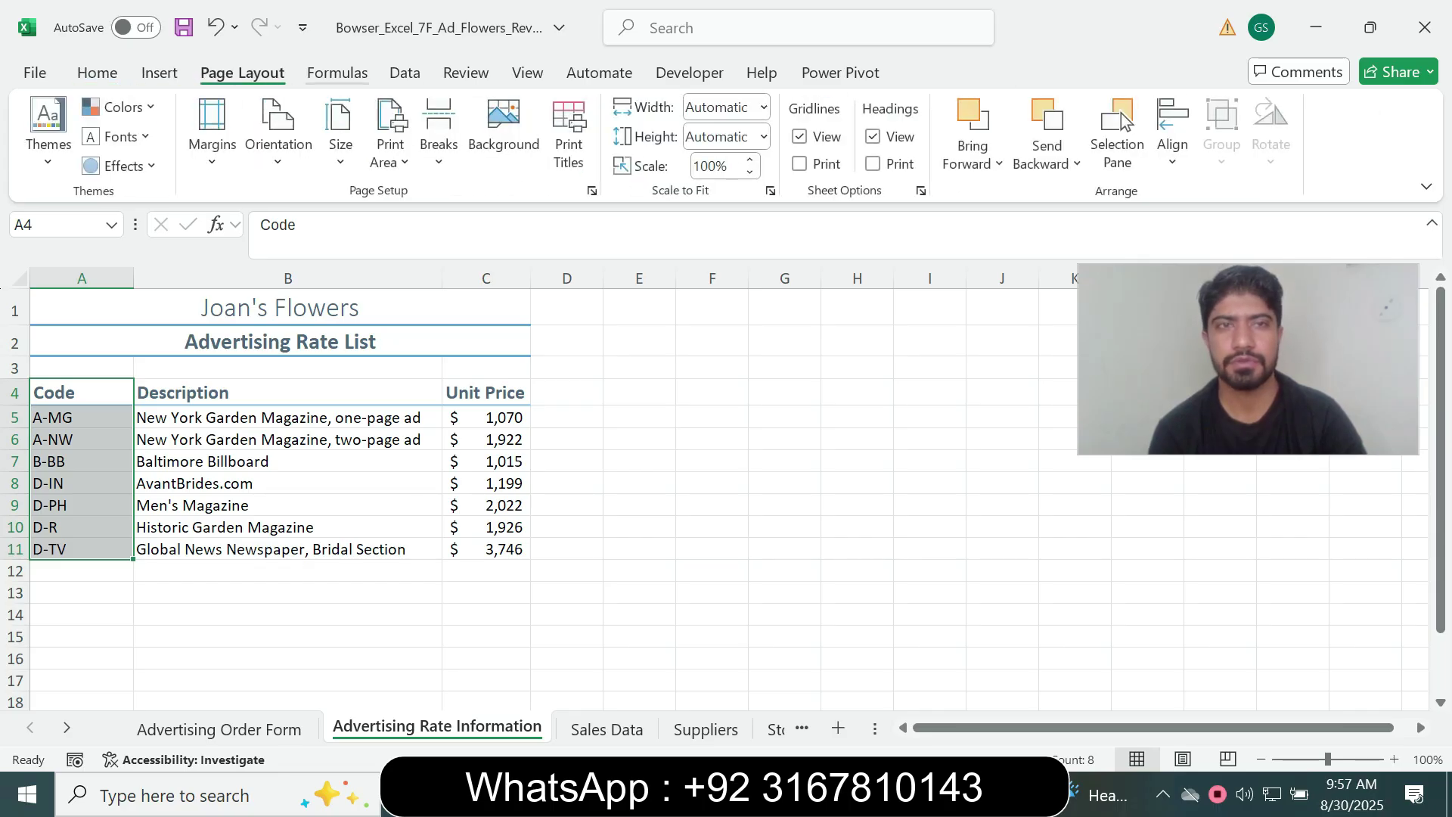
- Create a named range from the selected cells A4:A11, using the top row as the name
click(337, 72)
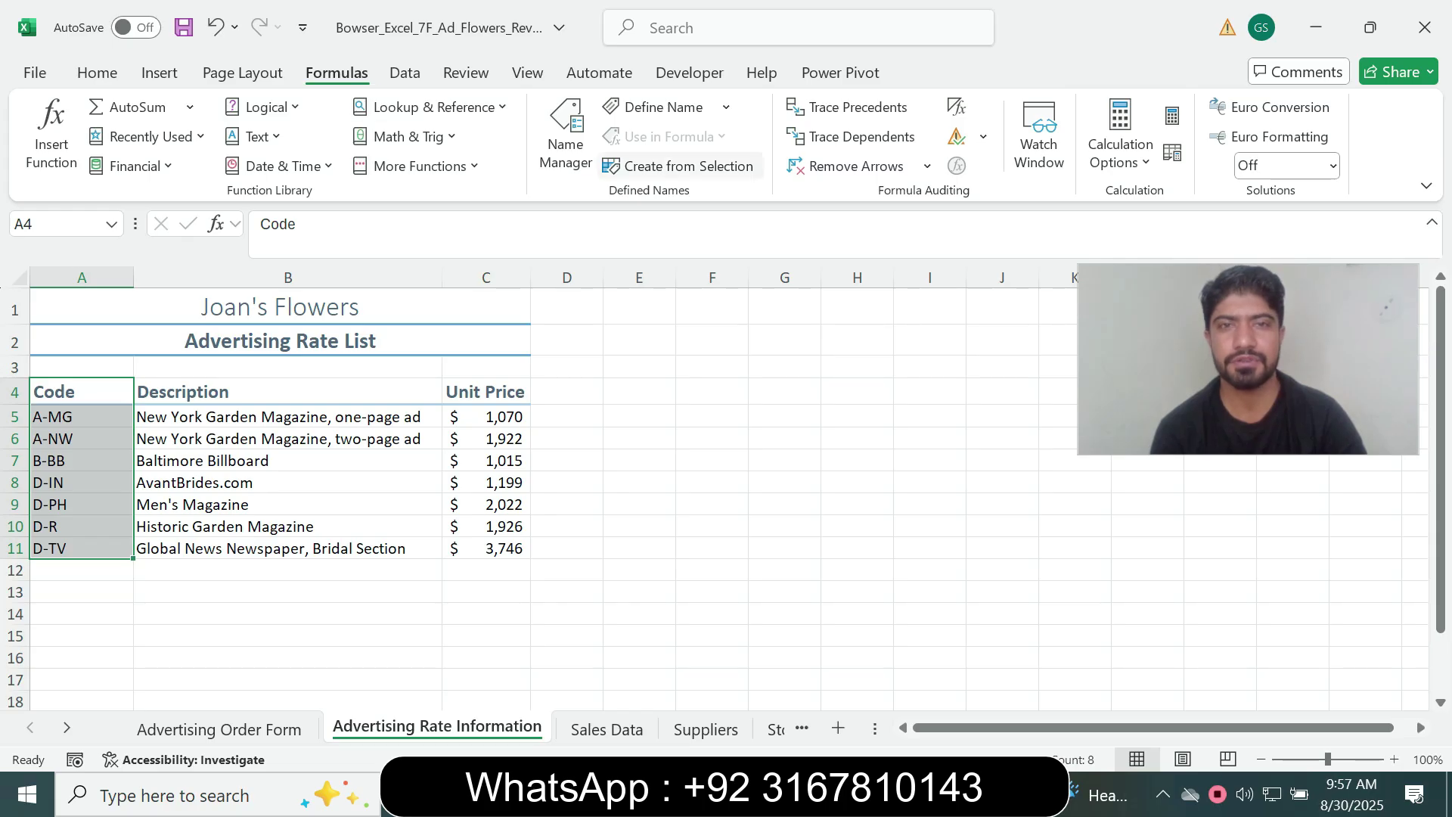
click(671, 168)
click(661, 261)
click(661, 261)
key(alt+Tab)
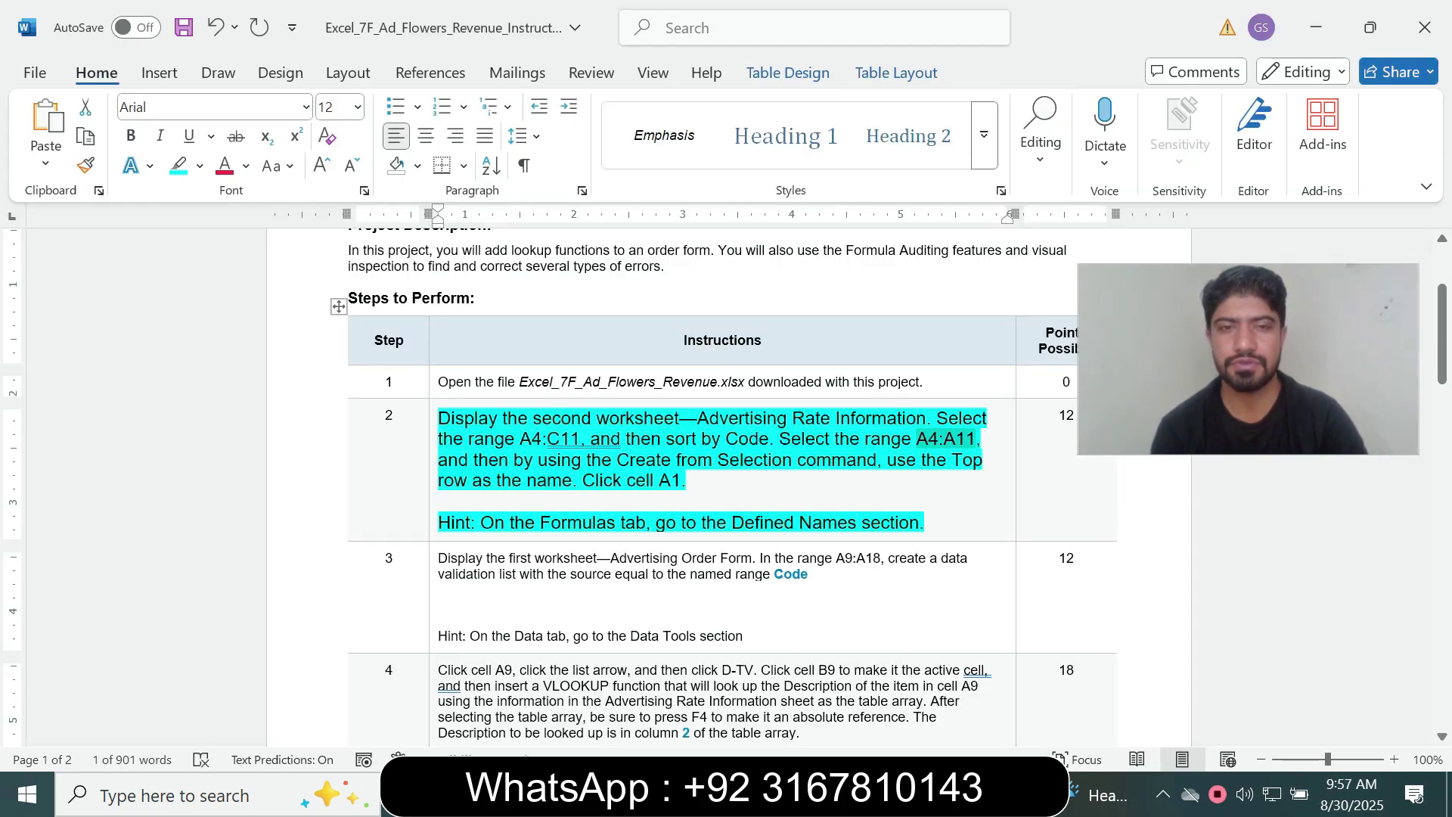
key(alt+Tab)
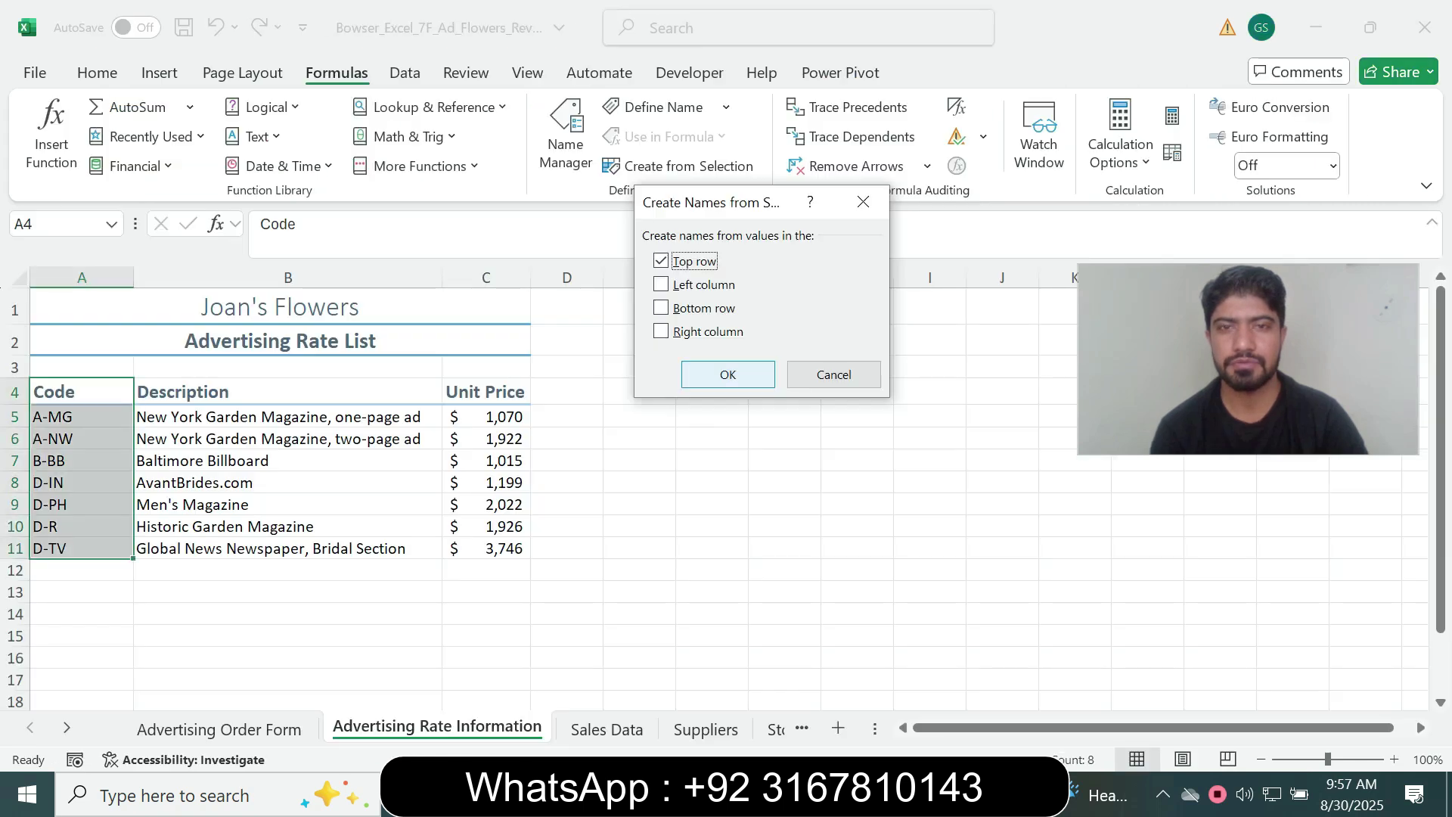
key(Return)
- In Word, set the step 2 instruction text to 9 pt and remove its turquoise highlight
key(alt+Tab)
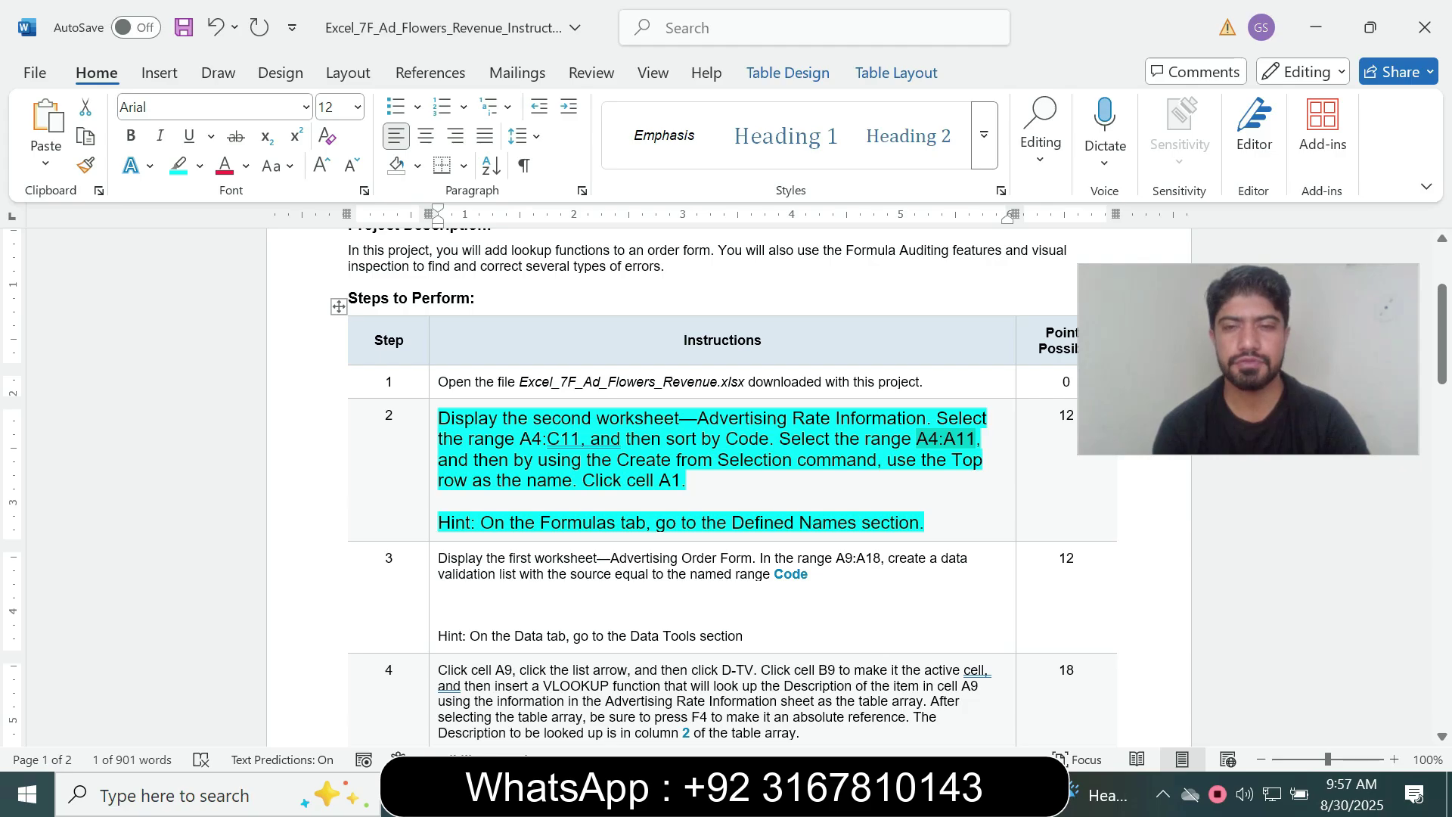
click(434, 506)
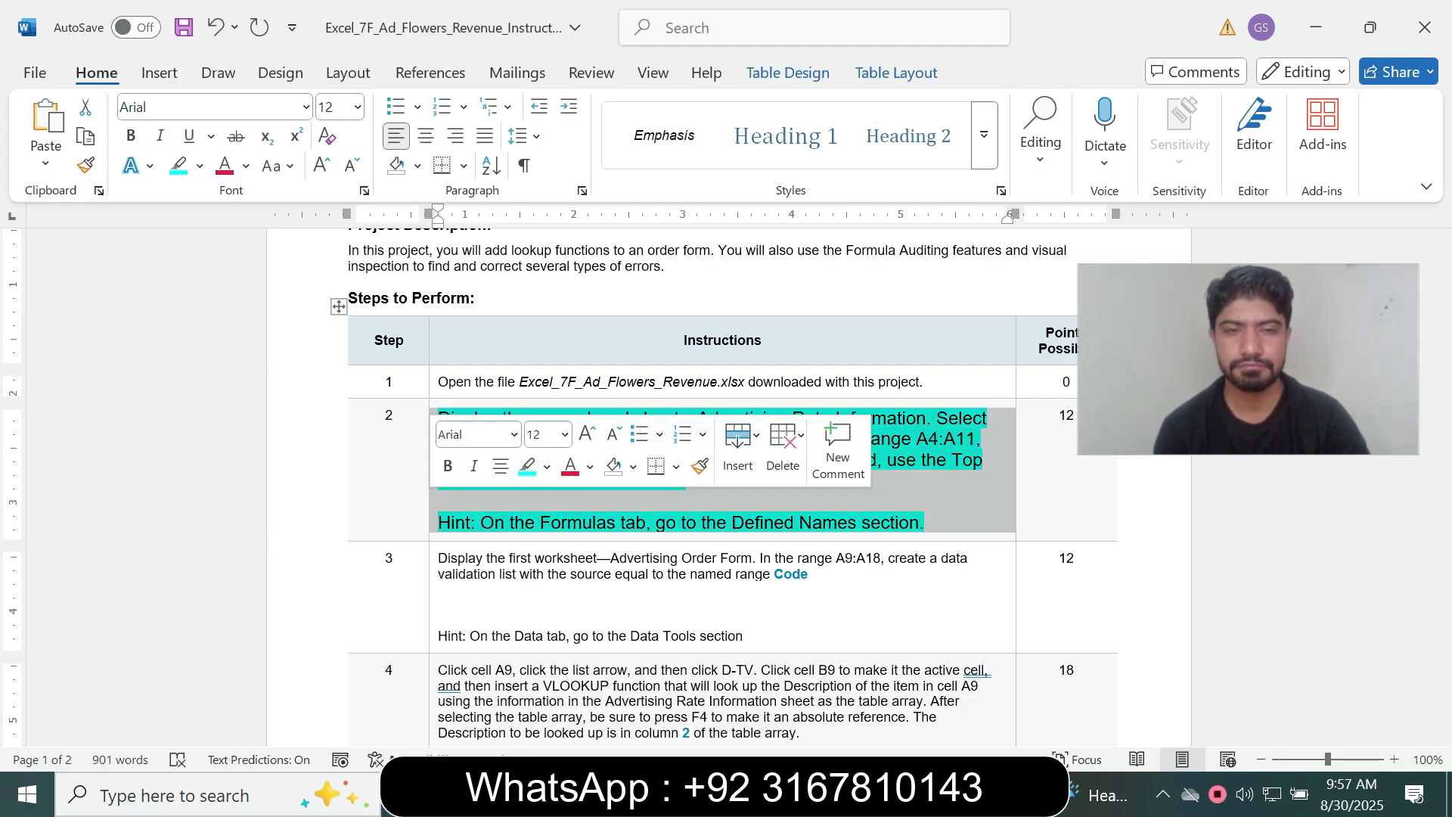
click(564, 434)
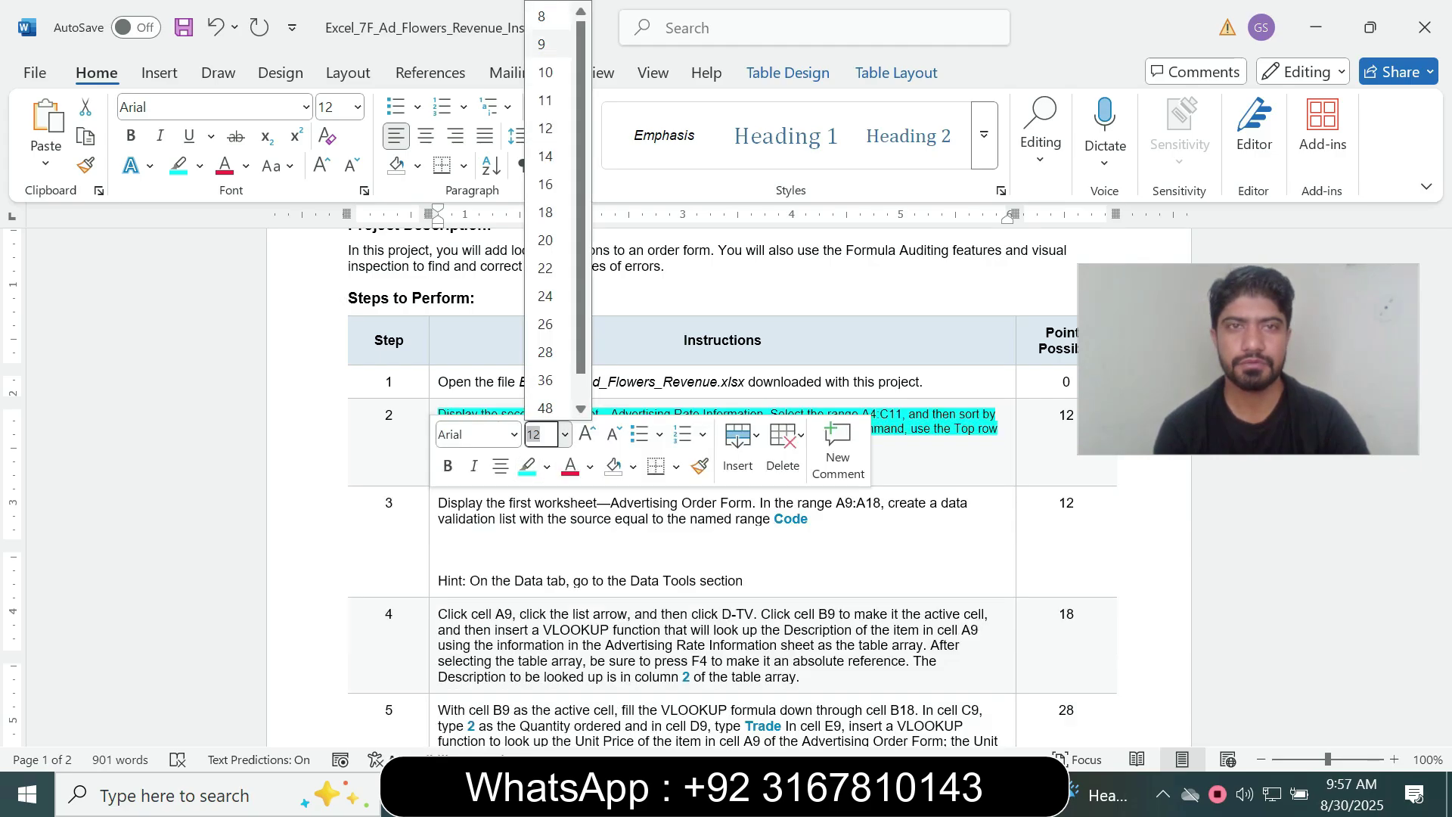
click(541, 44)
click(199, 167)
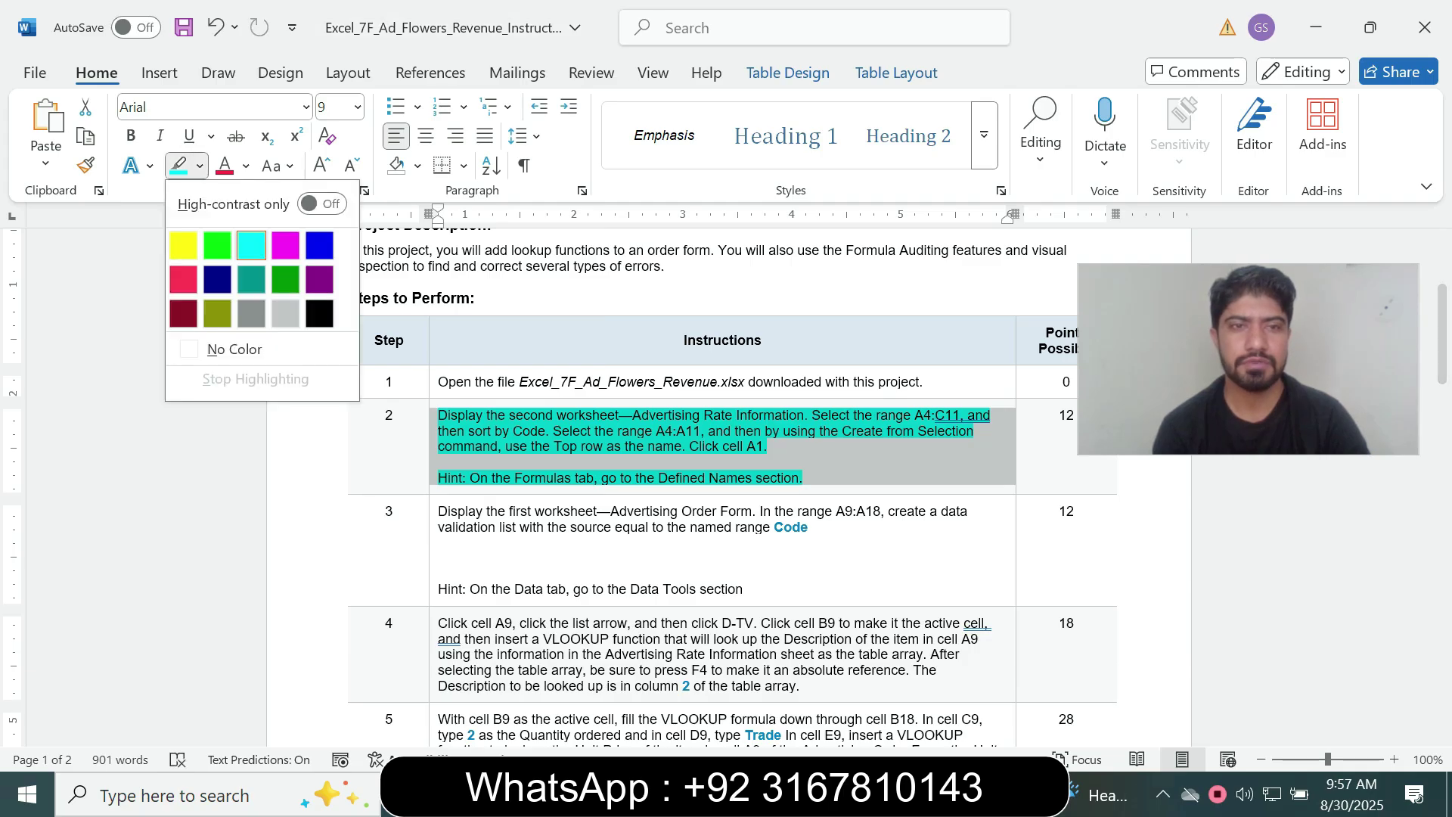
click(234, 350)
click(803, 478)
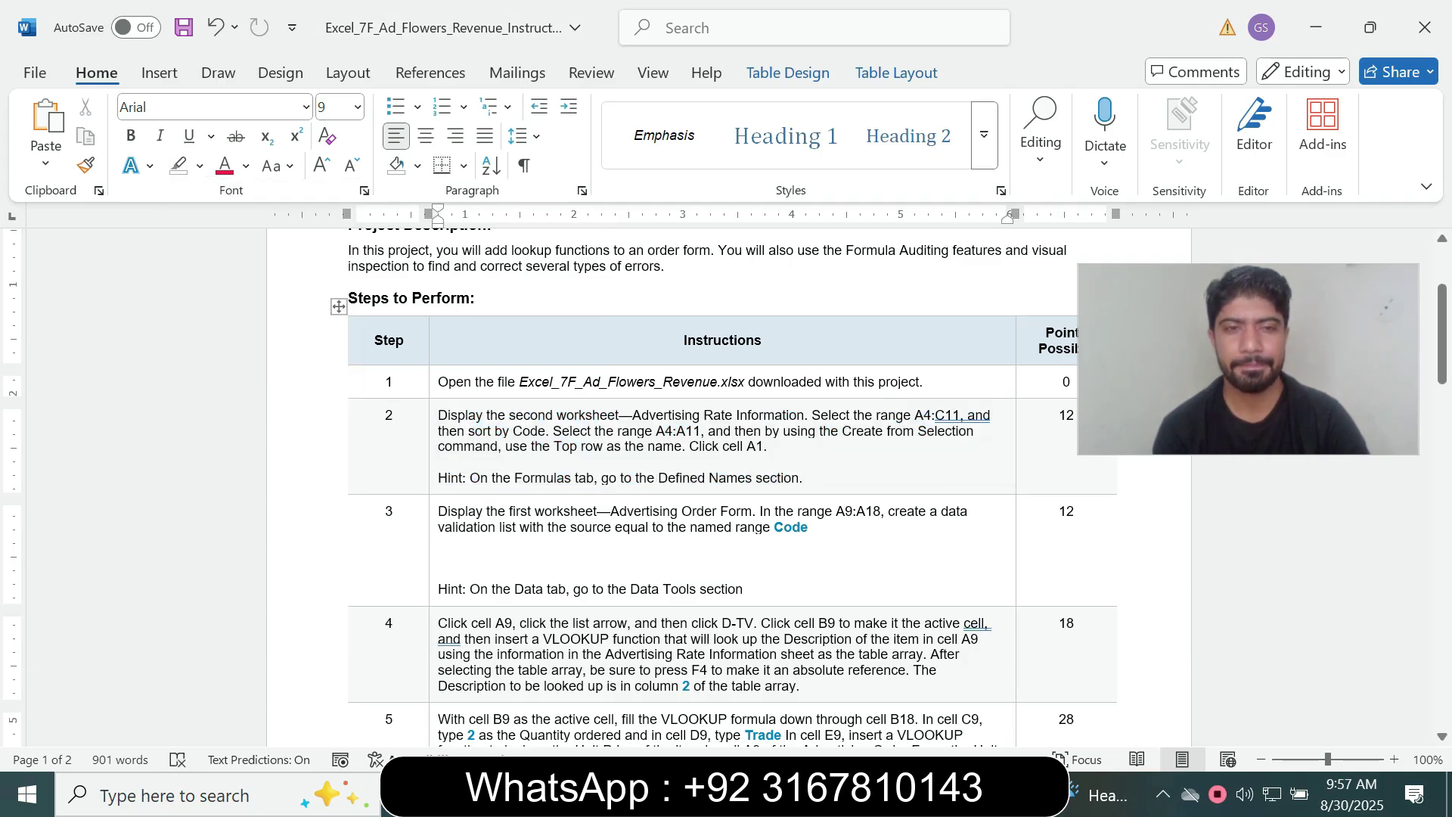
- Set the step 3 instruction text to 14 pt and highlight it in turquoise
click(433, 558)
click(564, 500)
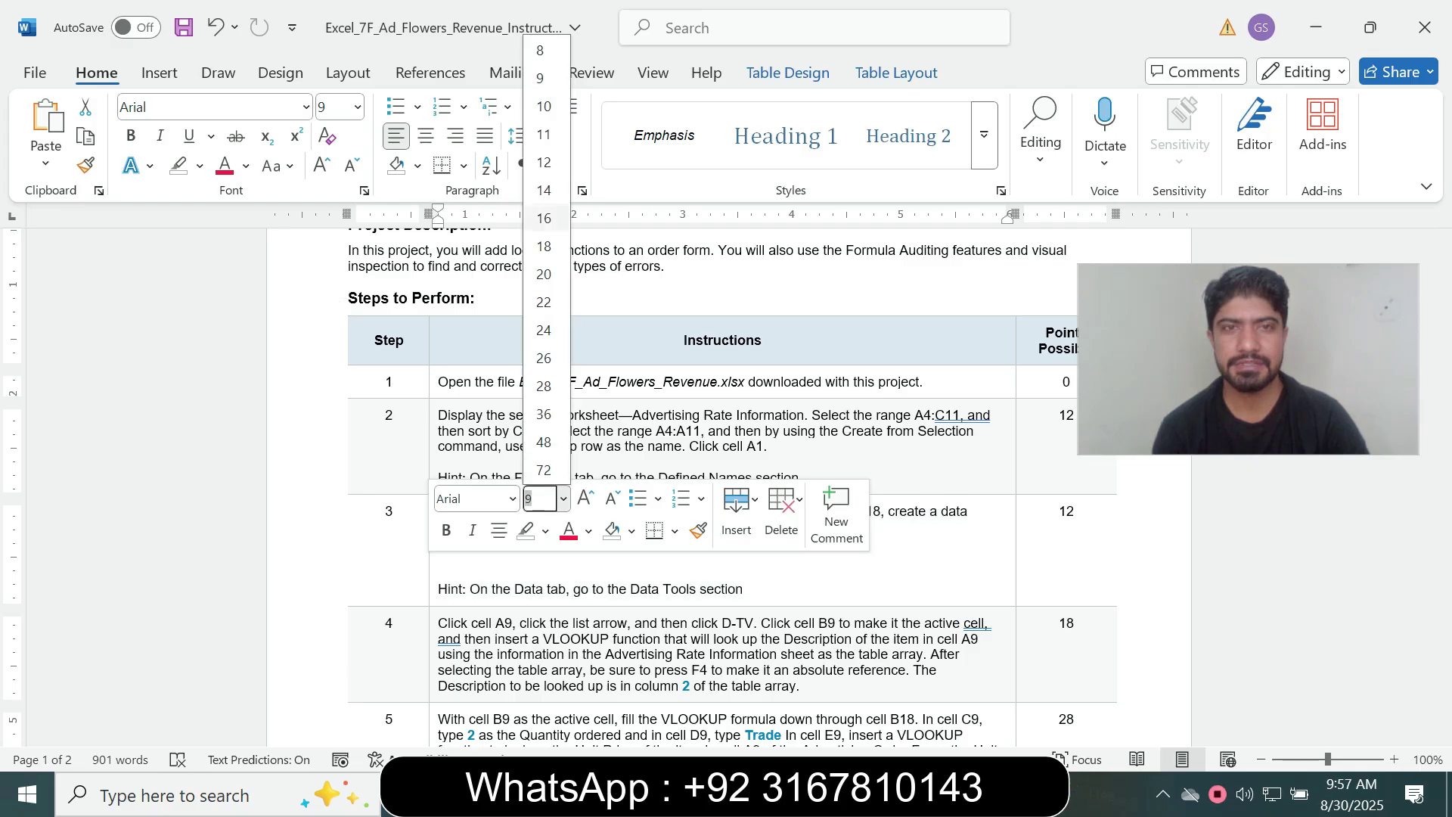
click(544, 191)
click(200, 166)
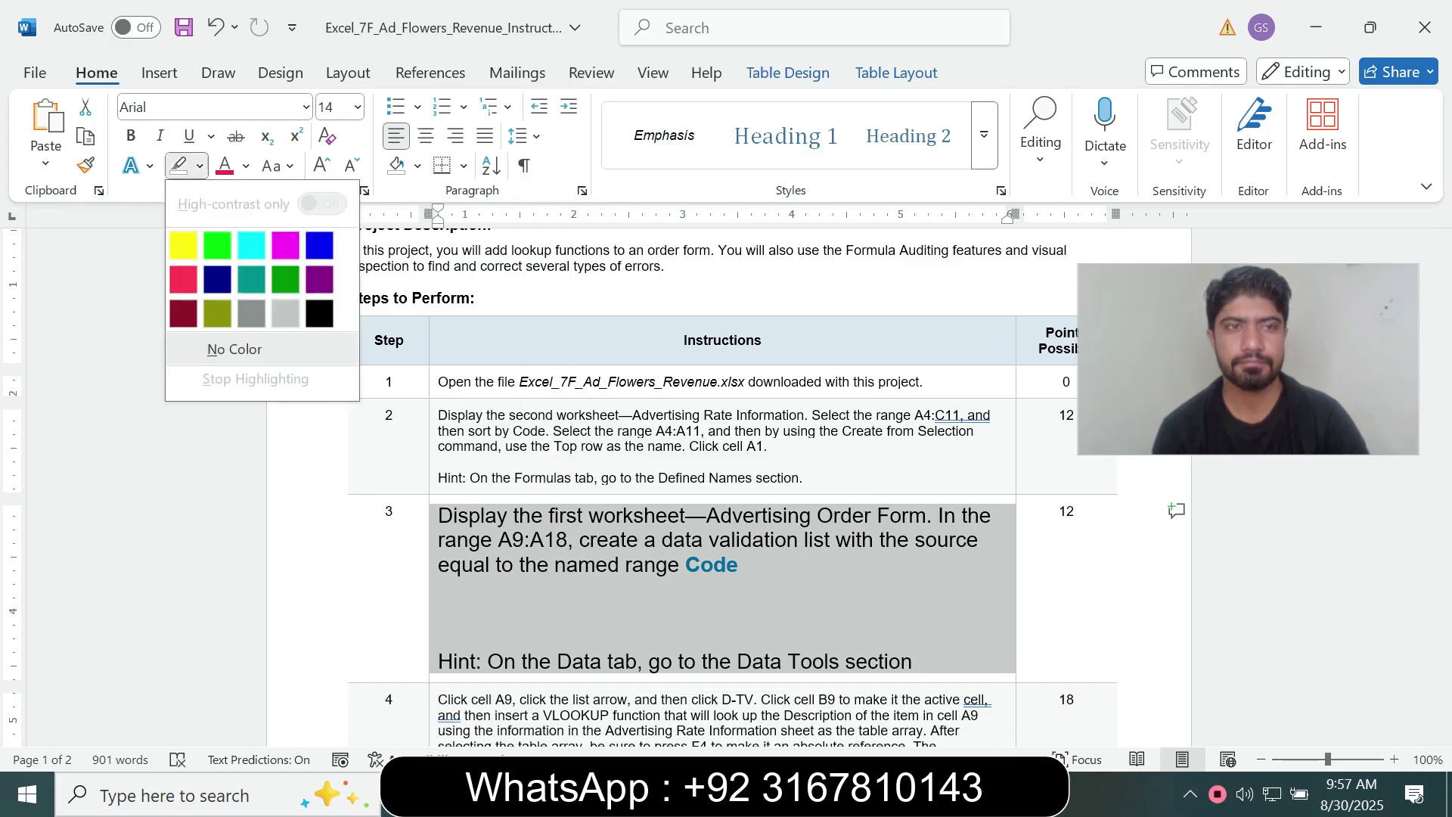
click(251, 244)
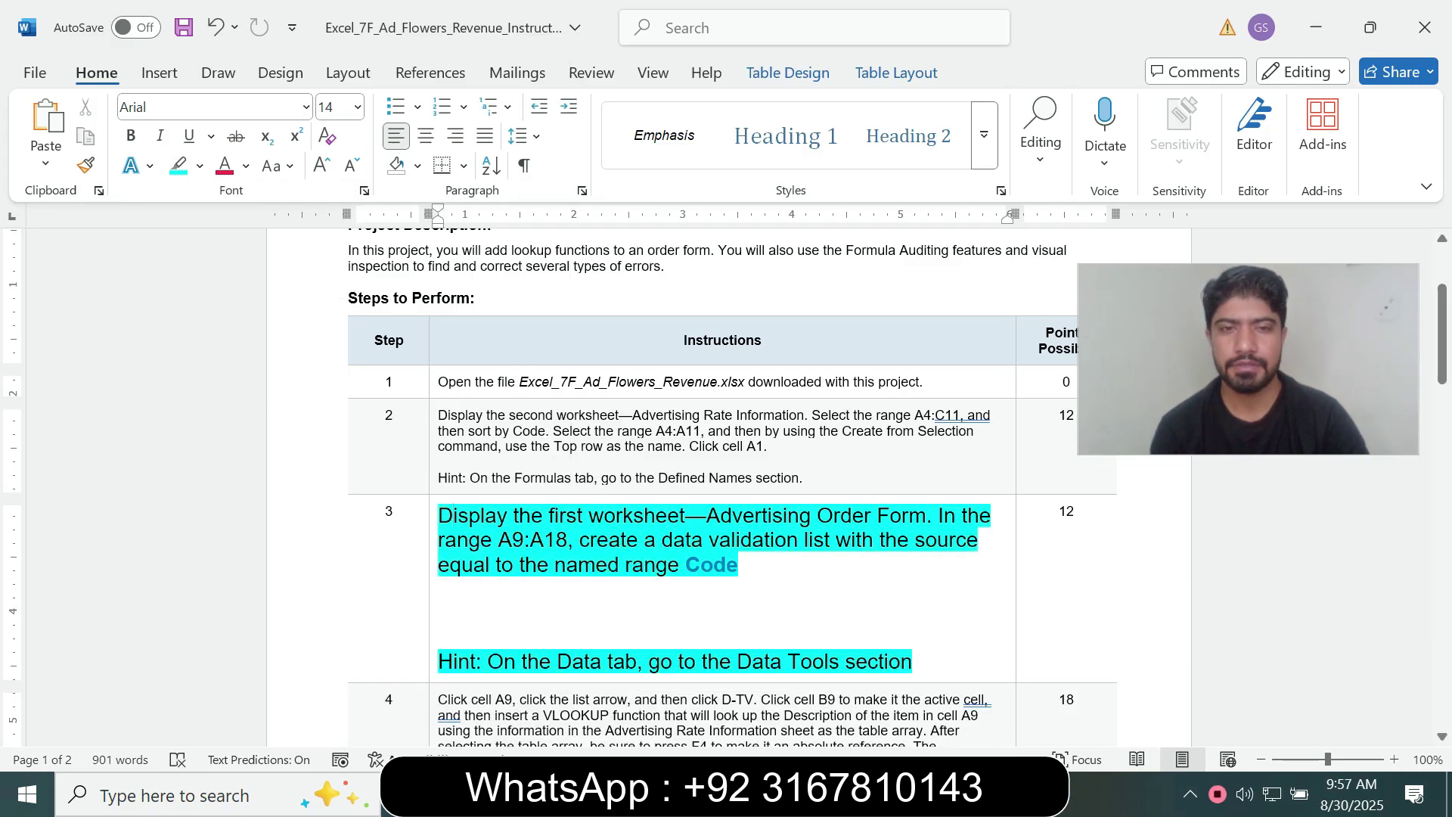
- Read the step 3 instructions, switch to Excel and display the Advertising Order Form worksheet
drag(439, 516, 802, 541)
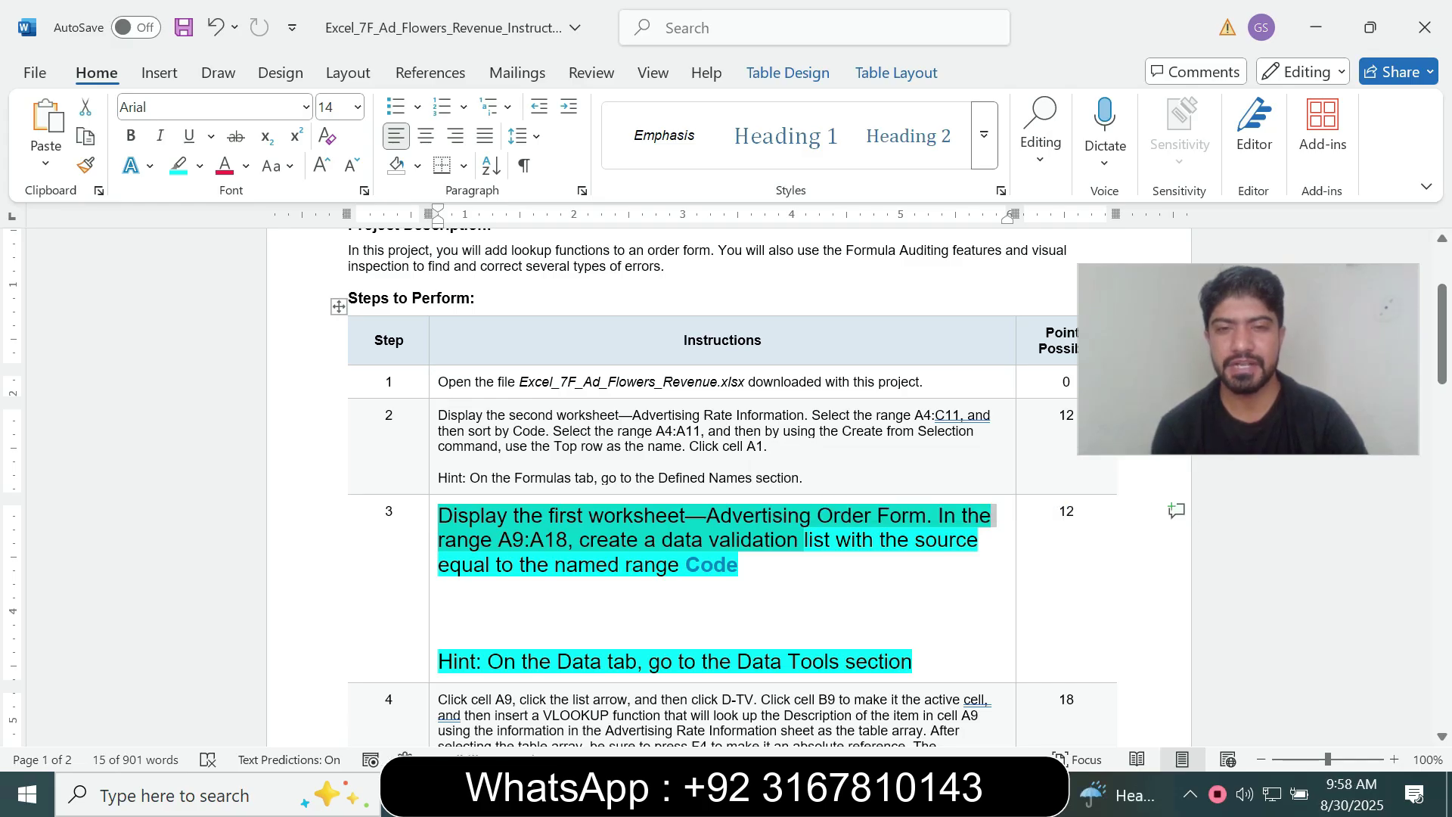
click(804, 541)
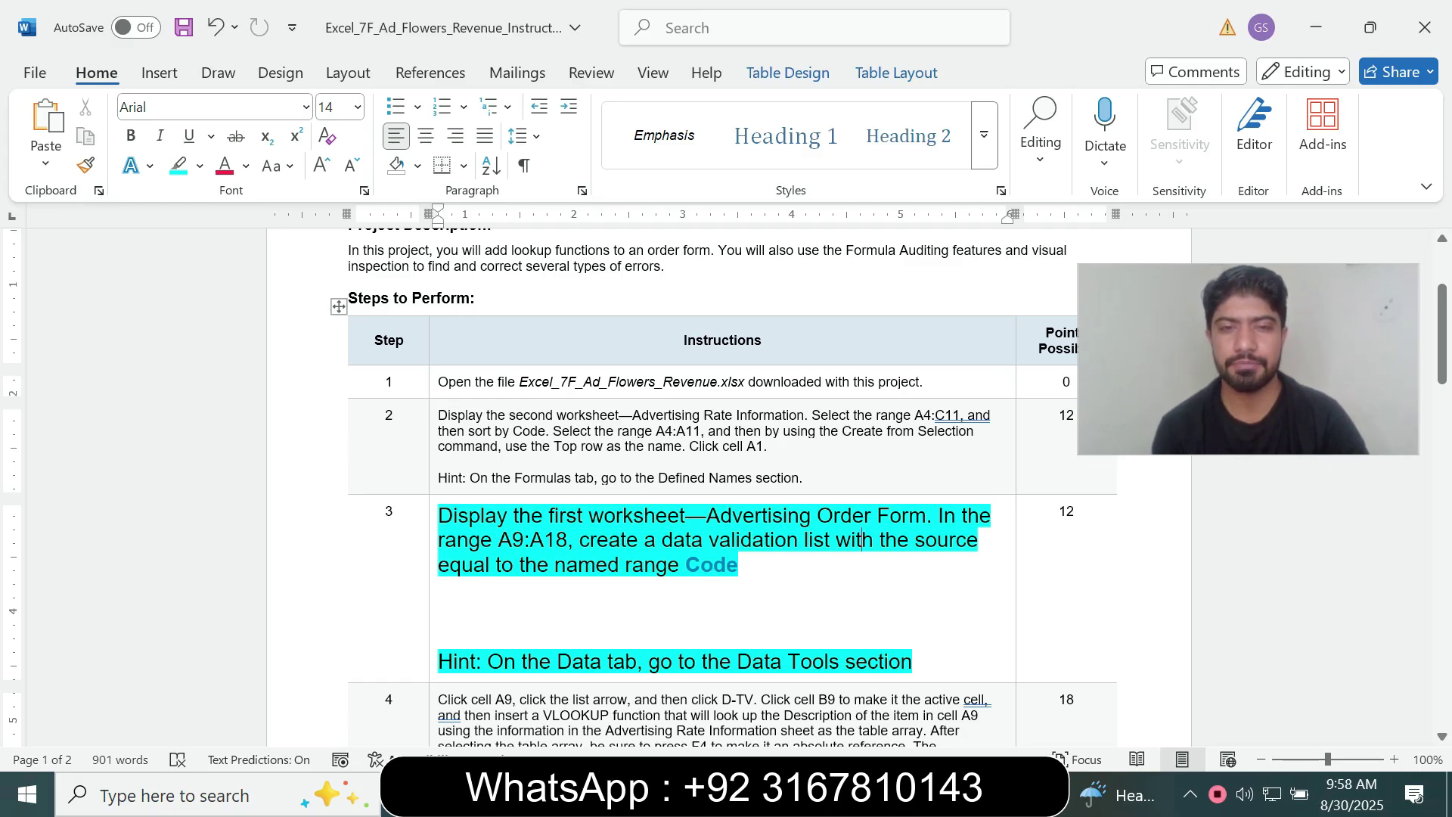
double_click(683, 565)
click(440, 516)
drag(439, 517, 673, 517)
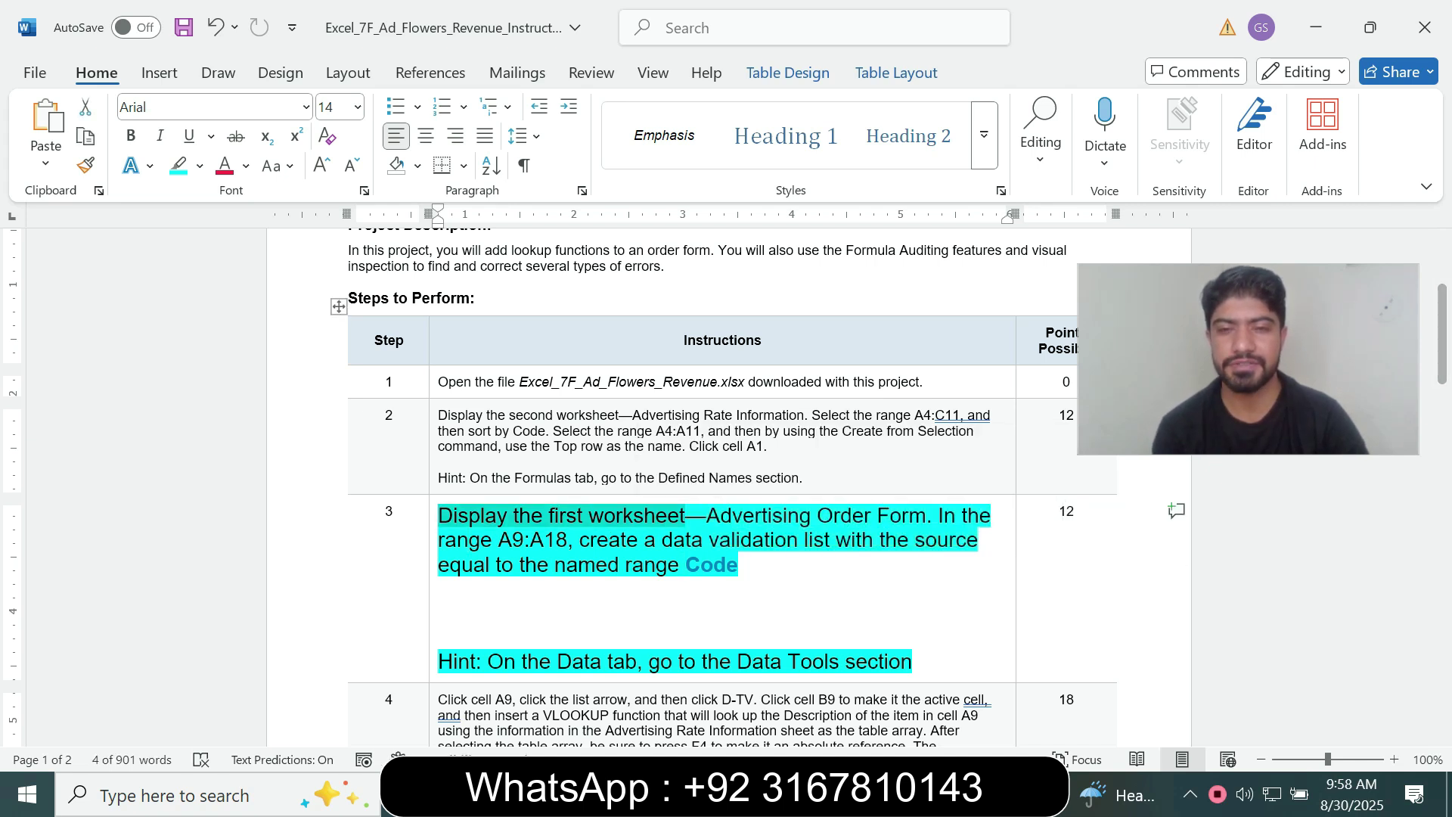
key(alt+Tab)
click(219, 727)
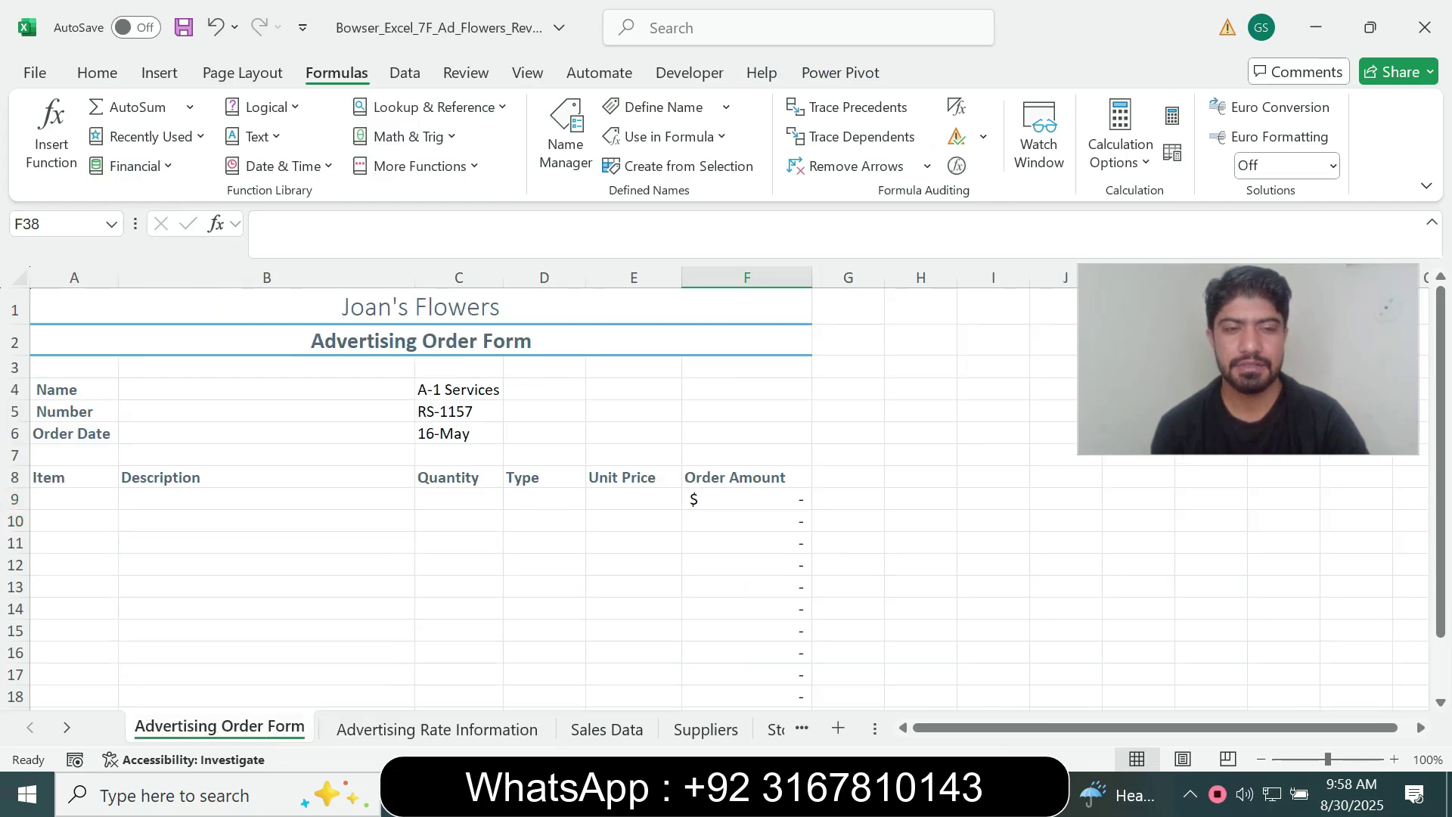
- Copy the range reference A9:A18 from the step 3 instructions in Word and select that range on Excel's Advertising Order Form sheet
key(alt+Tab)
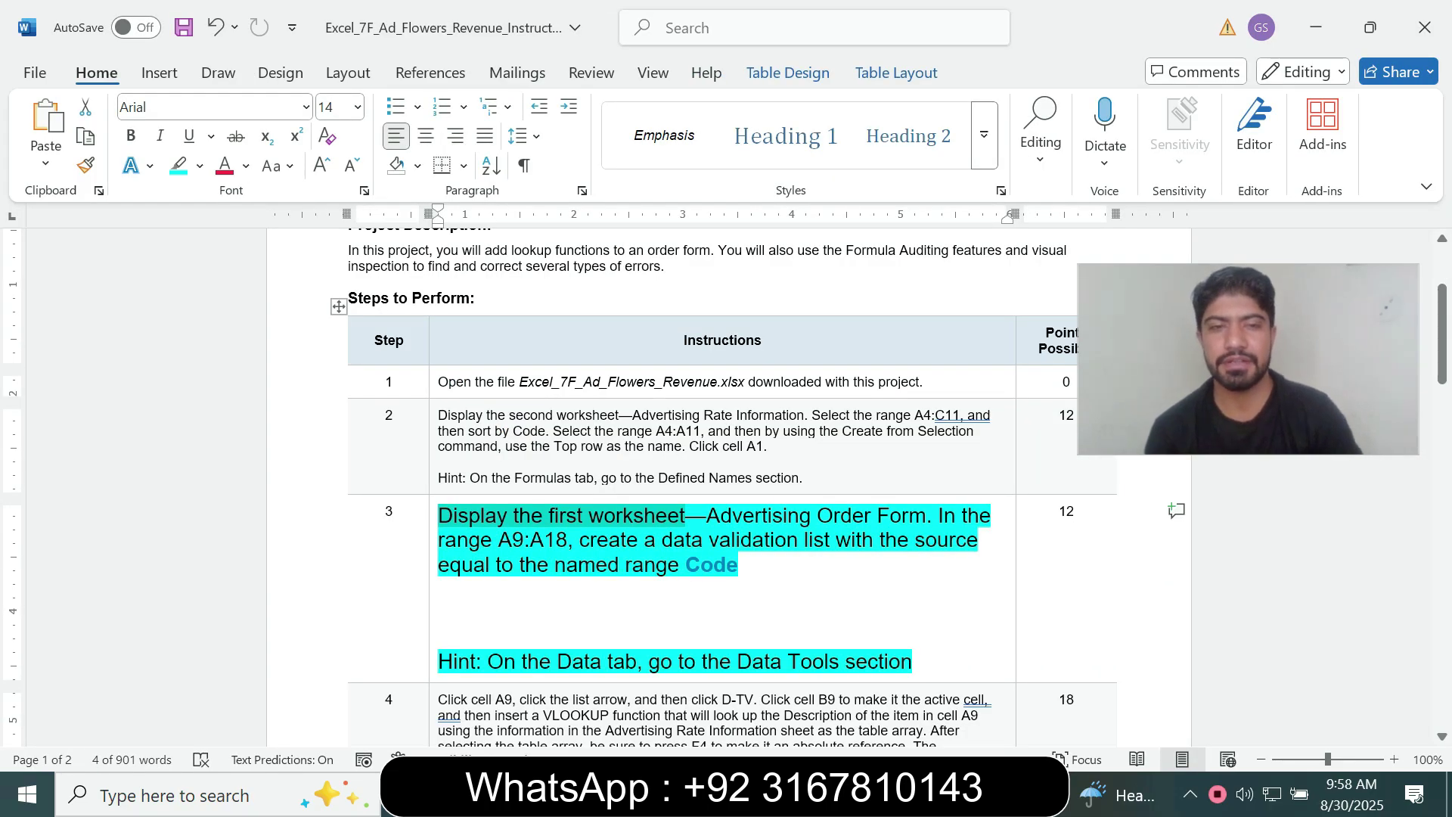
drag(500, 539, 567, 540)
key(ctrl+c)
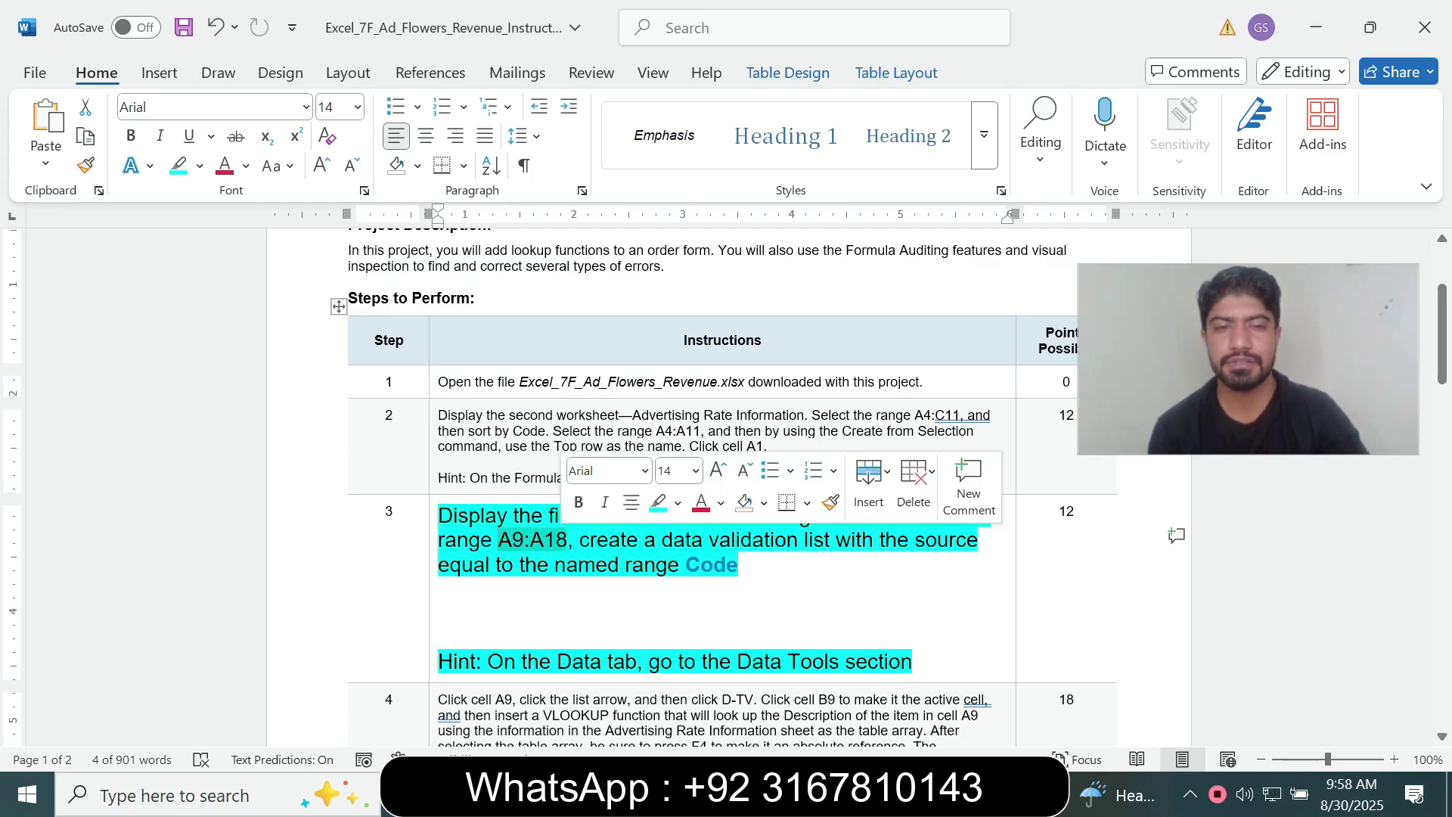
key(alt+Tab)
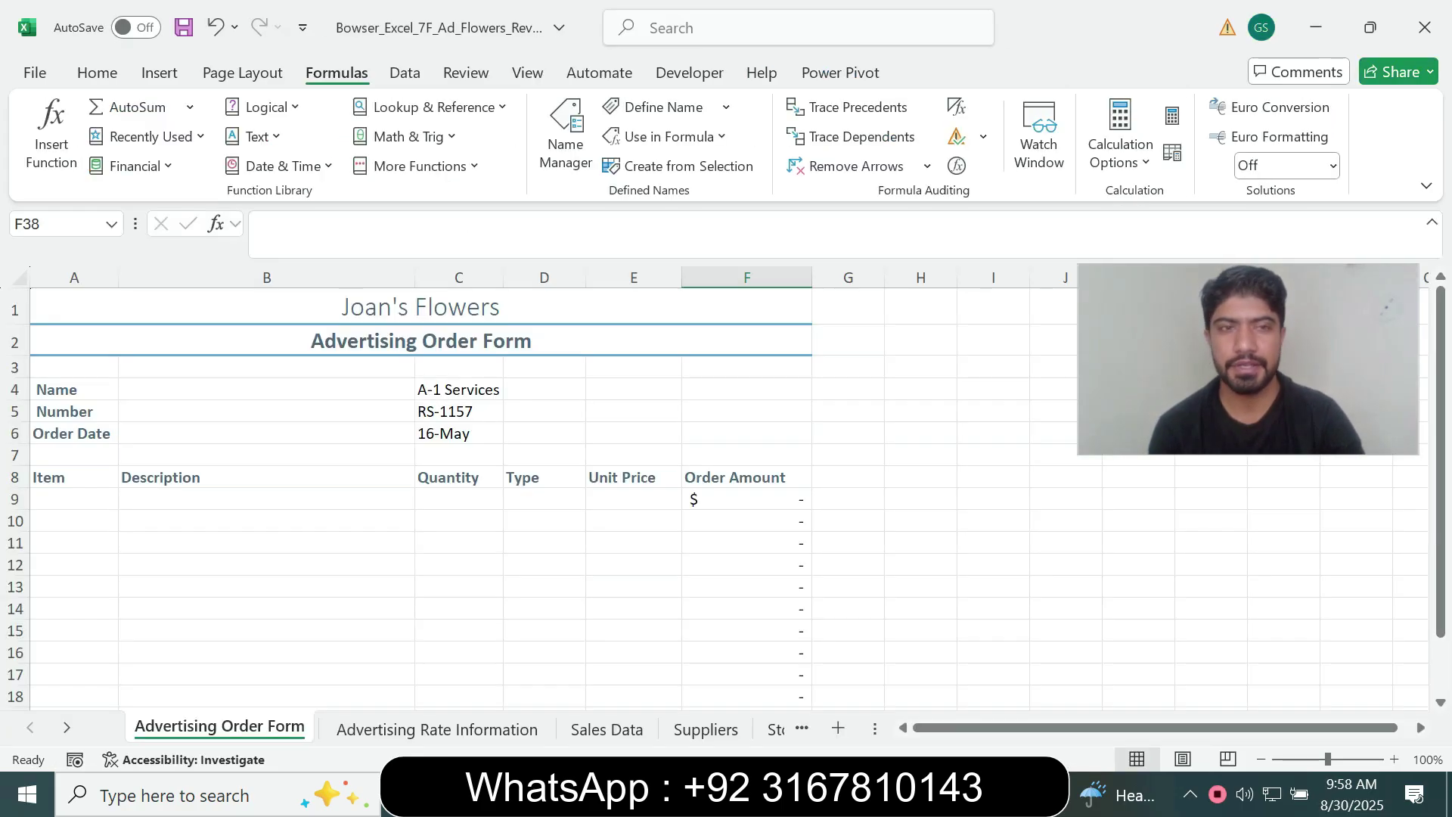
click(54, 224)
key(ctrl+v)
key(Return)
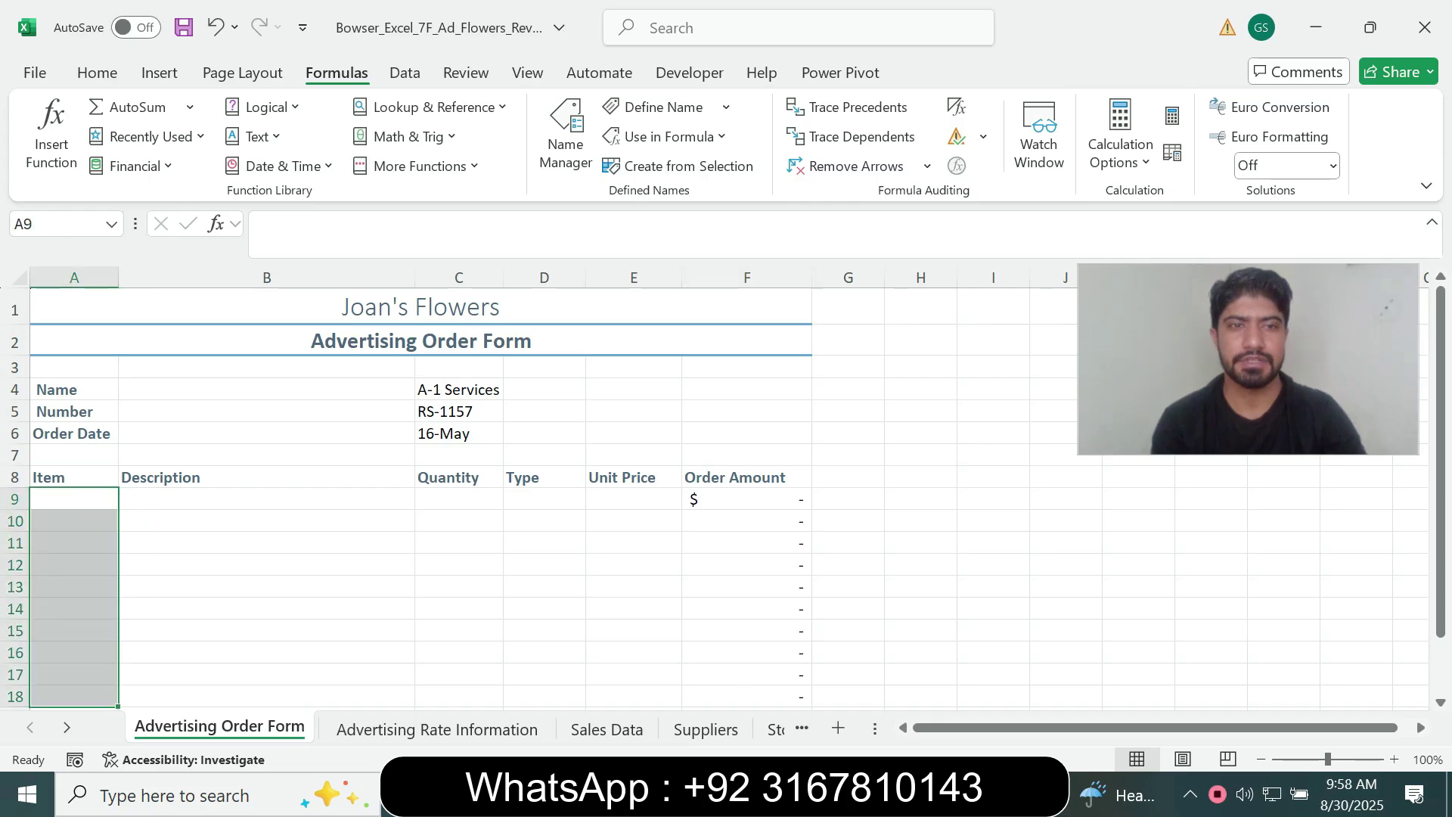
- Check the validation instruction in Word, then start data validation for A9:A18 in Excel, allowing a List
key(alt+Tab)
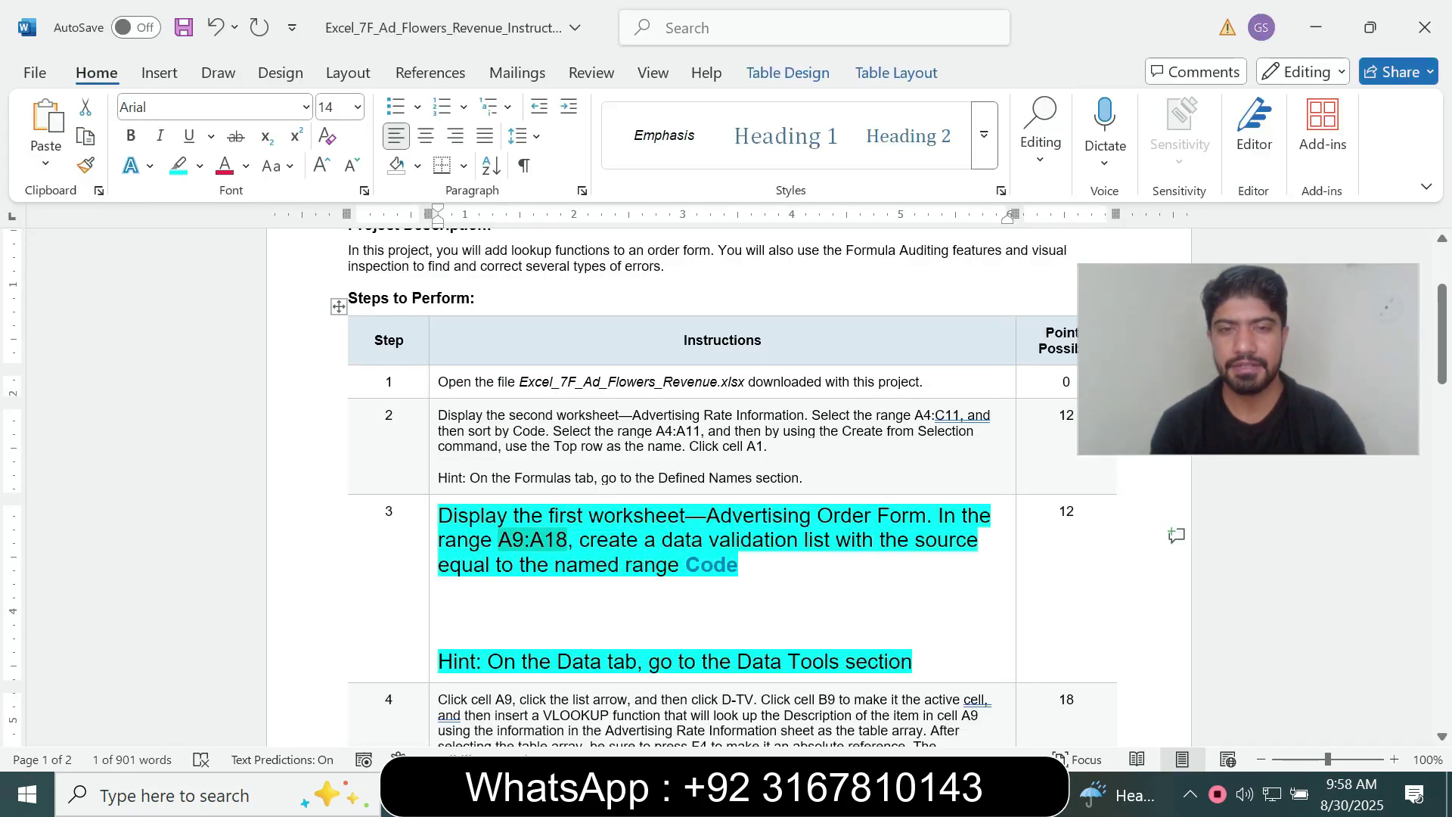
drag(581, 539, 803, 539)
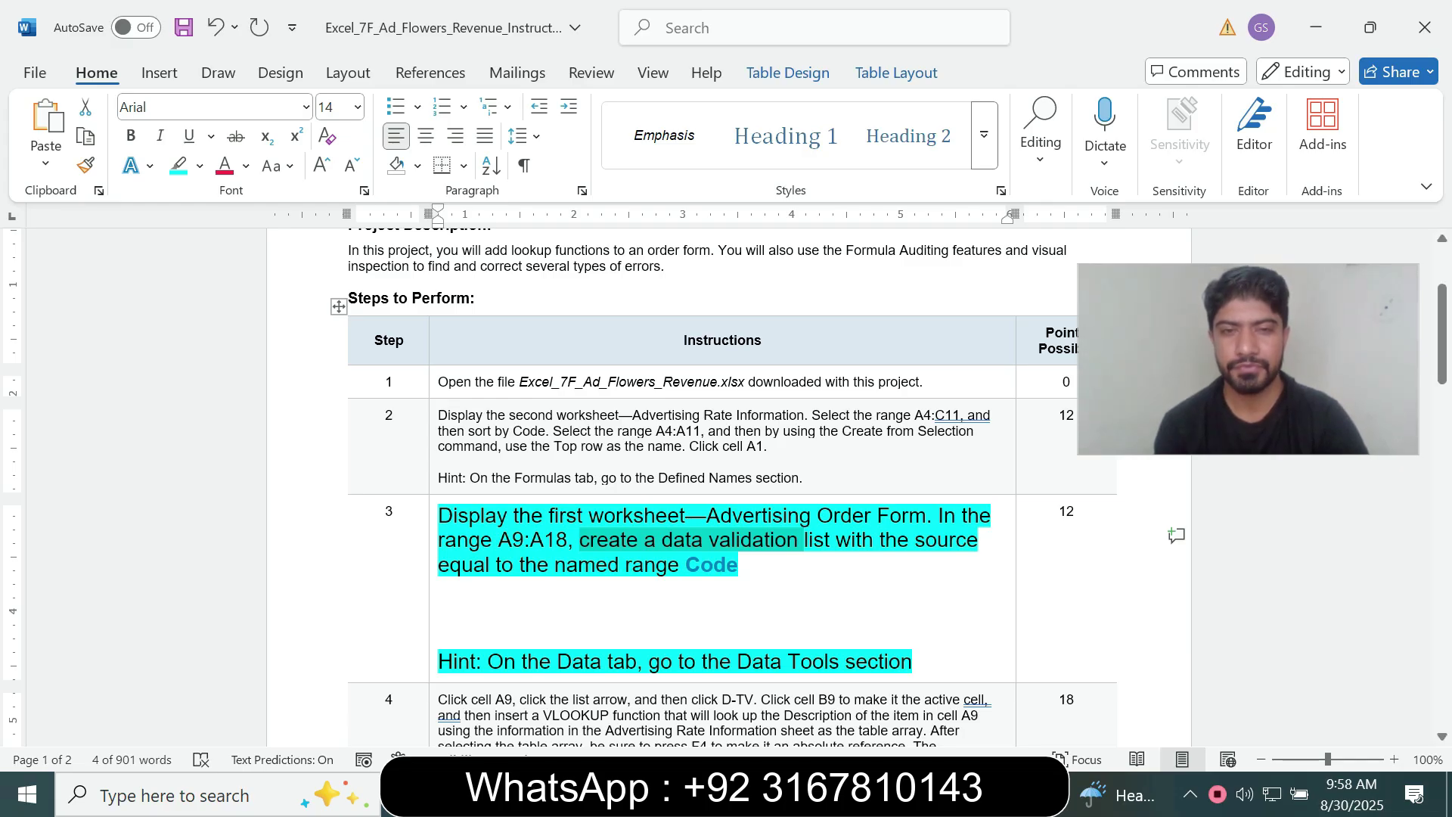
key(alt+Tab)
click(405, 73)
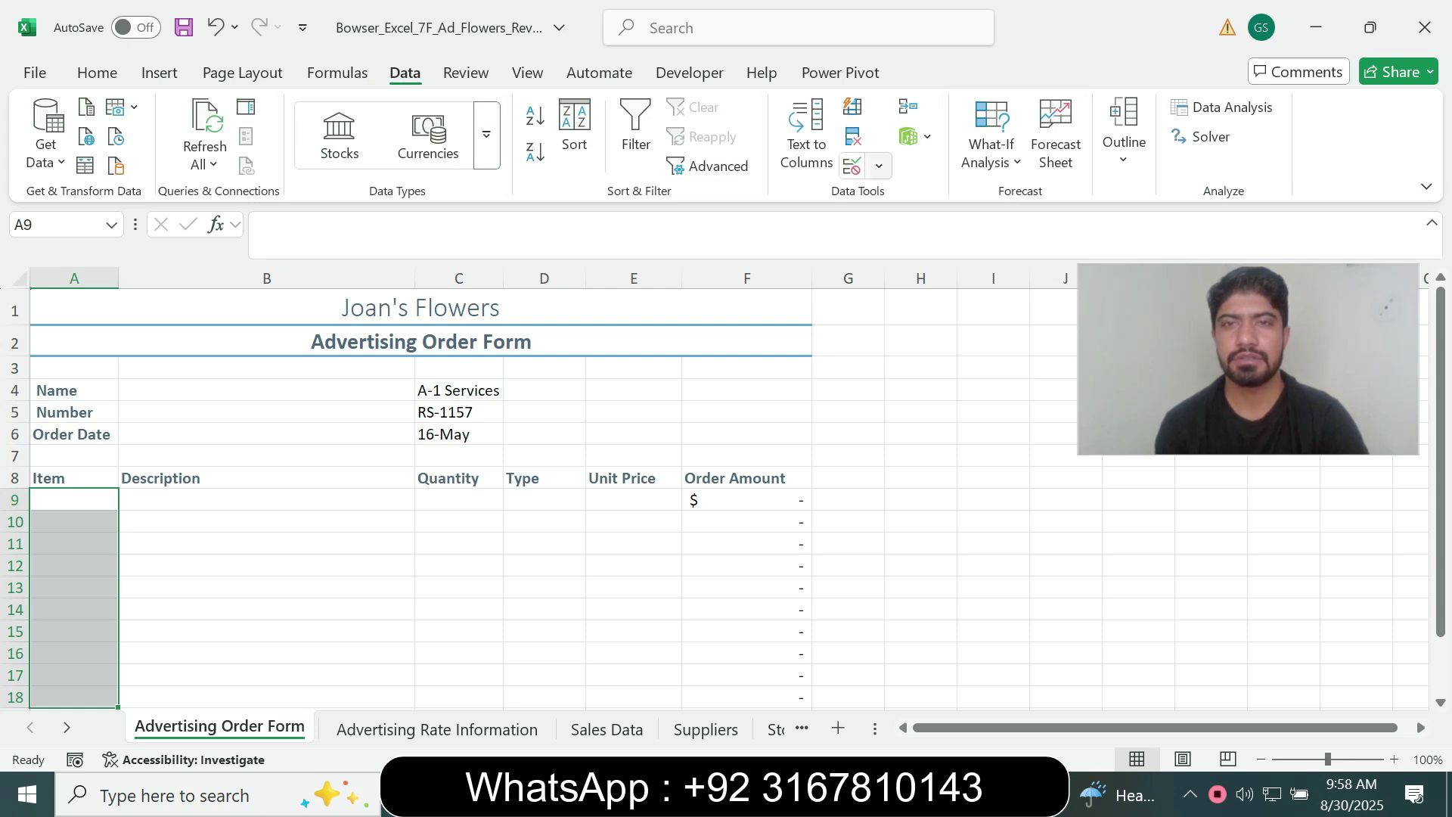
click(879, 166)
click(904, 196)
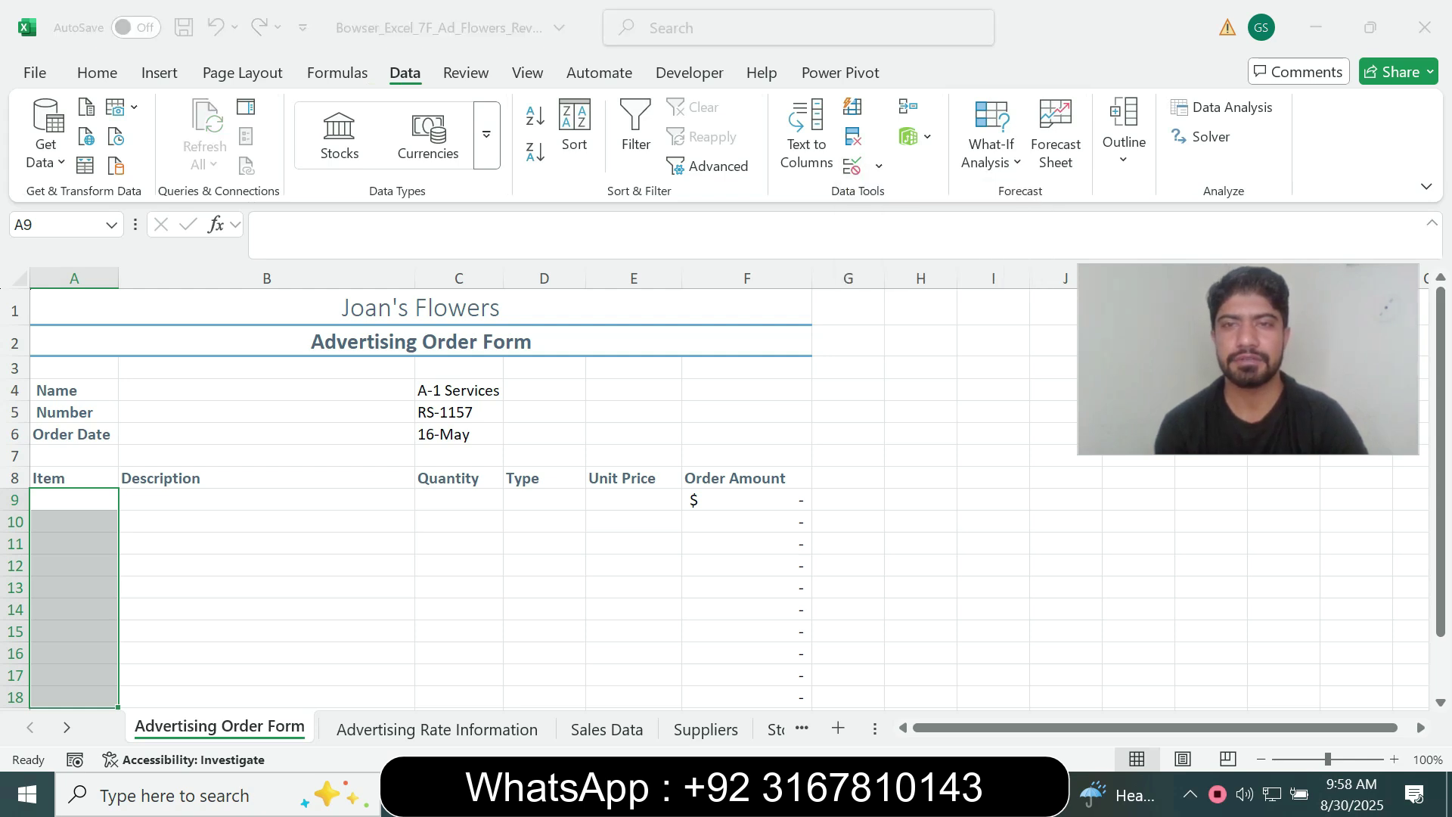
click(696, 237)
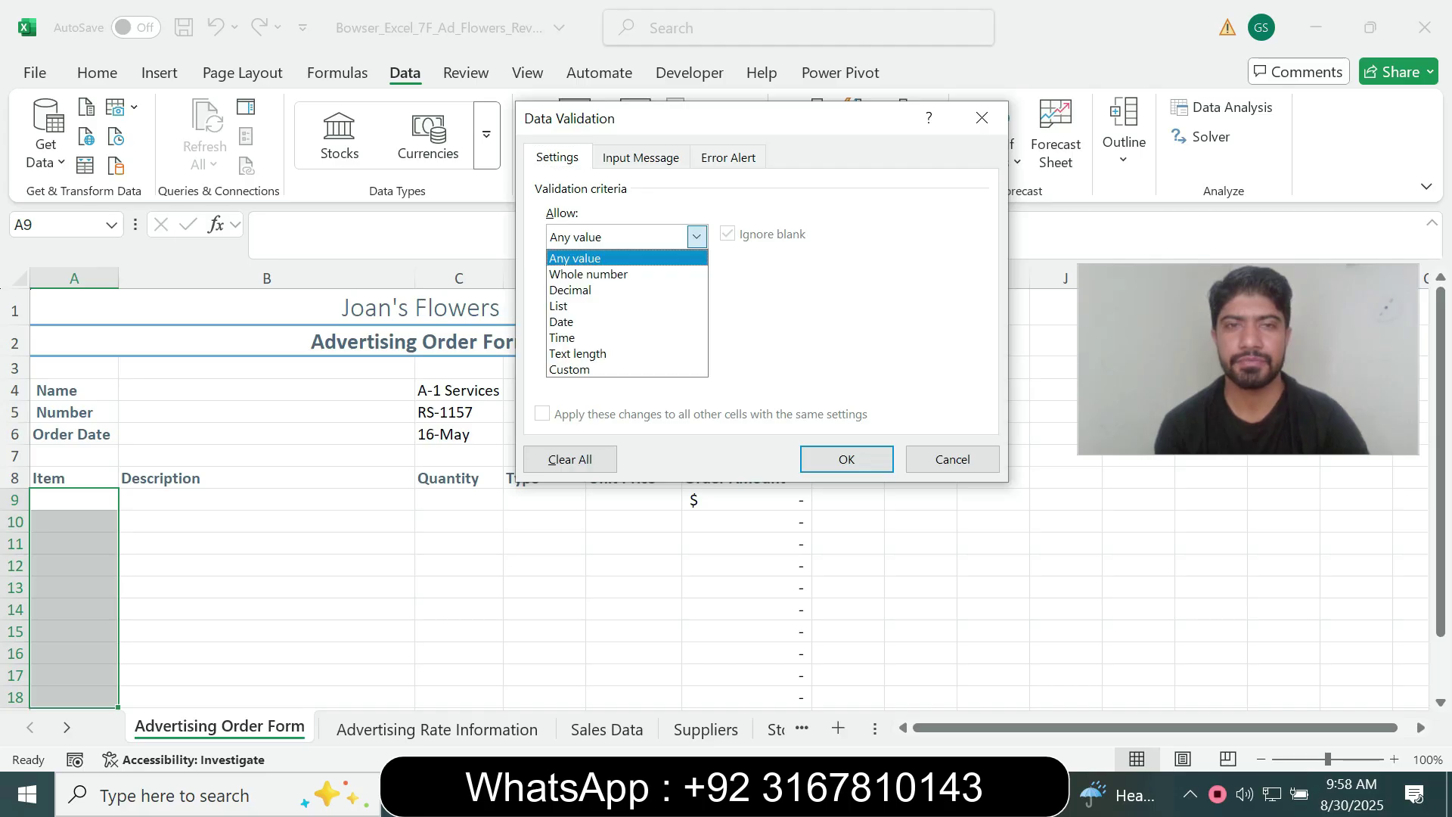
click(575, 305)
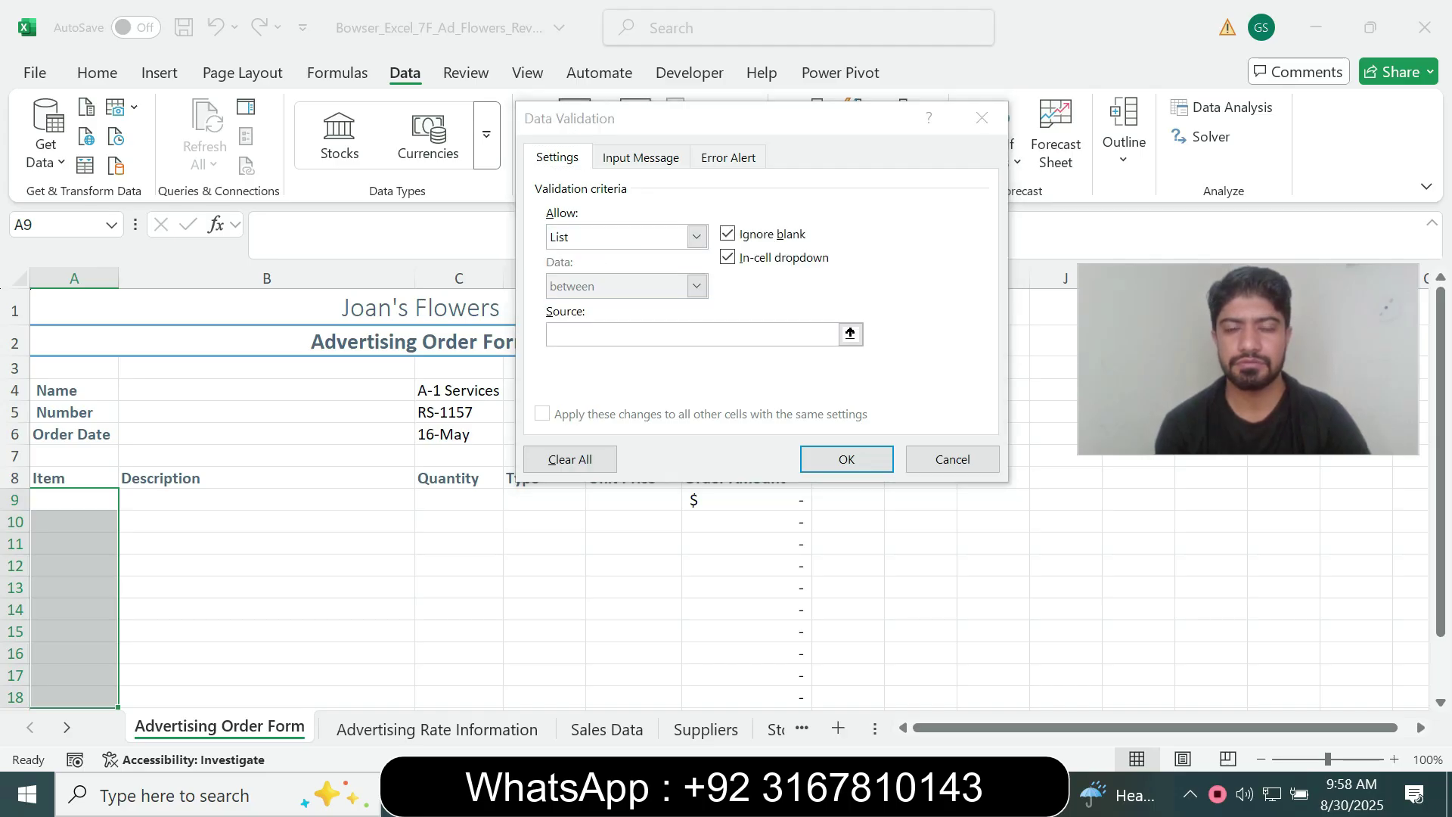
- Check the source name in Word, set the validation list's source to the named range Code, and apply the rule in Excel
key(alt+Tab)
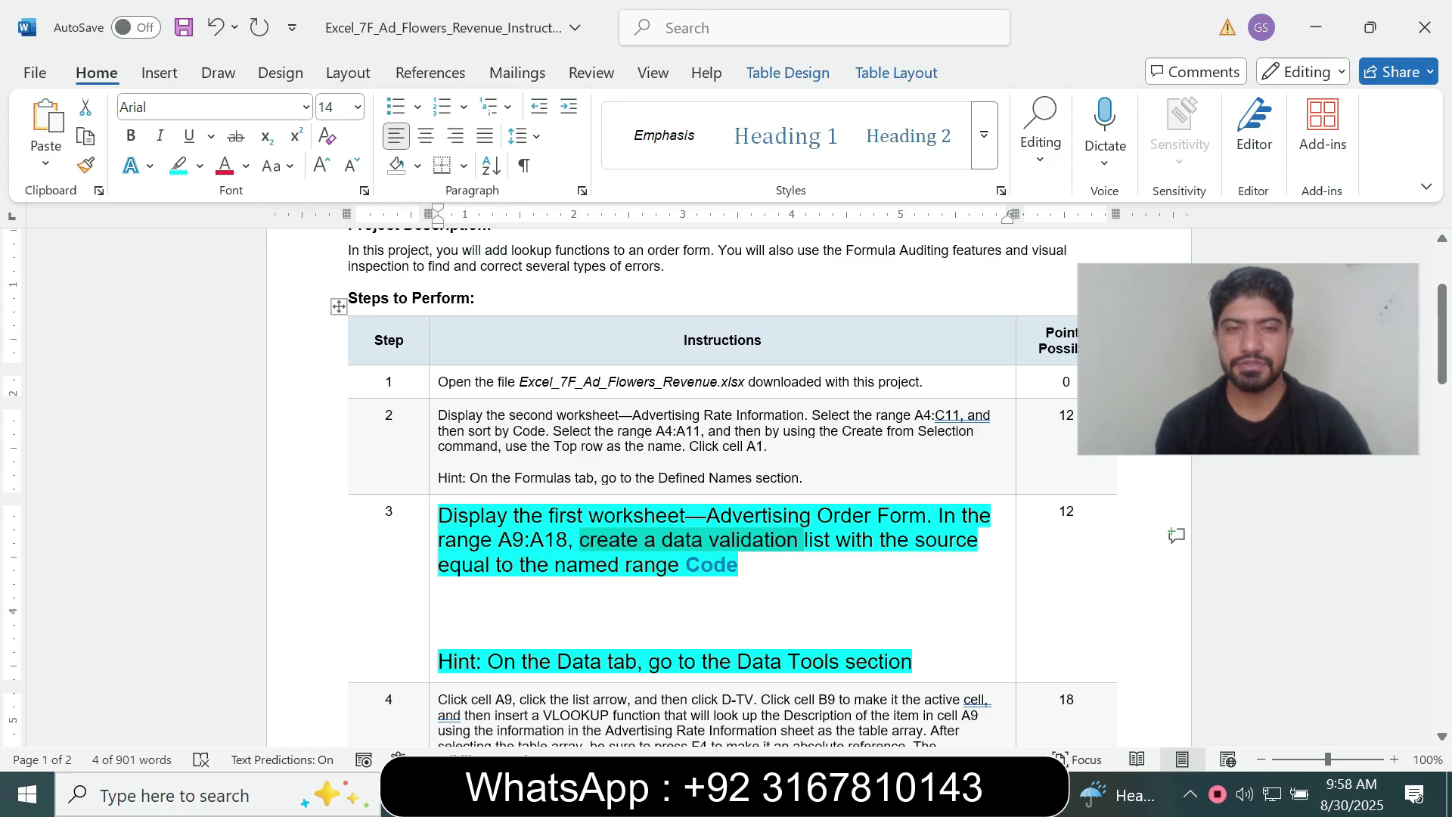
key(alt+Tab)
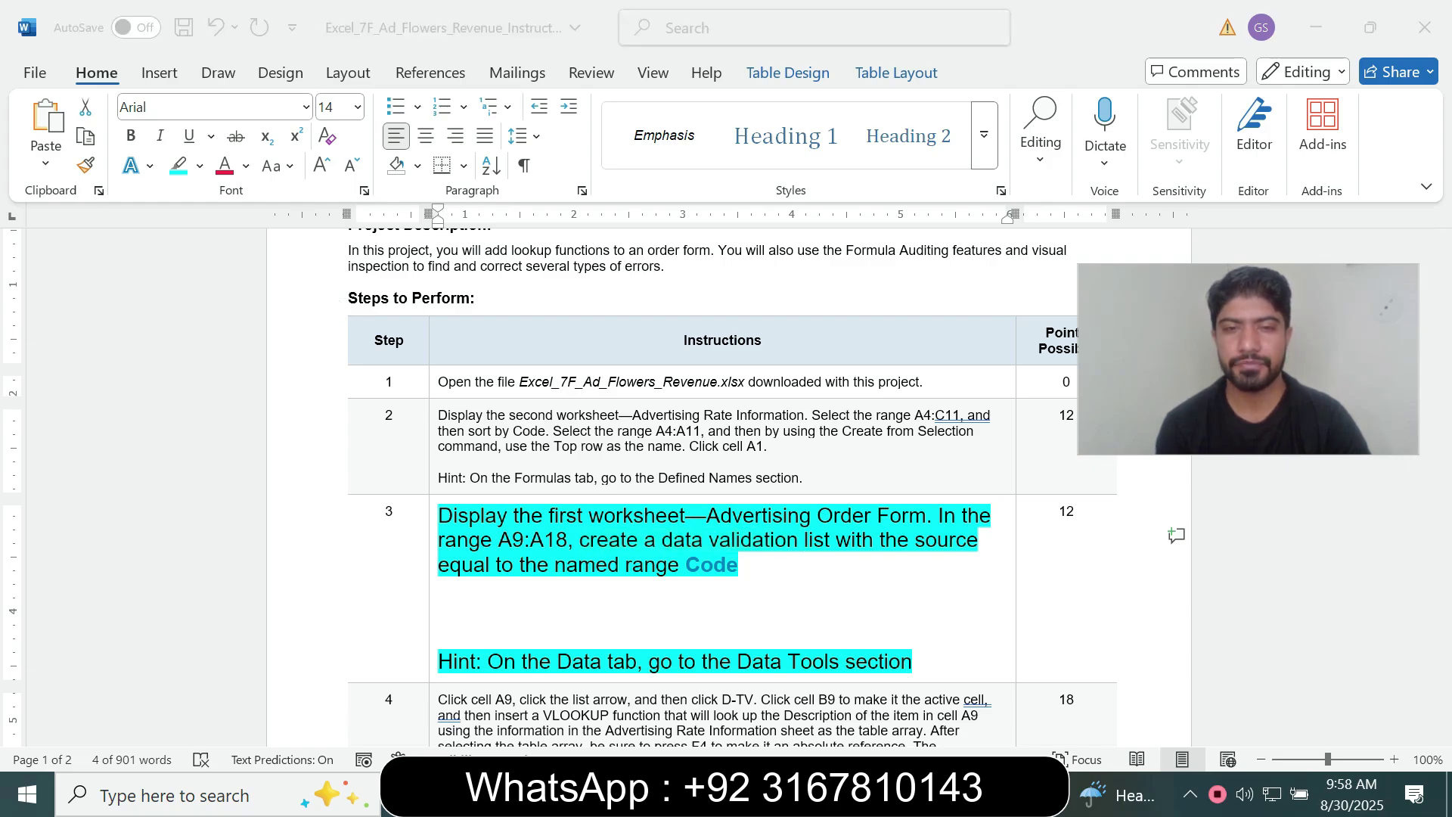
click(692, 335)
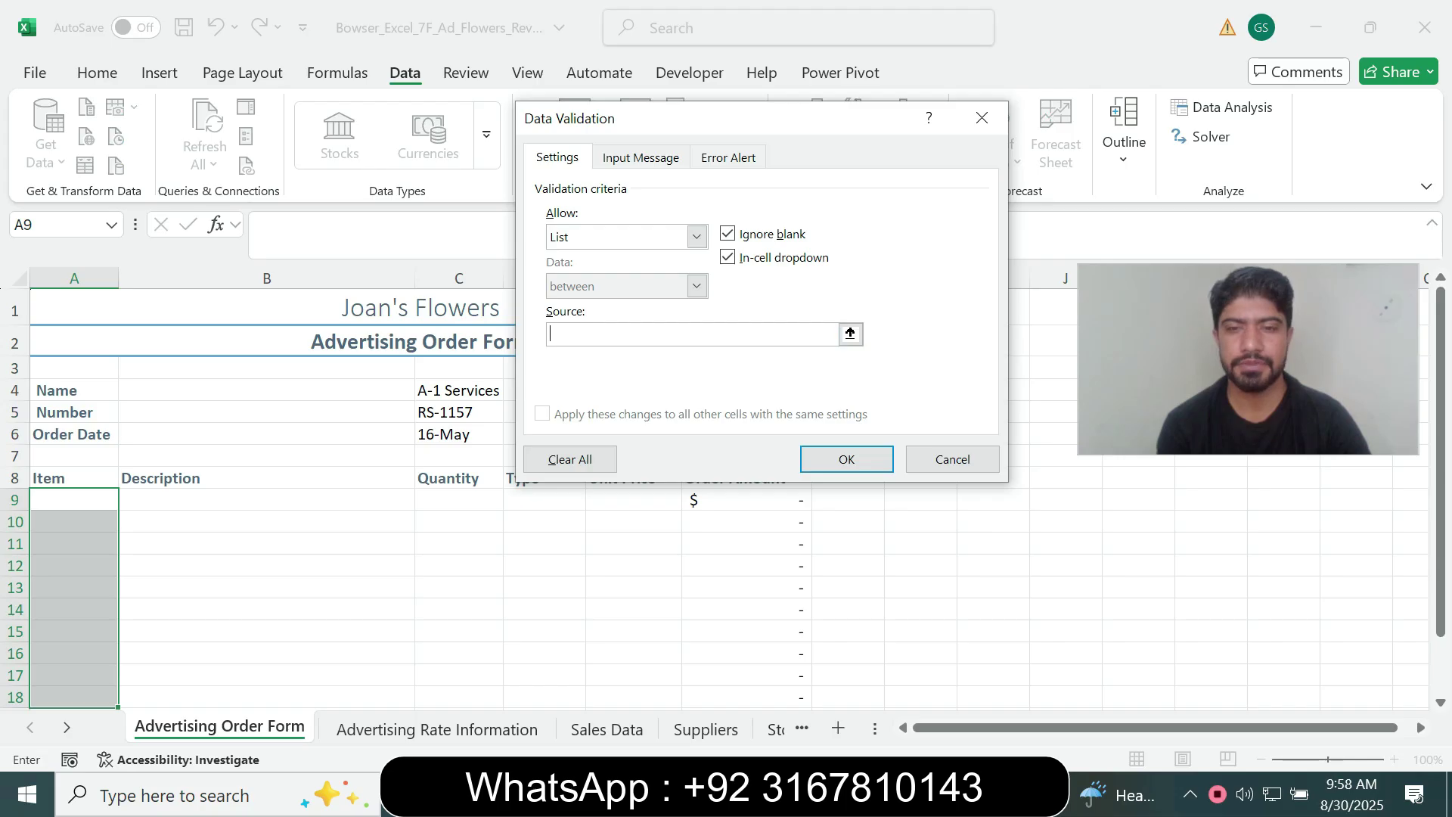
key(alt+Tab)
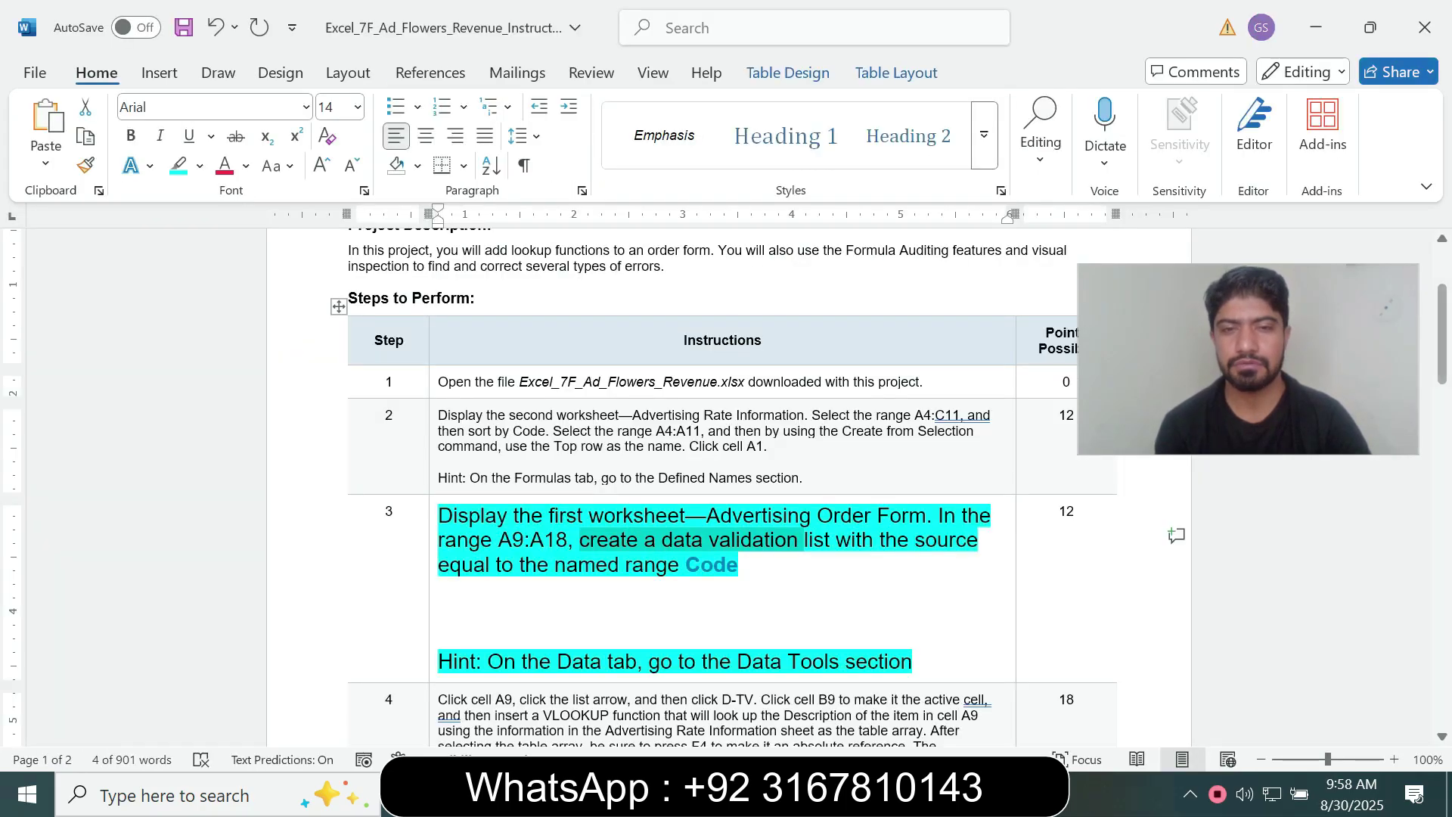
drag(687, 566, 738, 566)
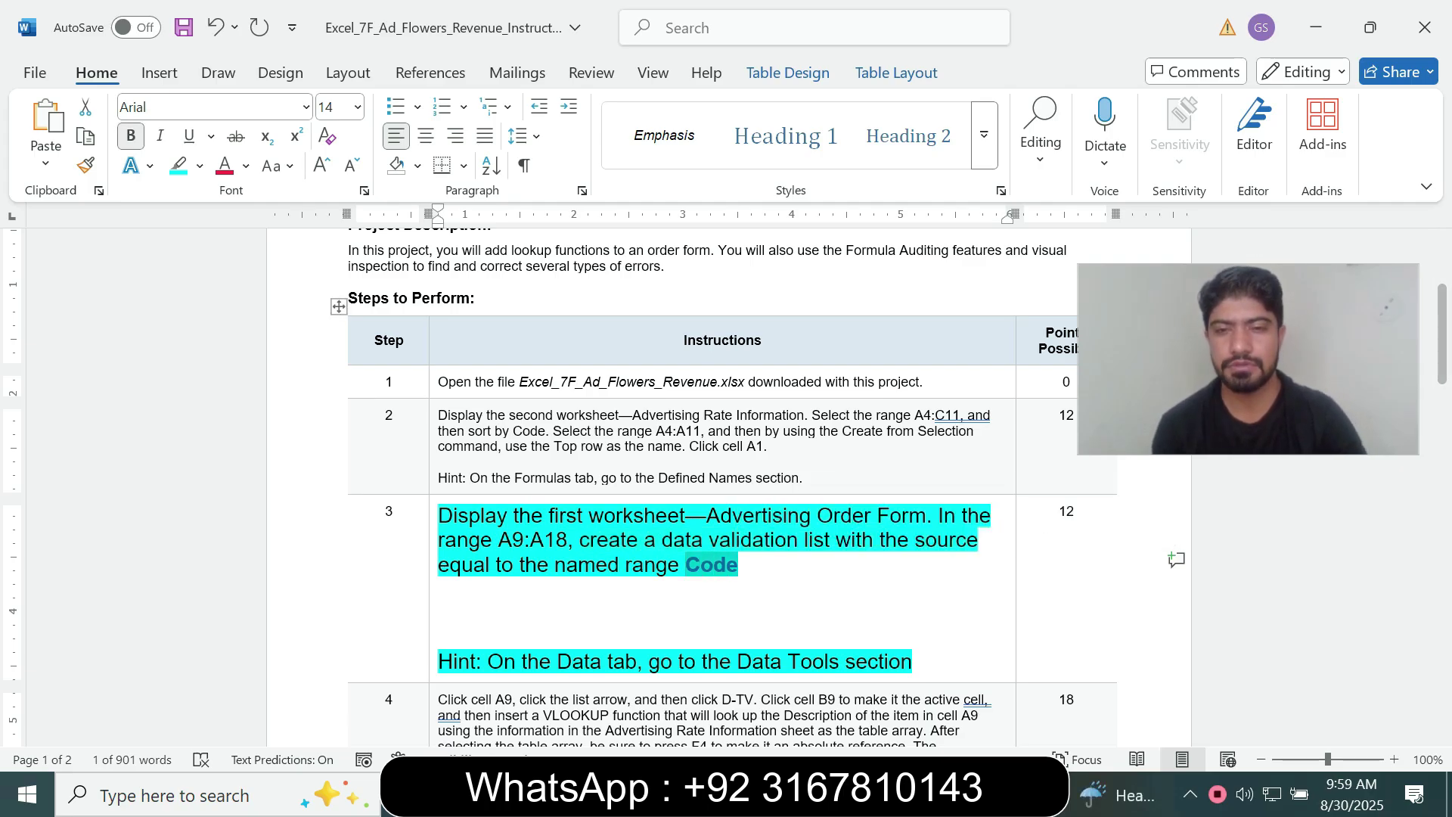
key(alt+Tab)
text(Code)
key(Return)
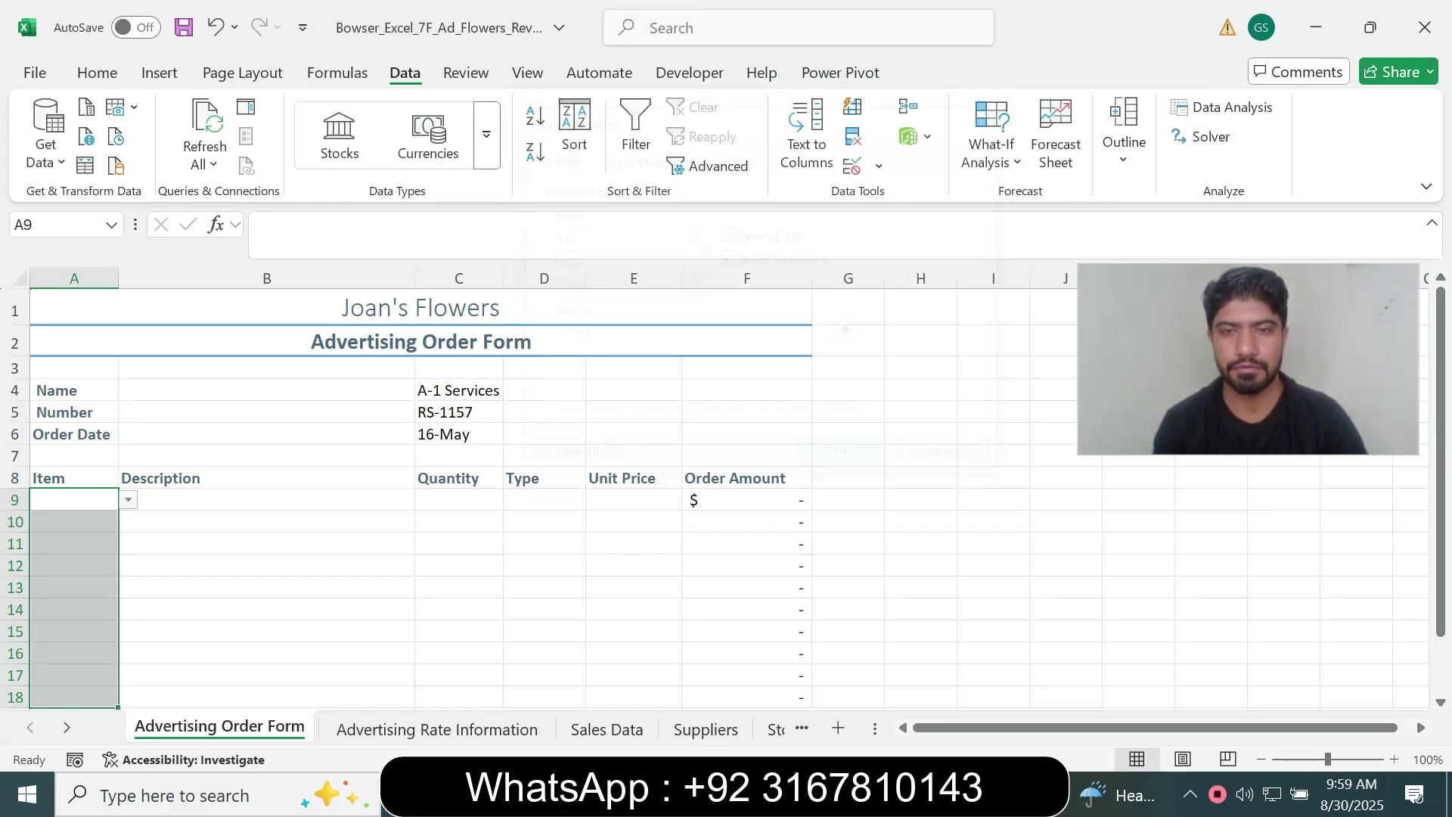
- Select cell A9 and check its validation drop-down list
click(74, 500)
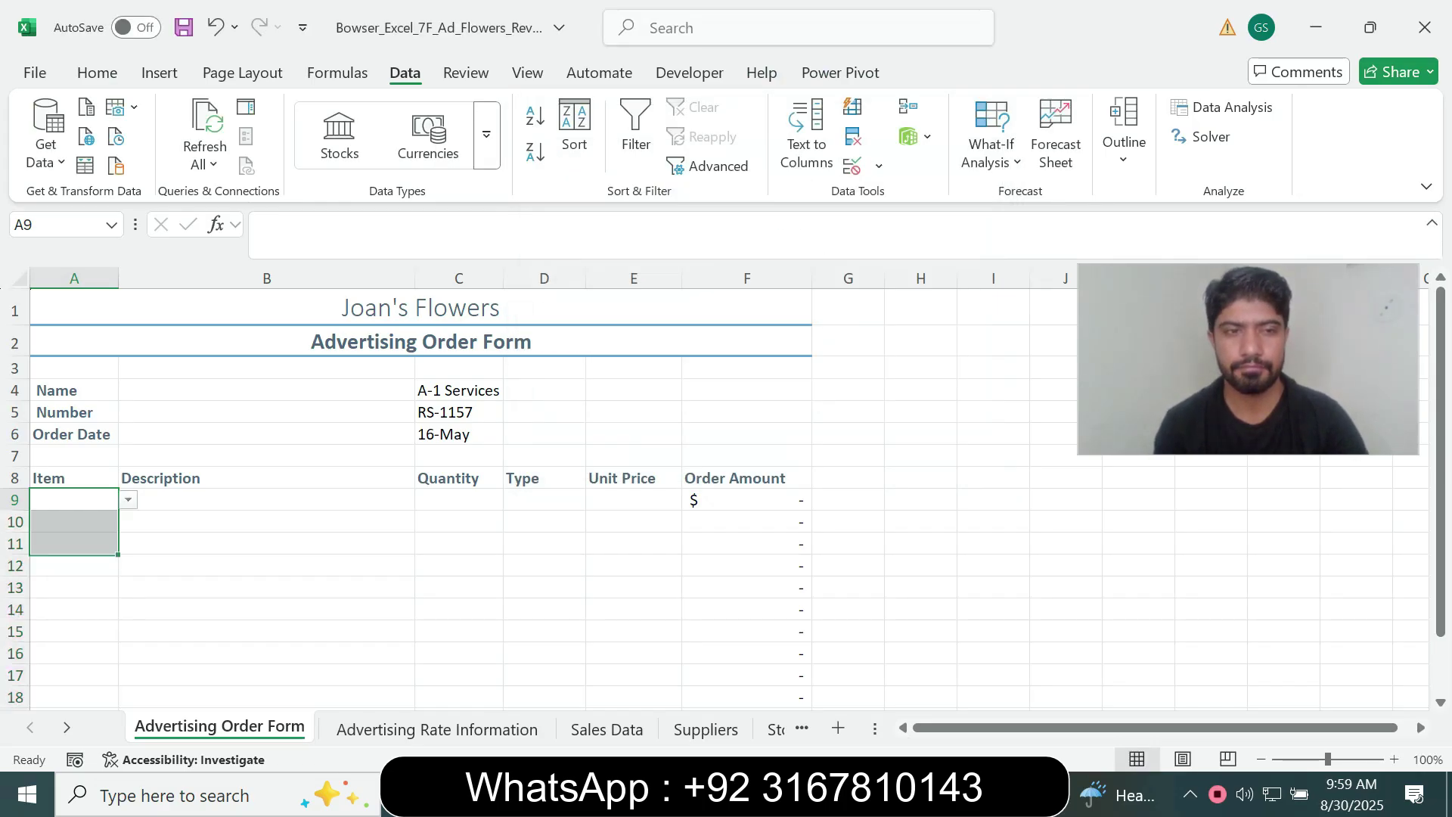
click(74, 522)
click(74, 500)
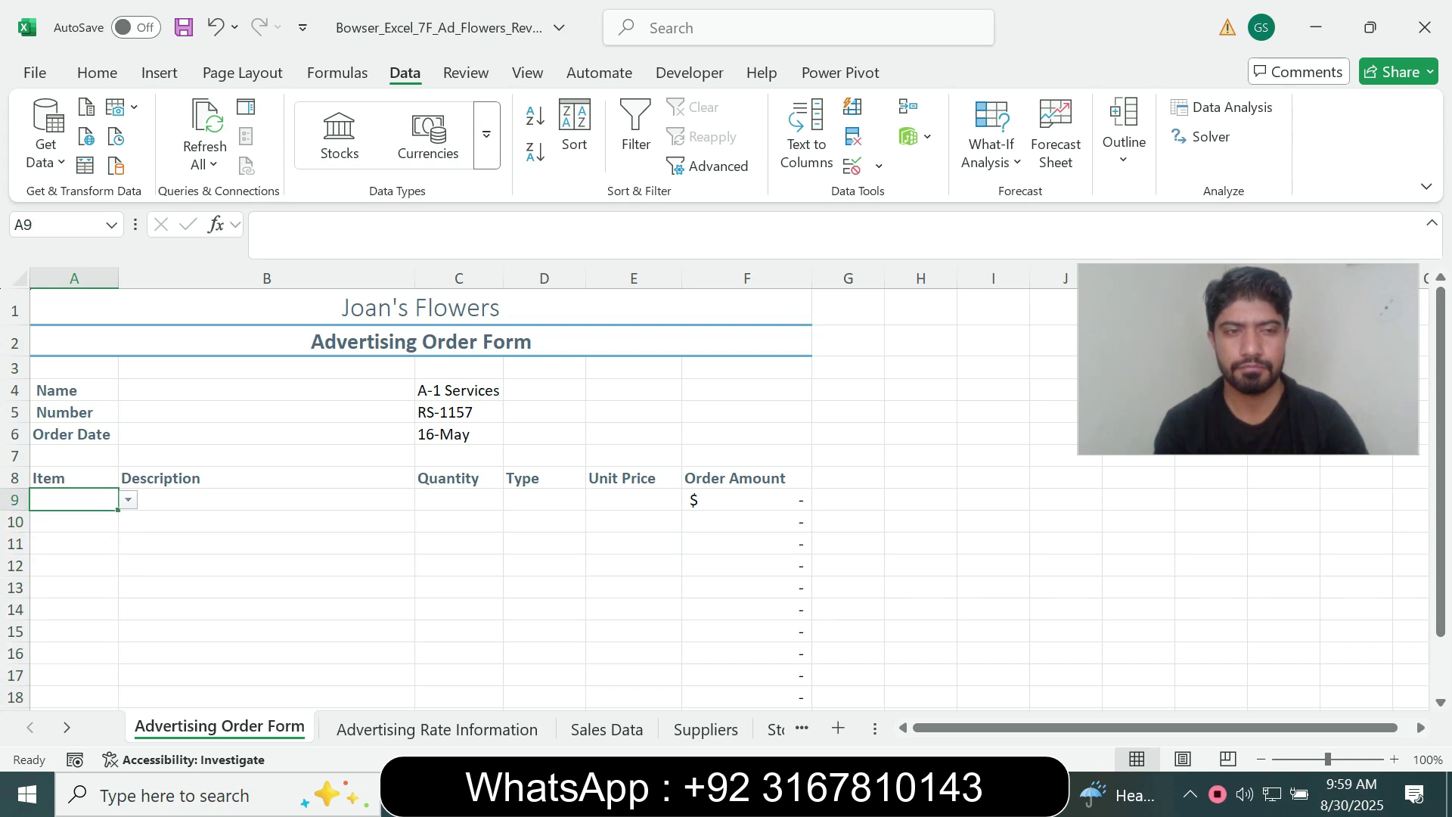
key(alt+Down)
key(Escape)
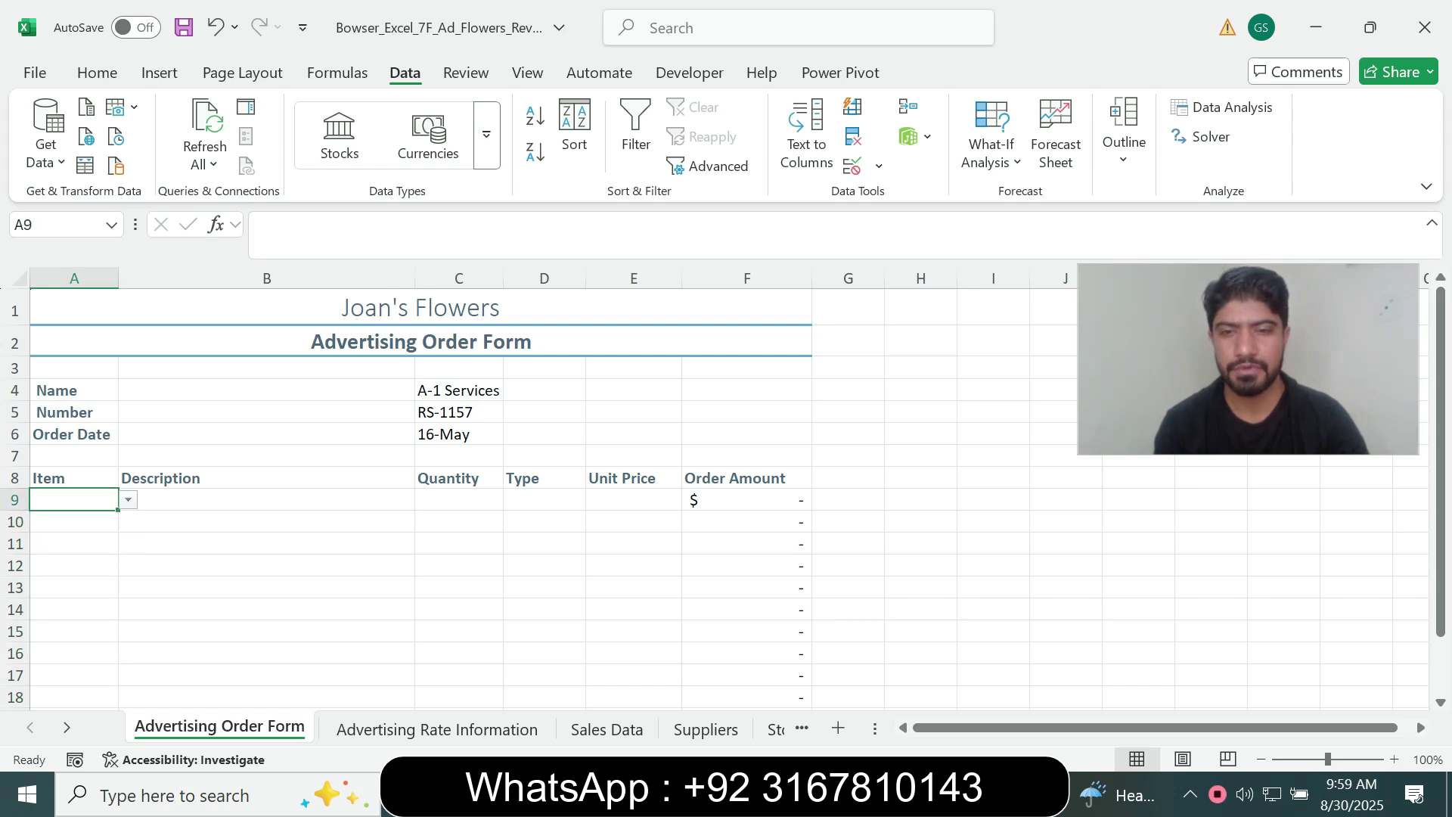
- In Word, set the step 3 instruction text to 9 pt and remove its turquoise highlight
key(alt+Tab)
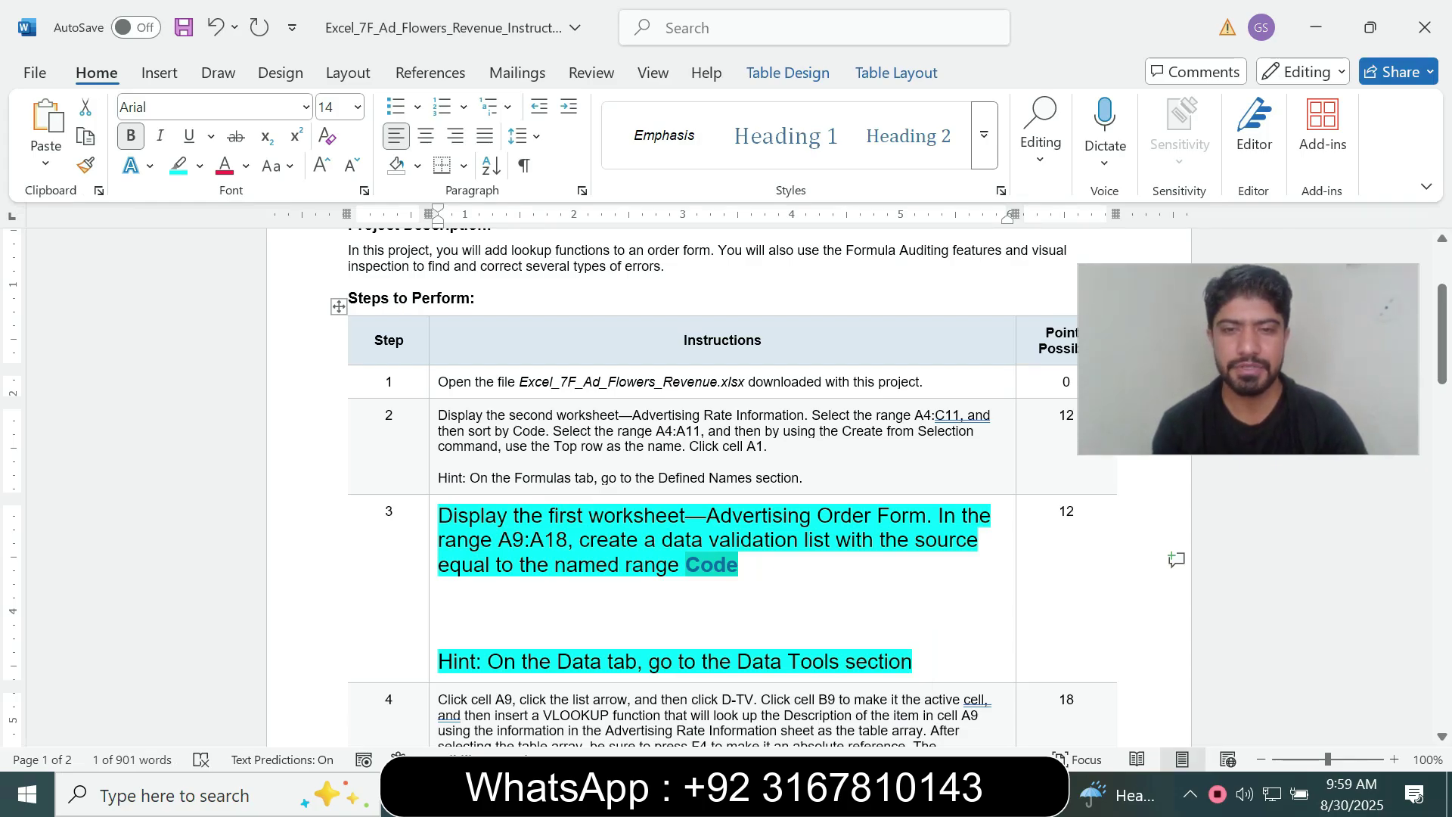
click(433, 585)
click(568, 518)
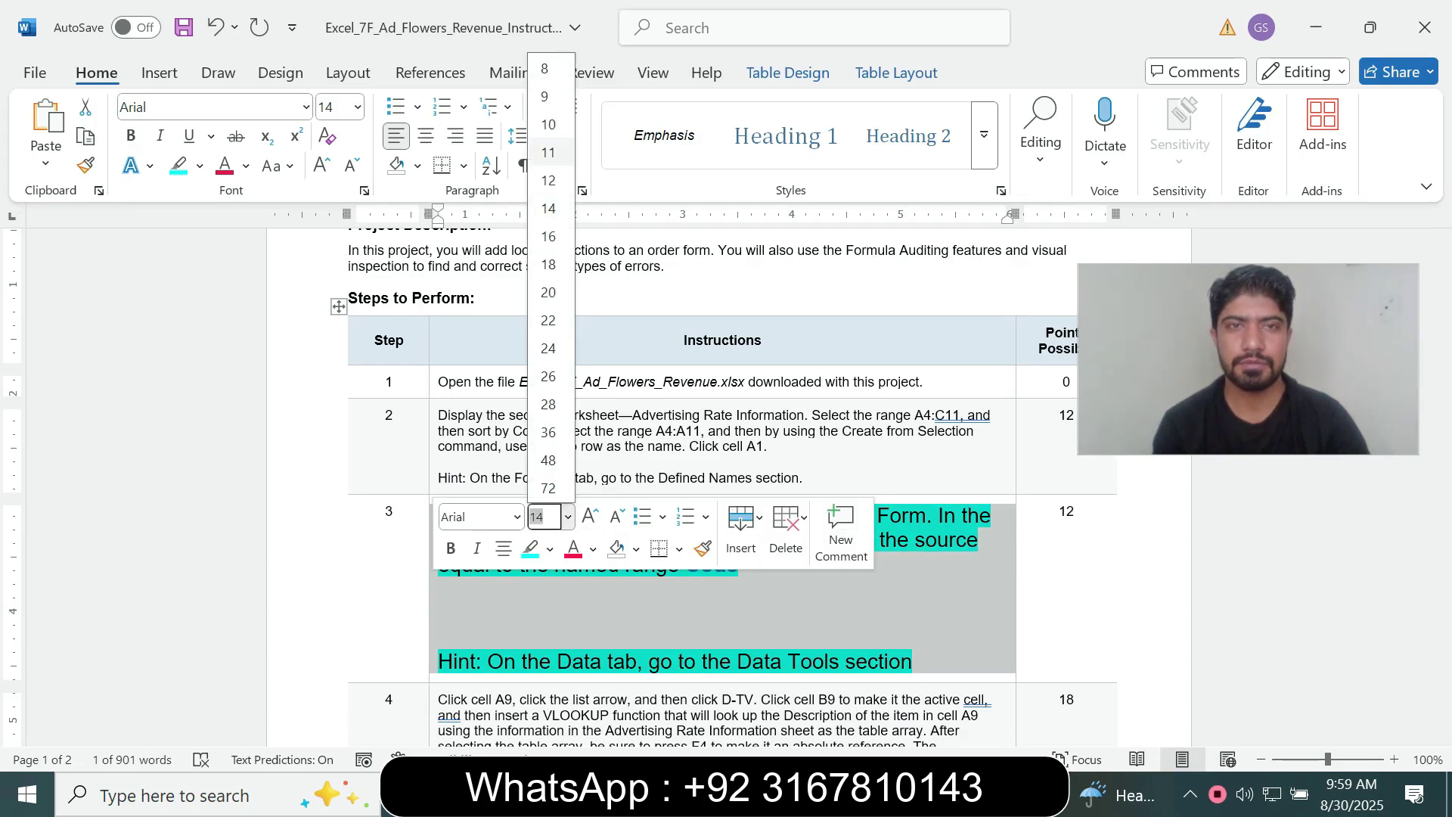
click(546, 96)
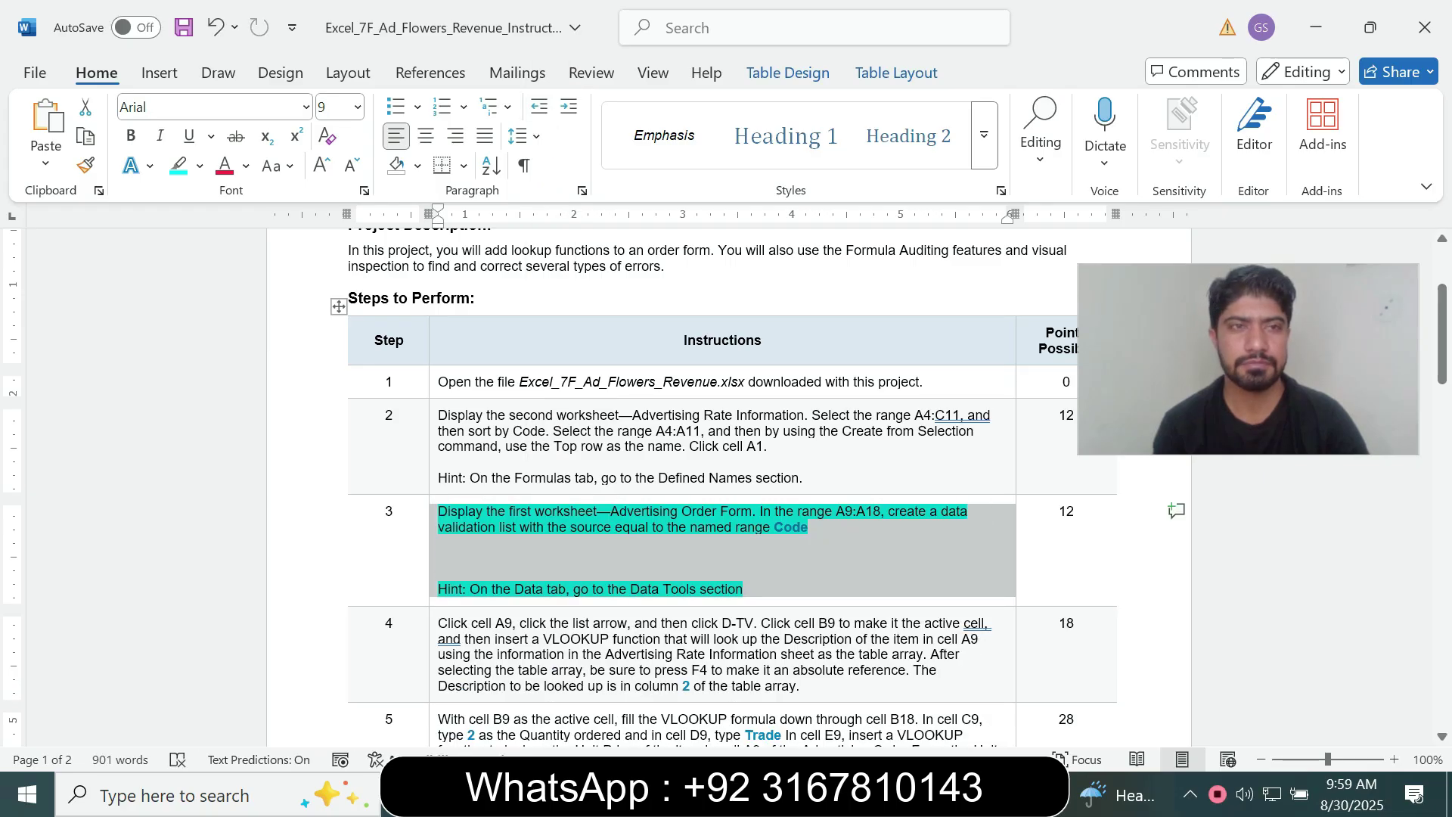
click(199, 166)
click(227, 348)
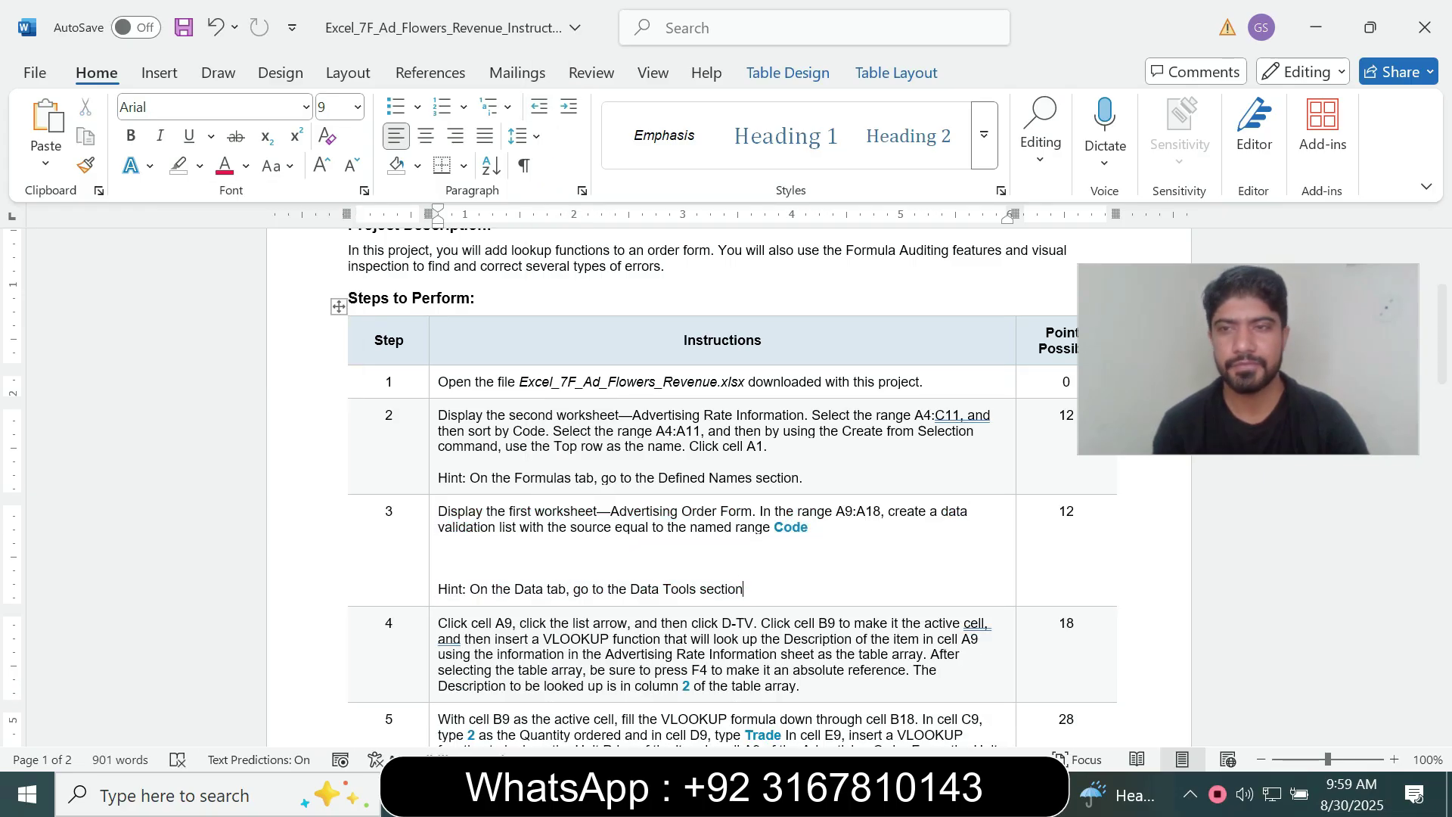
- Set the step 4 instruction text to 14 pt and highlight it in turquoise
drag(1443, 333, 1442, 371)
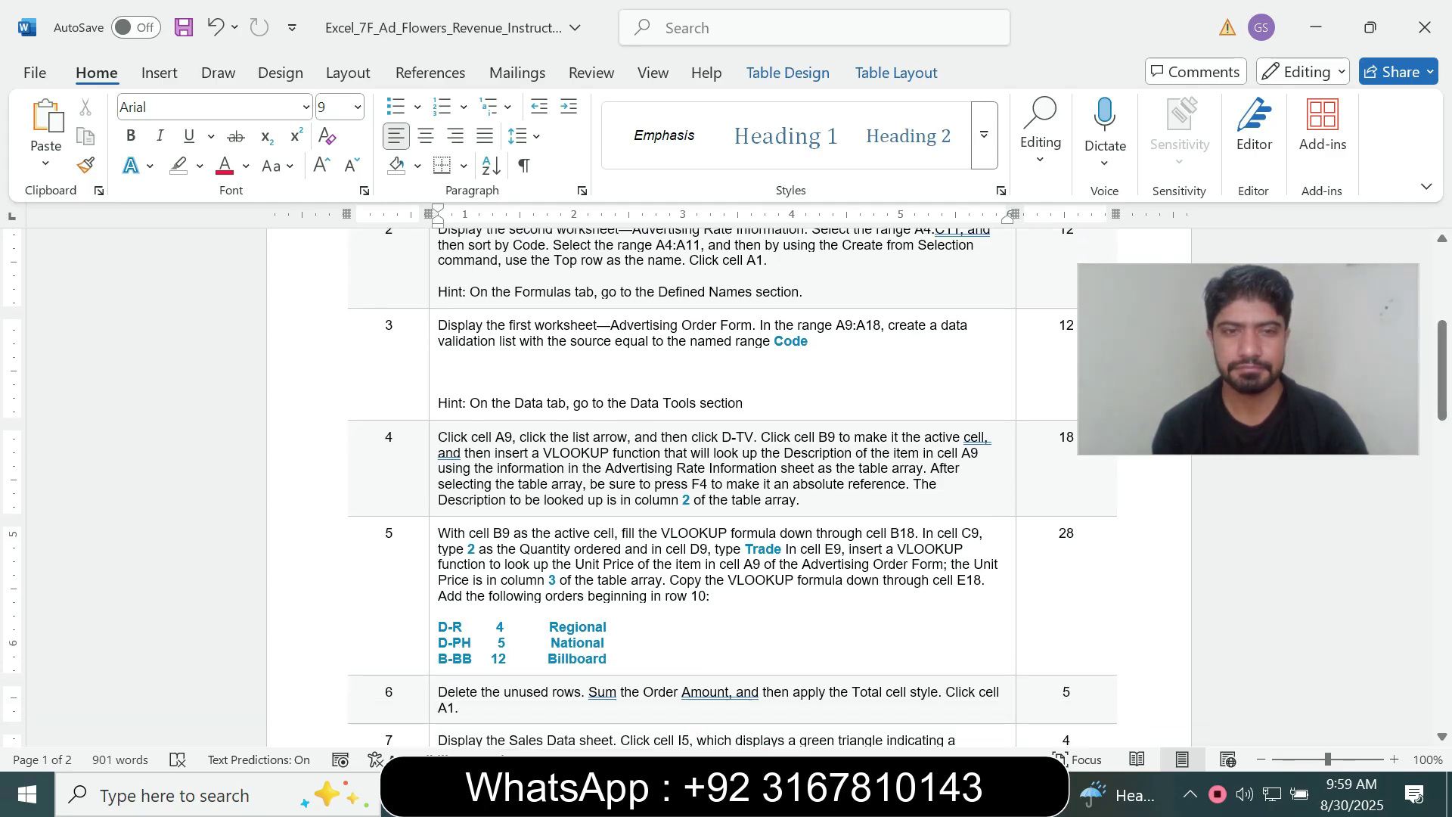
click(433, 505)
click(565, 439)
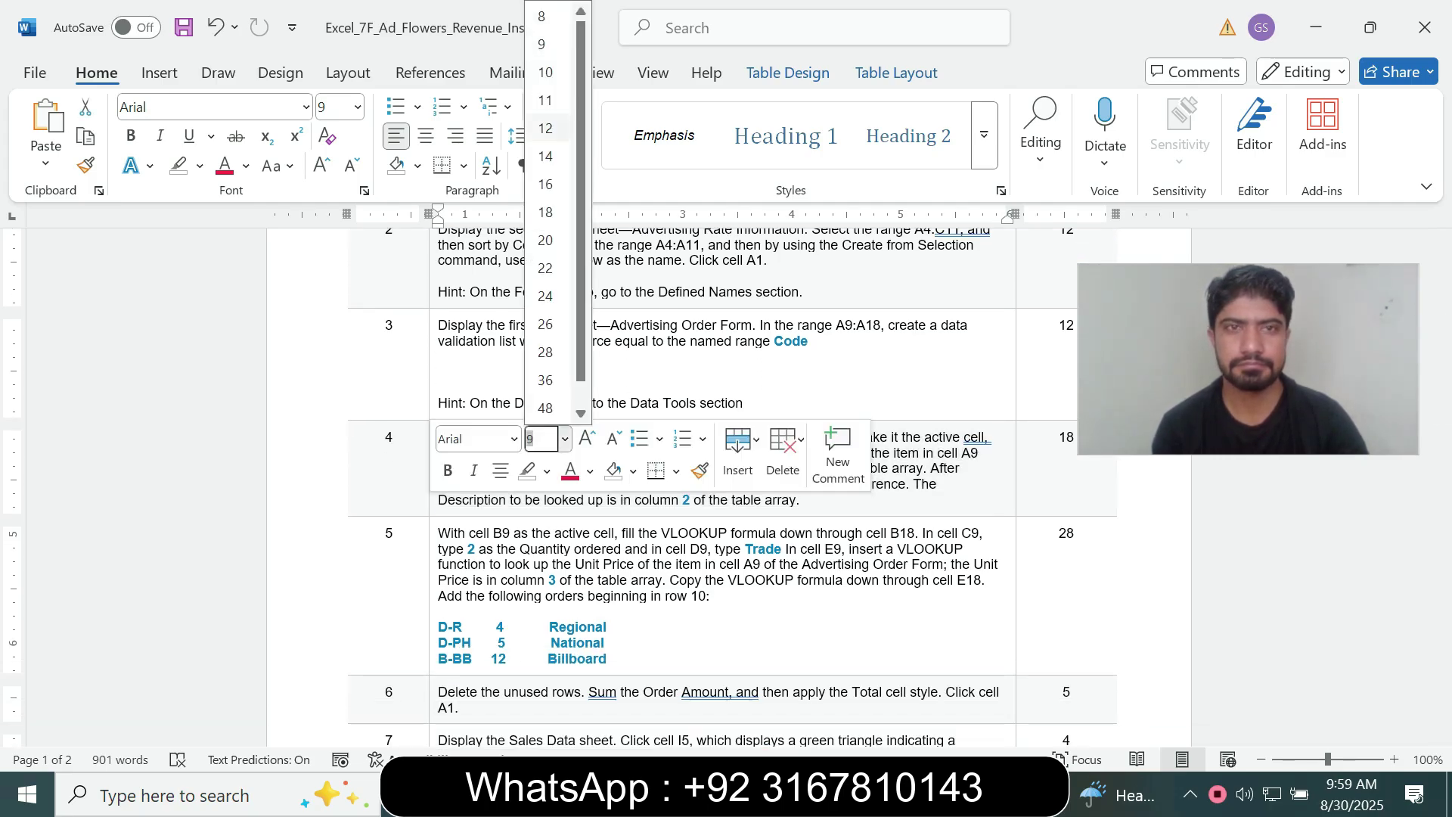
click(545, 157)
click(199, 165)
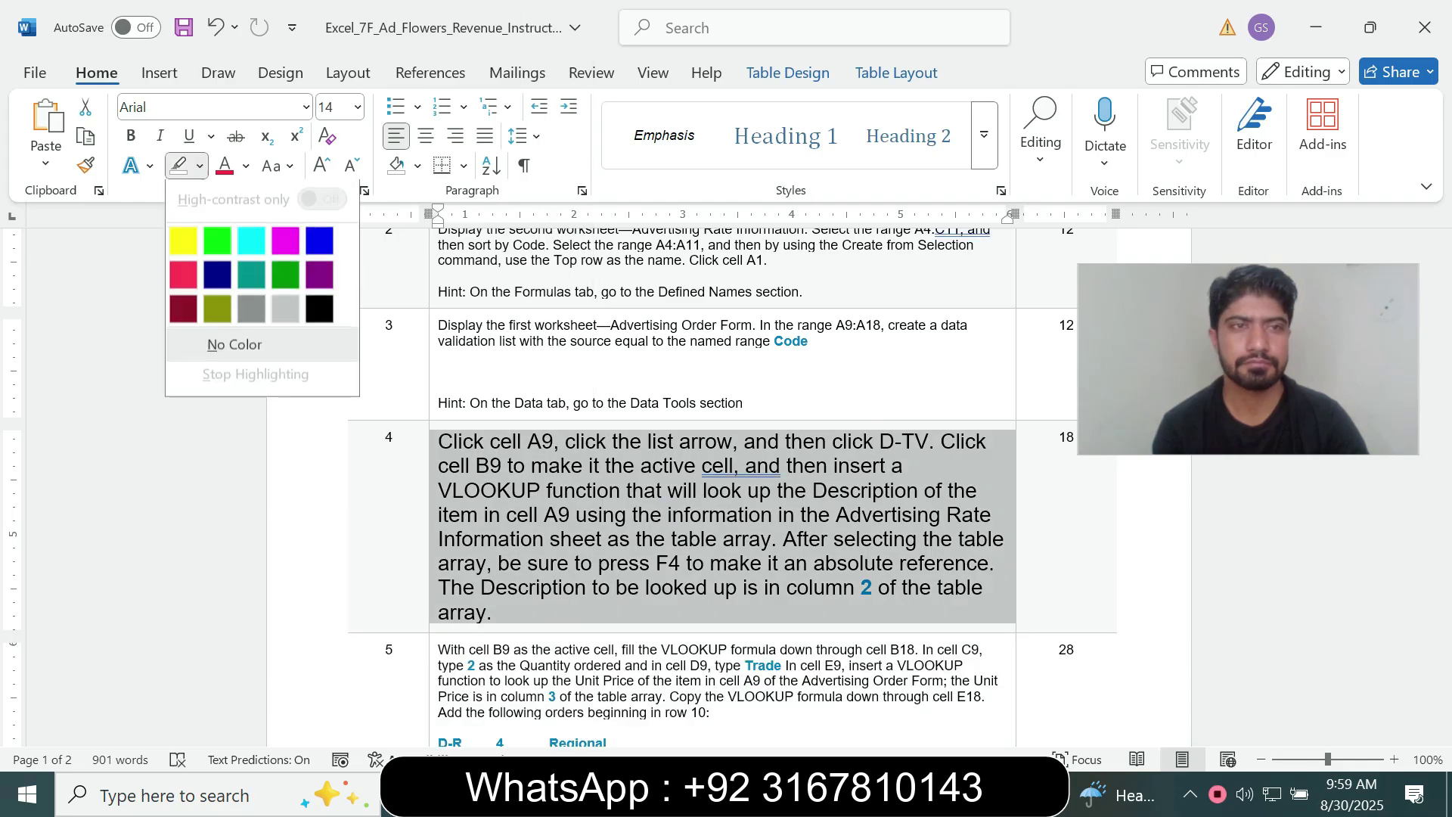
click(251, 241)
- Read the step 4 instructions in Word and switch back to the Advertising Order Form in Excel
drag(441, 442, 561, 609)
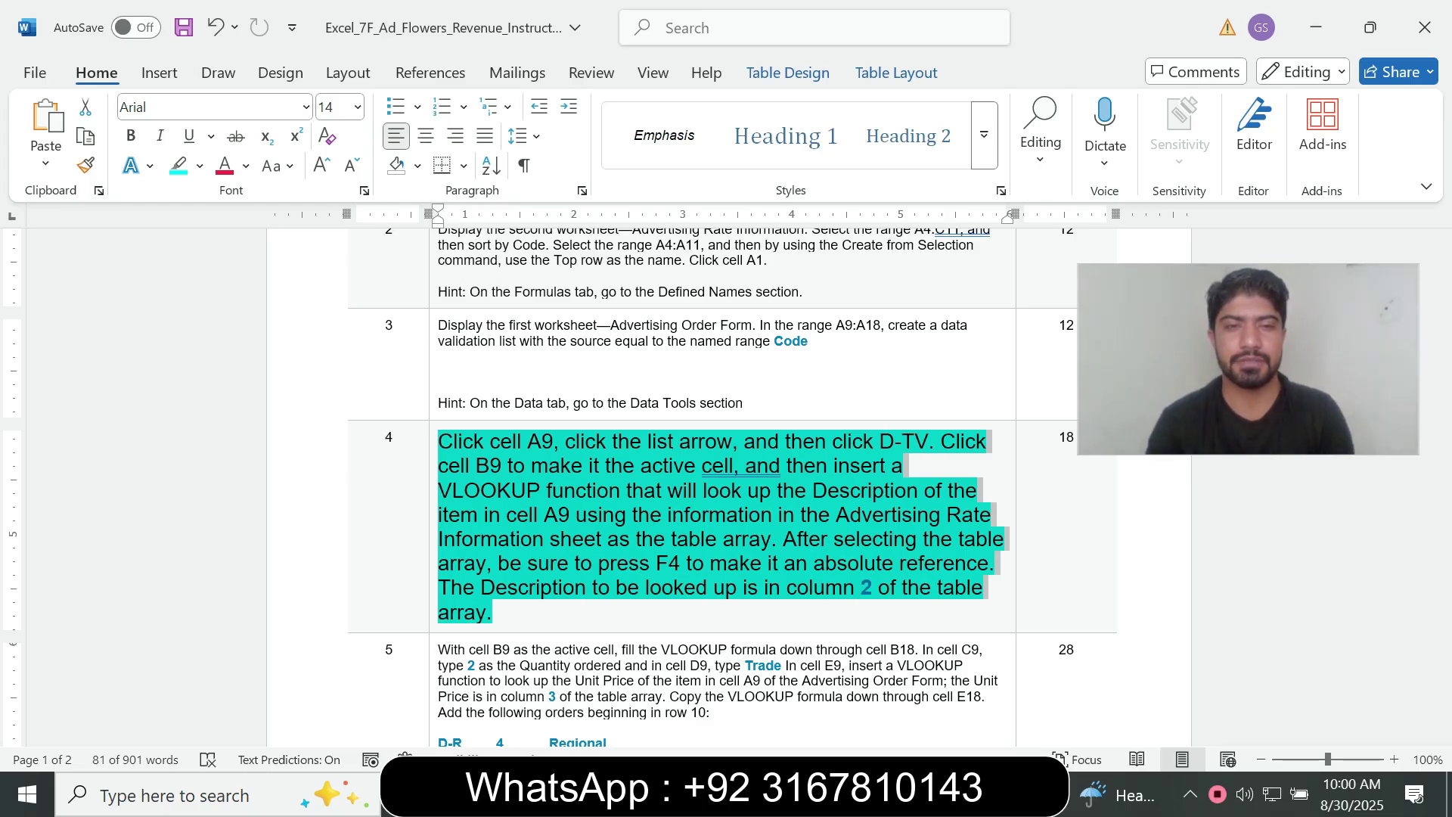
click(439, 443)
drag(439, 443, 564, 442)
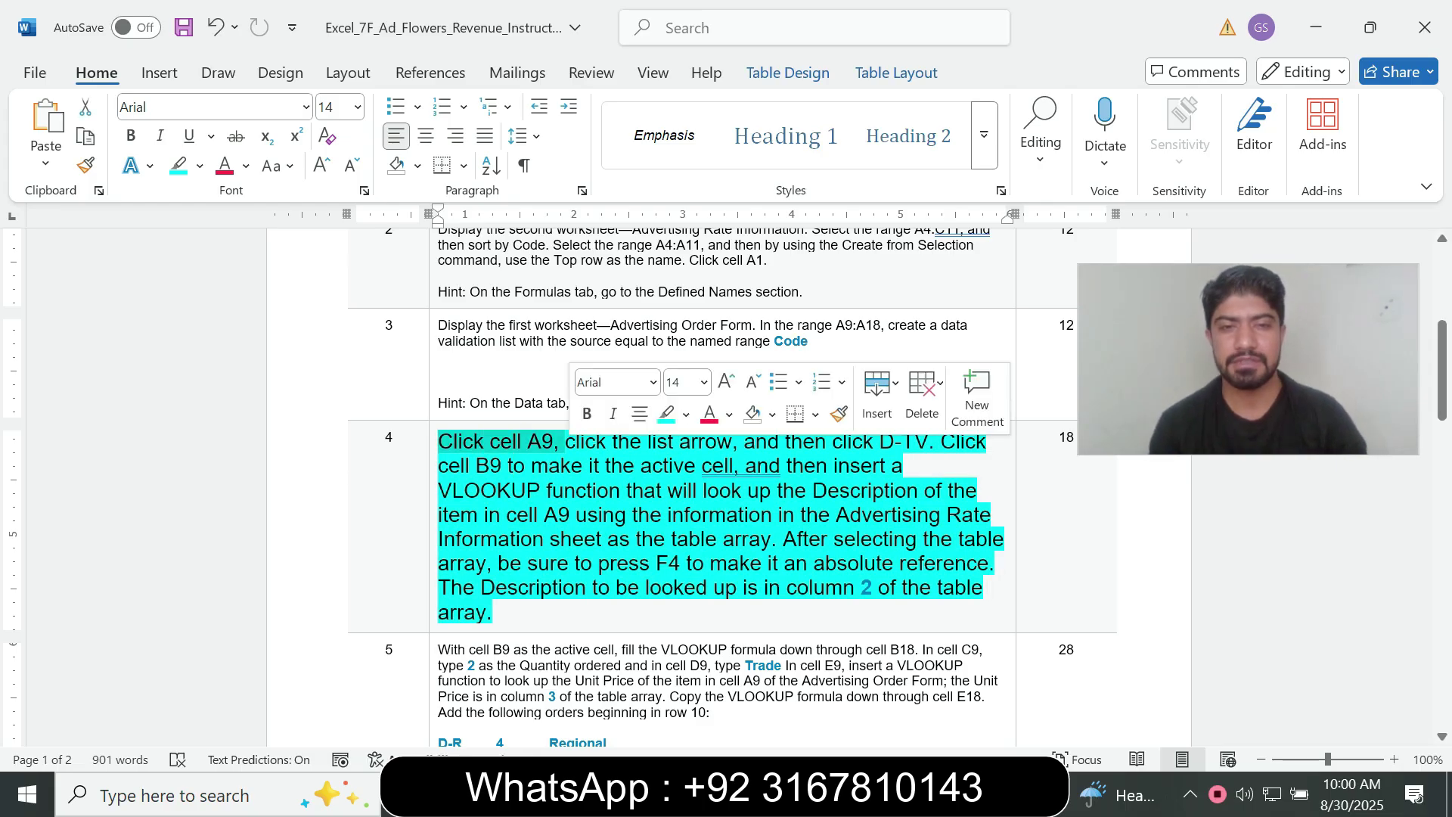
key(alt+Tab)
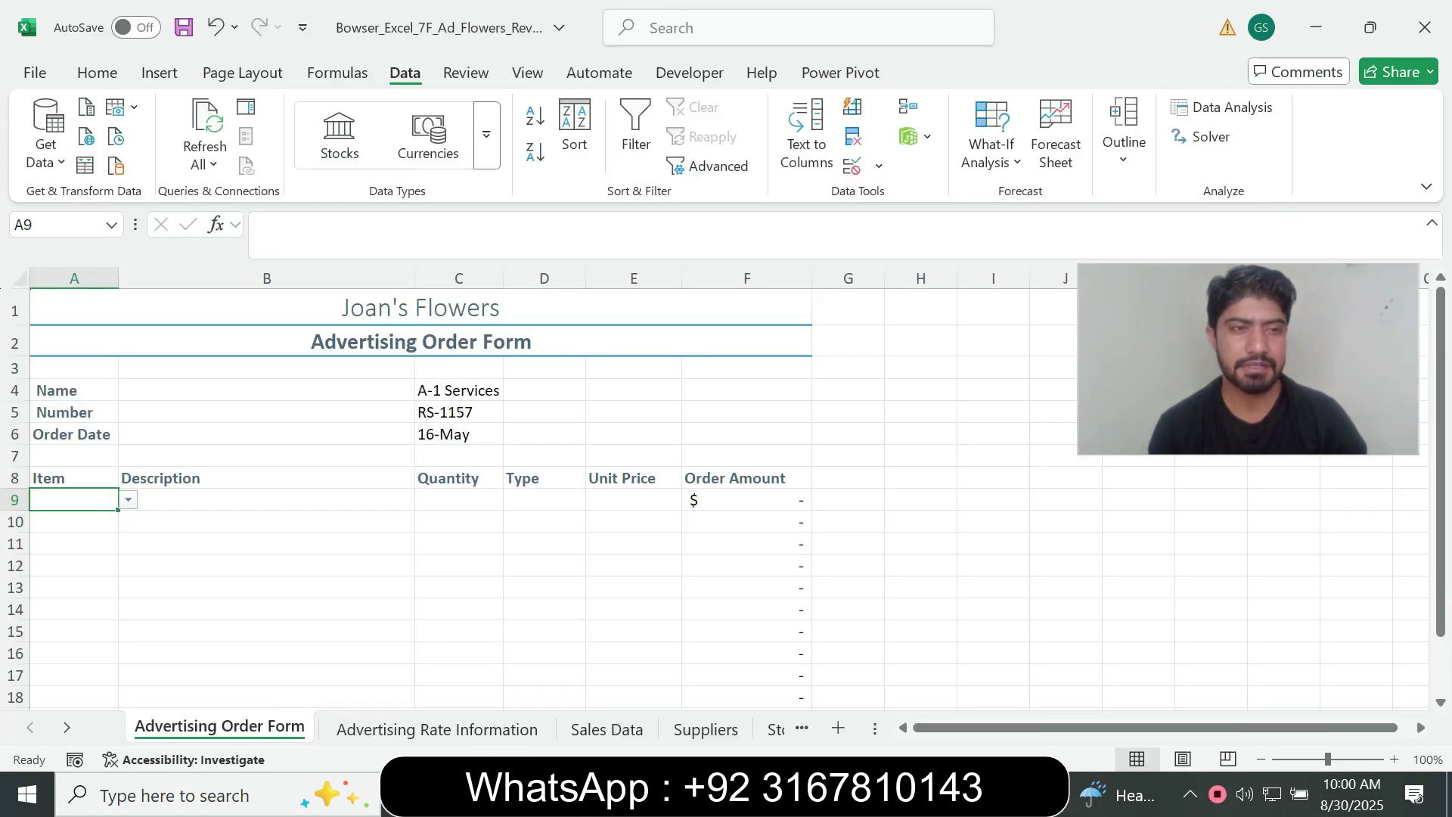
key(alt+Tab)
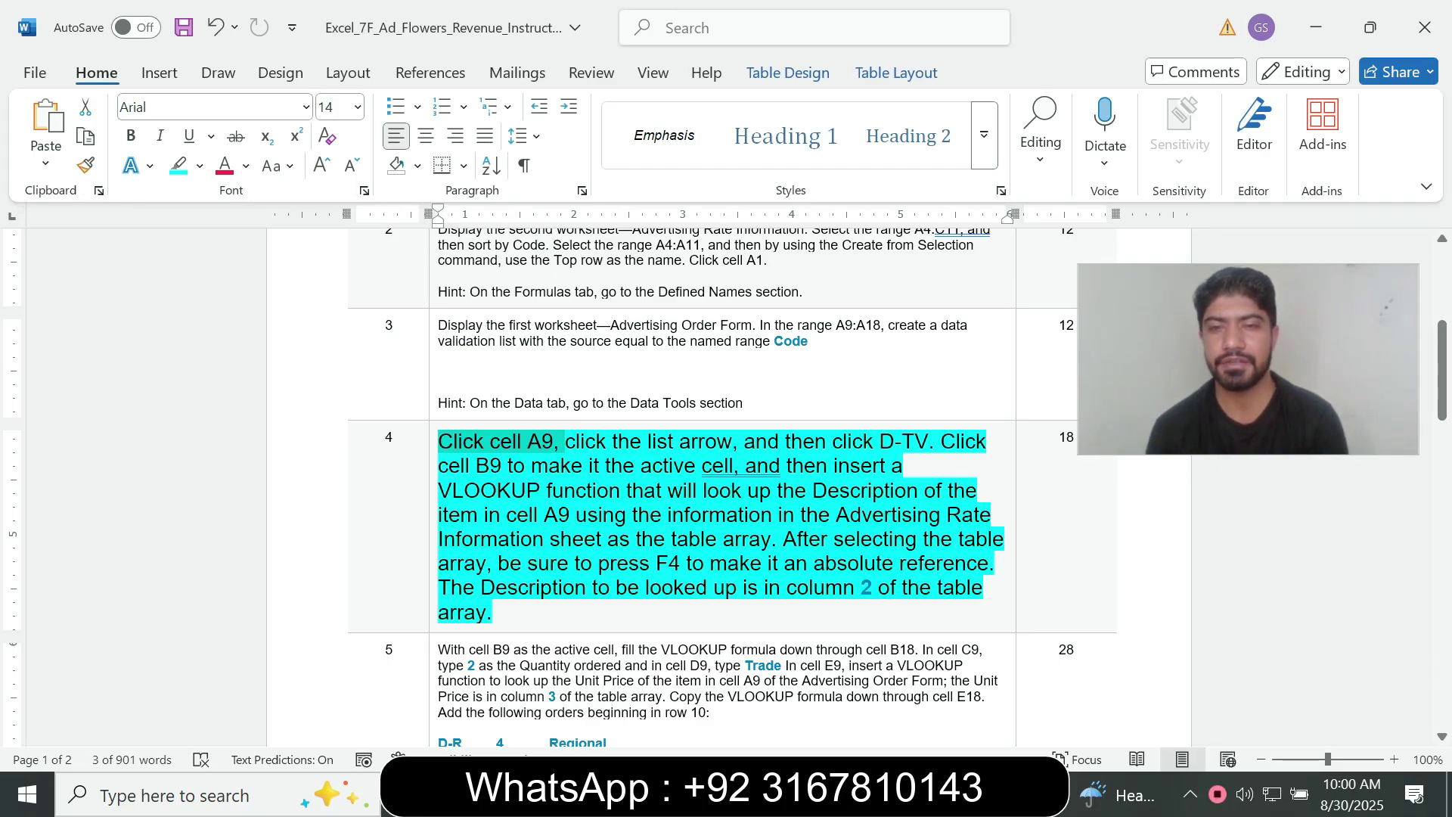
key(alt+Tab)
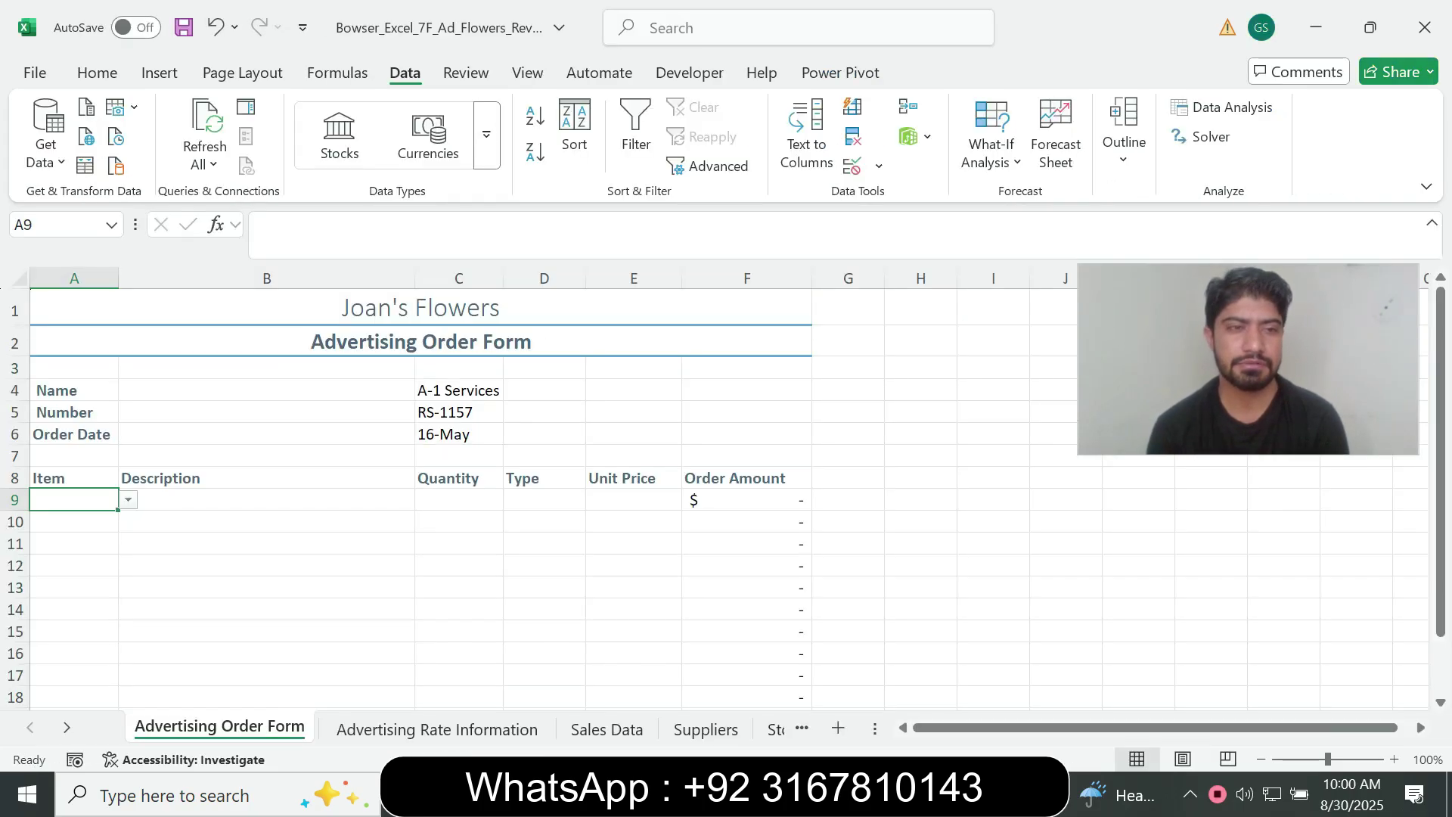
- Choose D-TV from the validation list in cell A9
key(alt+Down)
key(Down)
key(Down)
key(Down)
key(Down)
key(Down)
key(Down)
key(Down)
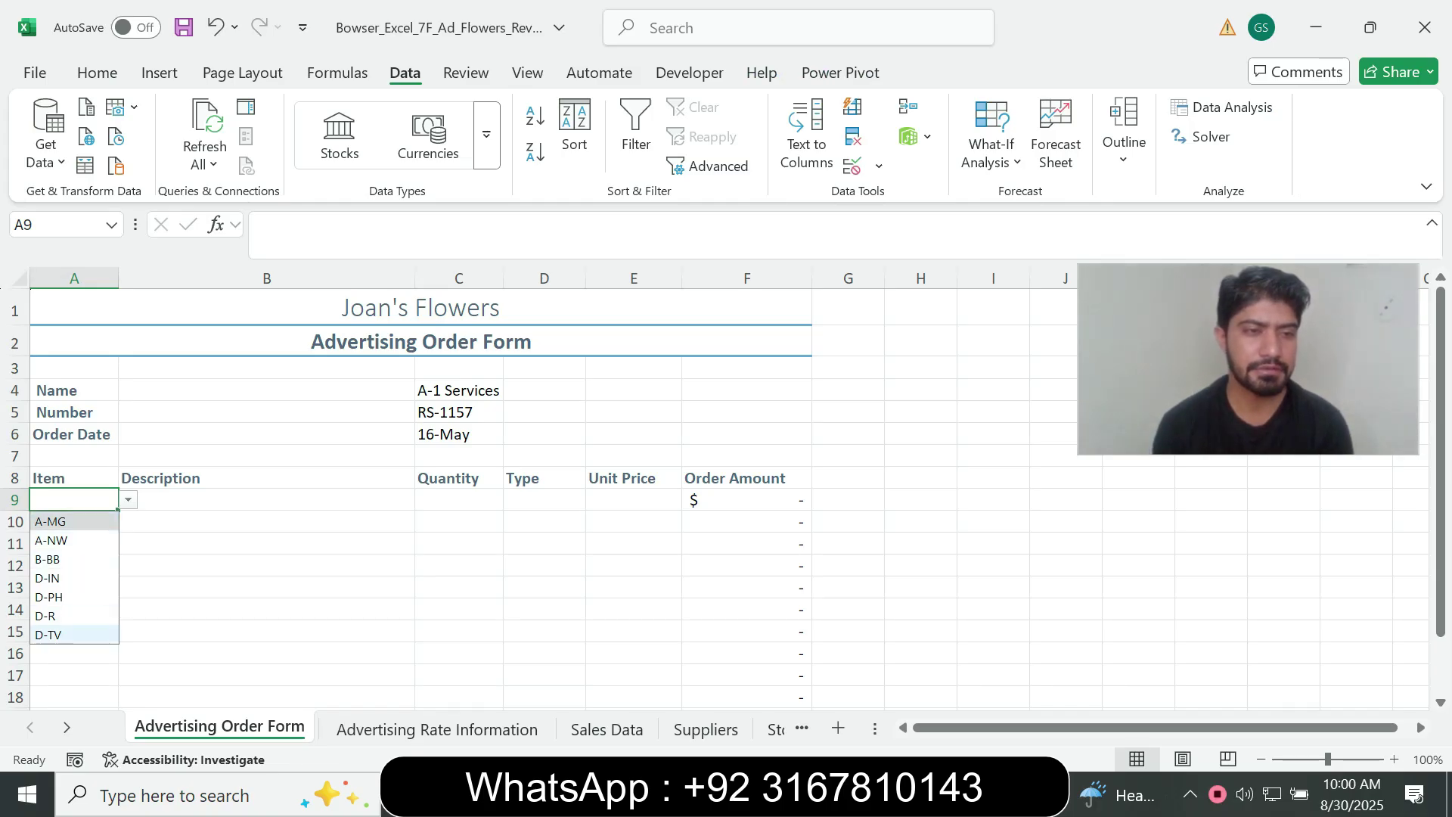
key(Return)
- Check the next part of step 4 in Word, then return to Excel and select cell B9
key(alt+Tab)
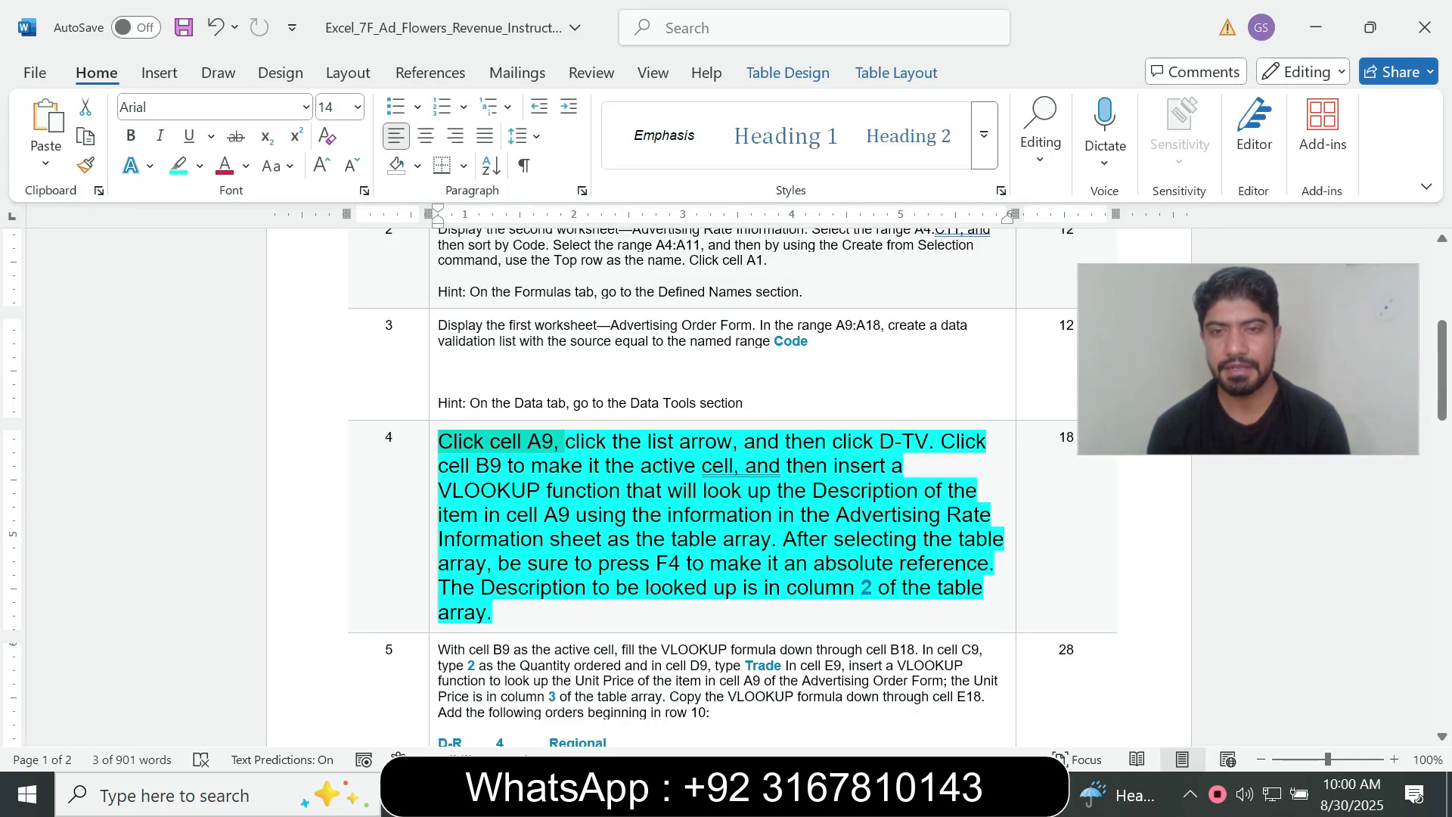
drag(440, 467, 581, 467)
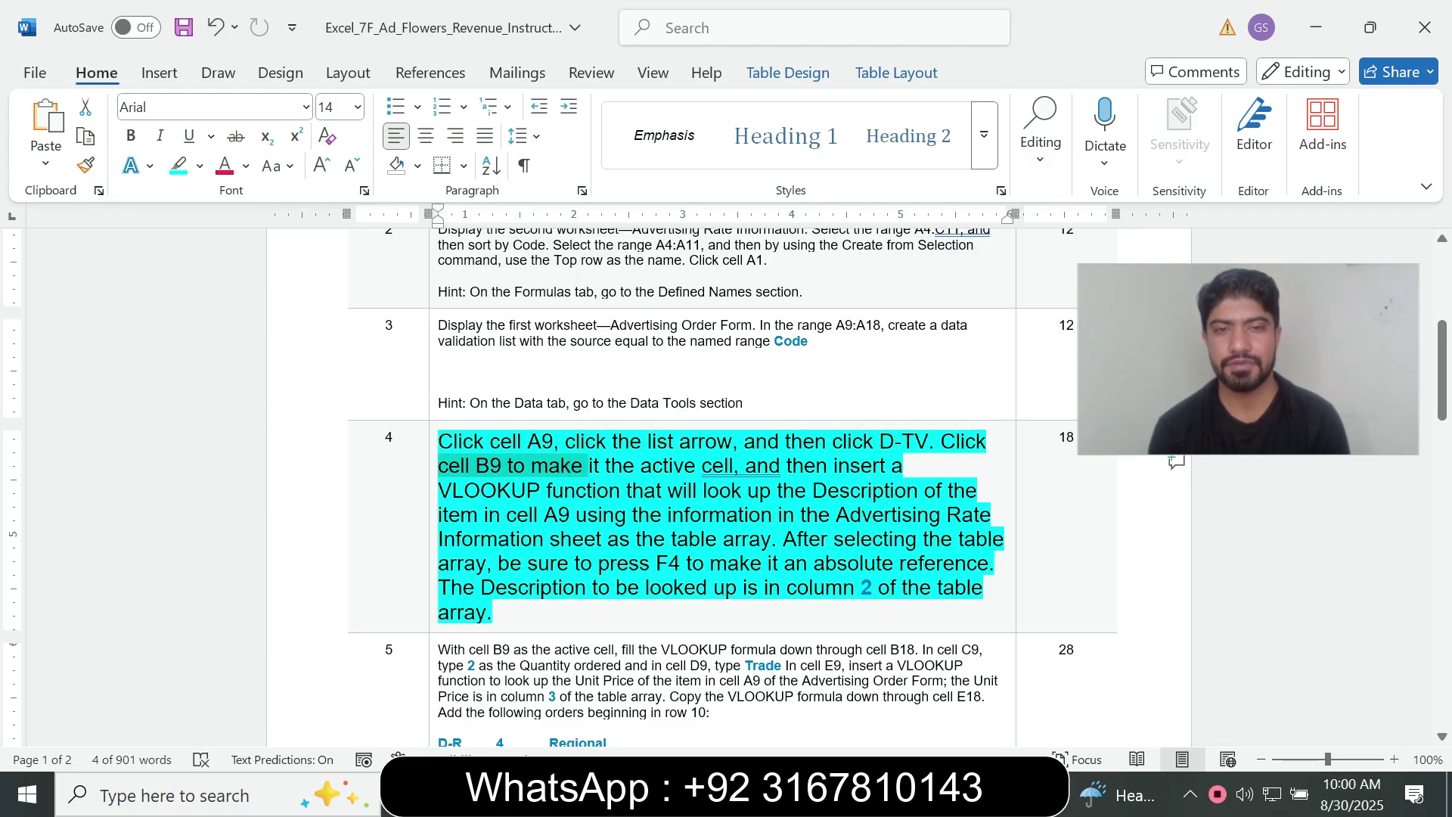
key(alt+Tab)
click(266, 500)
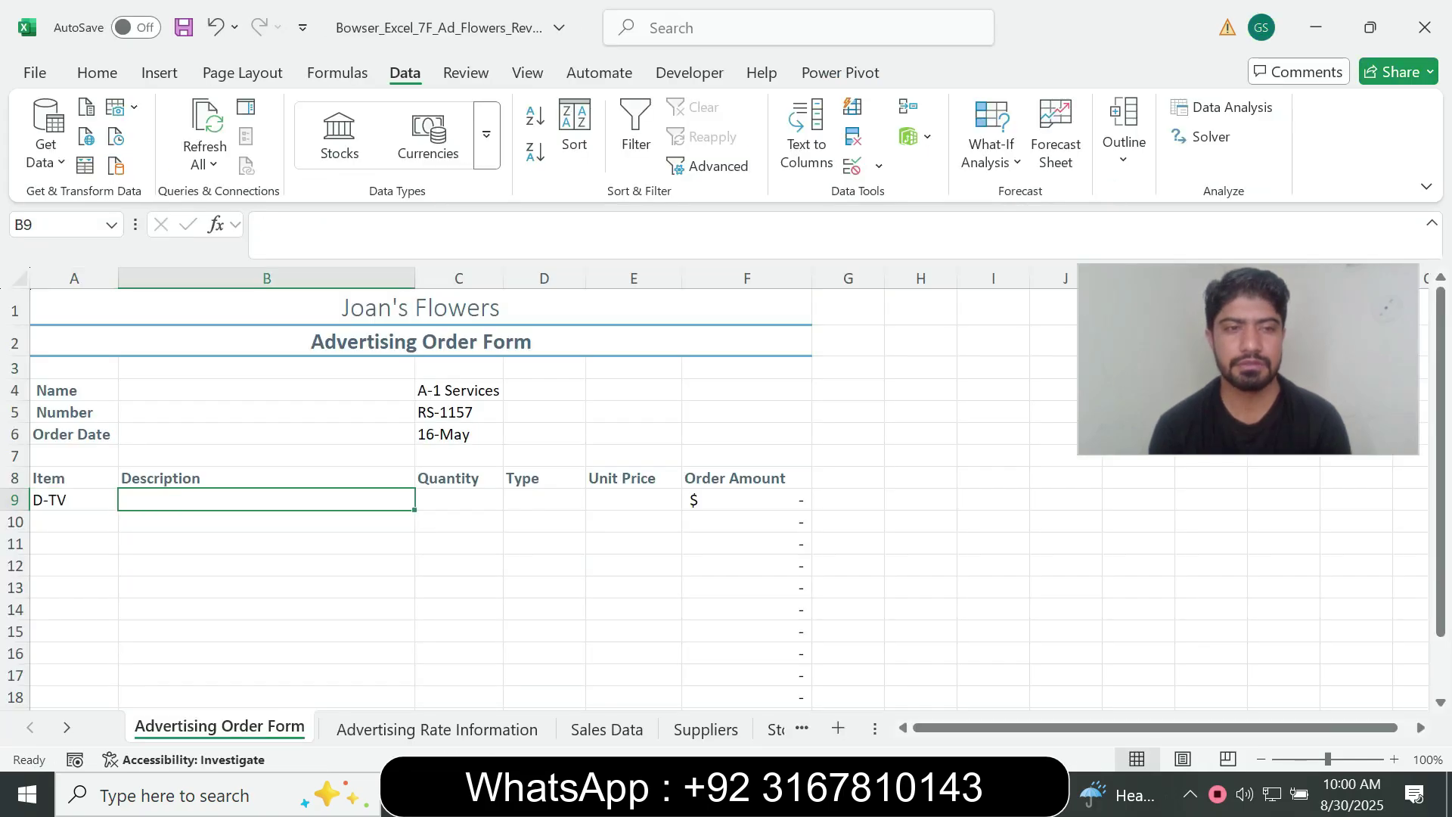
- Switch to Word and read the step 4 instructions on the VLOOKUP lookup item, table array and absolute reference
key(alt+Tab)
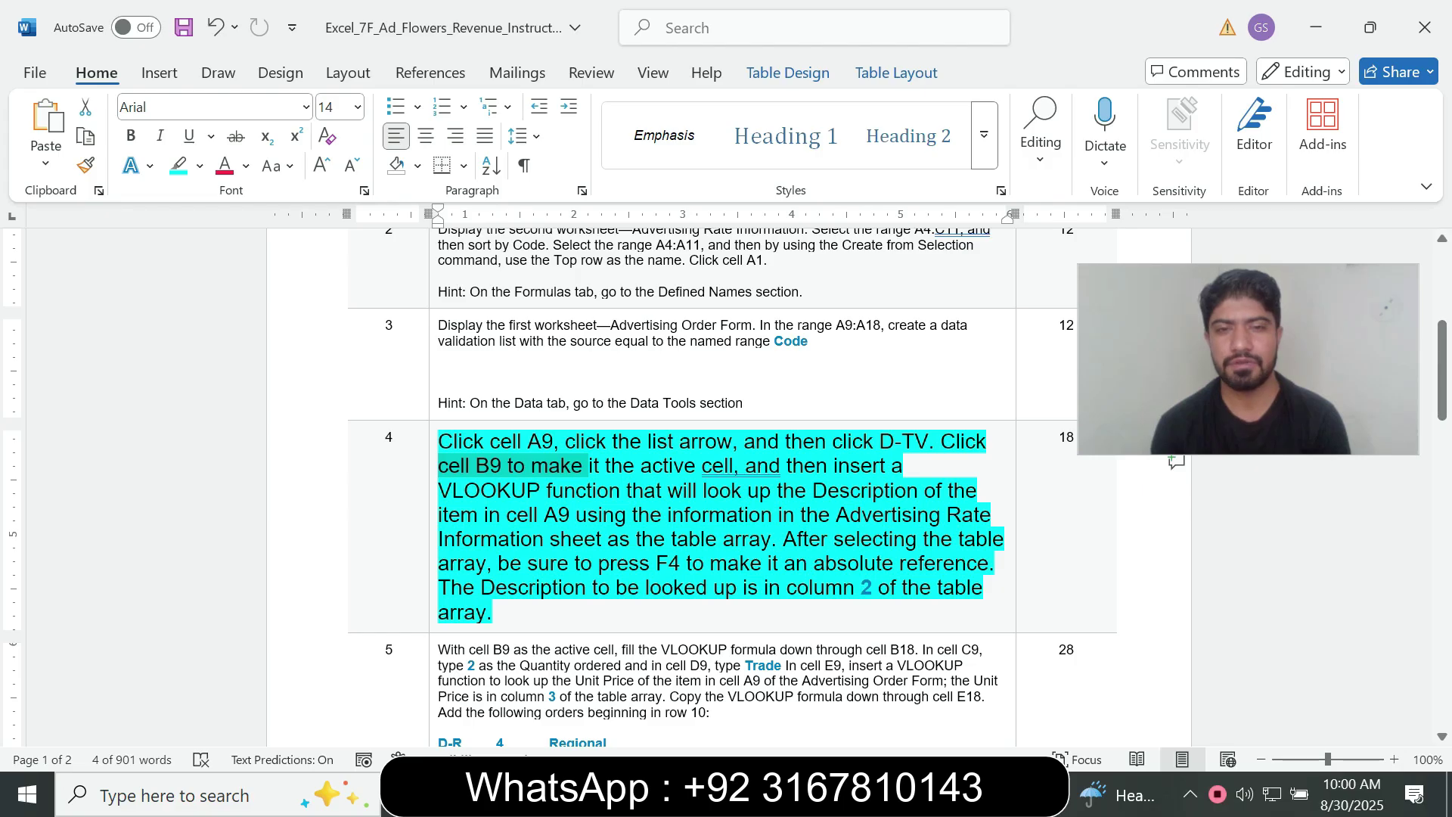
click(633, 491)
drag(632, 491, 923, 492)
click(773, 515)
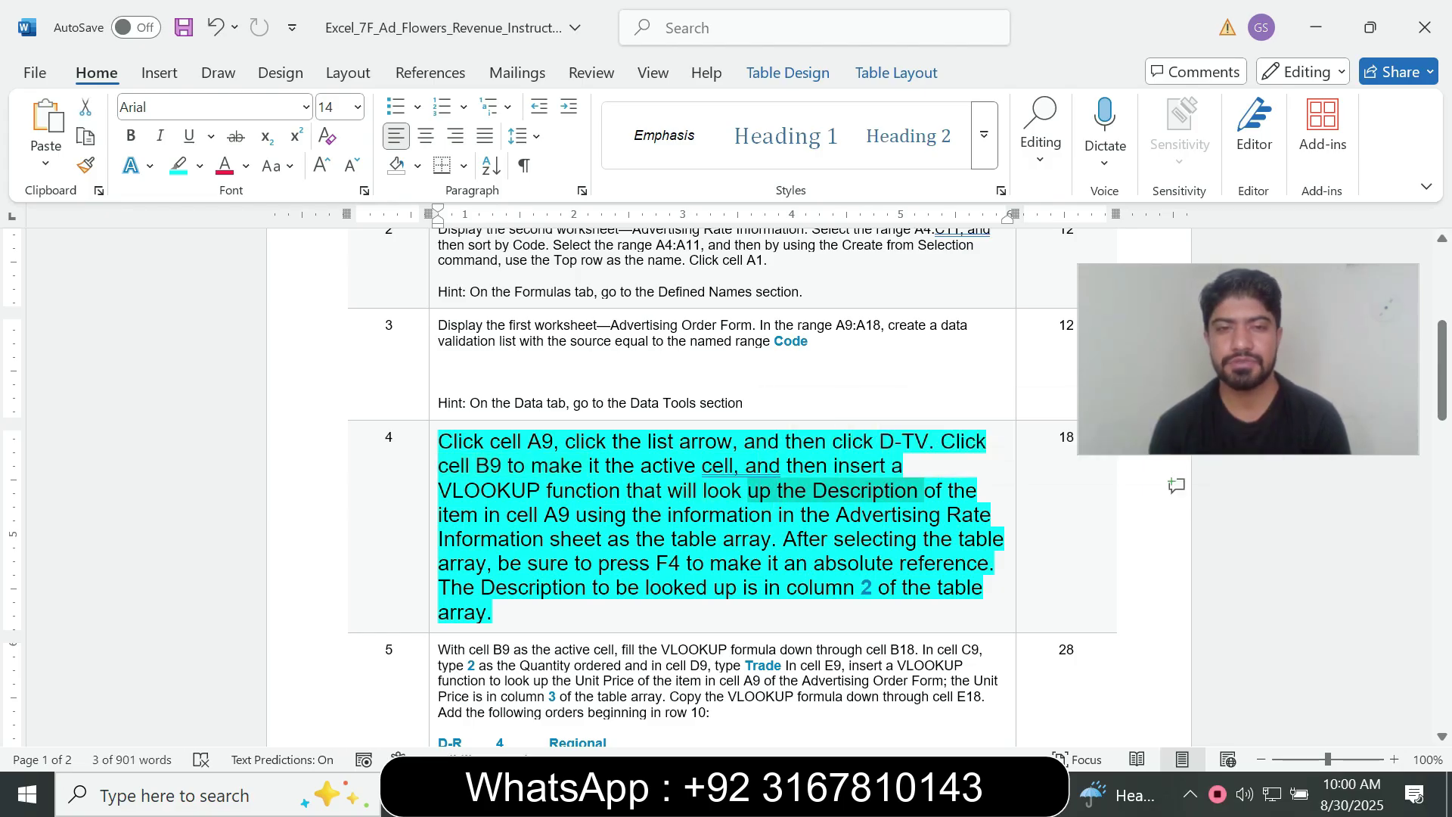
drag(439, 515, 543, 515)
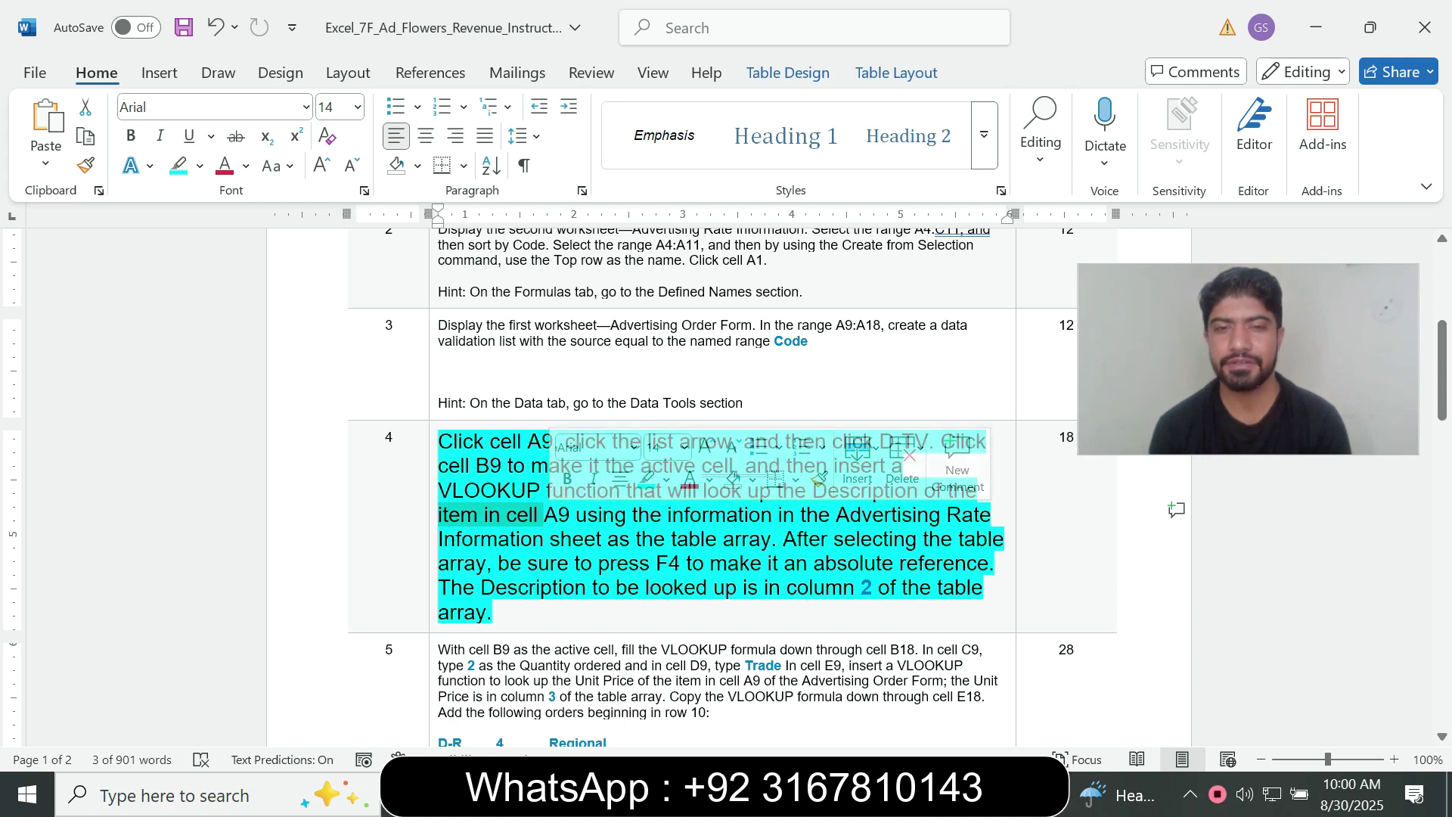
click(692, 564)
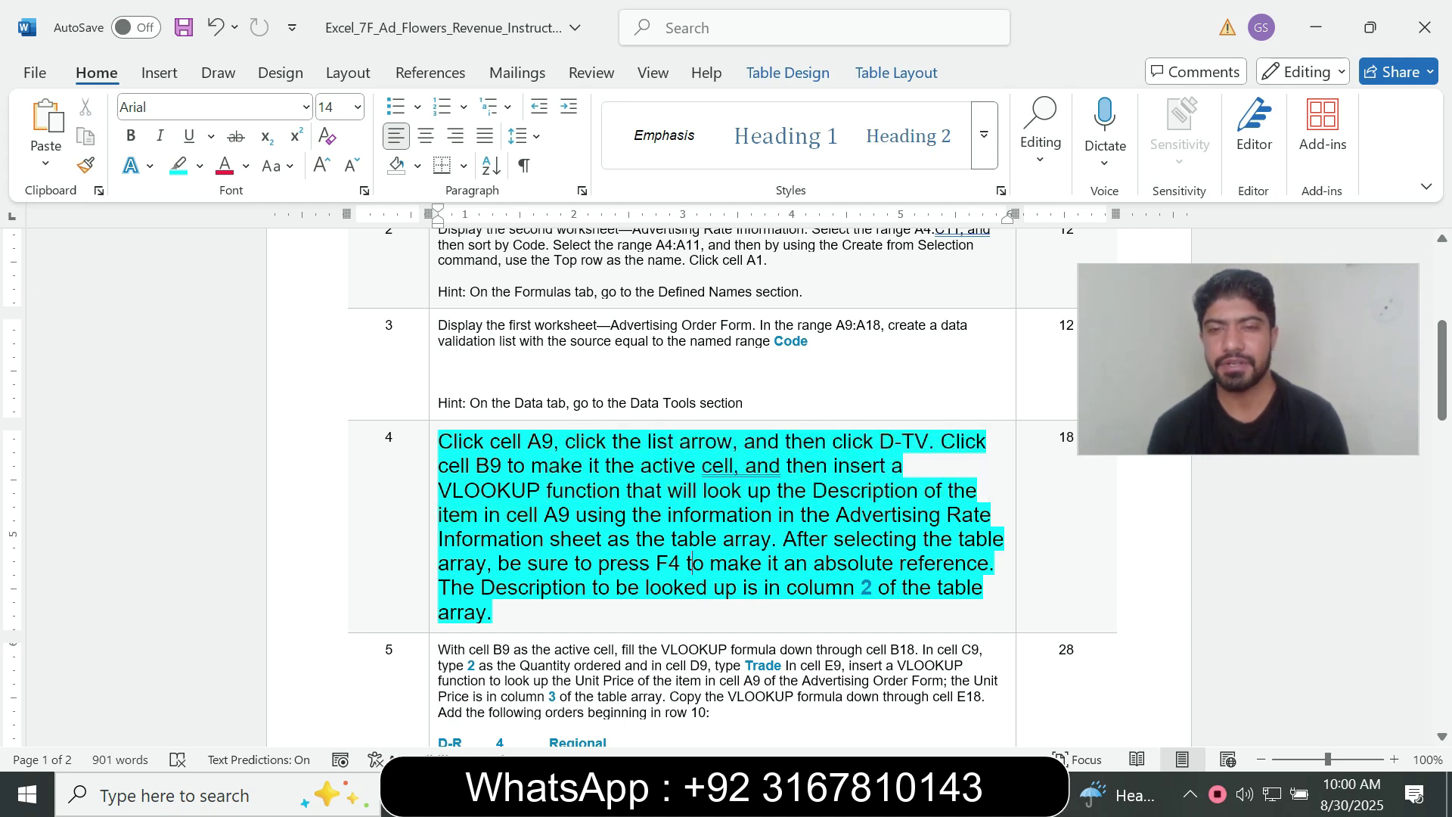
drag(438, 539, 671, 539)
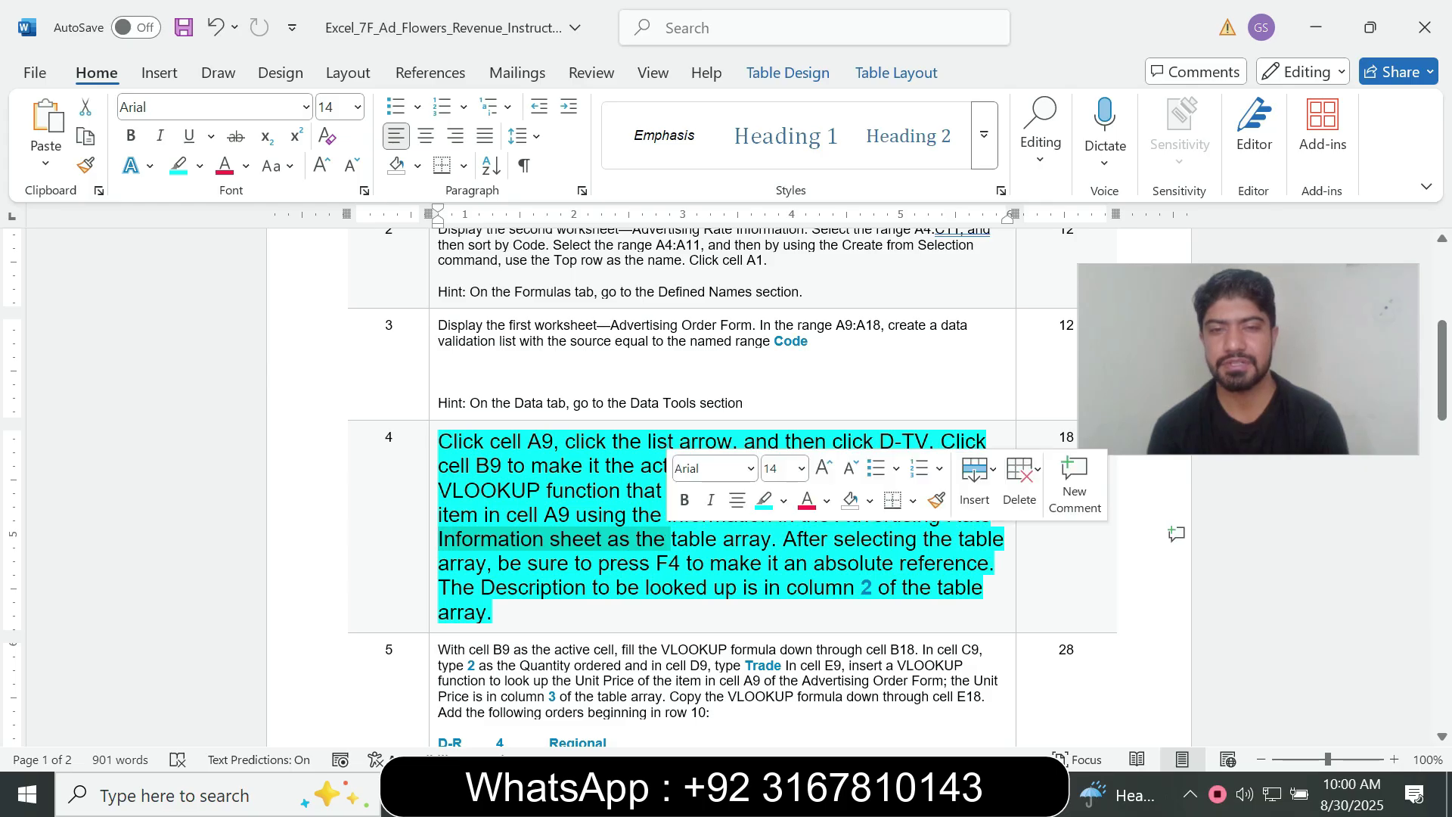
click(784, 563)
drag(771, 539, 439, 441)
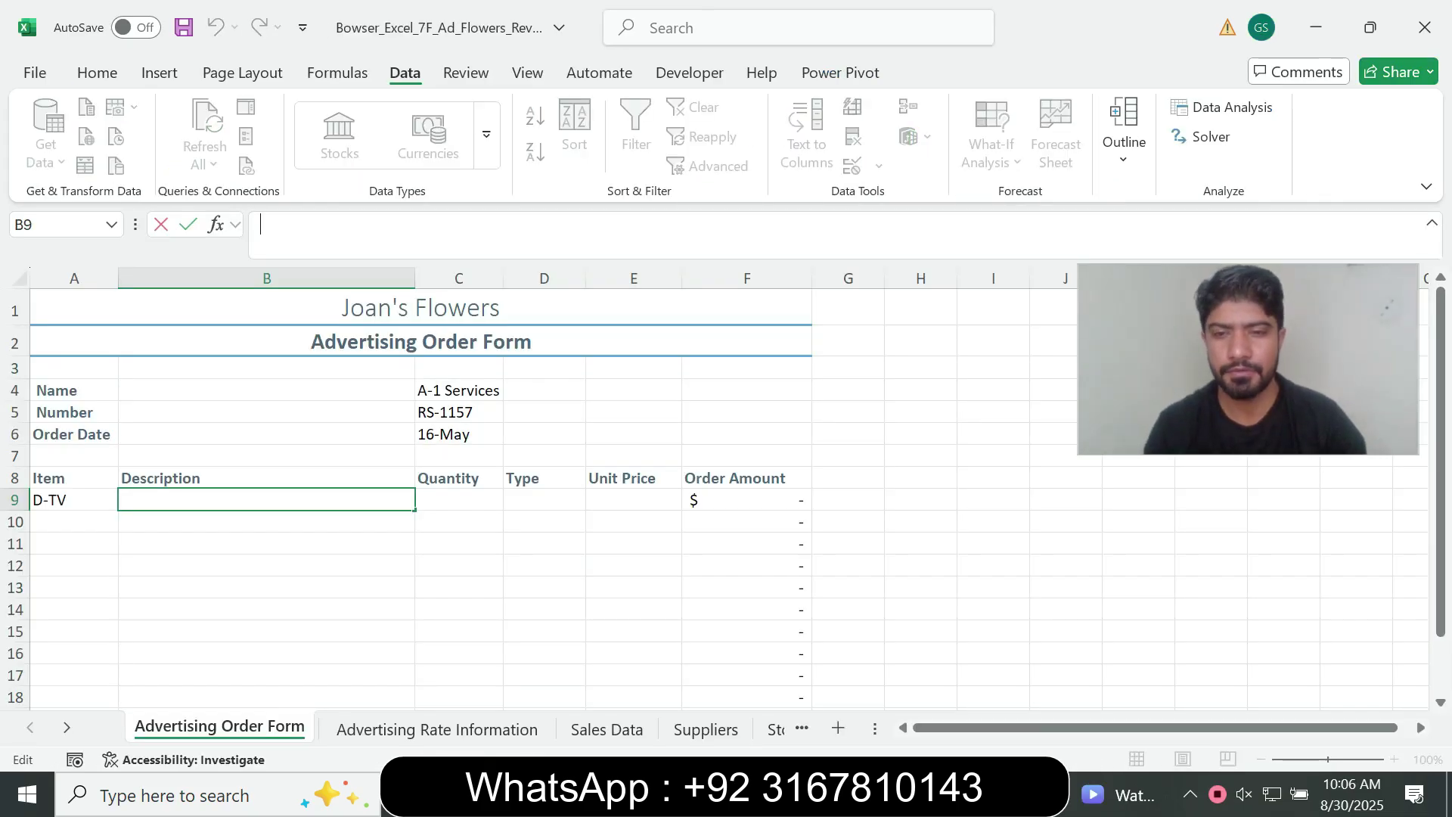
- Recheck step 4 in Word, then enter =VLOOKUP(A9, 'Advertising Rate Information'!$A$2:$C$100, 2, FALSE) in cell B9 in Excel
key(alt+Tab)
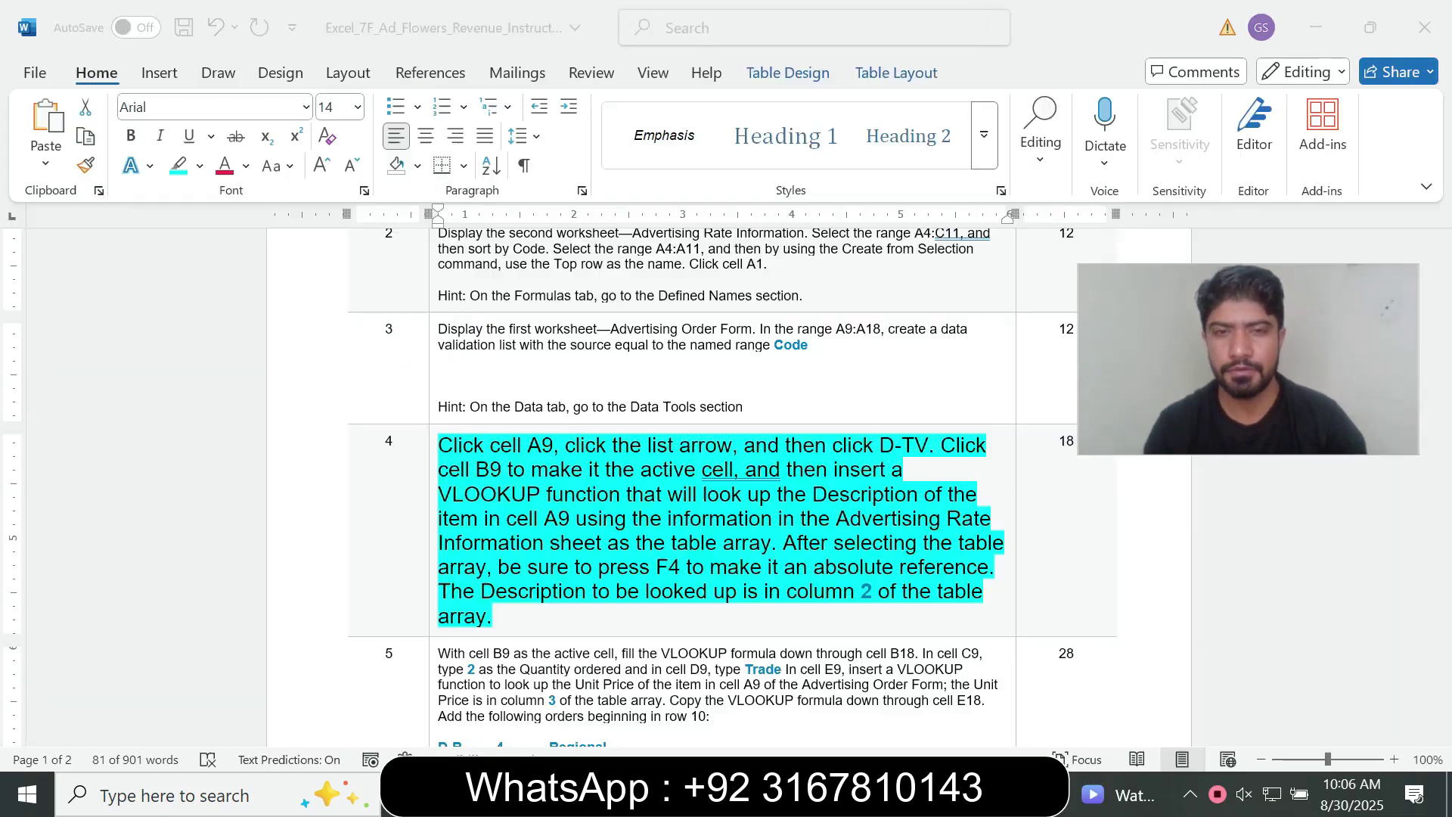
click(723, 531)
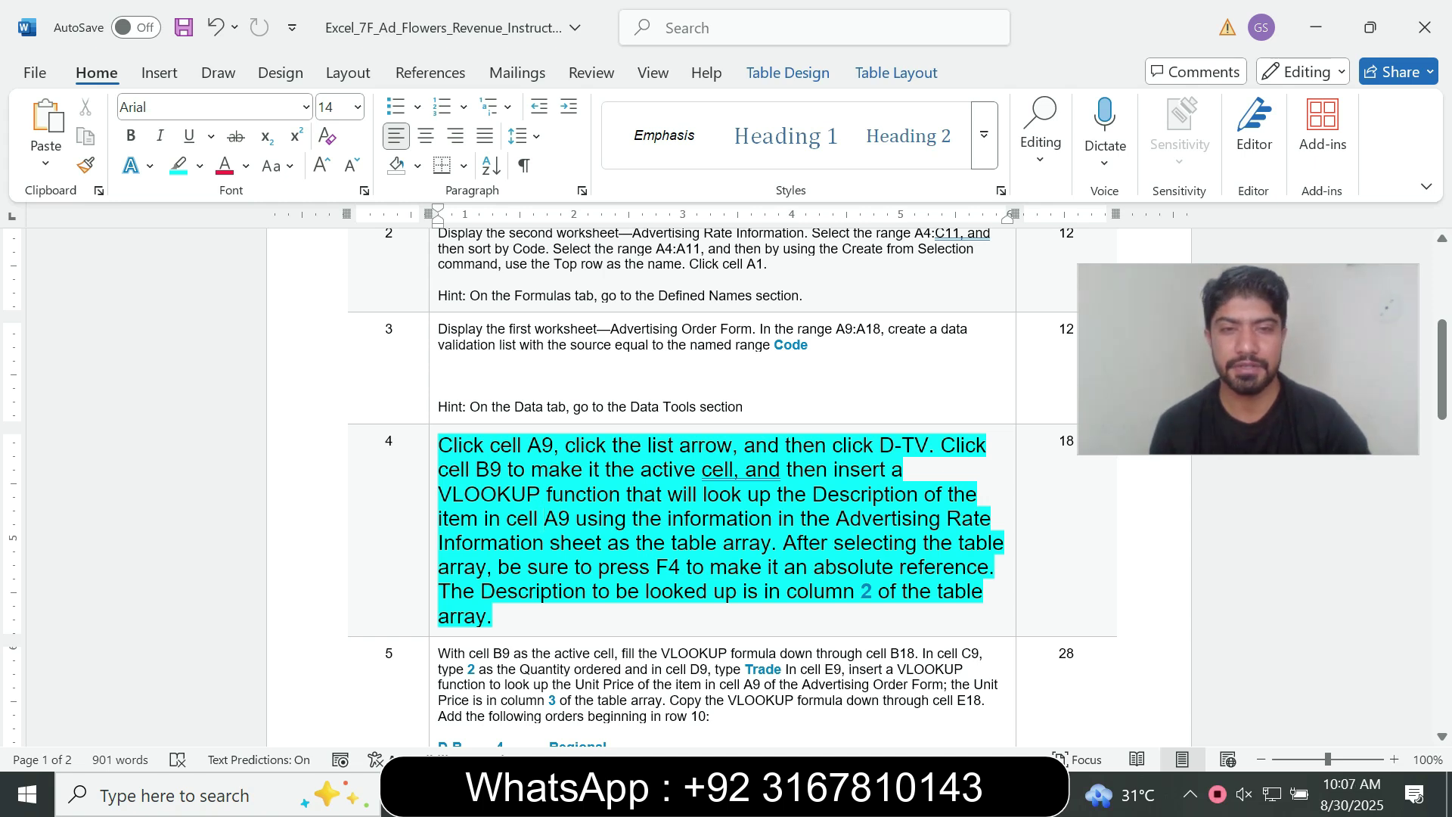
key(alt+Tab)
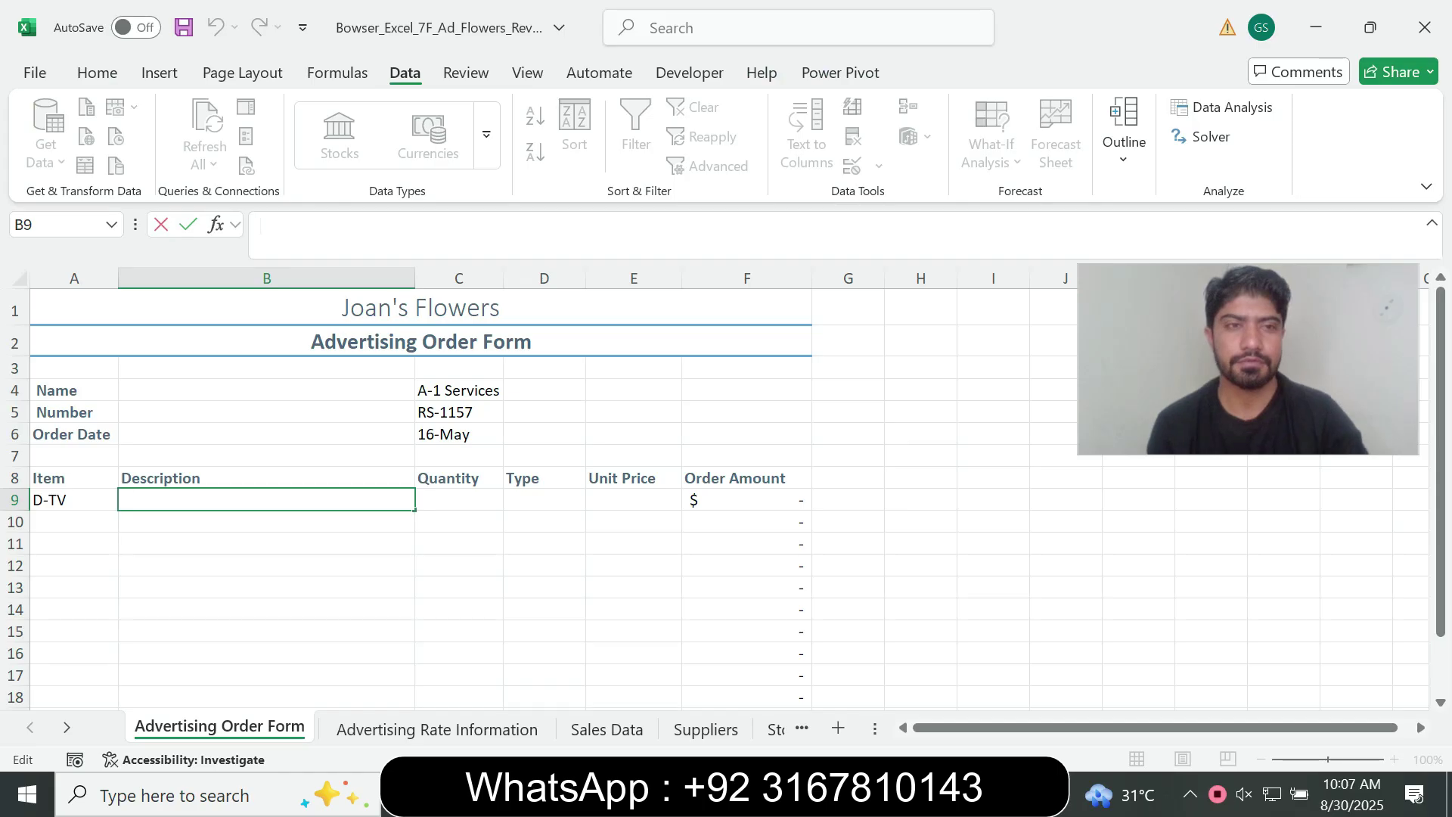
text(=VLOOKUP(A9, 'Advertising Rate Information'!$A$2:$C$100, 2, FALSE))
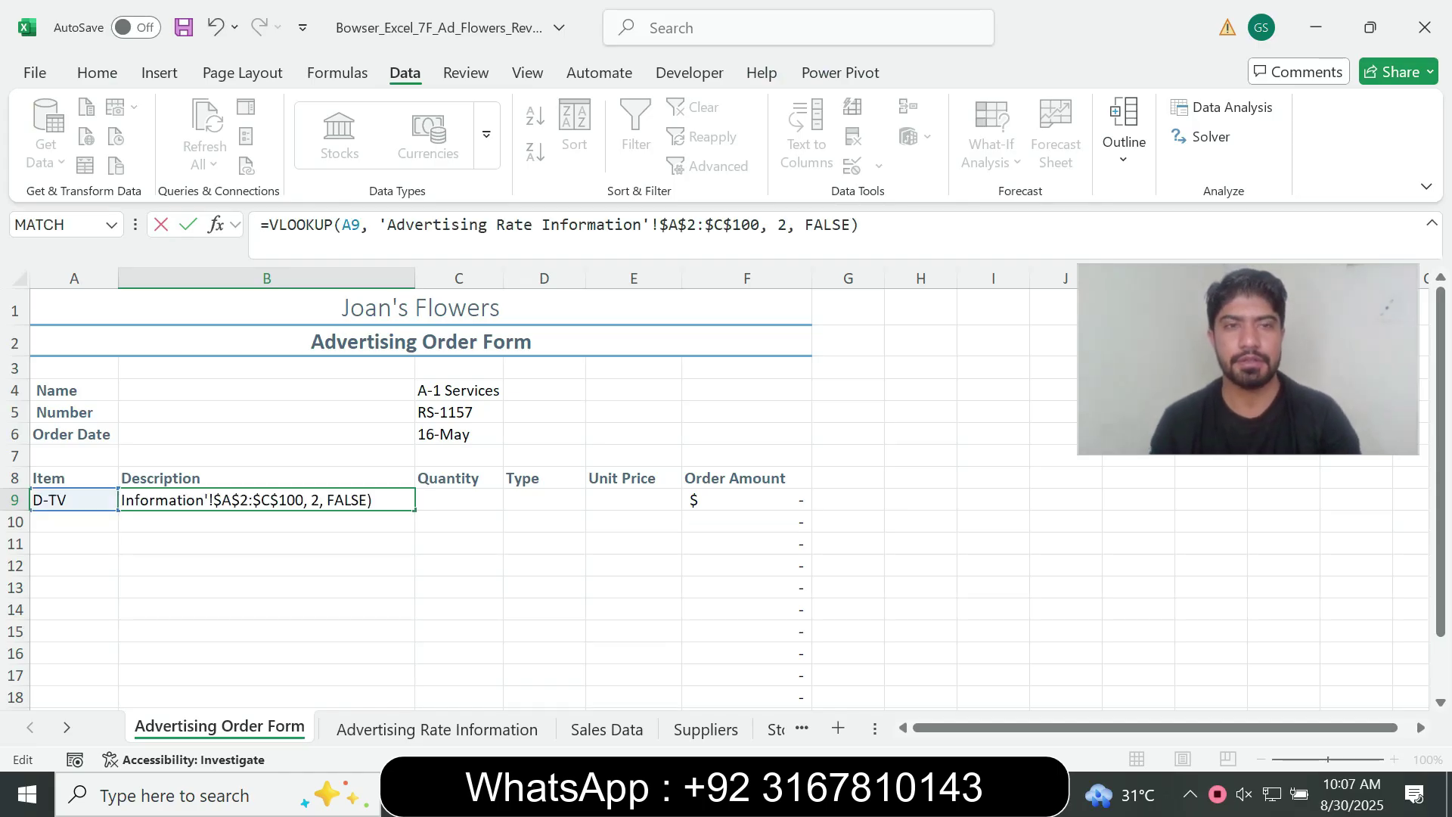
key(Return)
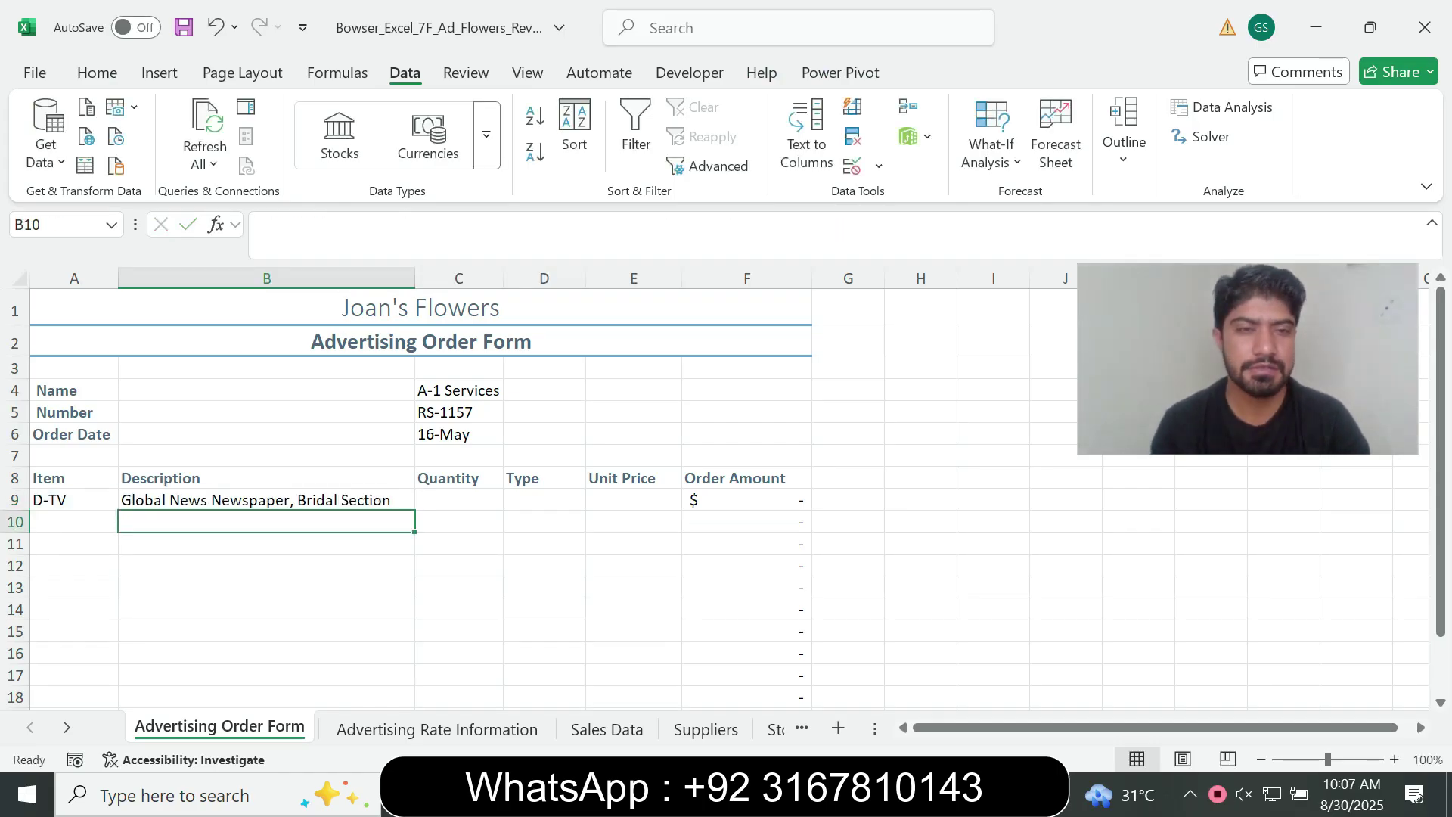
key(Up)
- Compare the VLOOKUP formula in cell B9 with the step 4 text in Word about the Description's column number
key(alt+Tab)
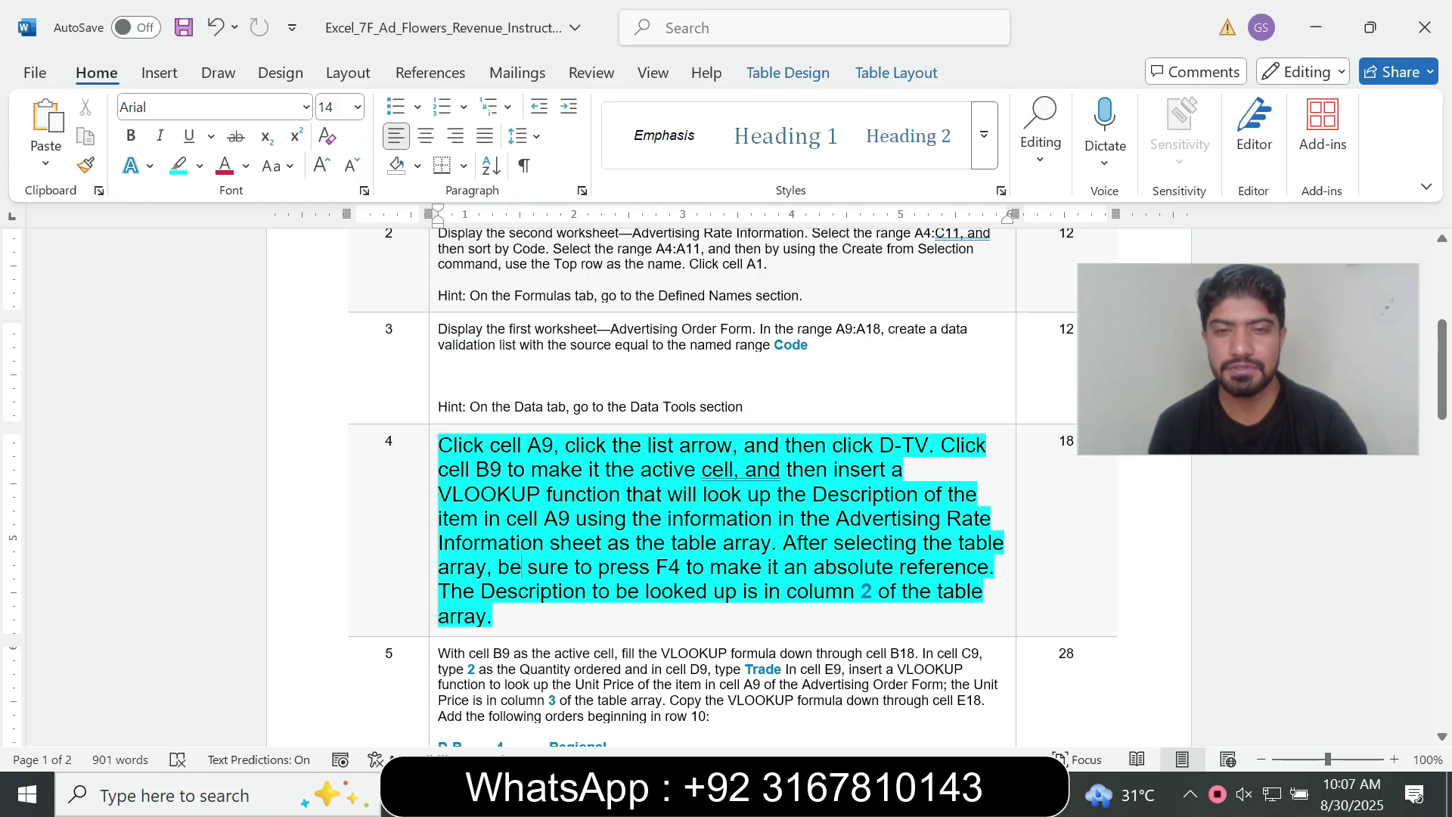
key(alt+Tab)
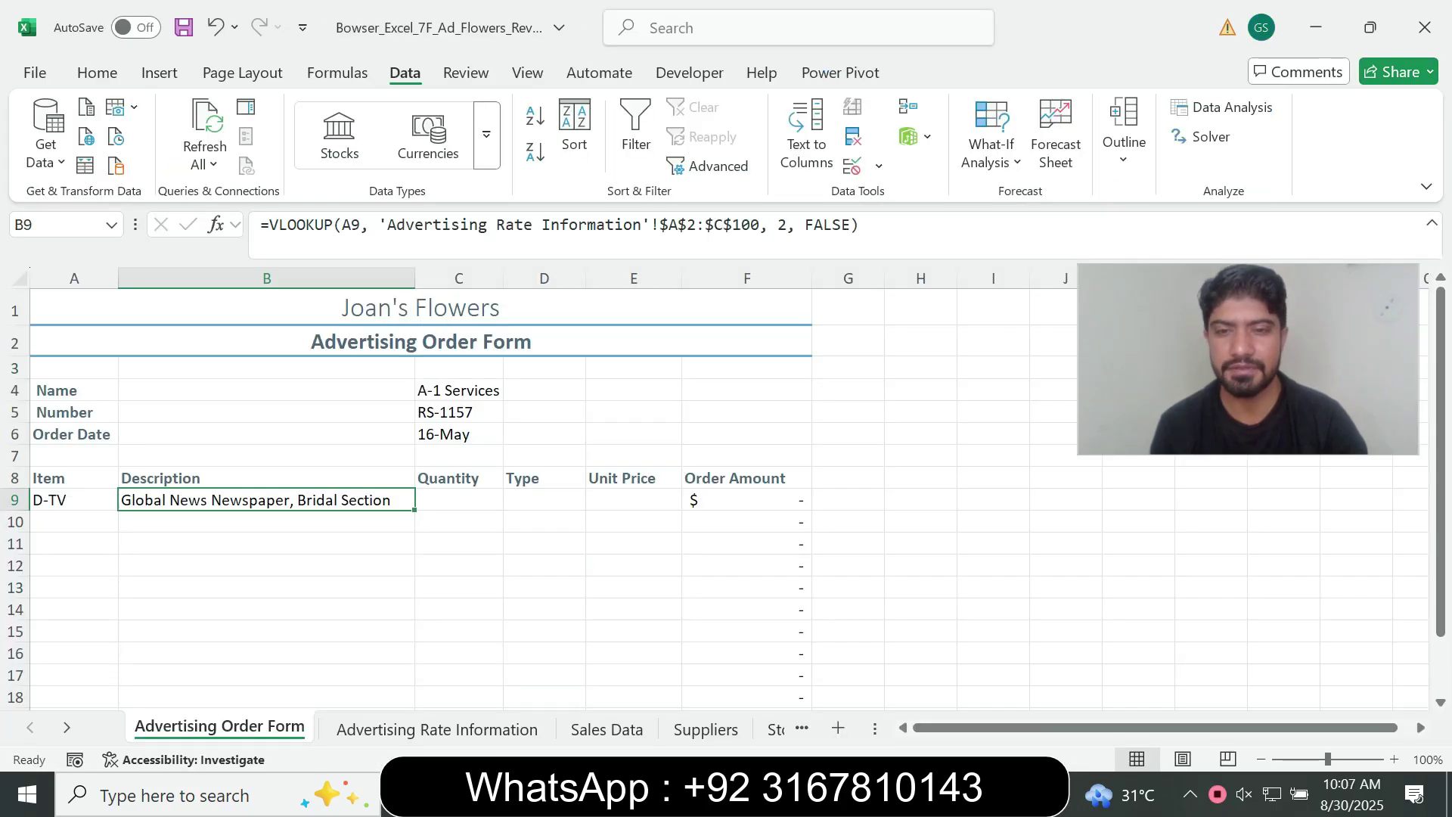
key(alt+Tab)
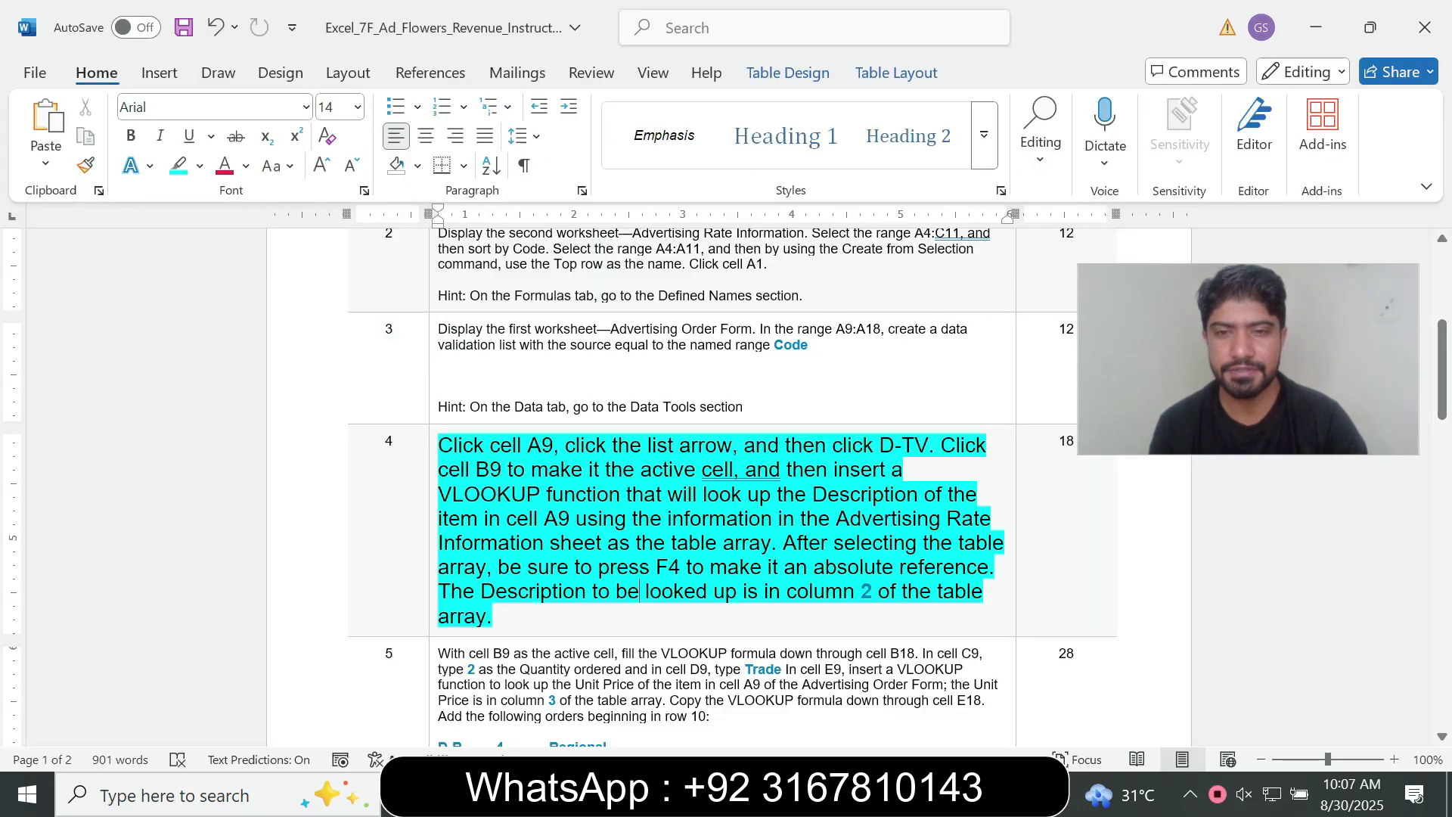
drag(482, 591, 713, 592)
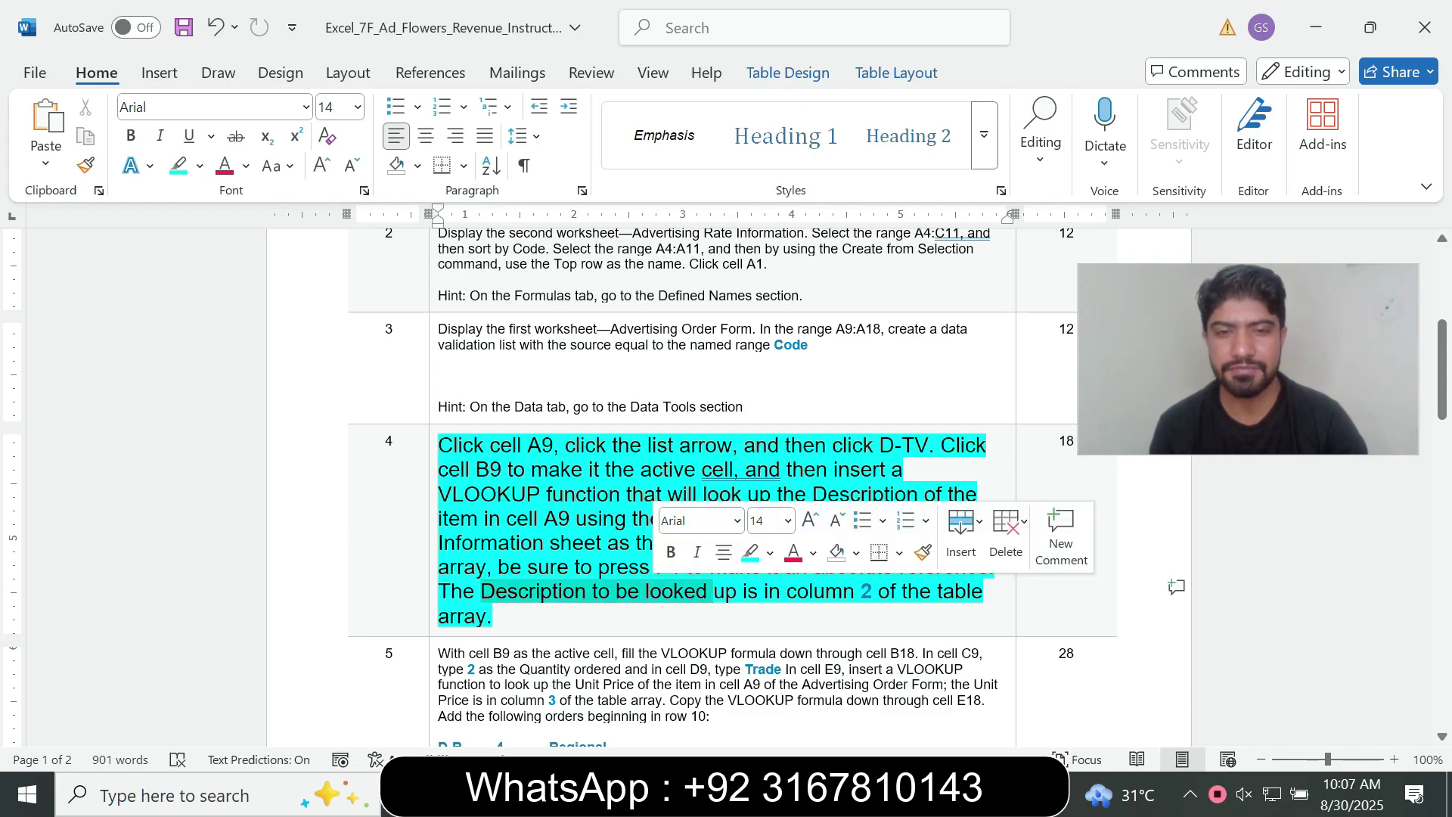
click(710, 617)
drag(826, 592, 860, 591)
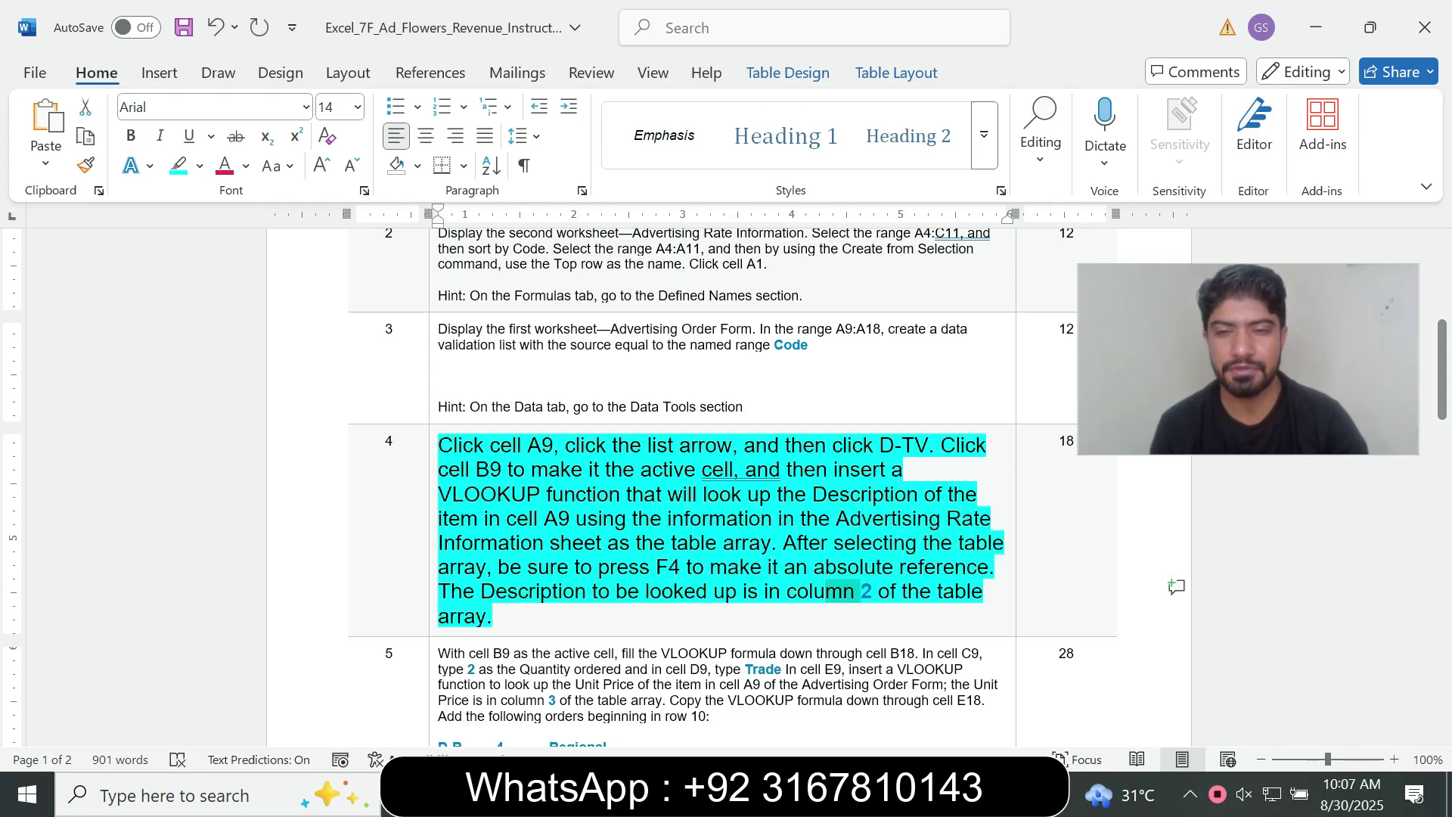
key(alt+Tab)
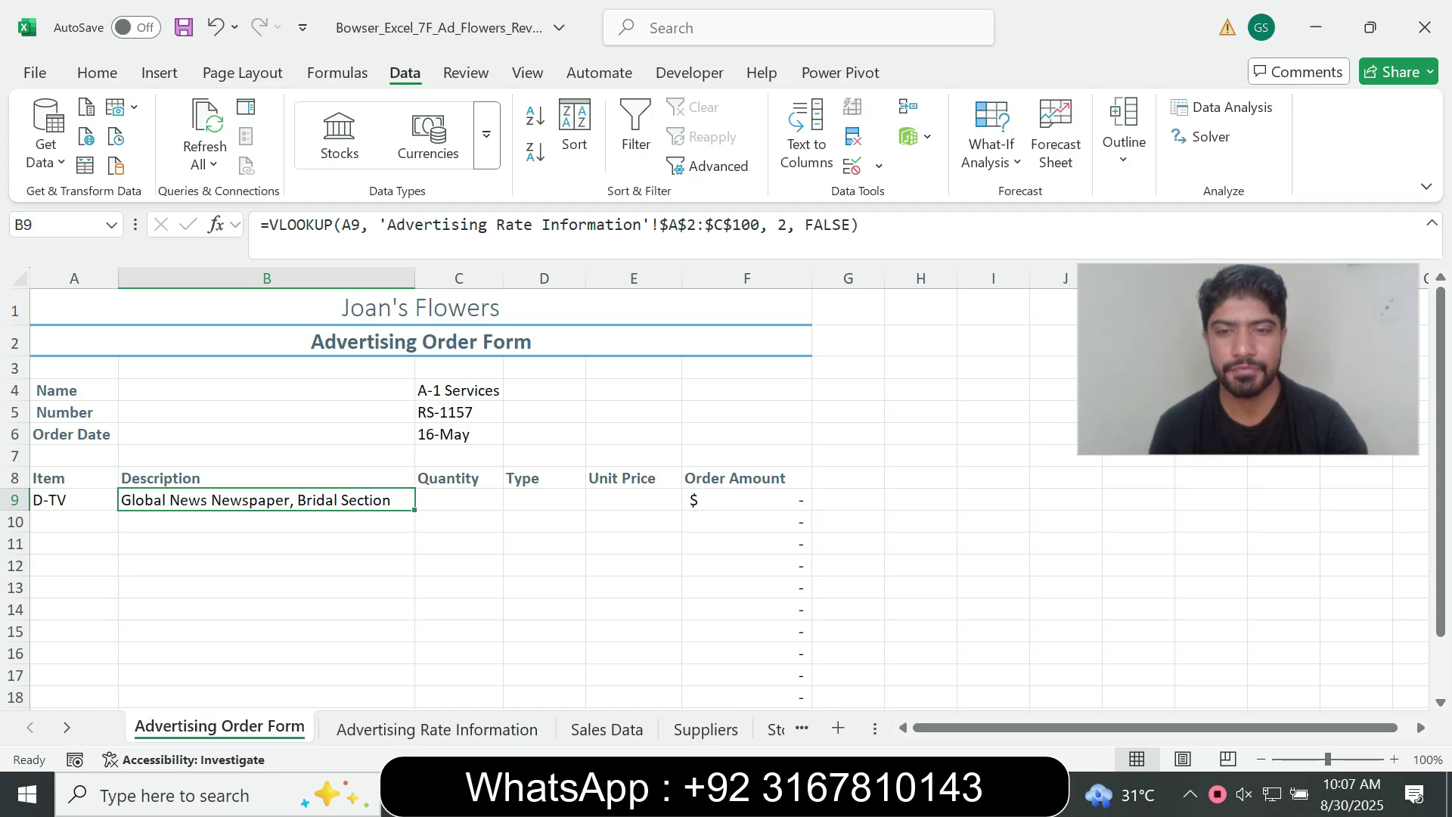
- In Word, set the step 4 instruction text to 9 pt and remove its highlight
key(alt+Tab)
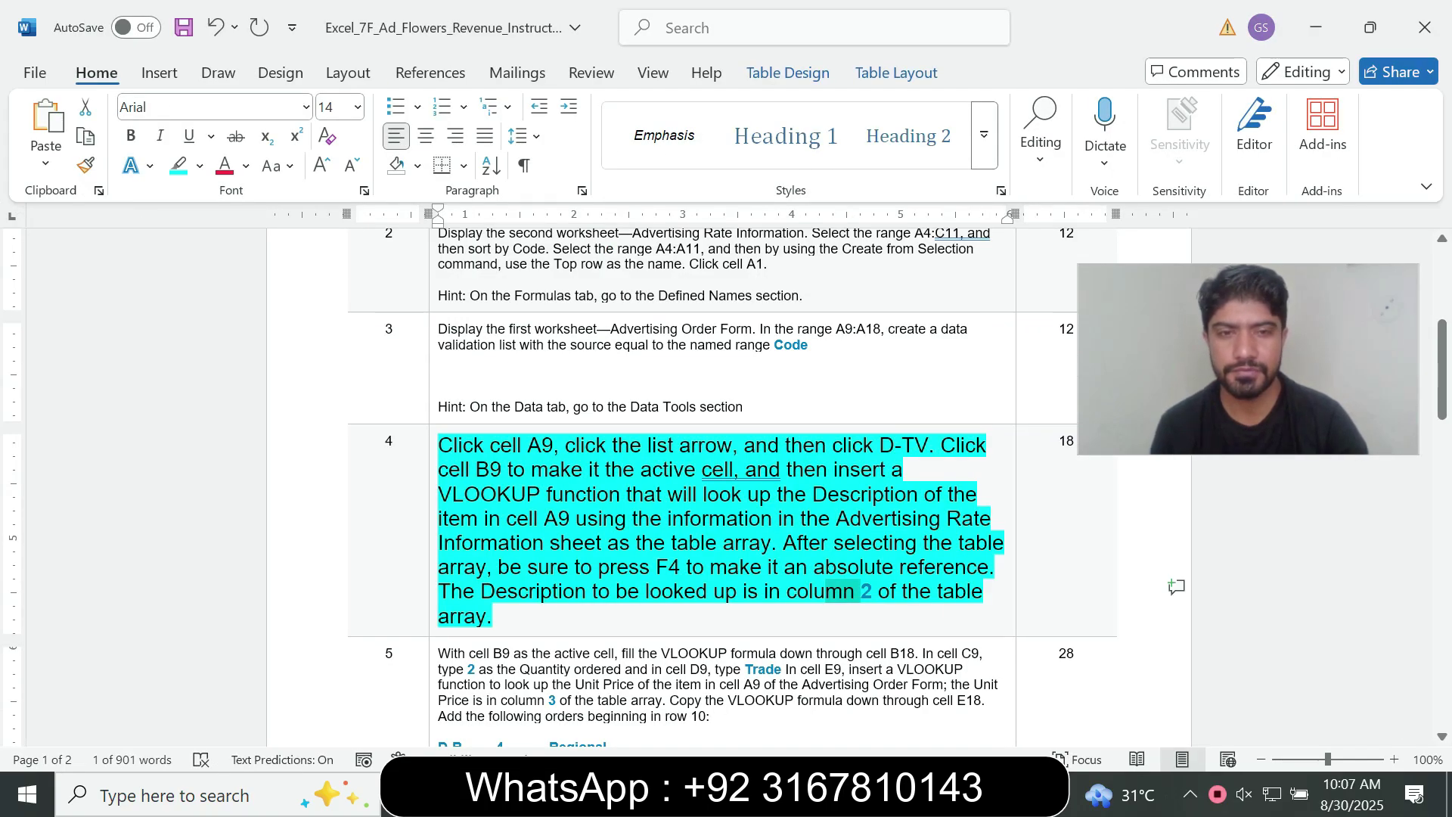
click(434, 616)
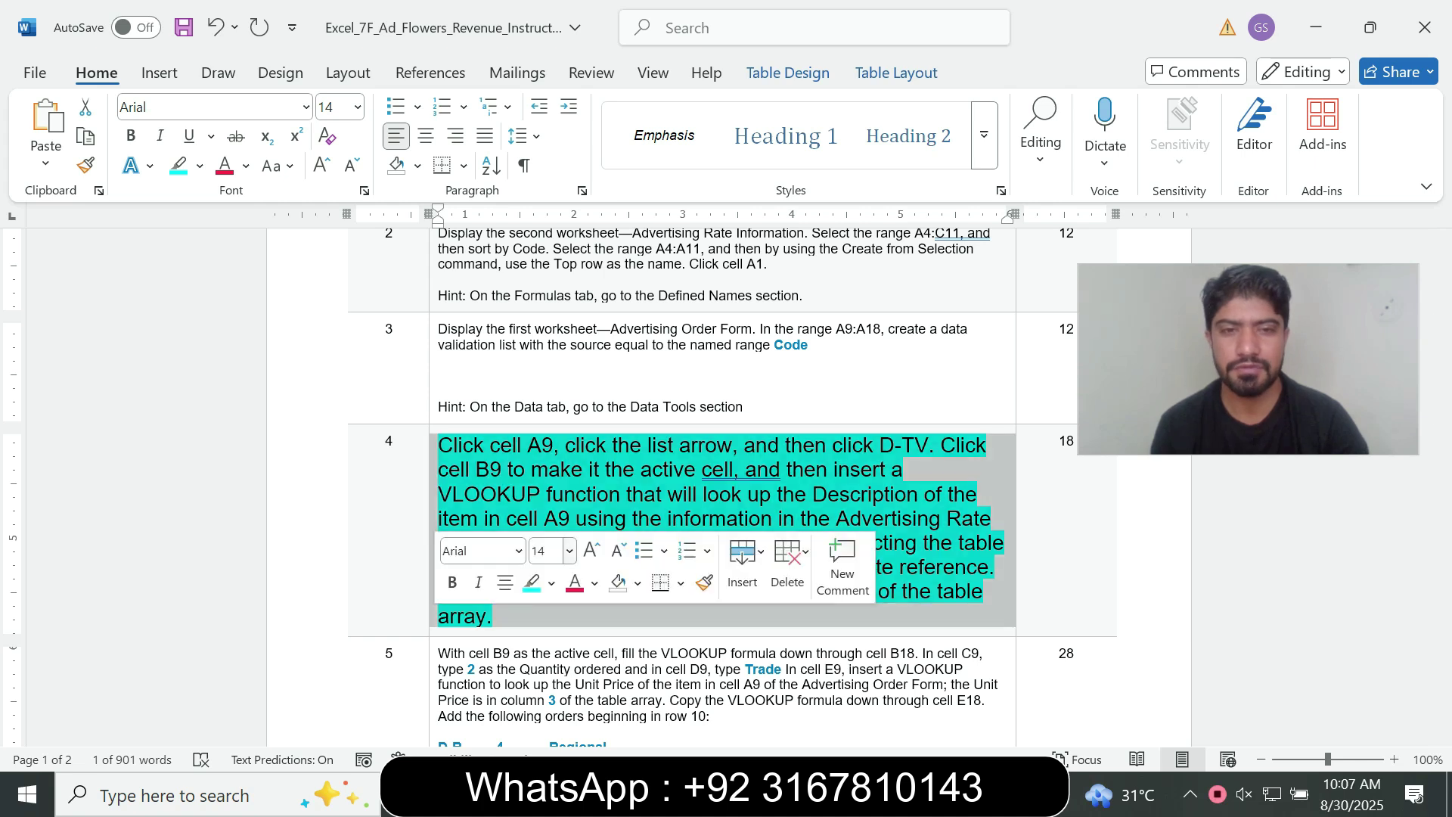
click(569, 551)
click(548, 130)
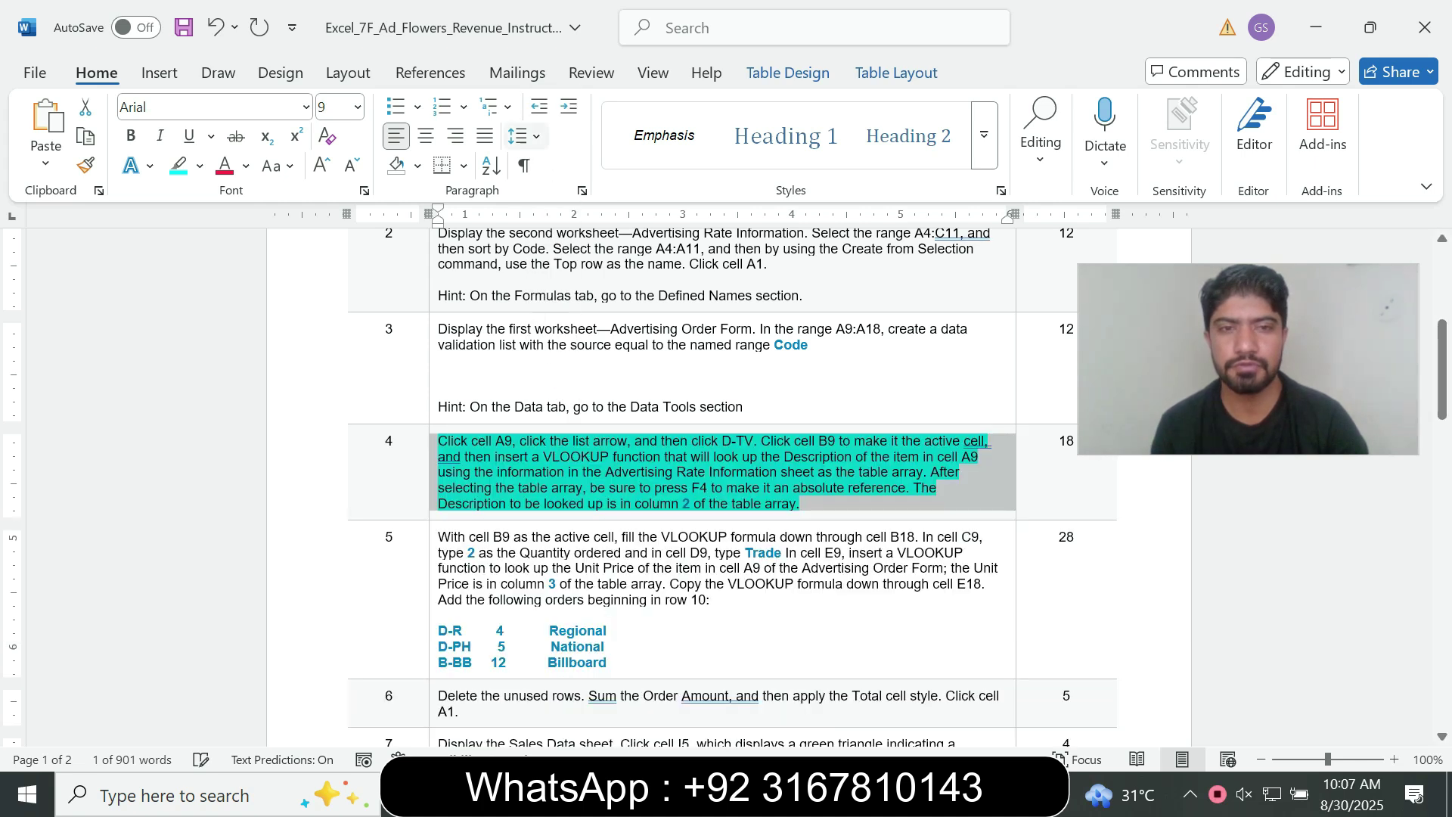
click(200, 166)
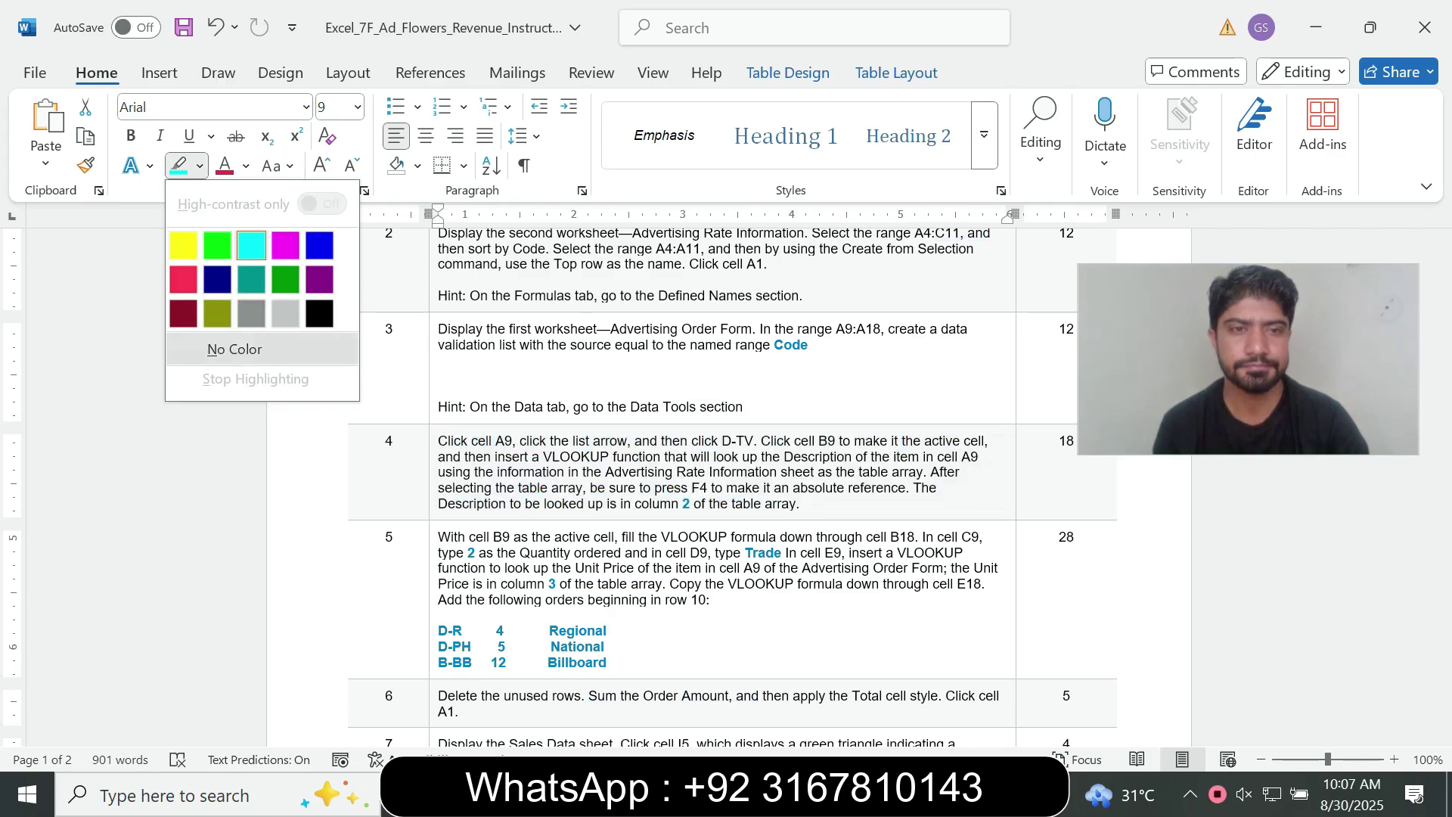
click(234, 349)
- Set the step 5 instruction text to 14 pt and highlight it in turquoise
click(433, 596)
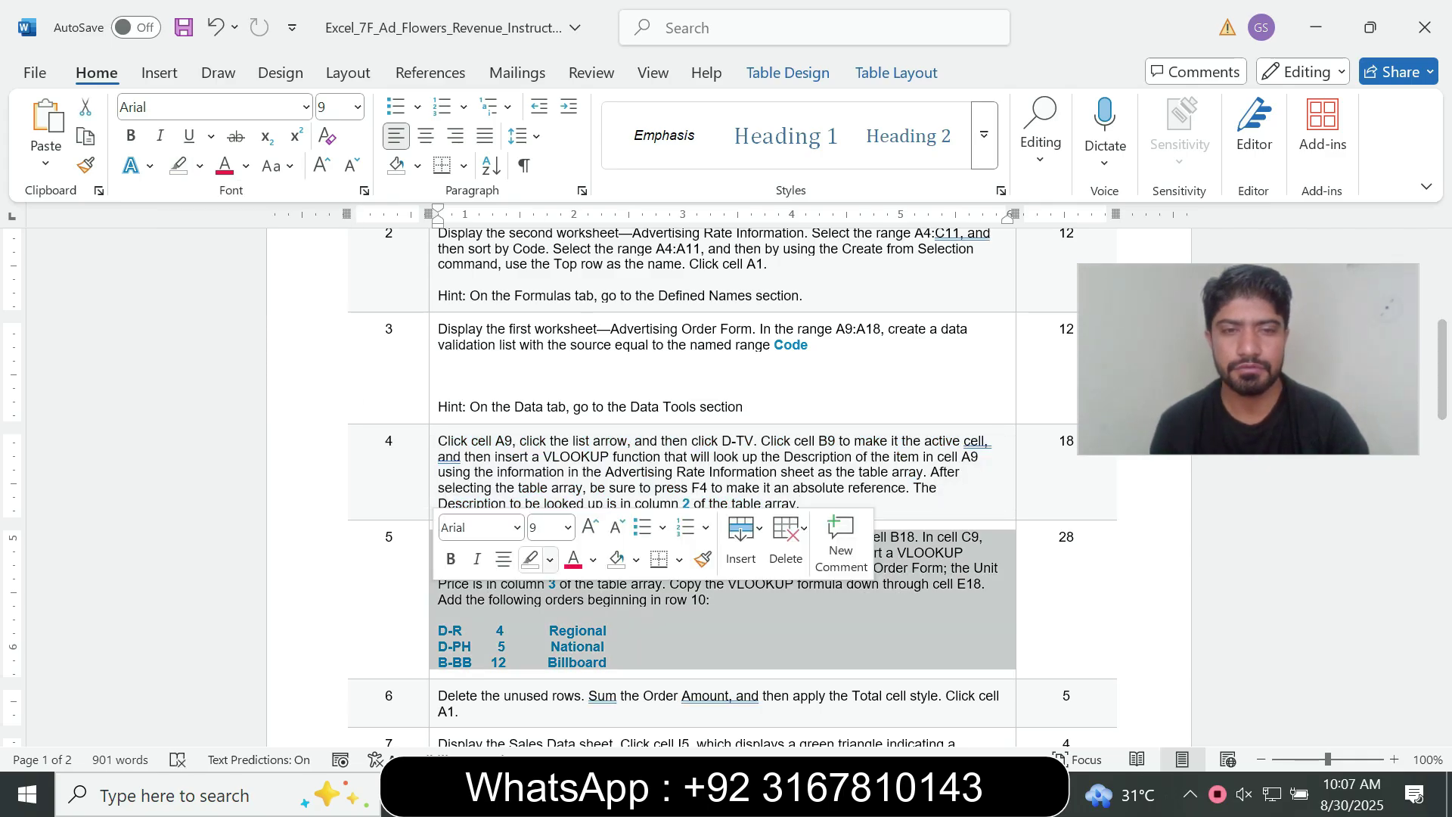
click(568, 528)
click(549, 218)
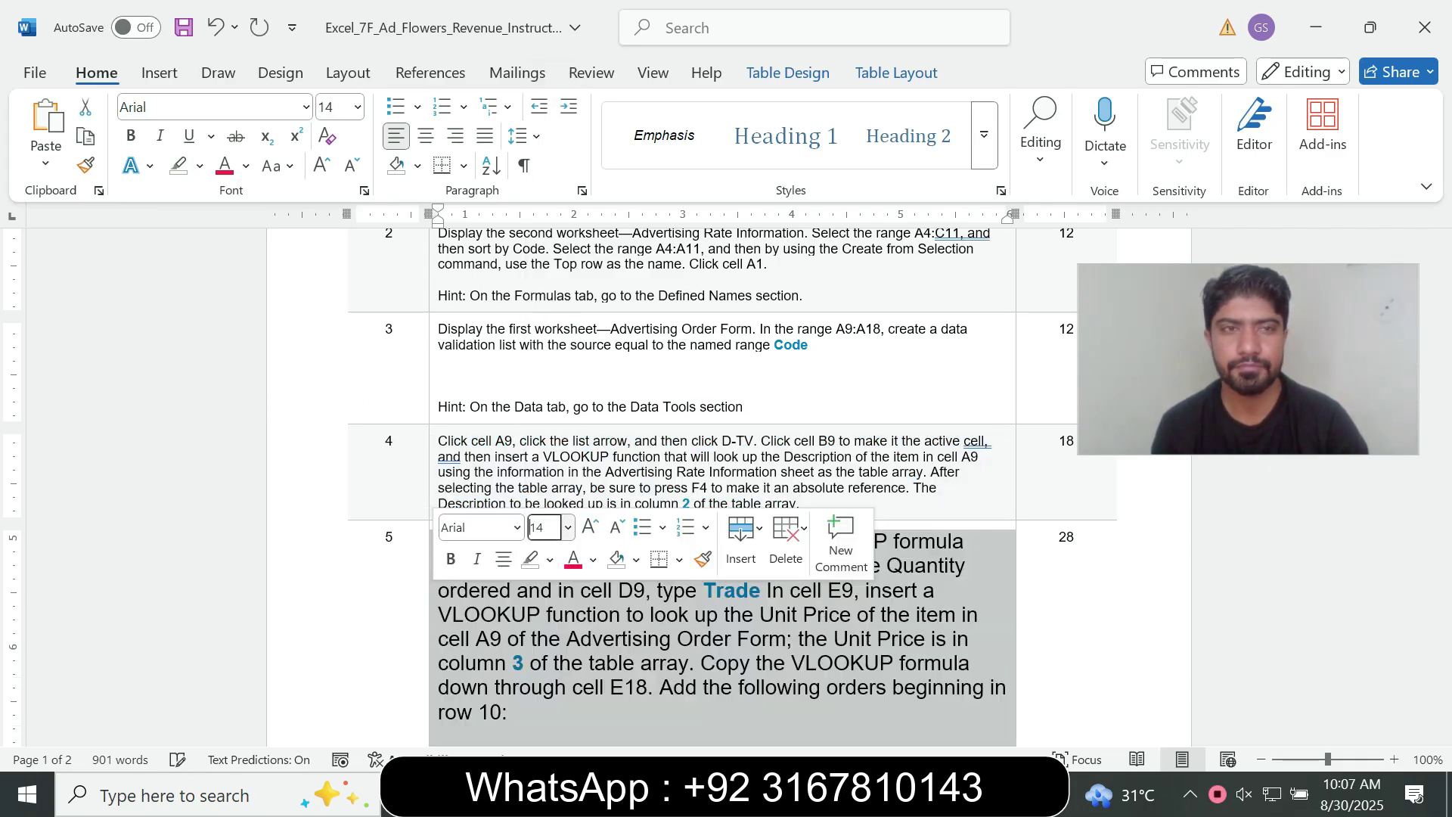
click(200, 165)
click(252, 245)
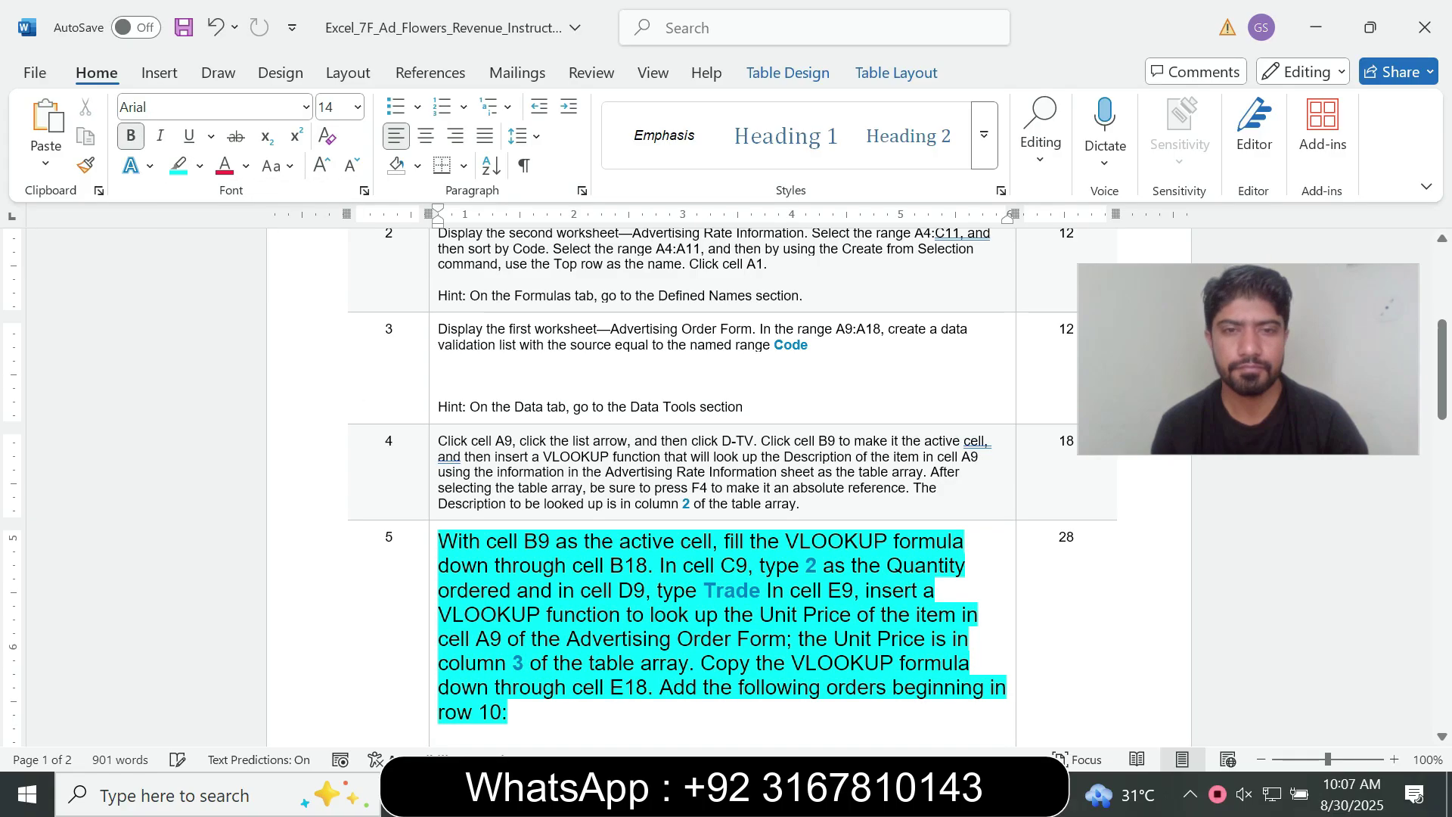
- Following step 5, switch to Excel and enter 2 as the quantity in cell C9 and Trade as the type in D9
drag(1443, 372, 1443, 399)
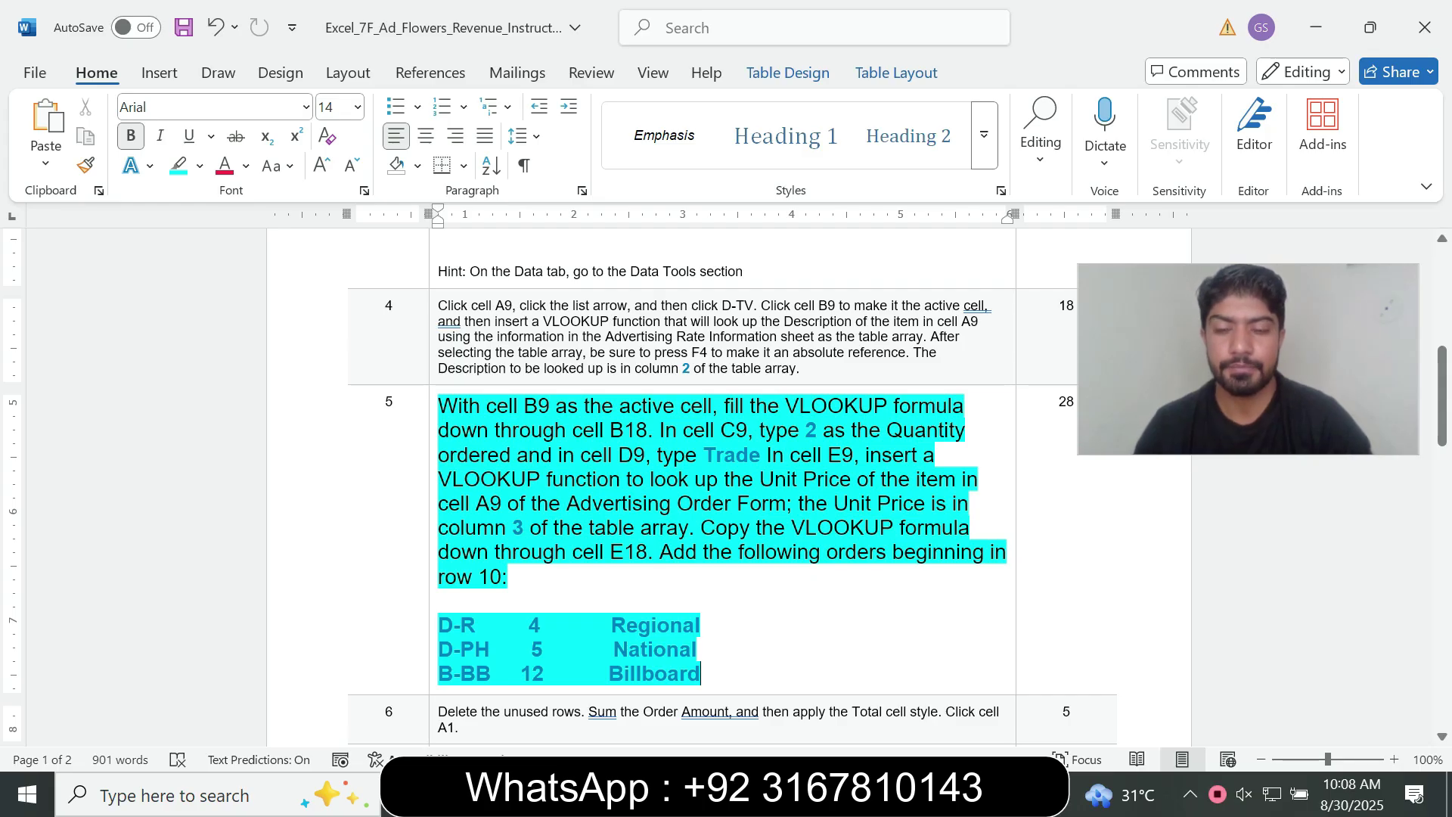
key(alt+Tab)
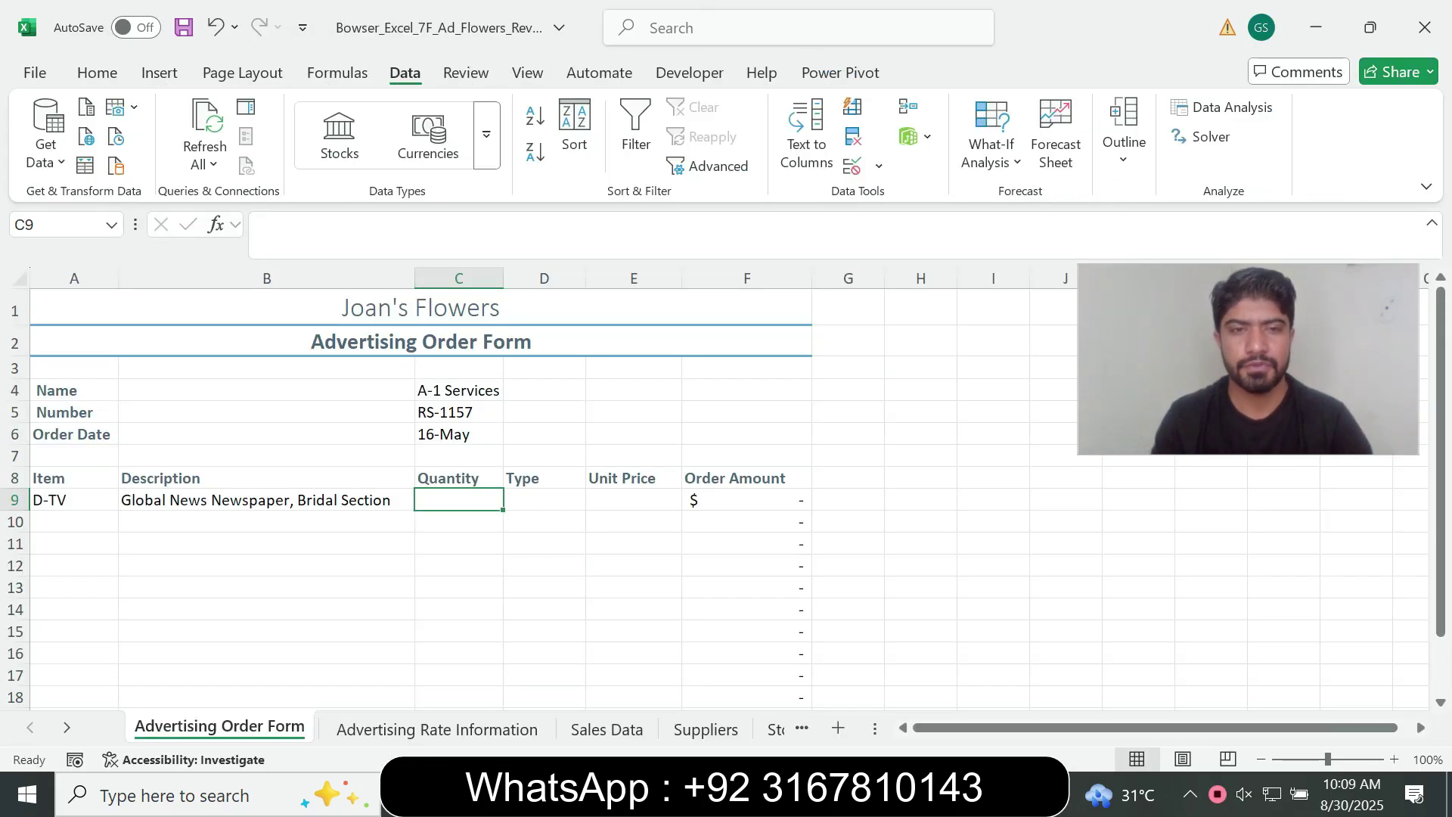
key(BackSpace)
text(2)
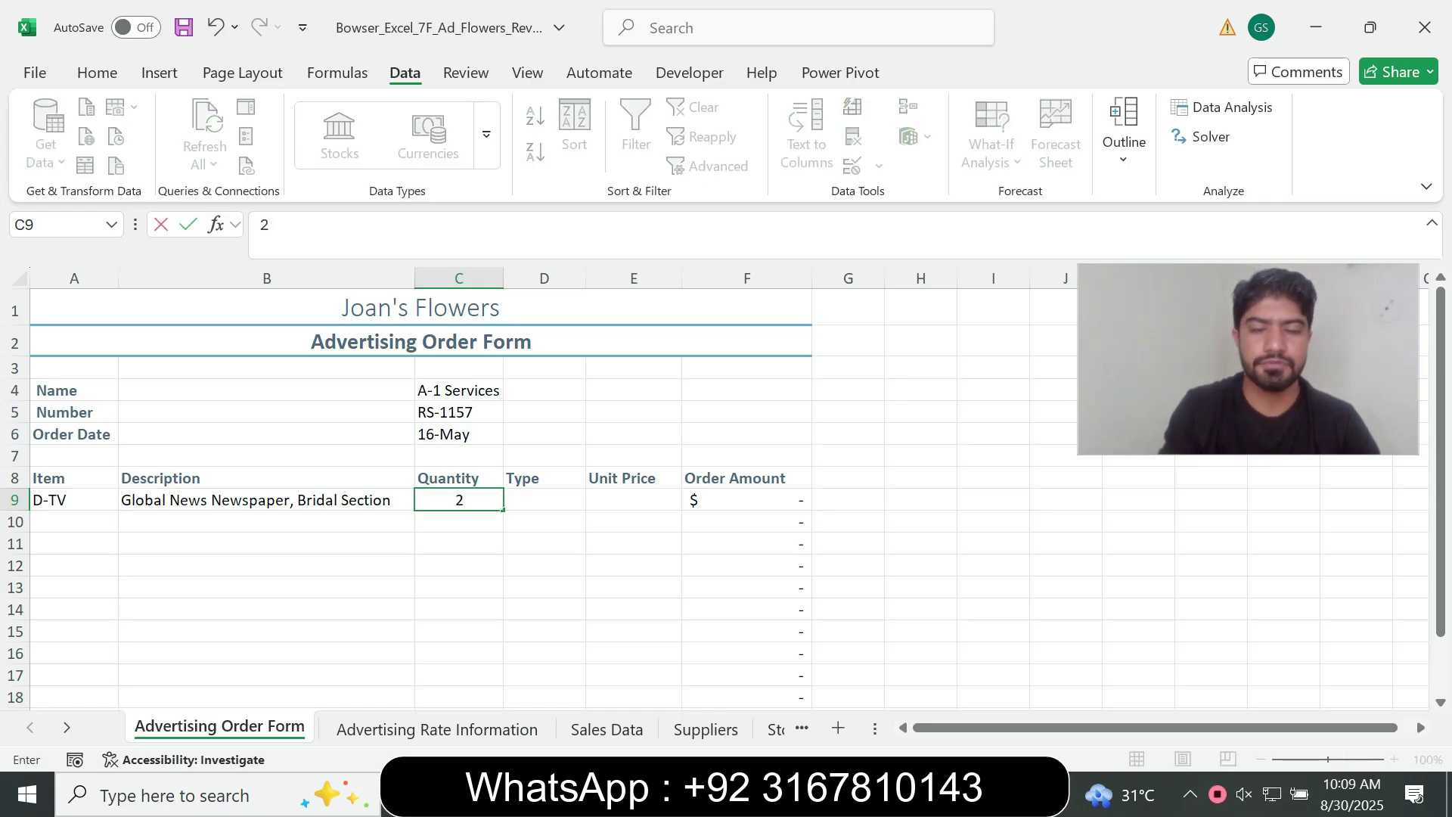
key(Tab)
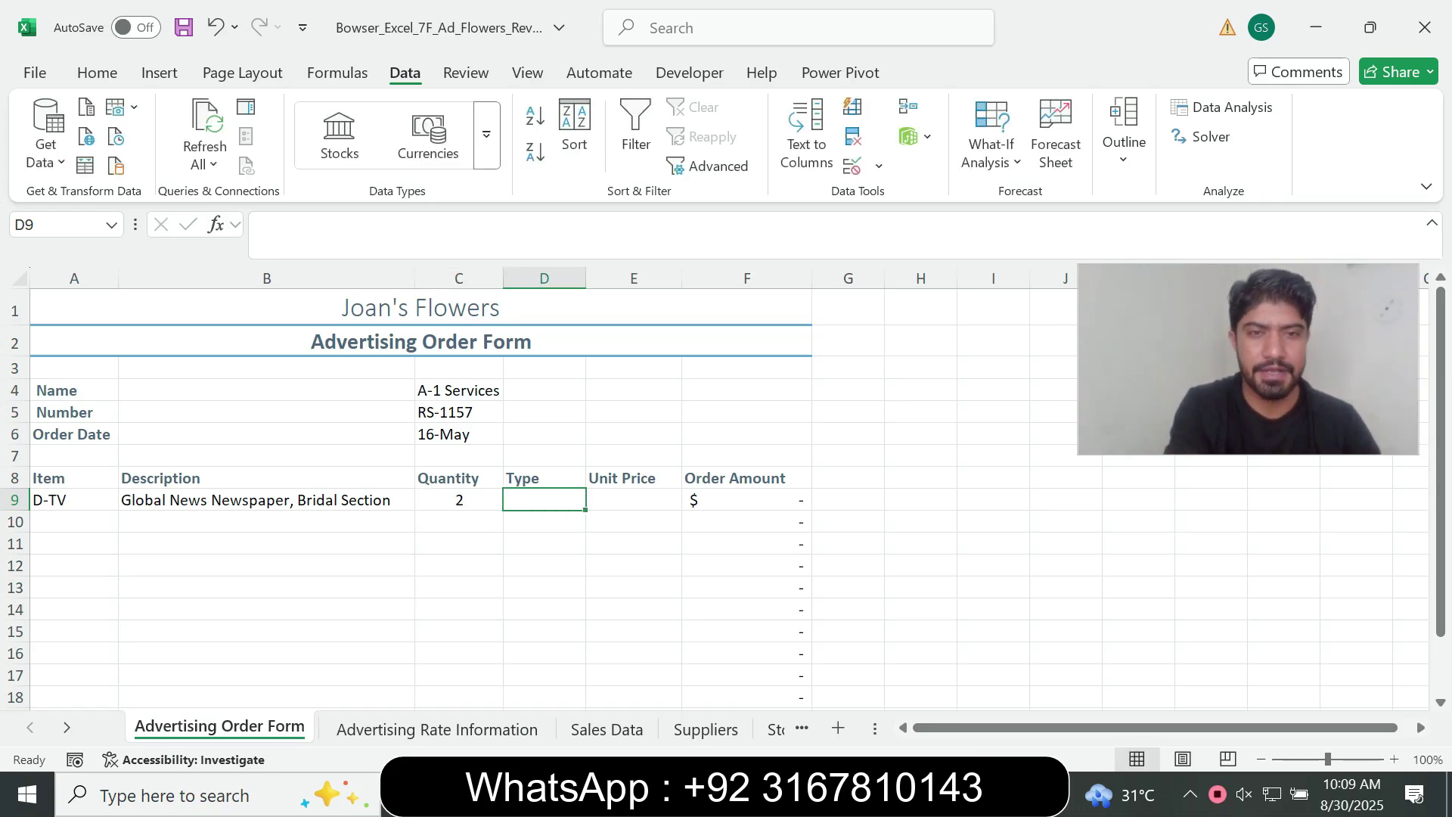
text(Tr)
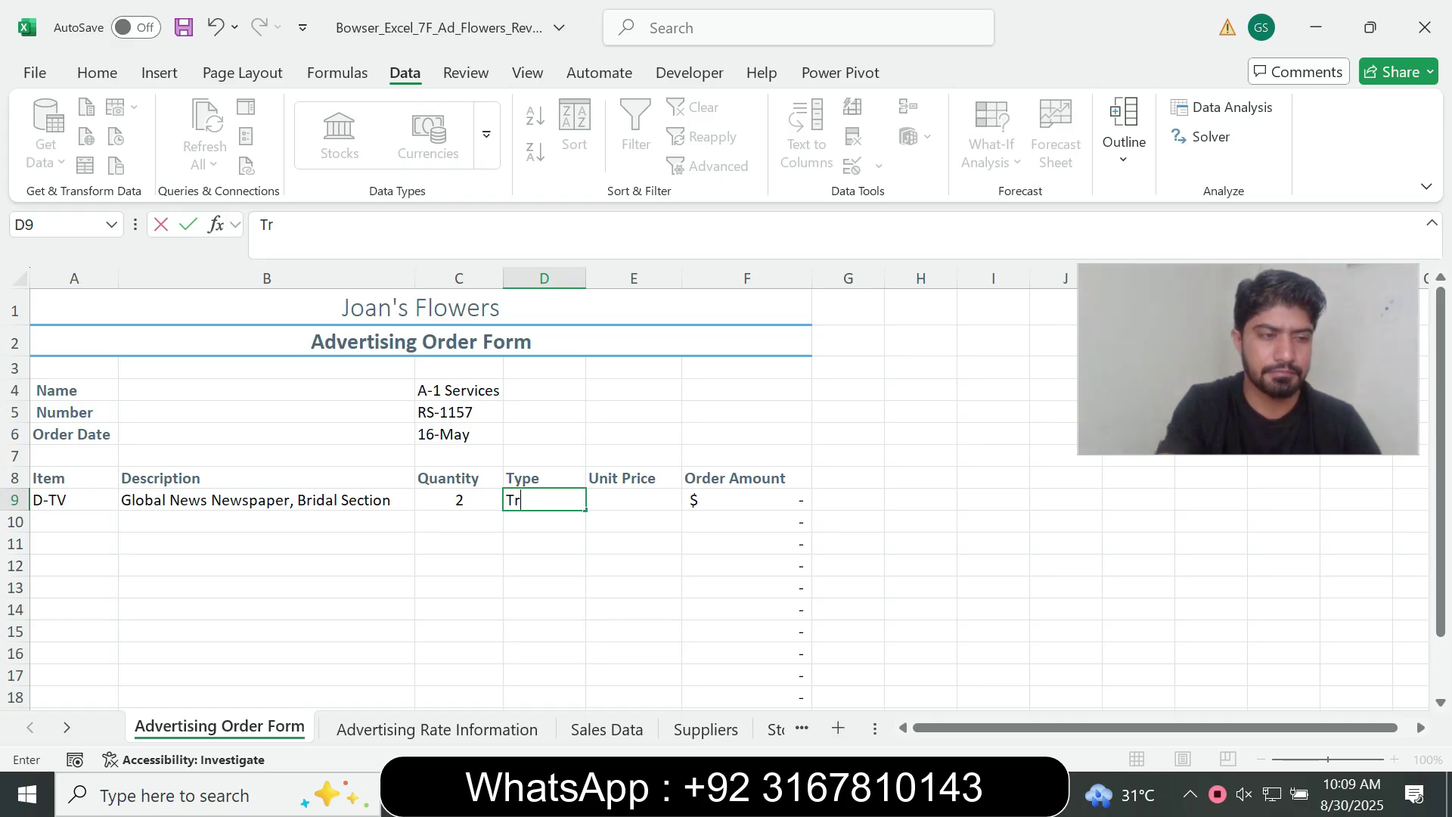
text(ades)
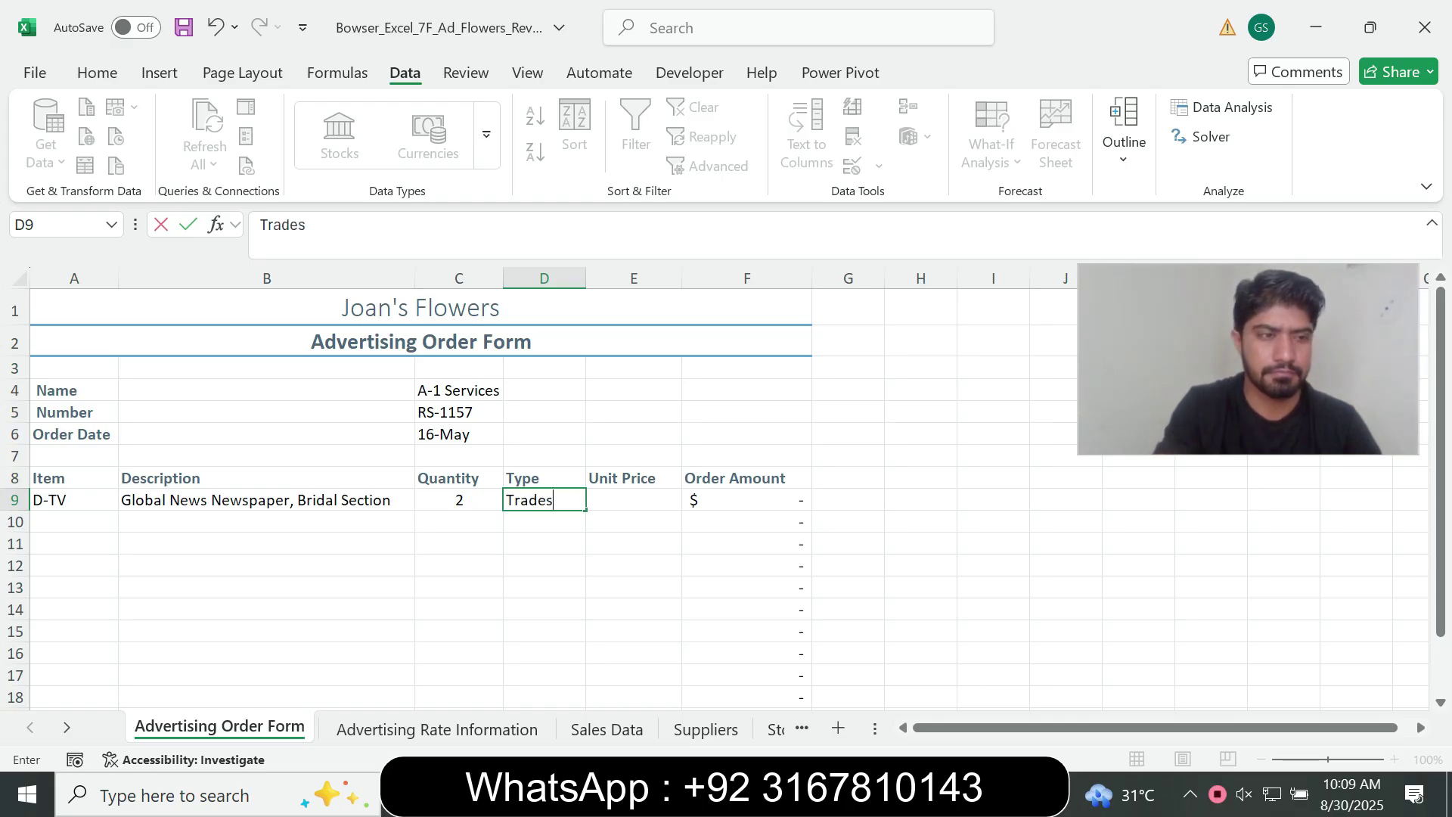
key(BackSpace)
key(Return)
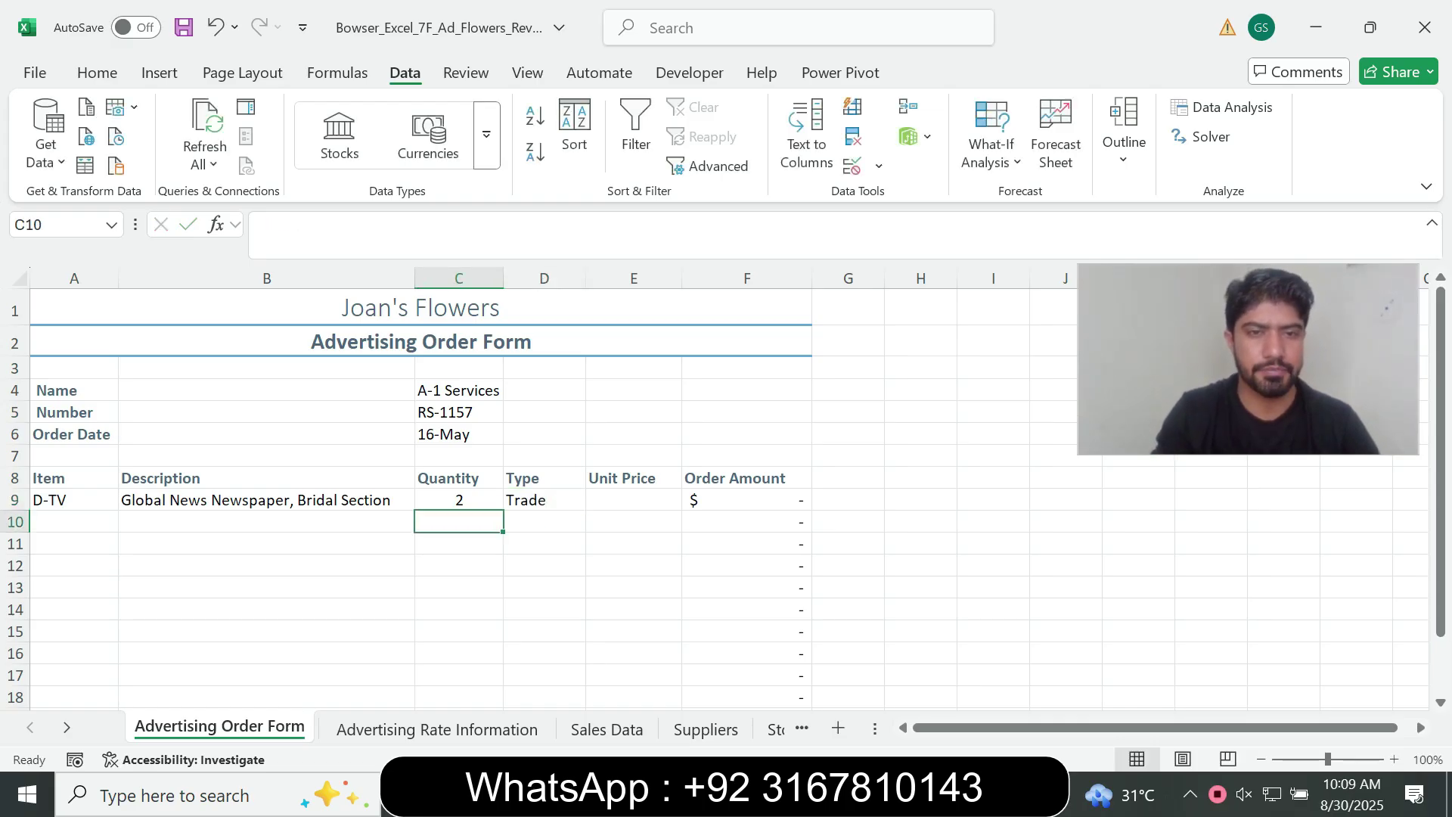
- Select cell E9, check the Unit Price lookup instruction of step 5 in Word, and return to Excel
click(544, 500)
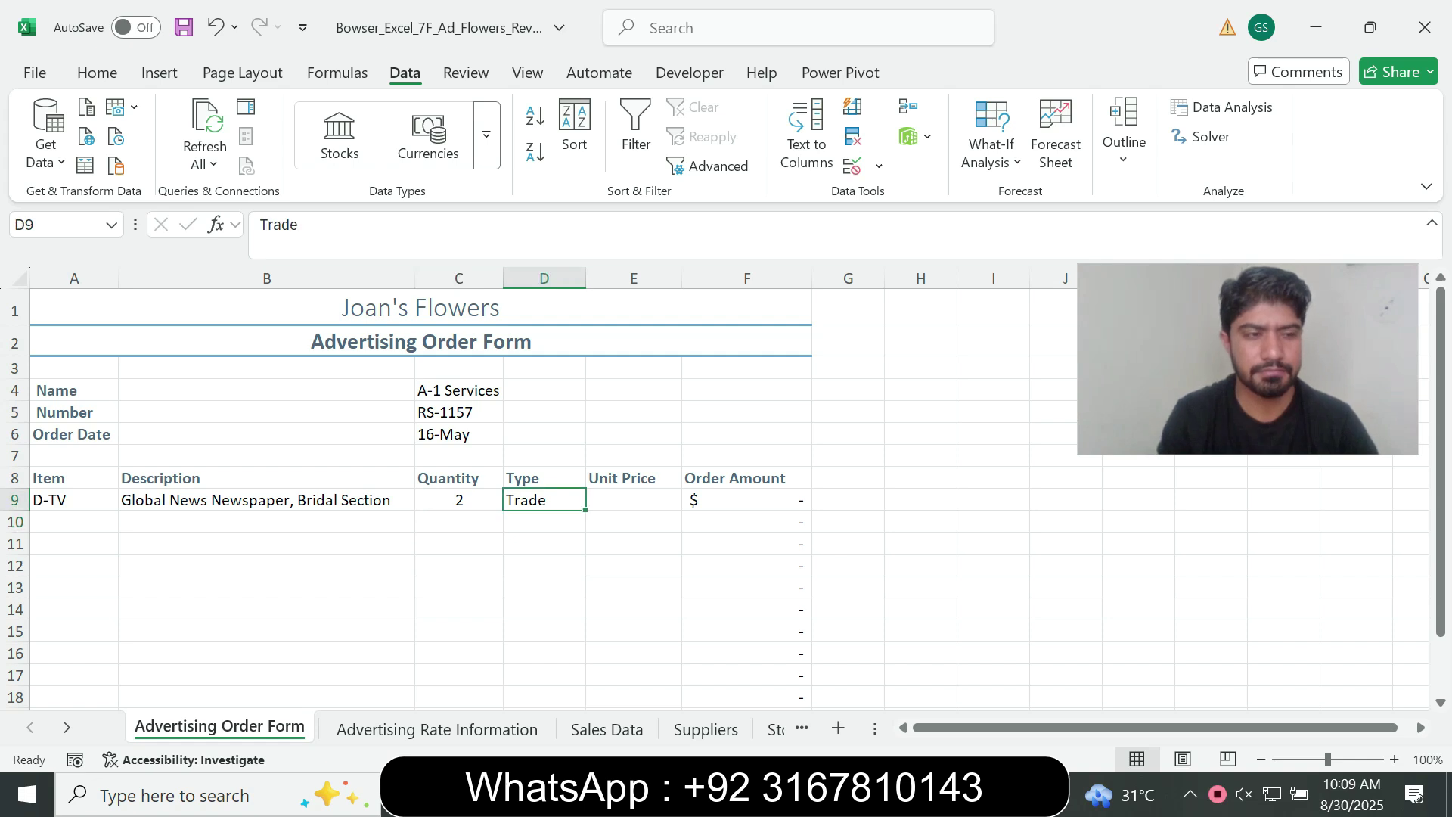
click(633, 500)
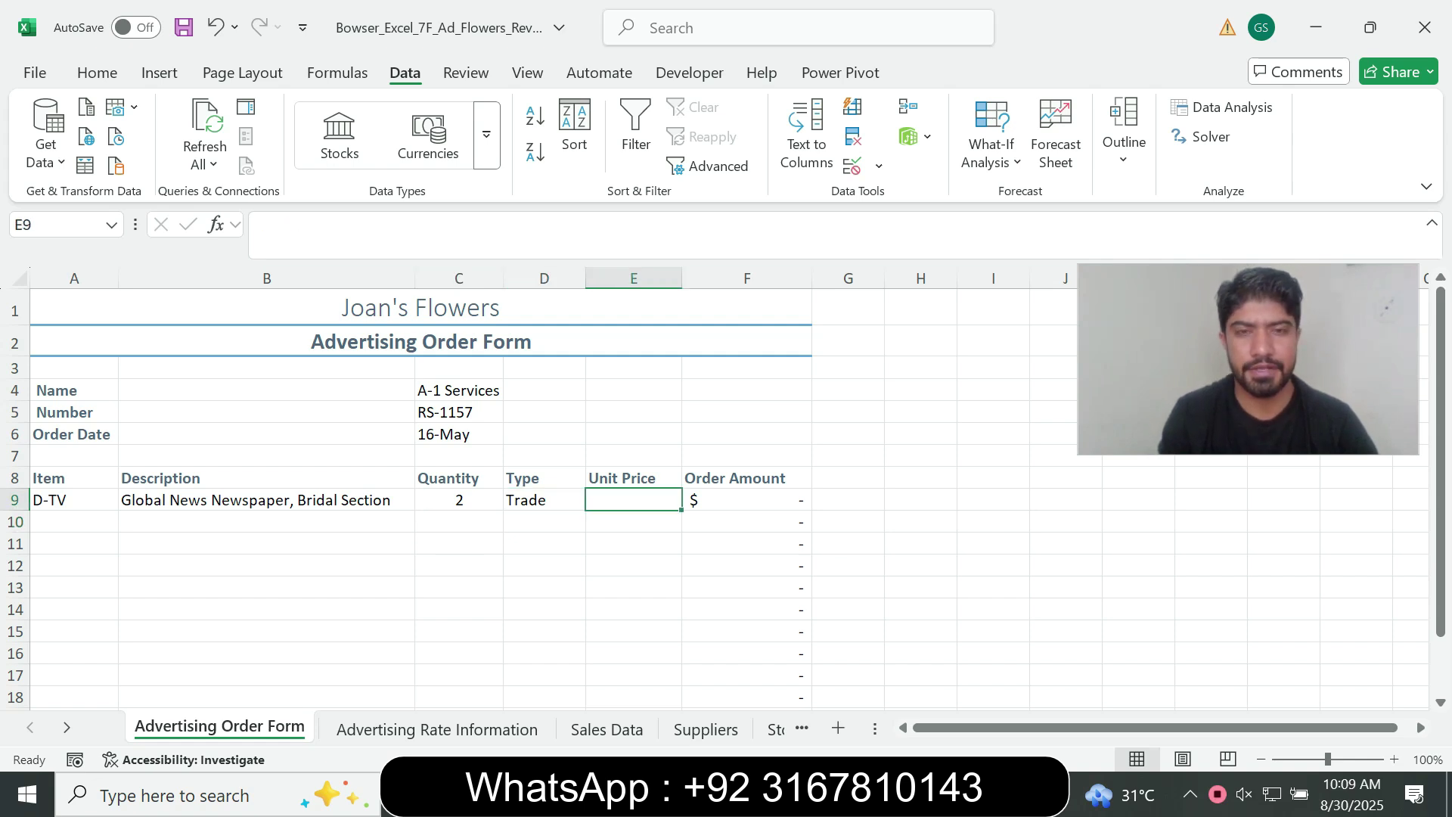
key(alt+Tab)
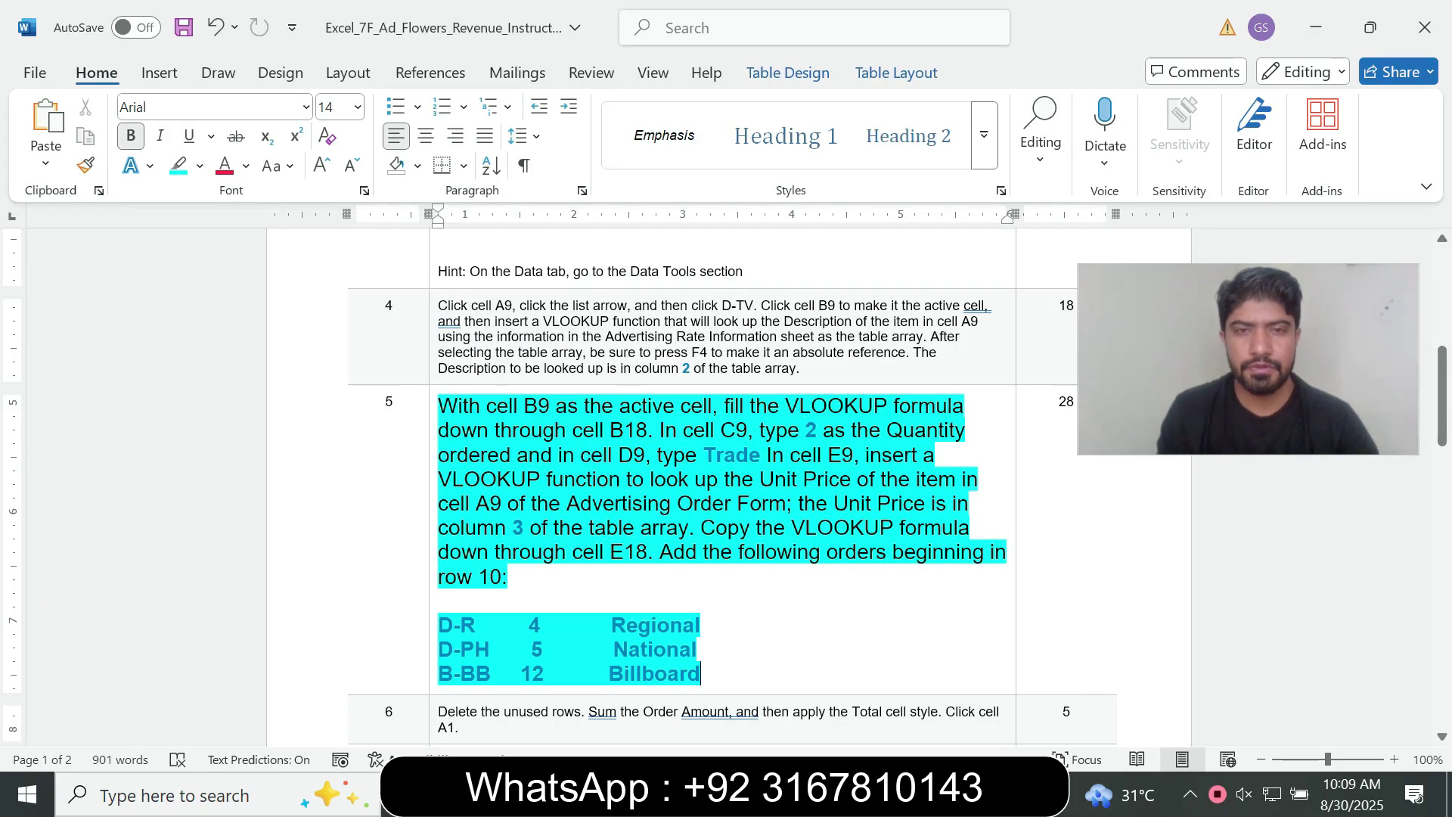
key(alt+Tab)
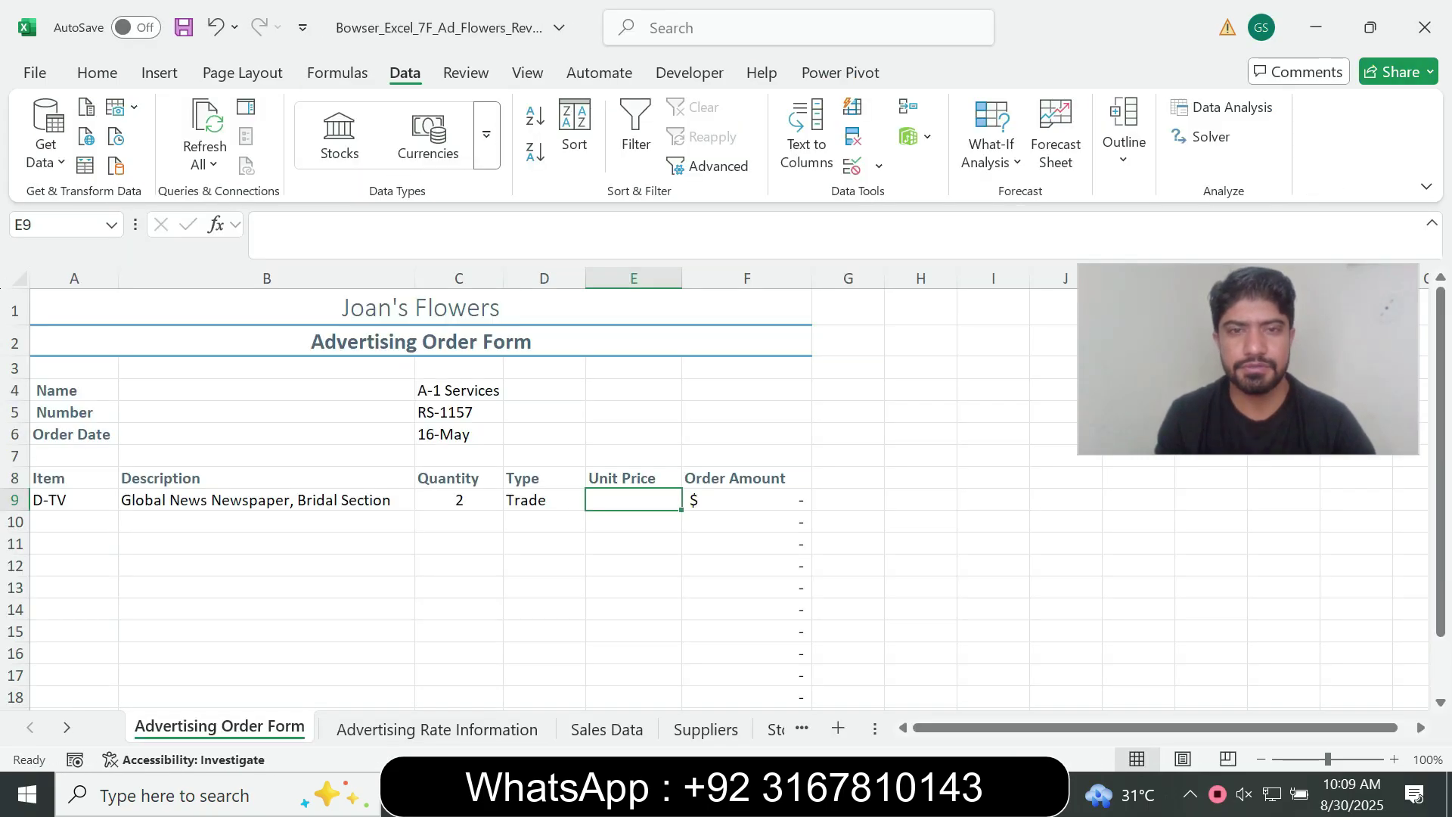
- Following step 5 in Word, try to enter =VLOOKUP(A9, 'Advertising Rate Information'ISA$4:$C$11, 3, FALSE) in cell E9 of the Excel order form
key(alt+Tab)
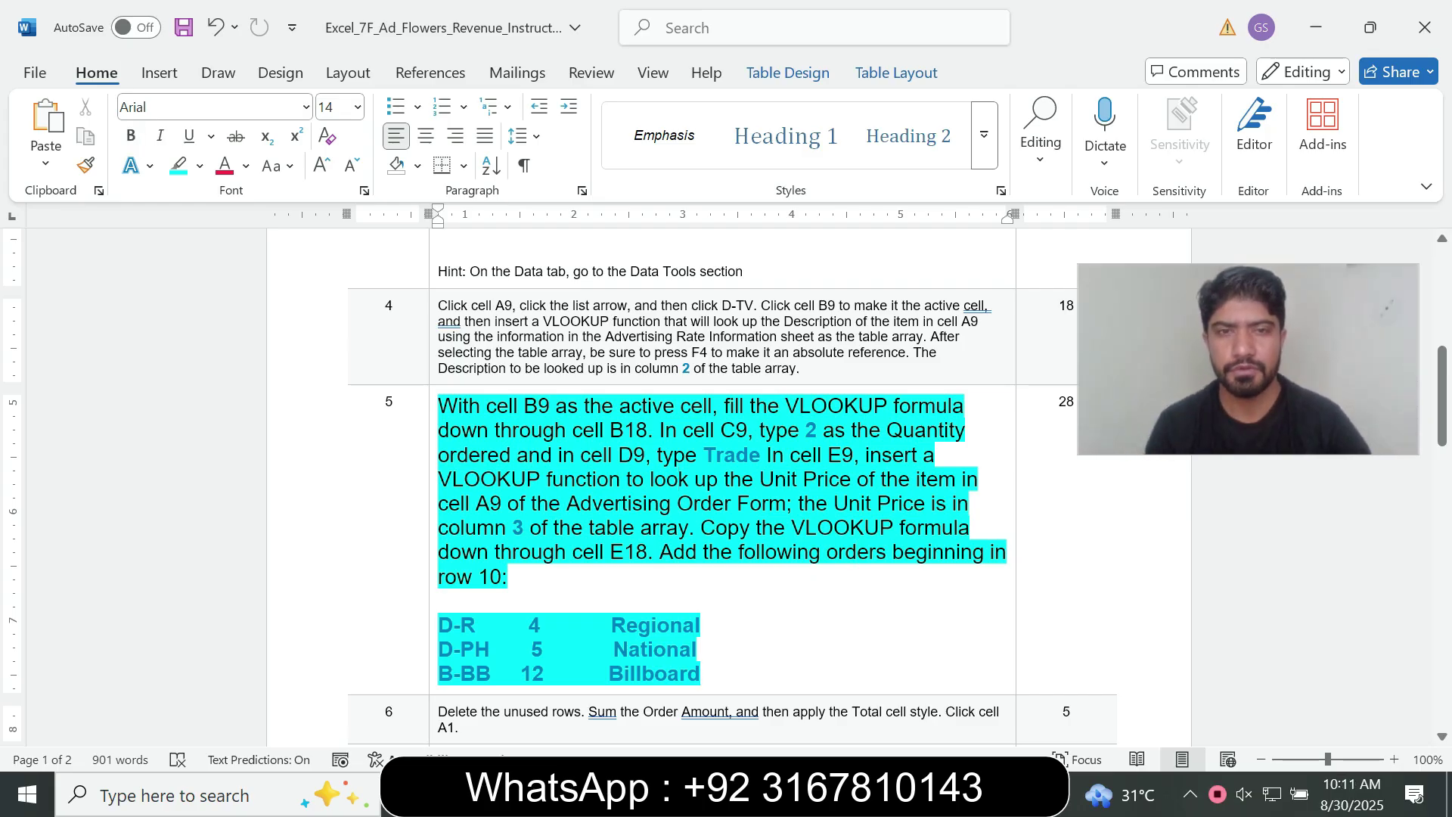
drag(439, 406, 699, 455)
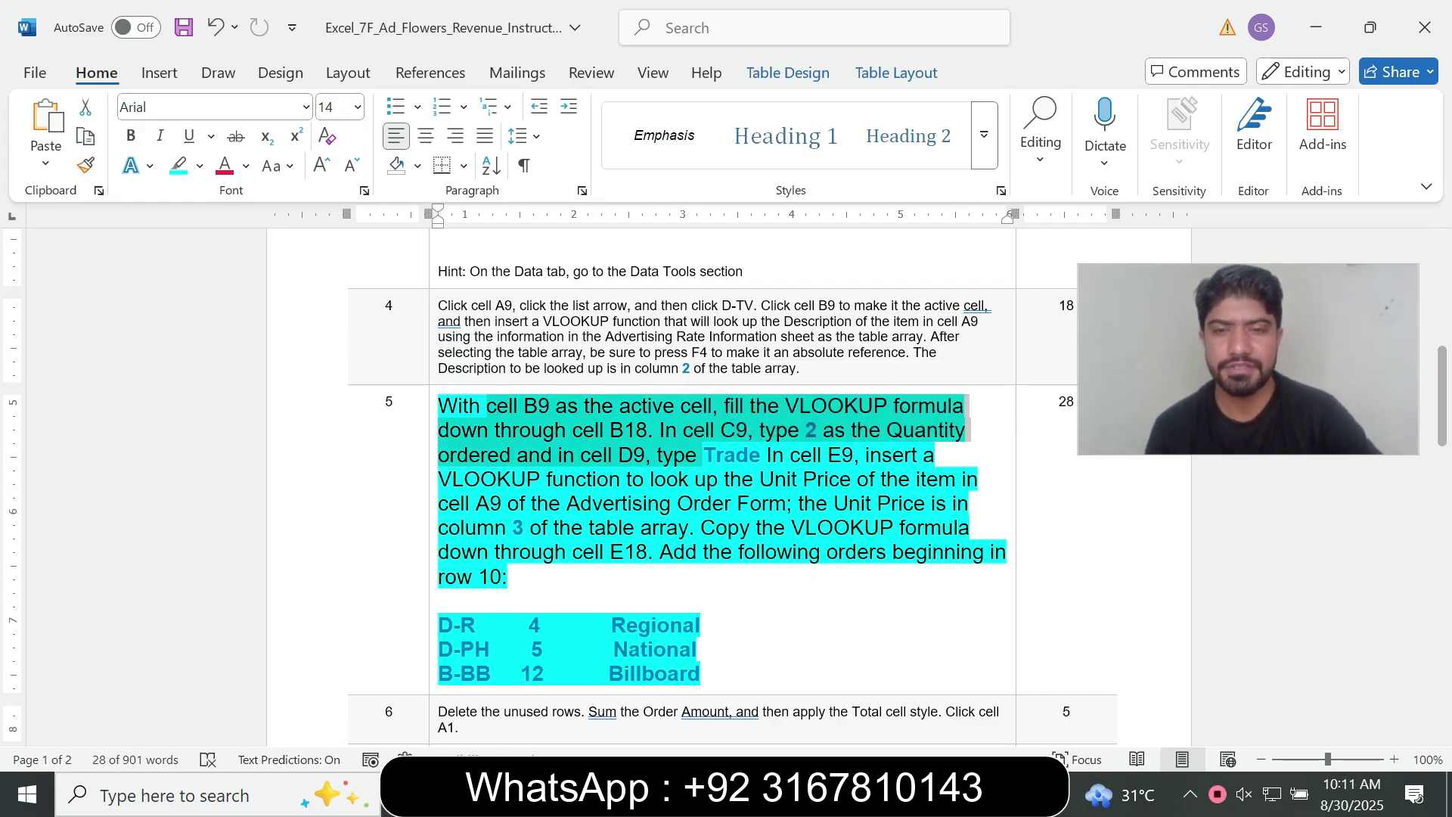
key(alt+Tab)
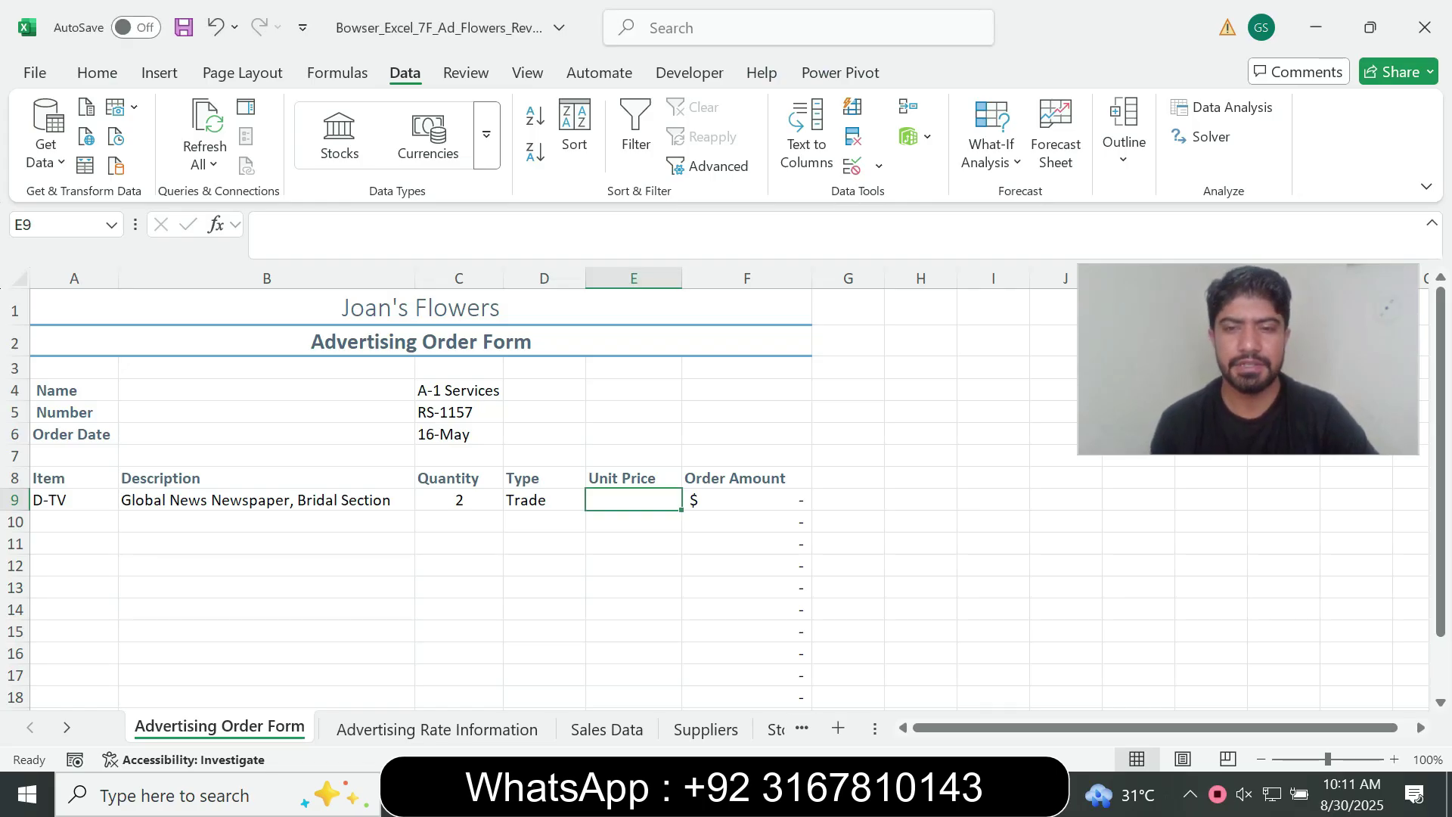
key(alt+Tab)
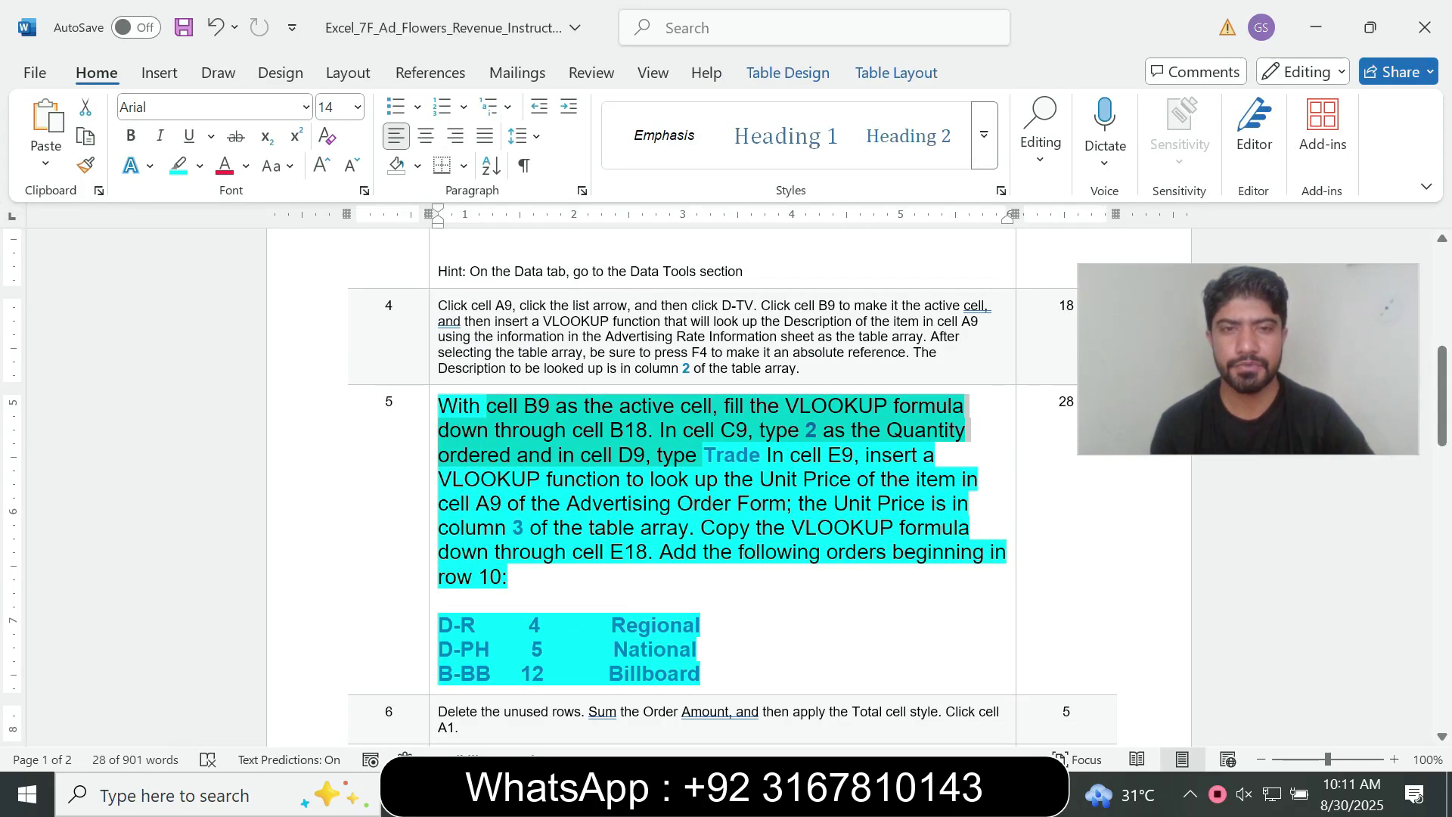
key(alt+Tab)
click(261, 225)
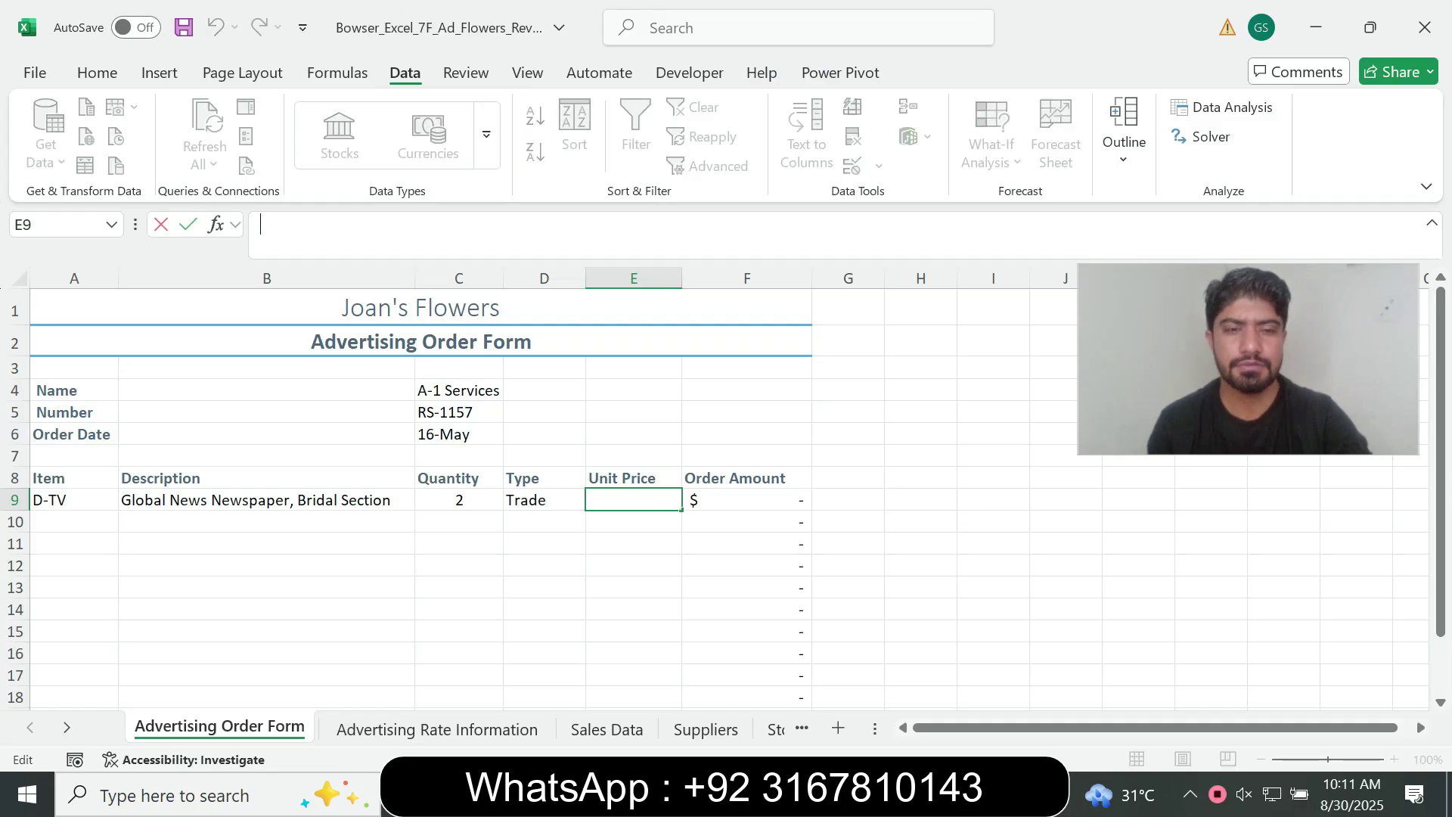
text(VLOOKUP(A9, 'Advertising Rate Information'!$A$4:$C$11, 3, FALSE)
key(Home)
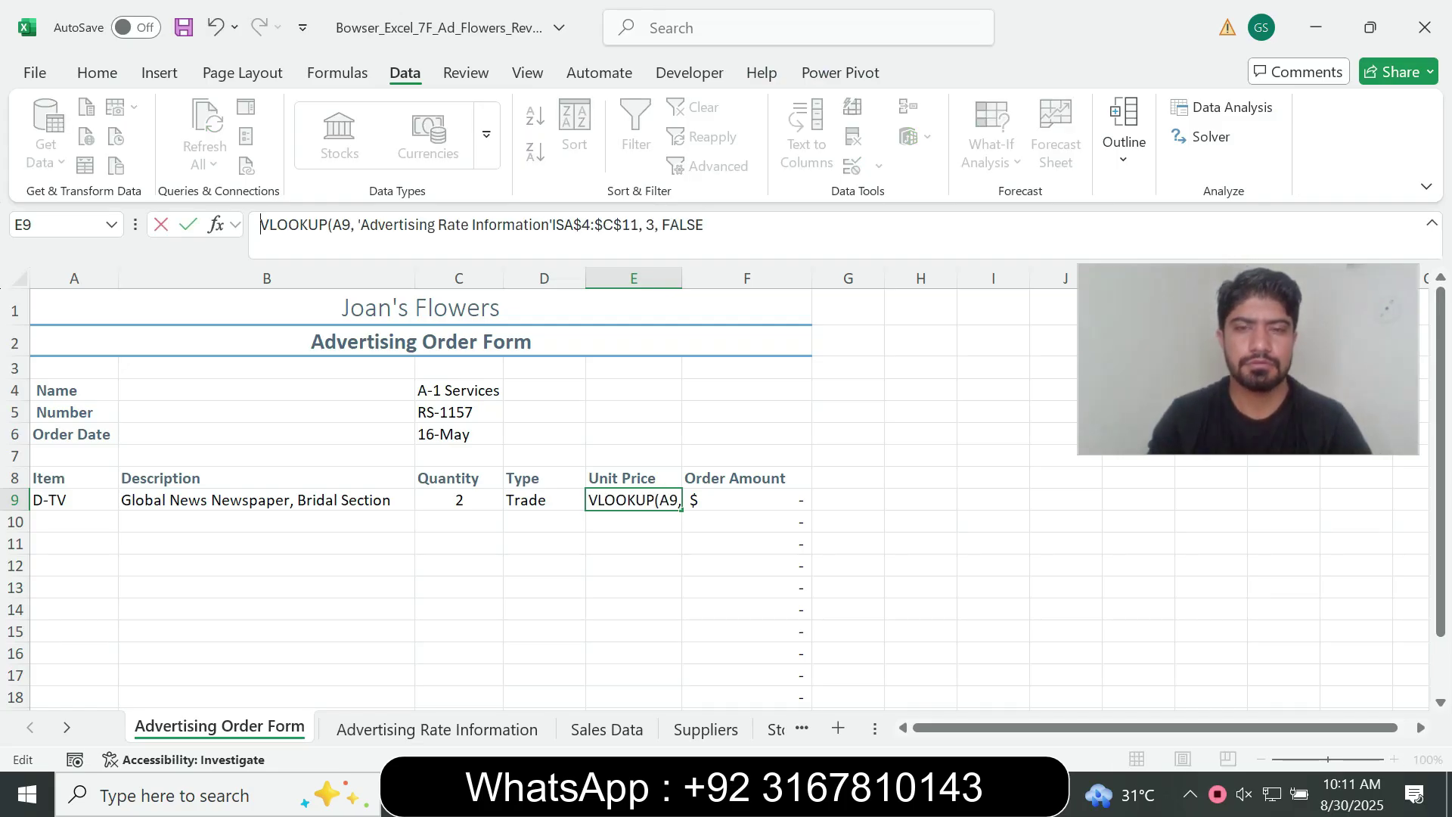
text(=)
key(End)
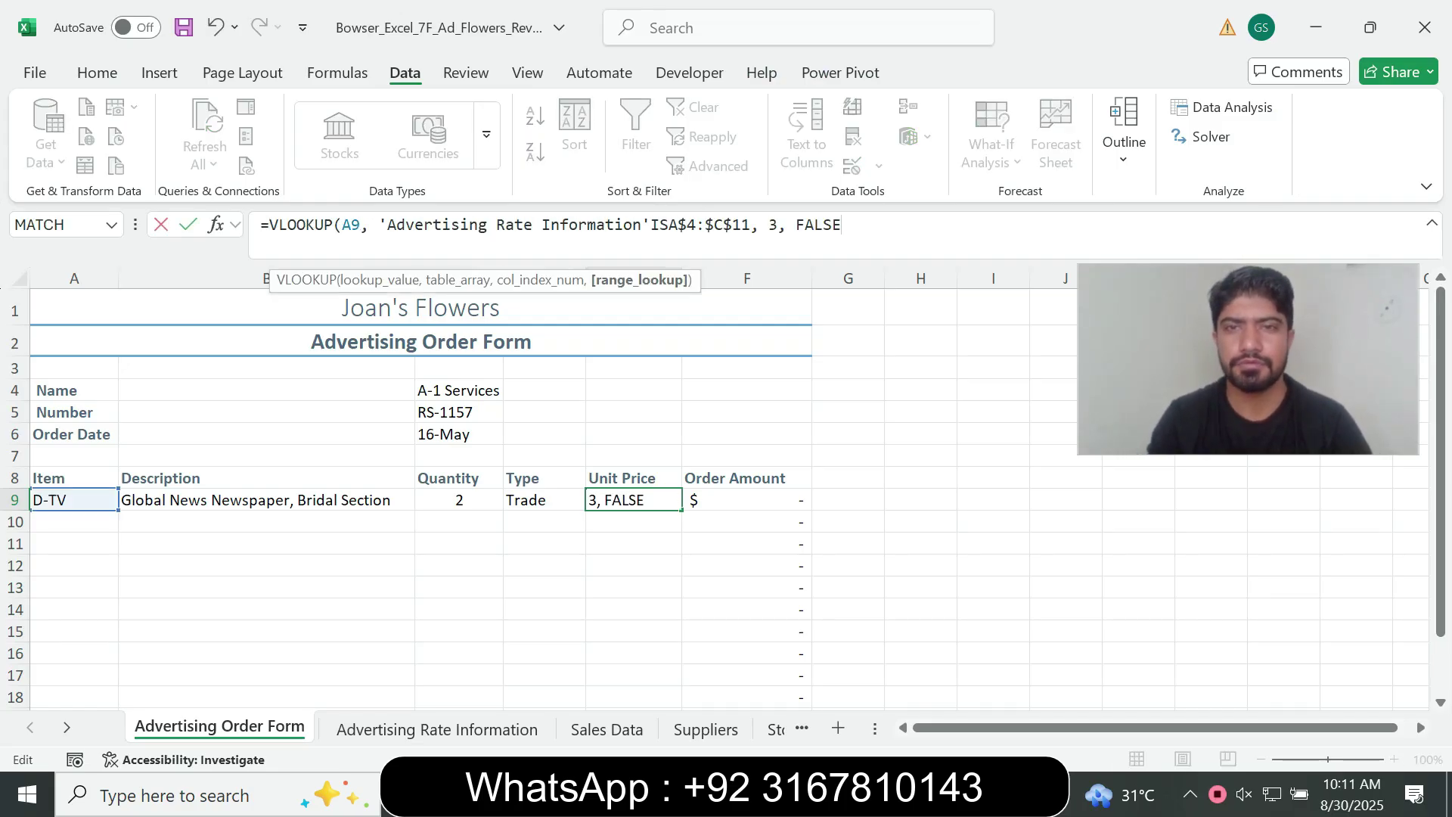
text())
key(Return)
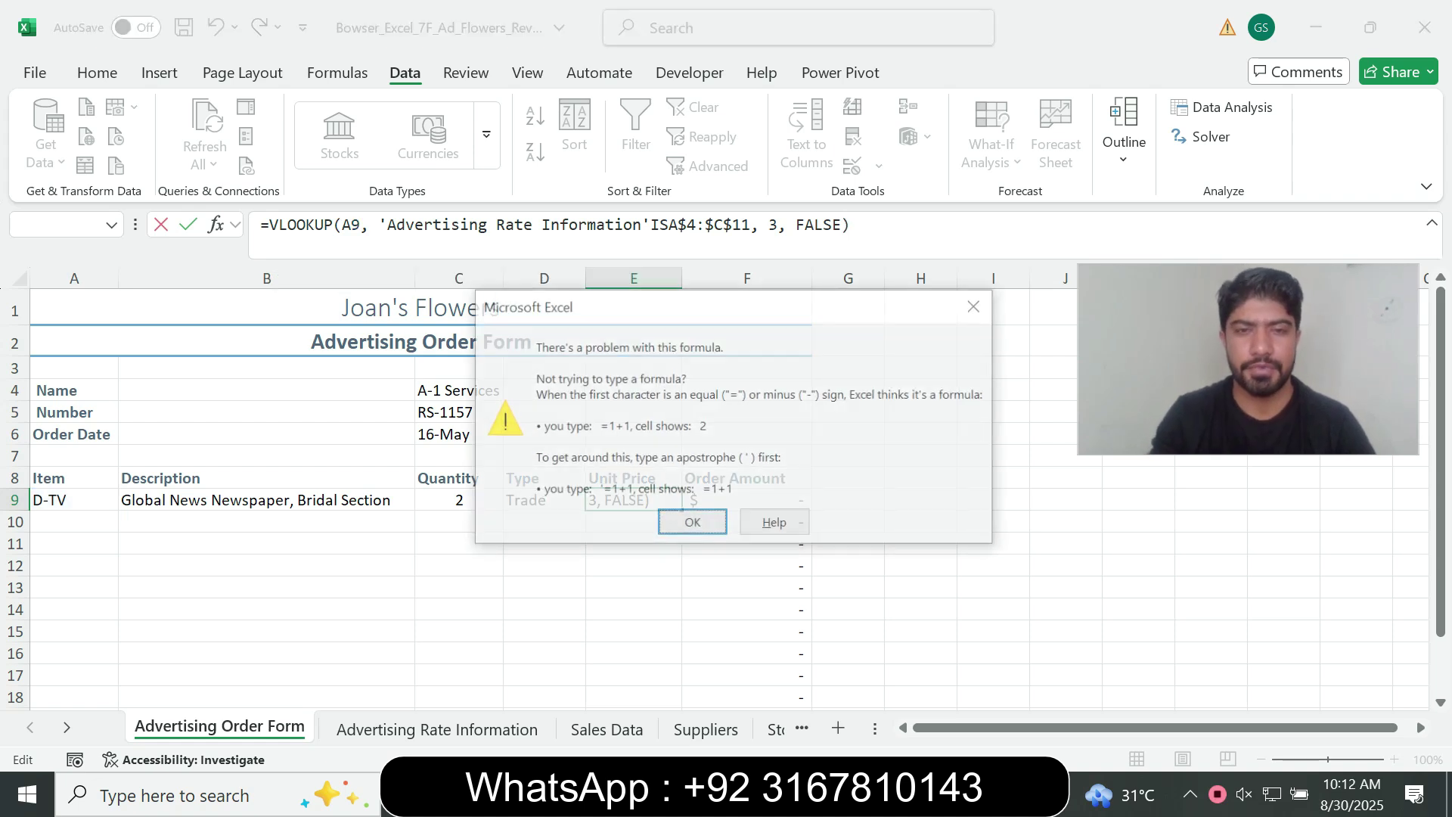
key(Return)
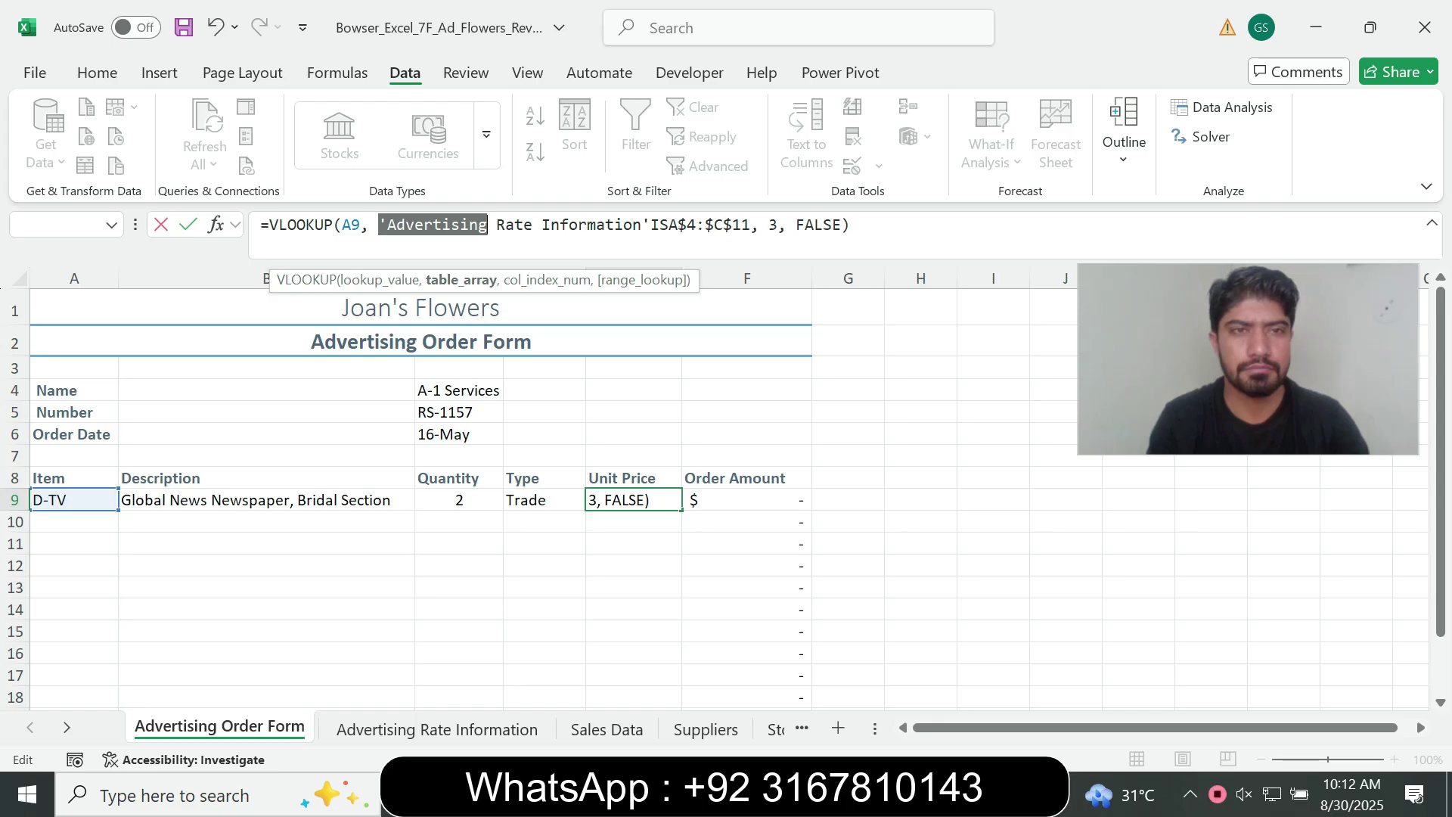
- In E9's formula, replace the stray I after the Advertising Rate Information sheet name with an exclamation mark and confirm
click(432, 224)
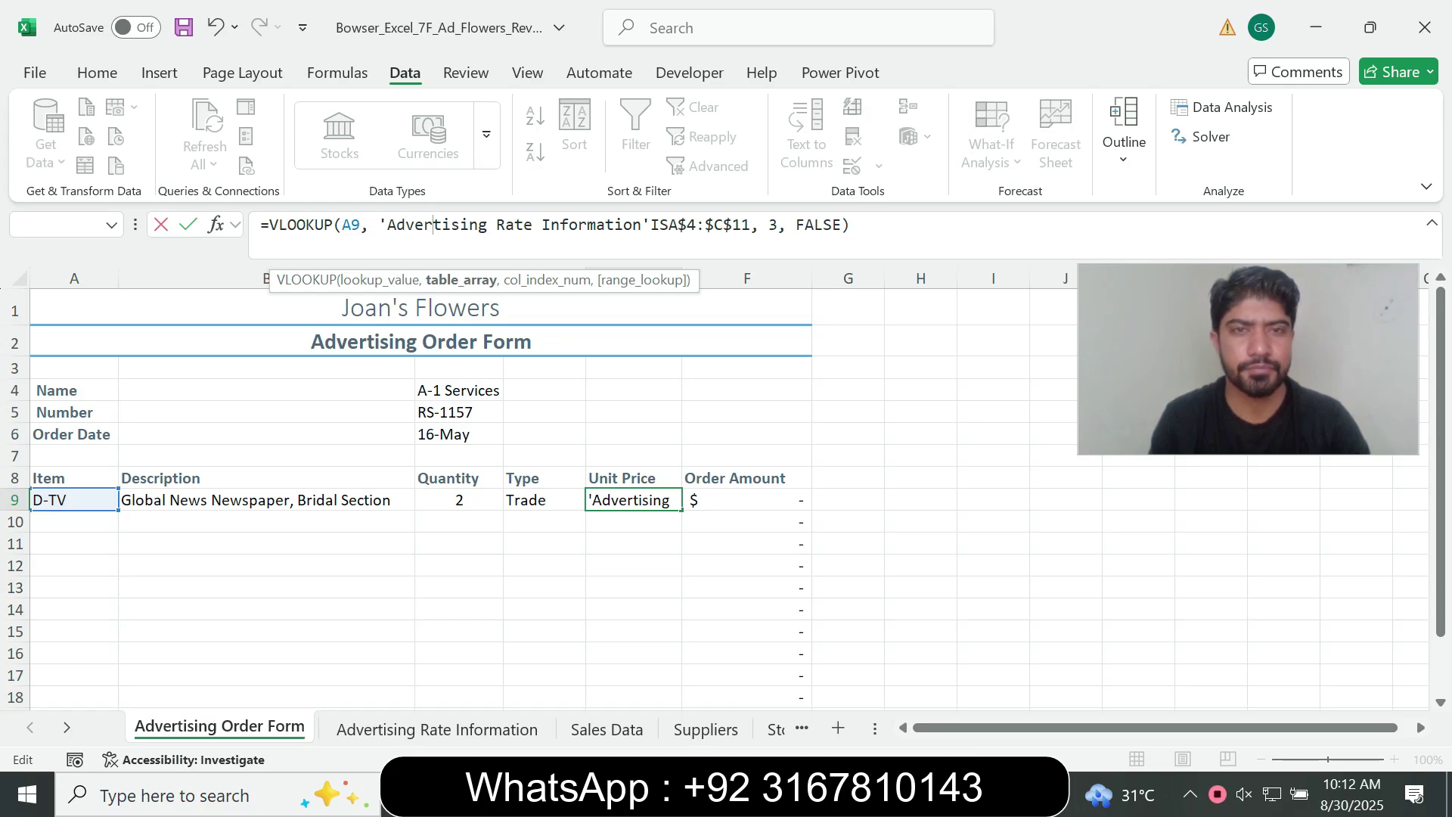
click(669, 224)
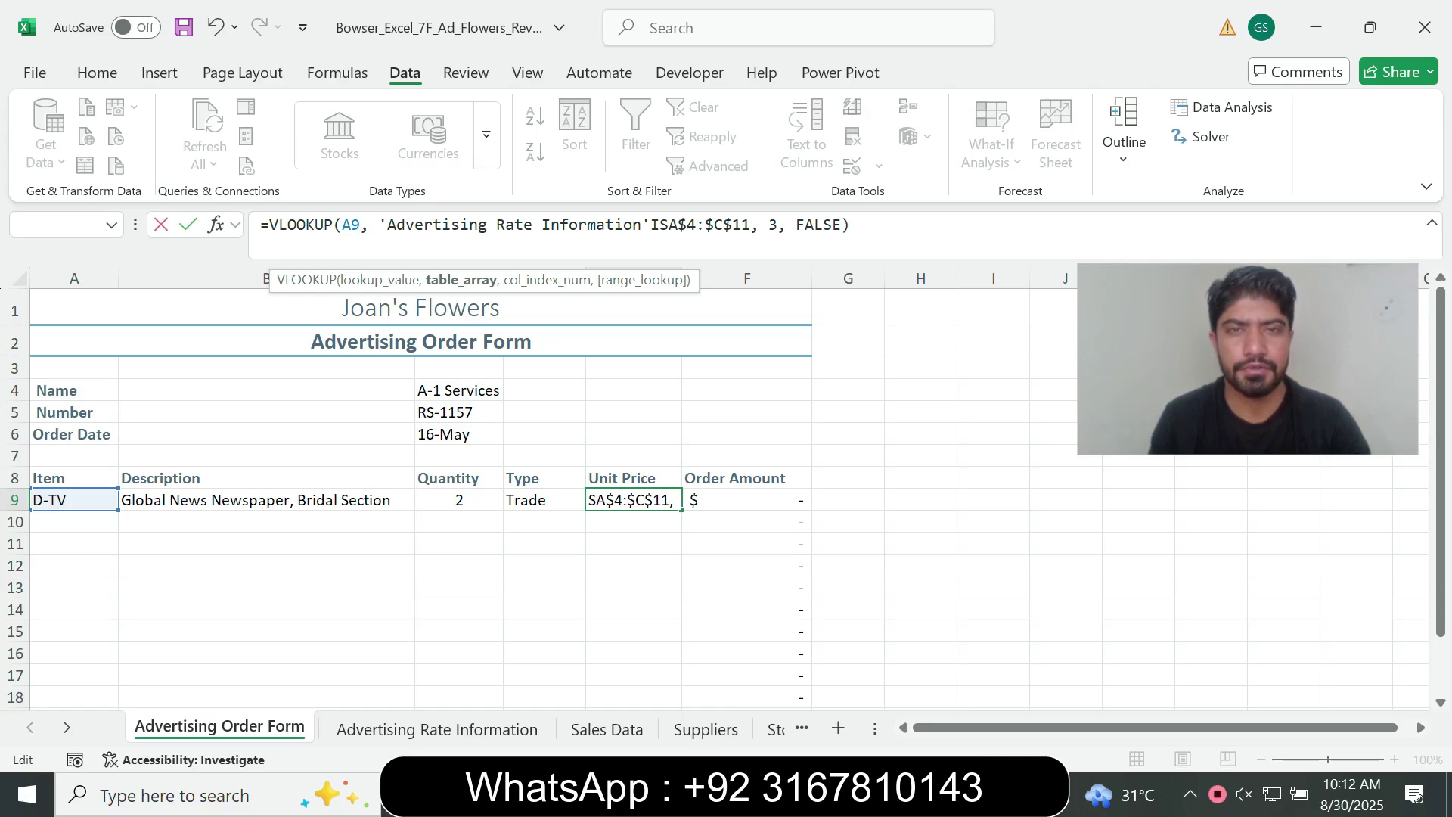
key(BackSpace)
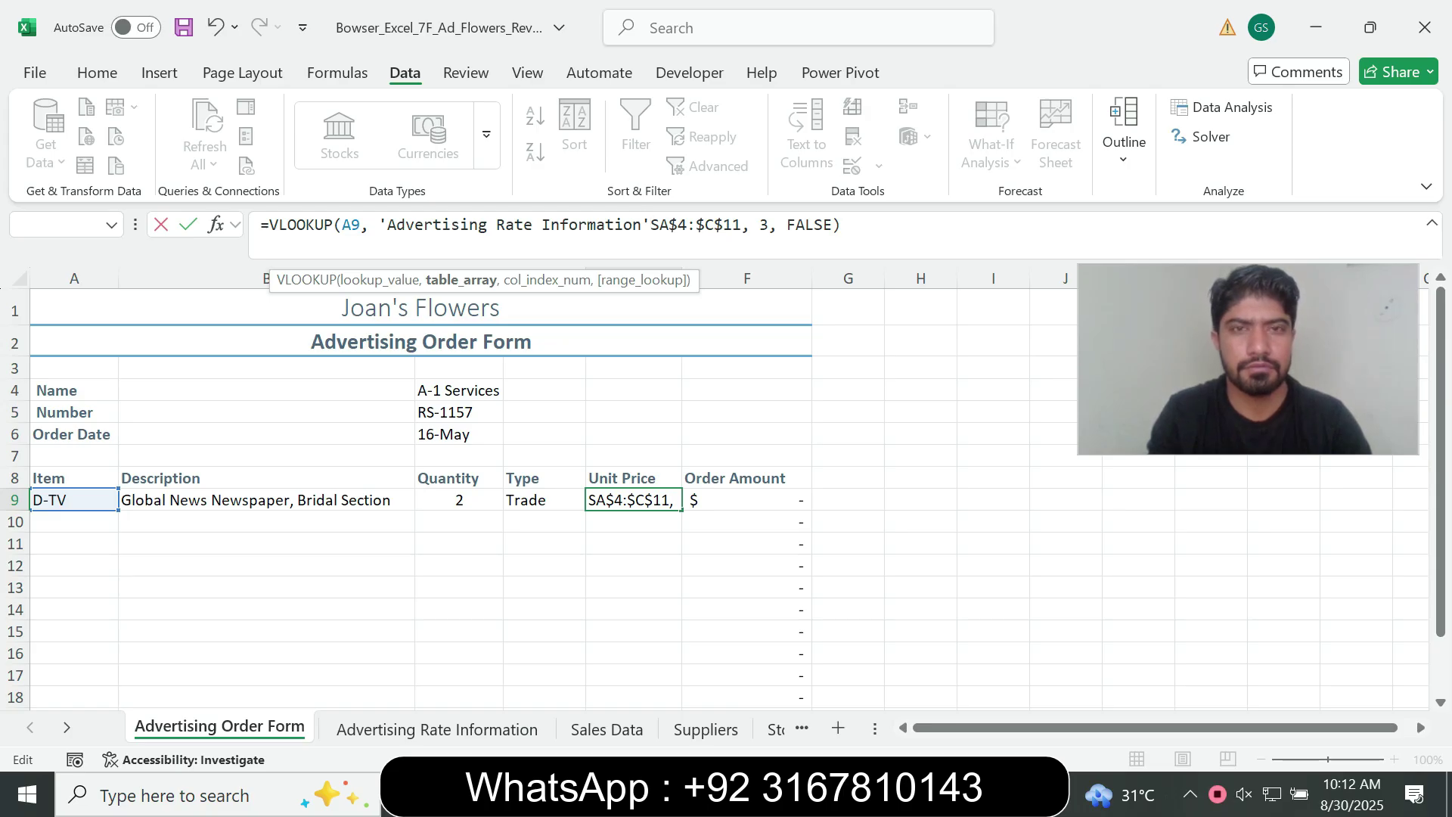
text(!)
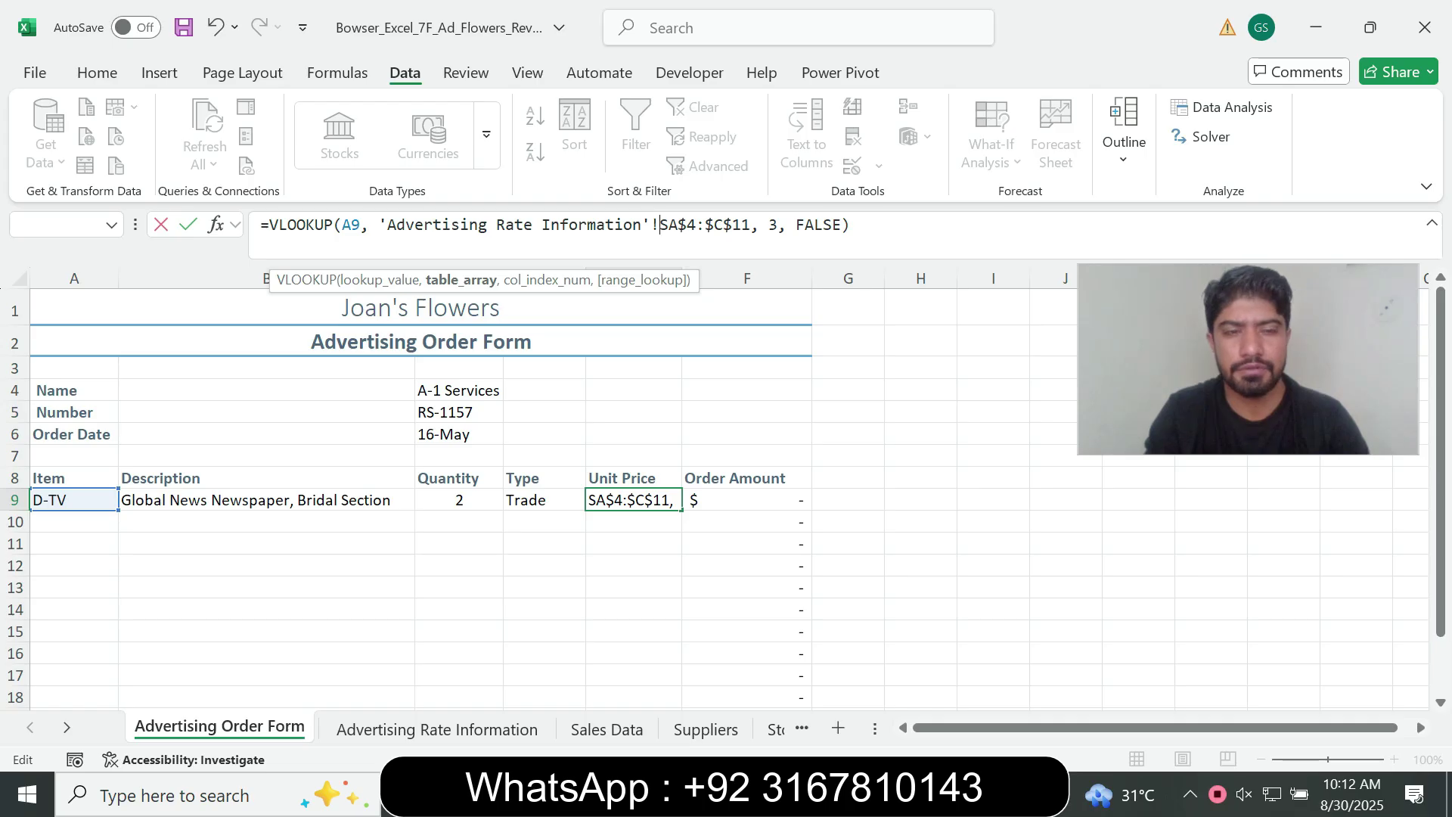
key(Return)
- Try removing the space before the sheet name in E9's VLOOKUP formula
click(633, 500)
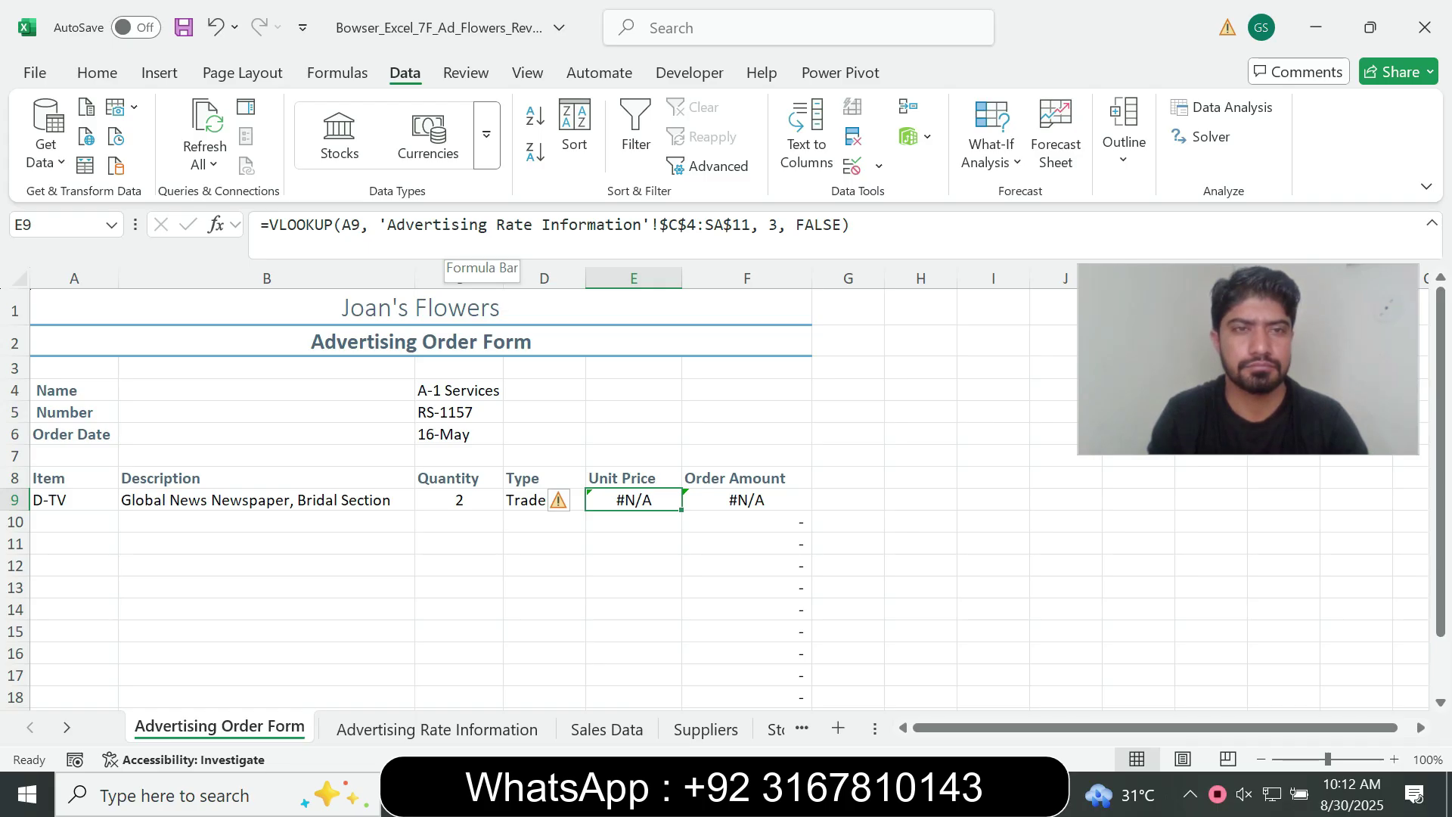
click(378, 224)
key(BackSpace)
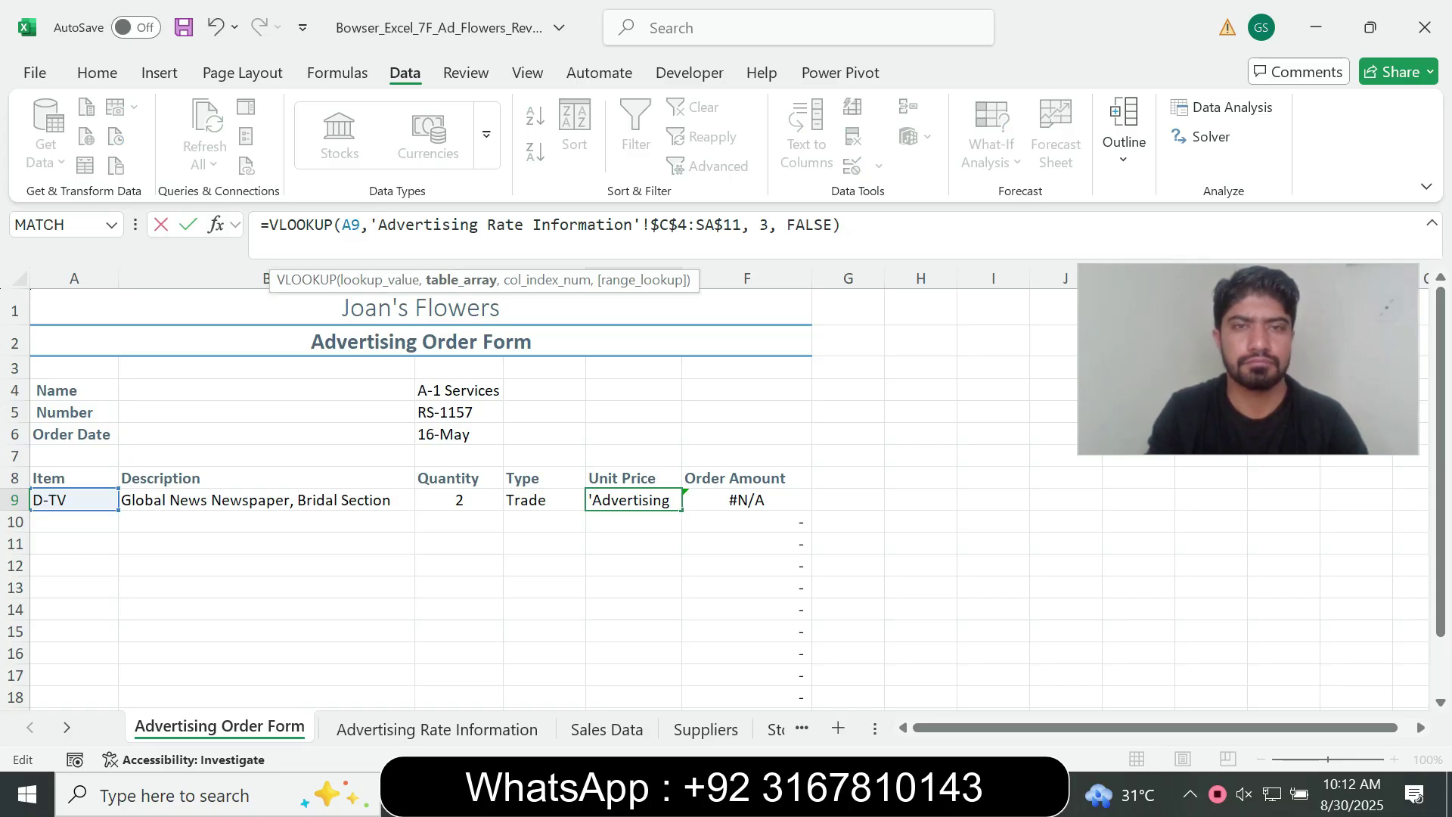
key(Return)
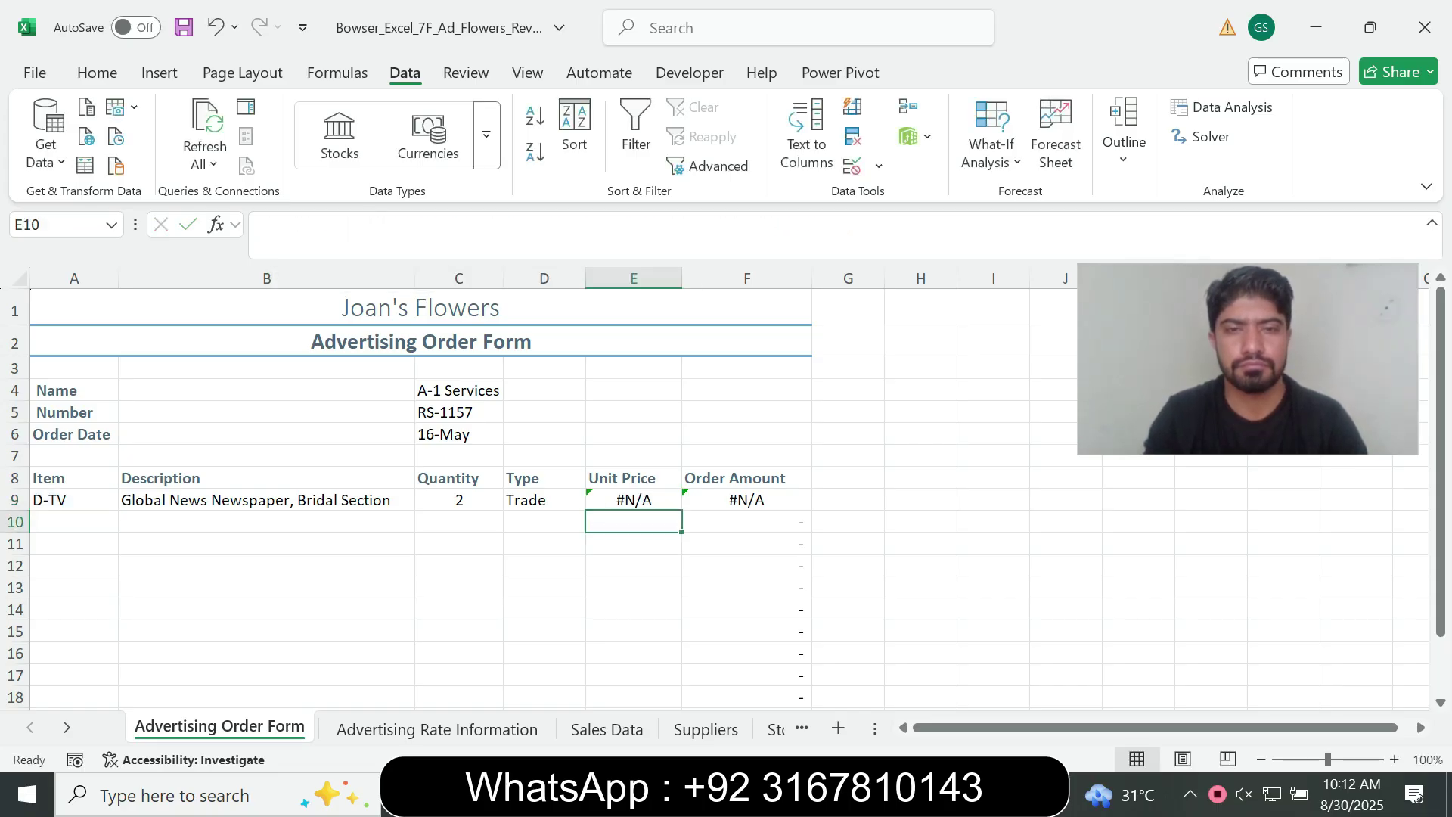
- Correct the table array in E9's Unit Price VLOOKUP to 'Advertising Rate Information'!$A$4:$C$11, checking step 5 in Word, and confirm the formula
click(634, 500)
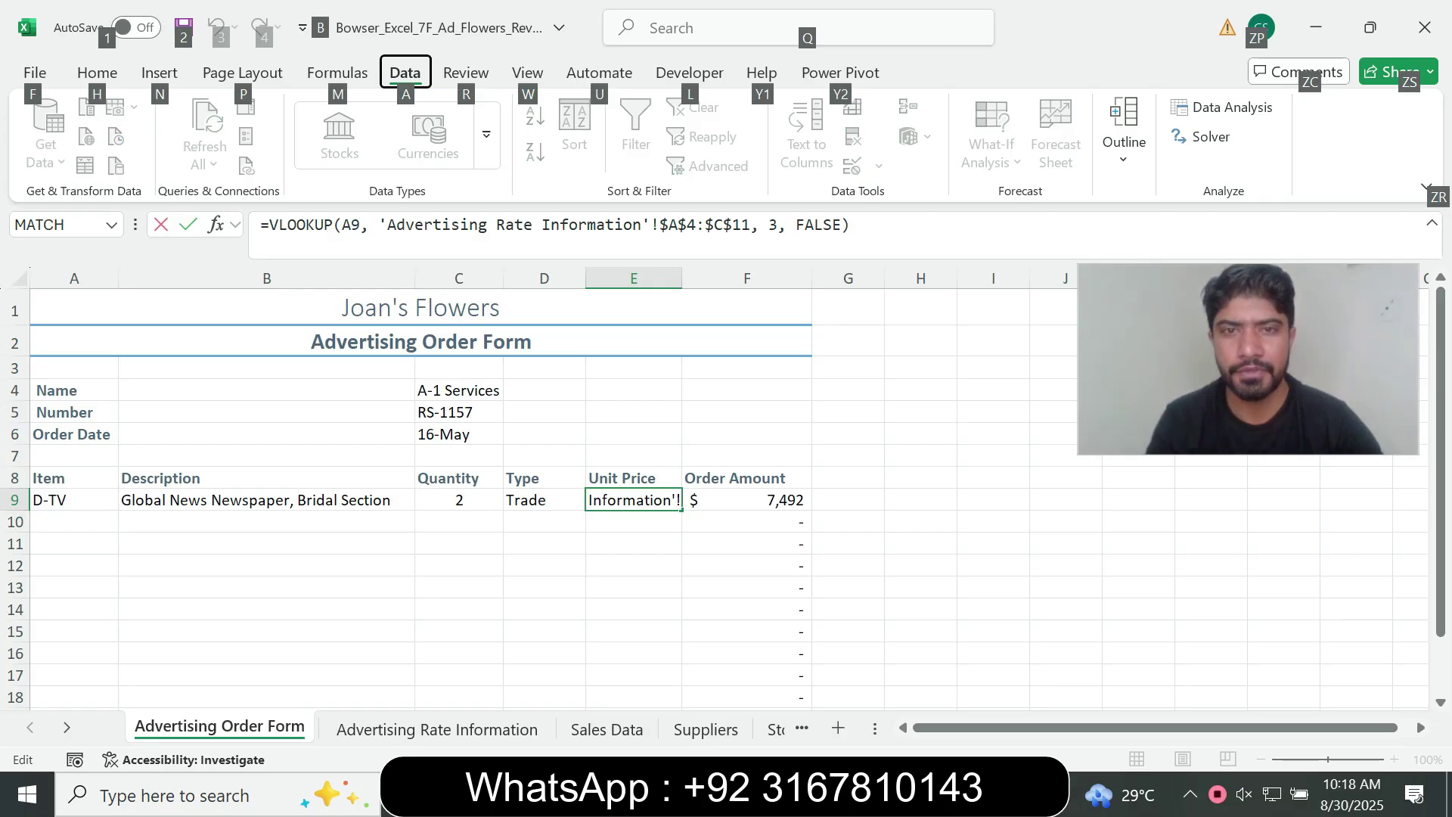
key(alt+Tab)
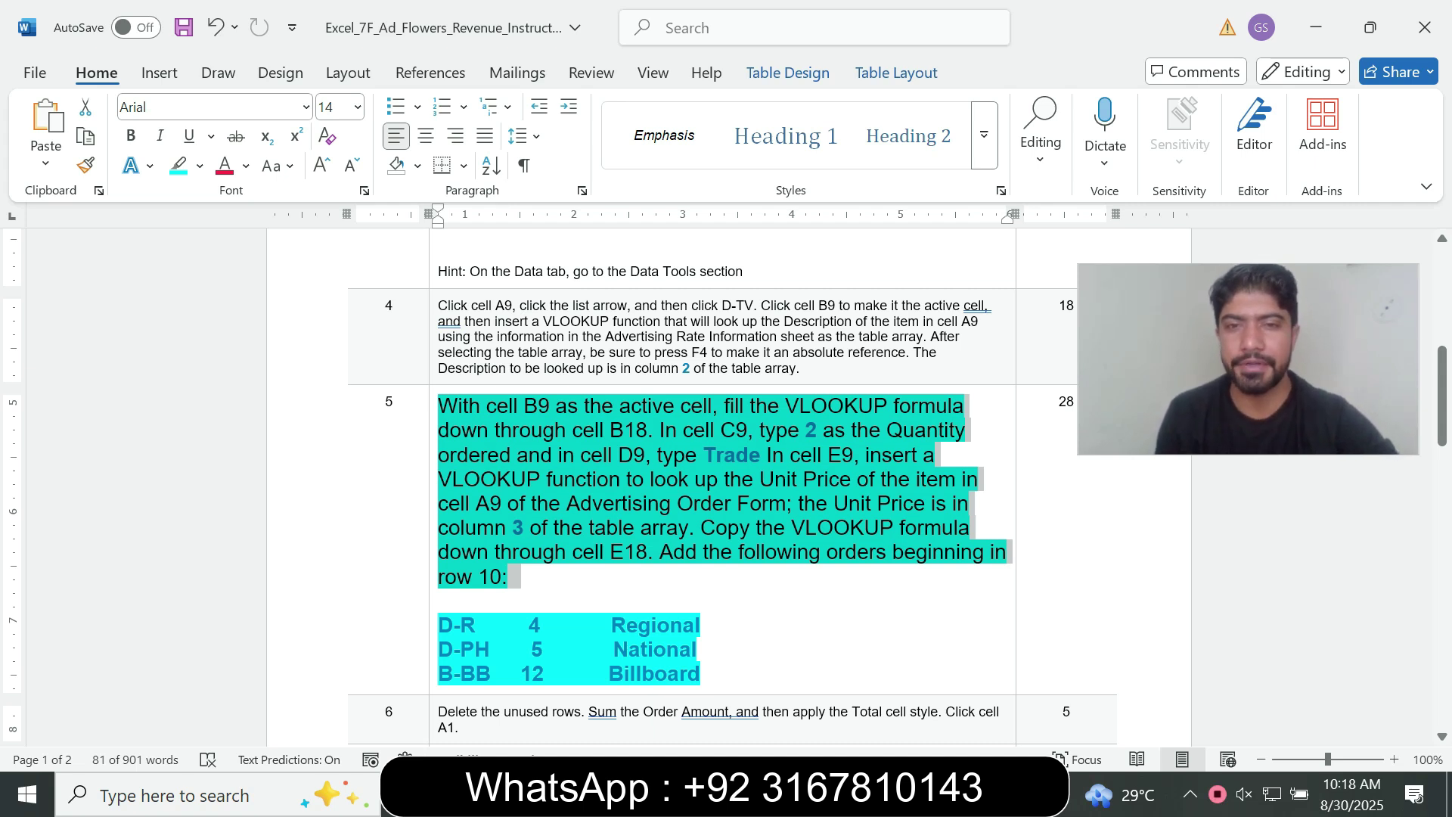
key(alt+Tab)
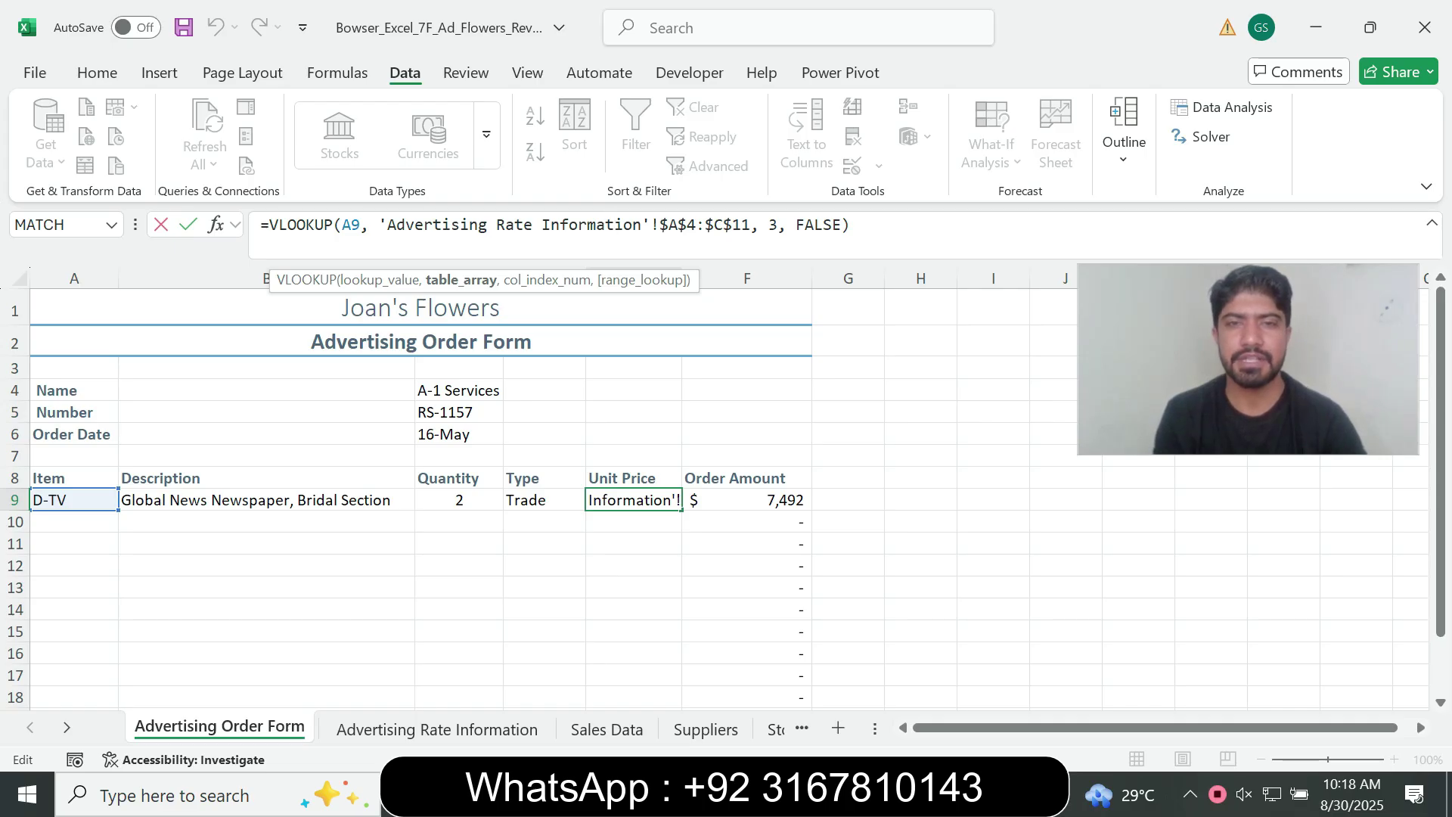
key(Return)
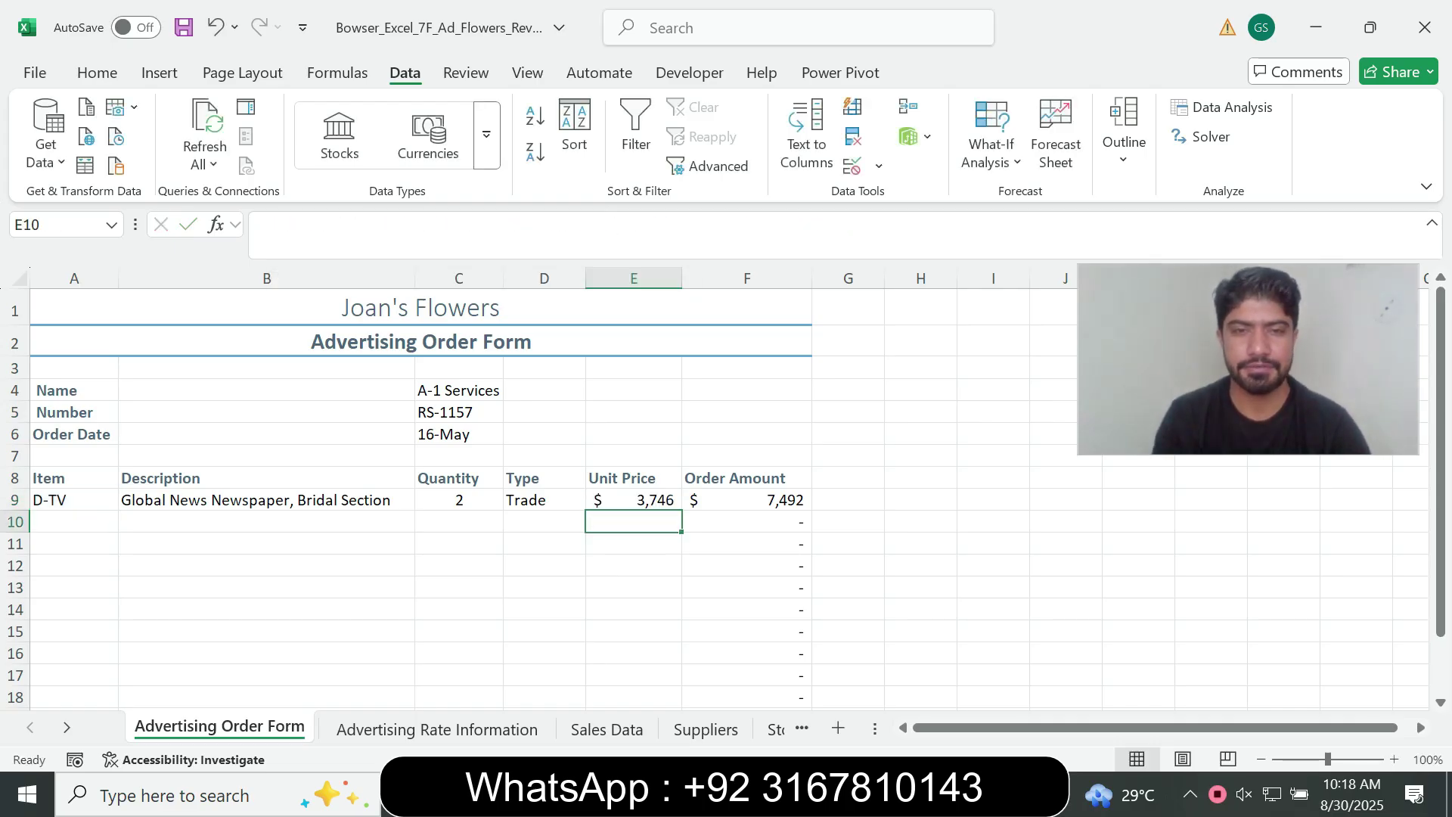
- Recheck step 5 in Word, return to Excel, and fill the Description VLOOKUP formula from B9 down through B18
key(Up)
key(alt+Tab)
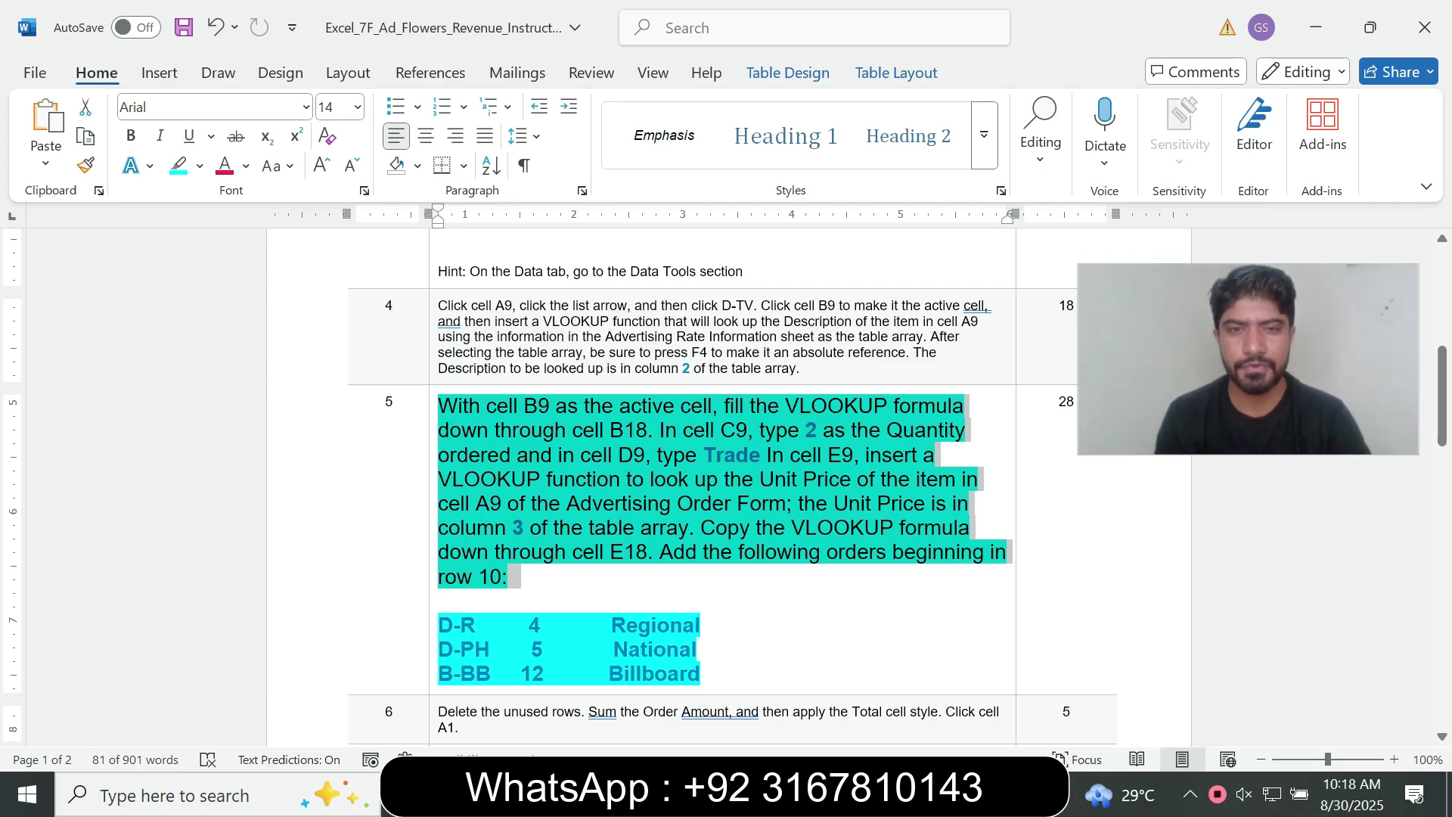
click(689, 528)
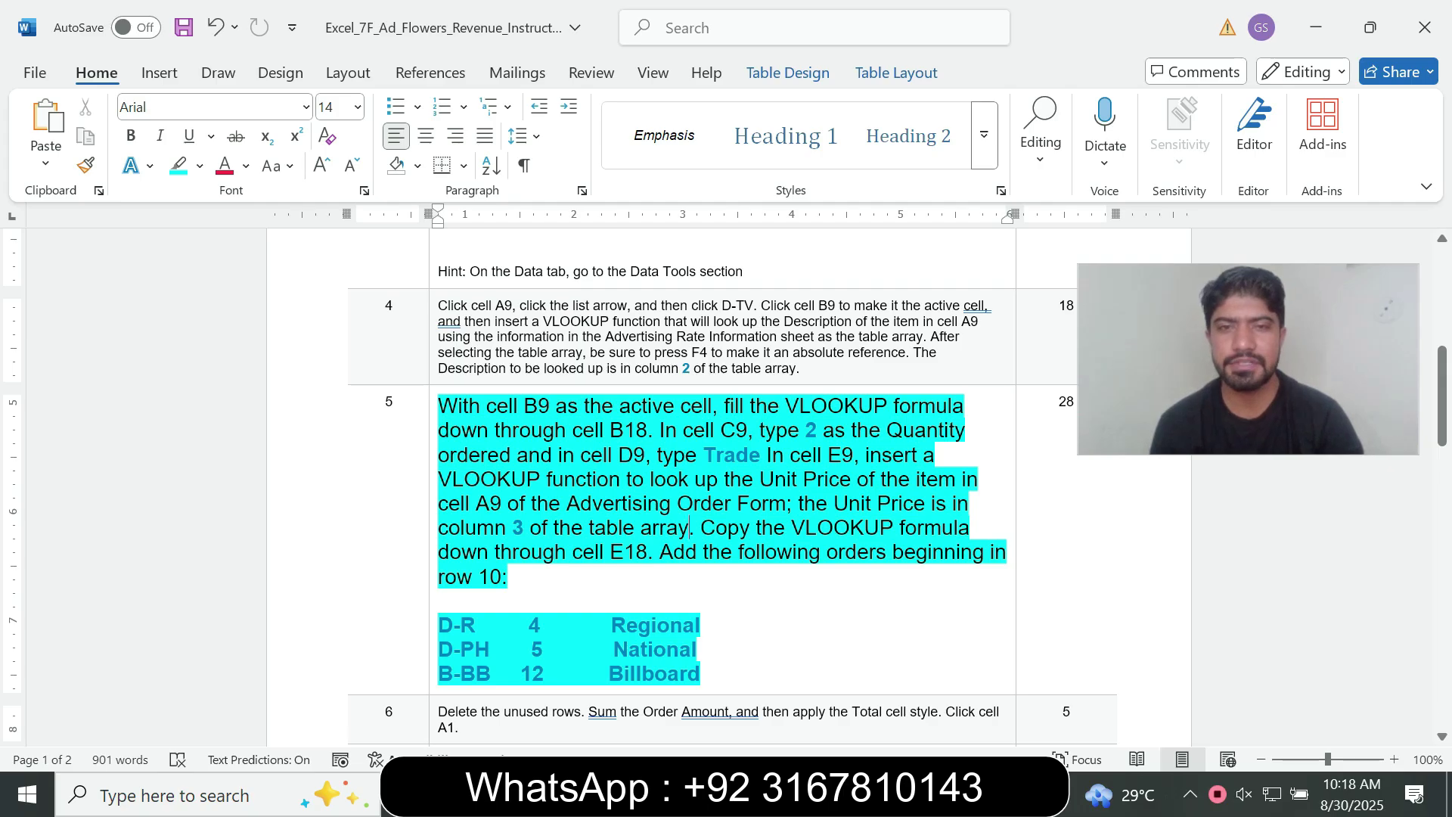
mouse_move(921, 794)
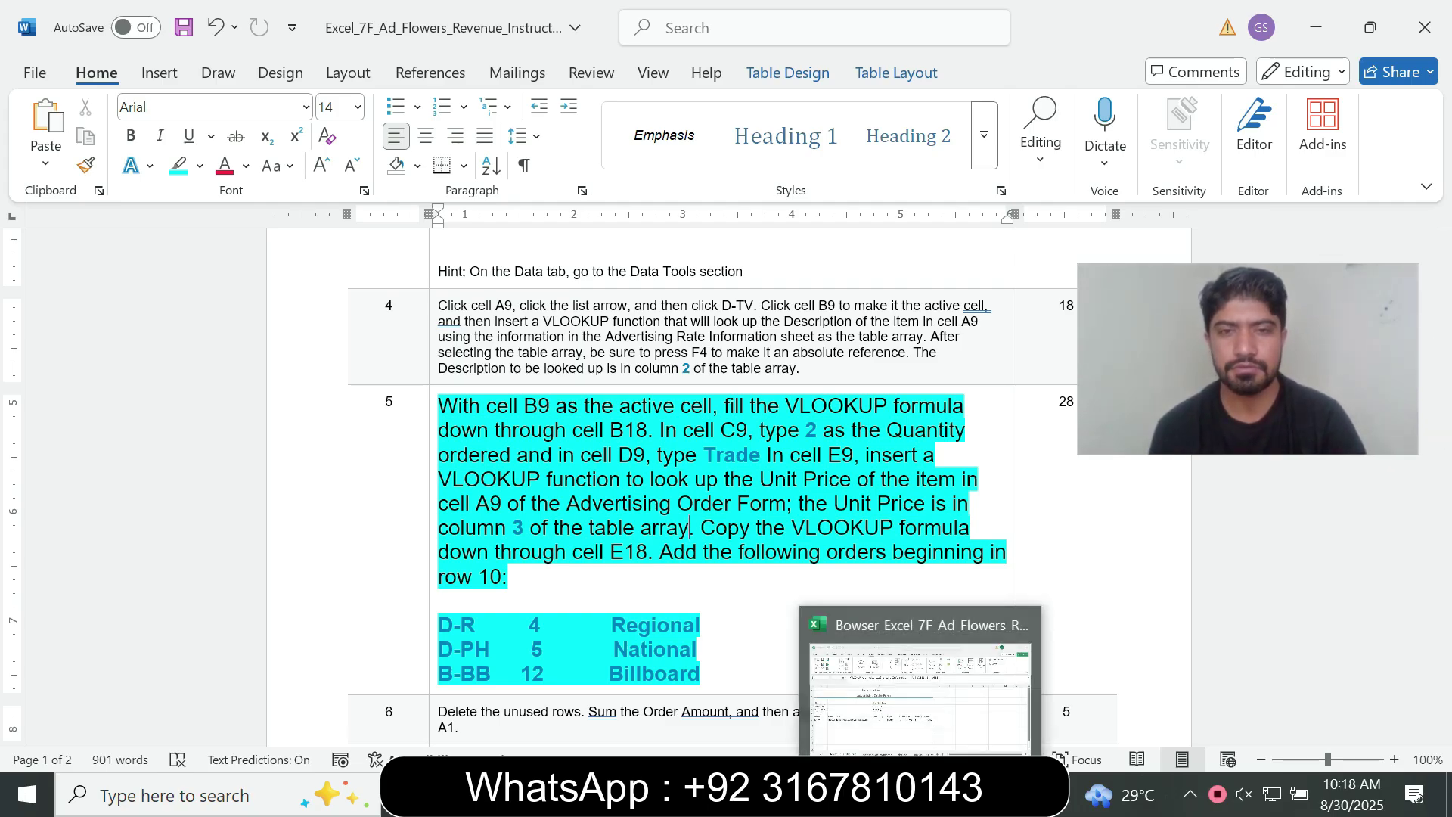
click(921, 696)
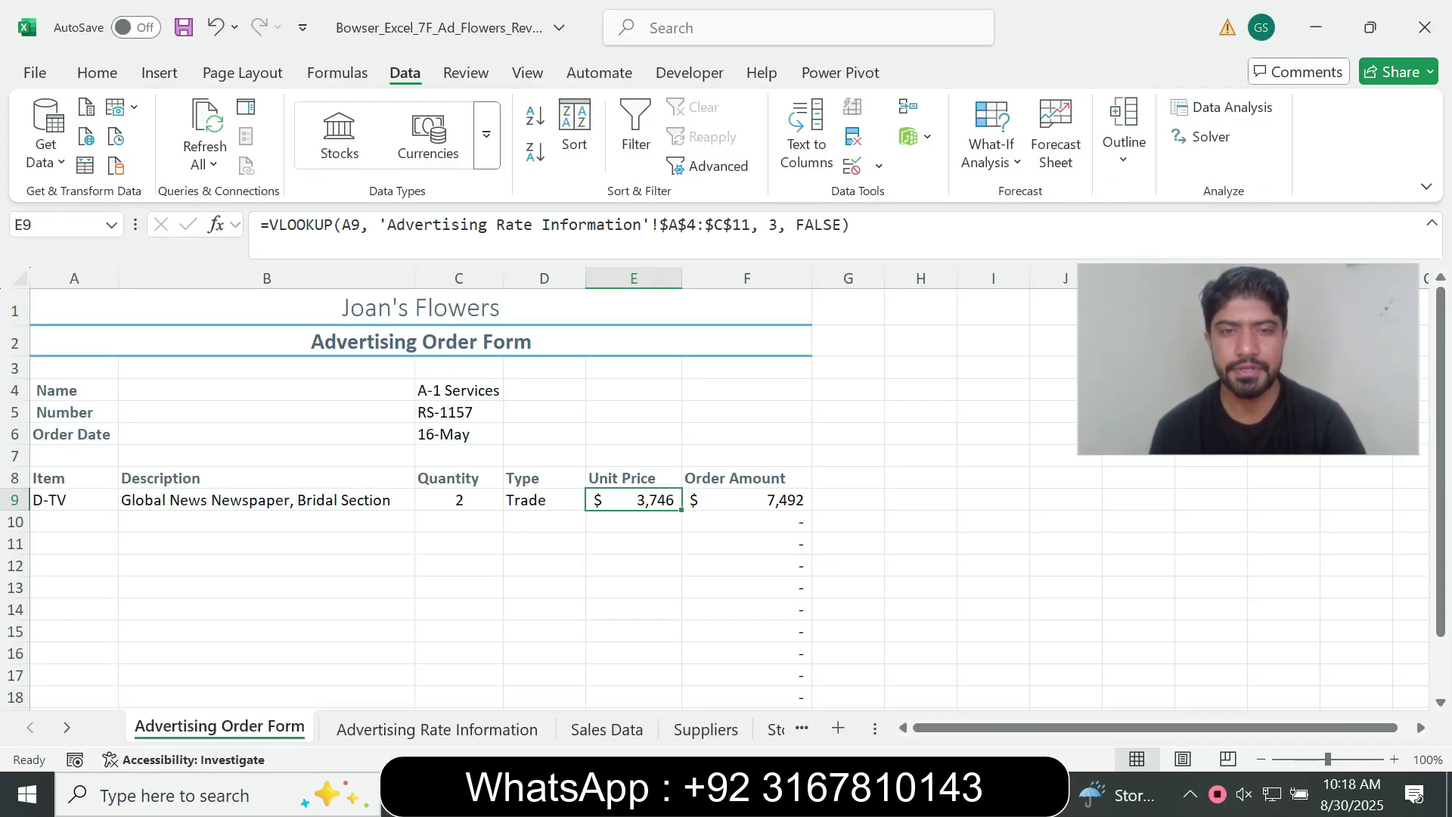
click(266, 478)
click(266, 500)
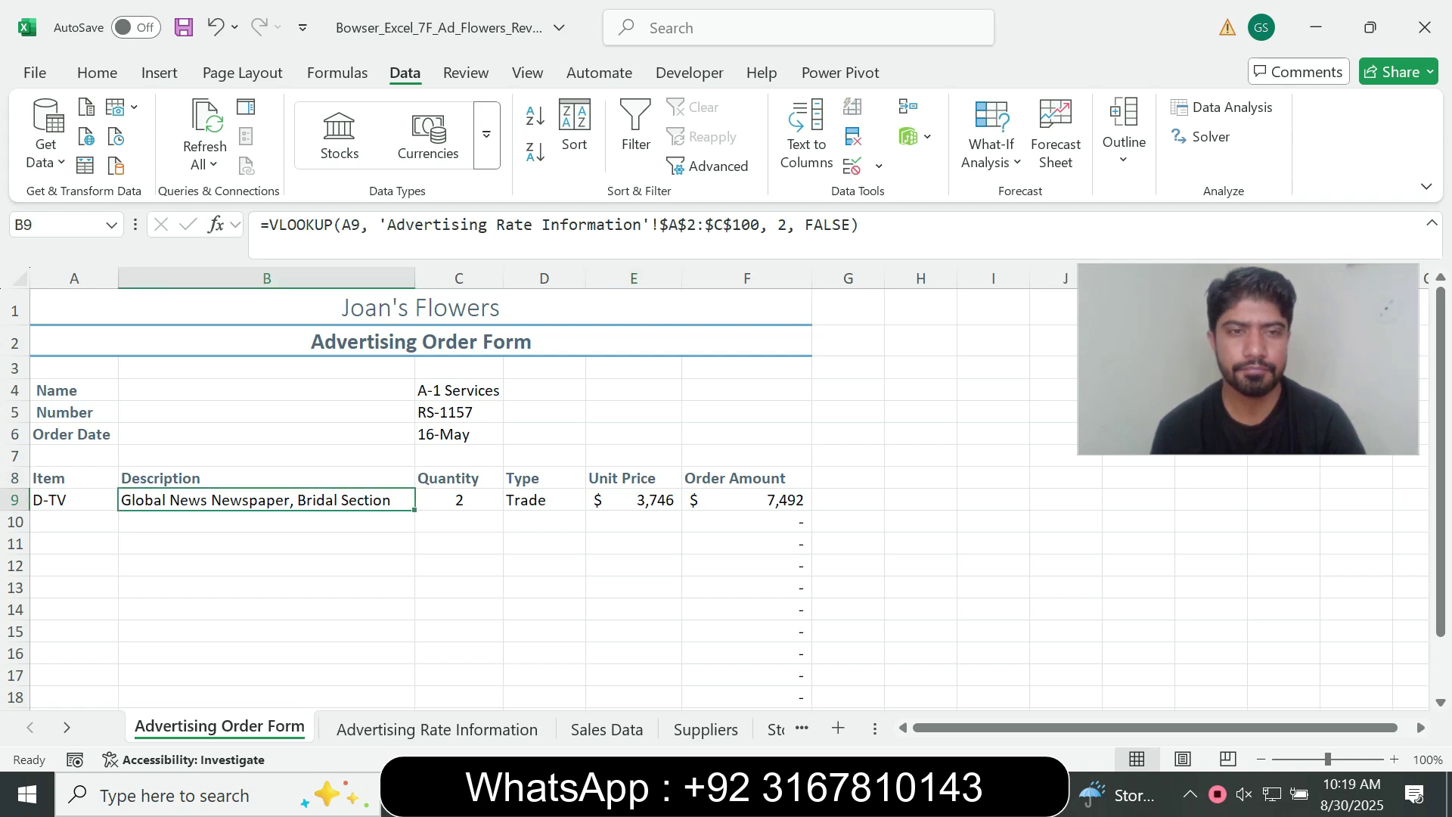
drag(415, 509, 415, 699)
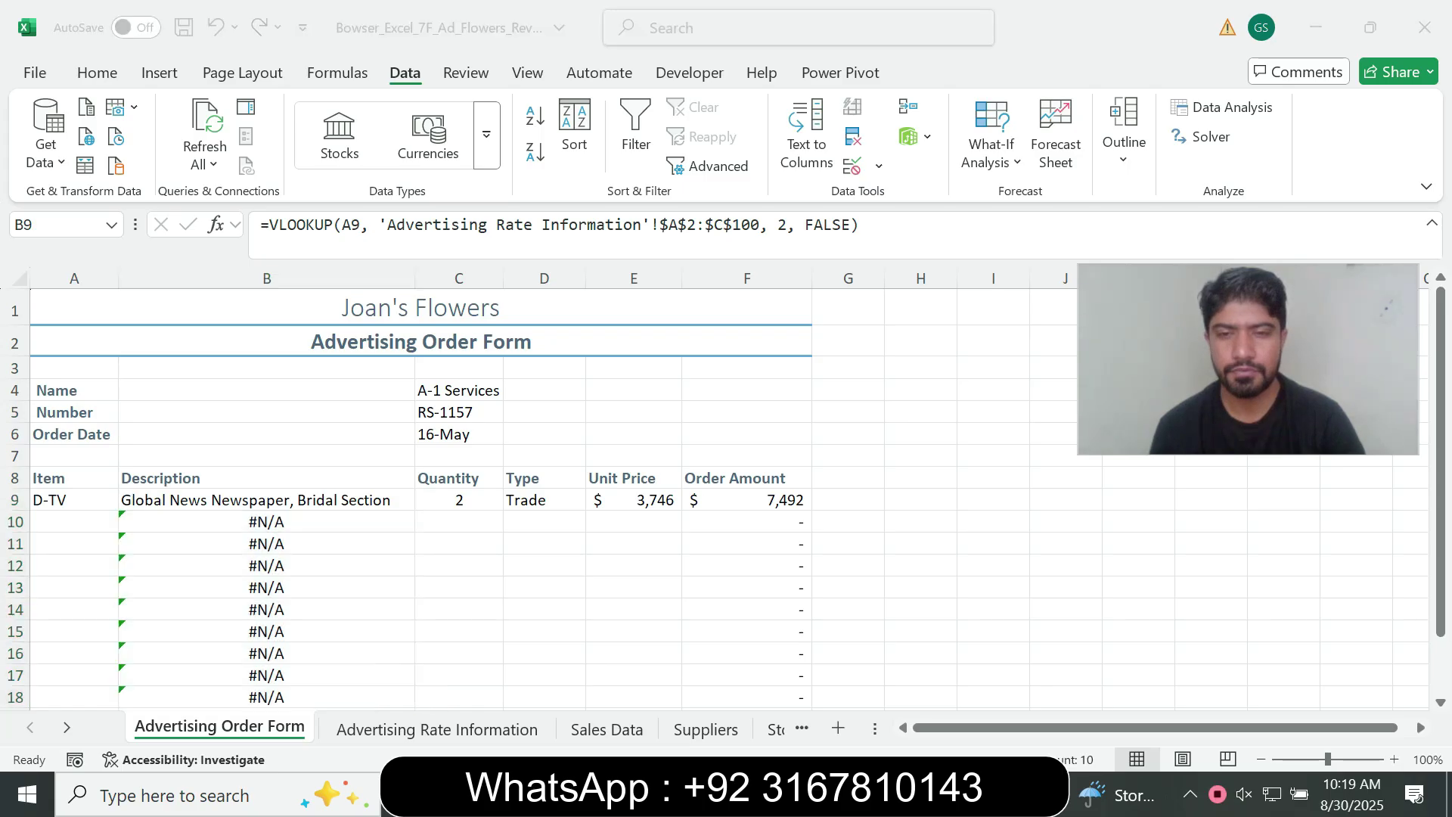
- Check the remaining step 5 instructions in Word and copy the Unit Price VLOOKUP formula in Excel from E9 down through E18
key(alt+Tab)
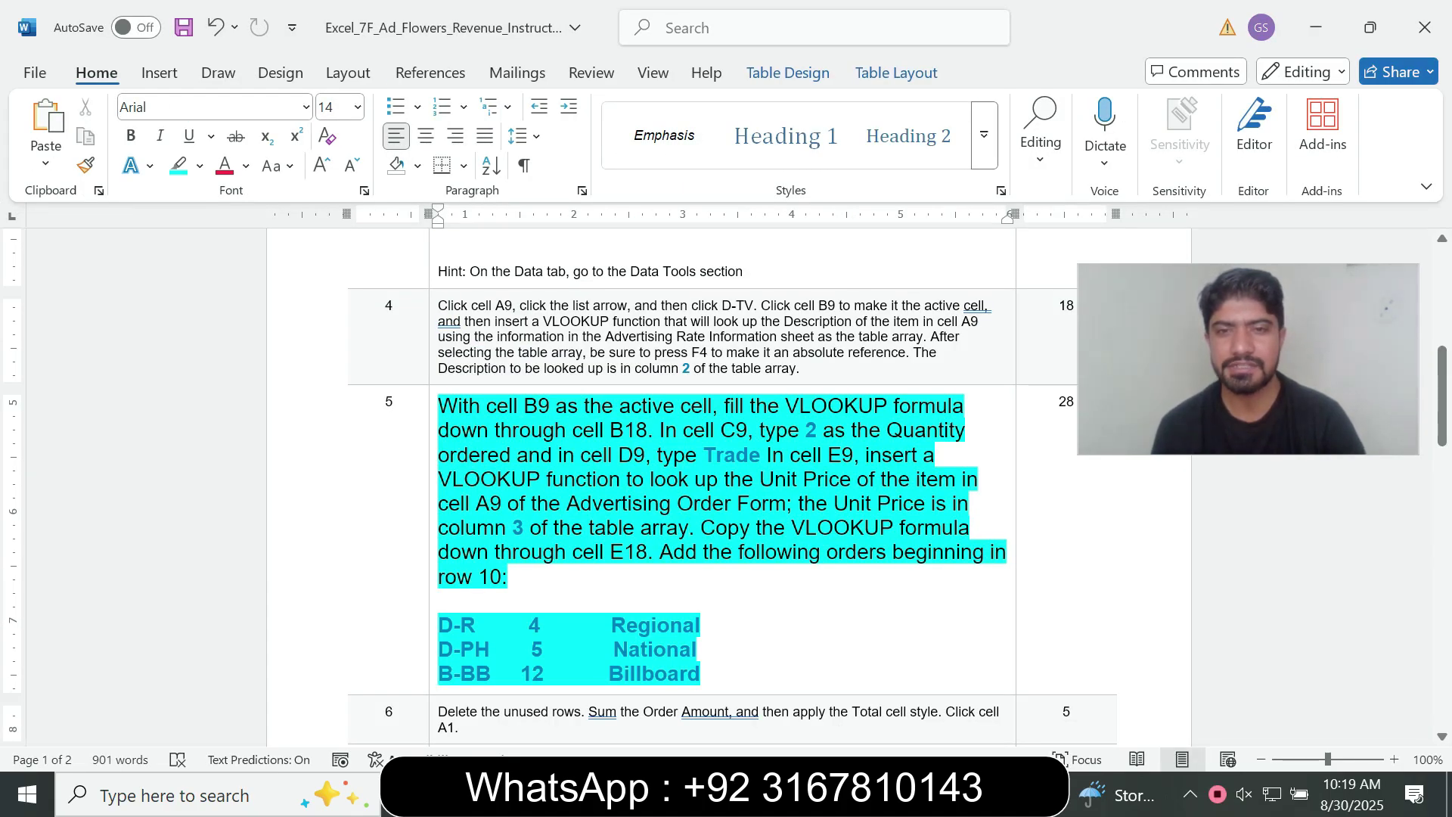
key(alt+Tab)
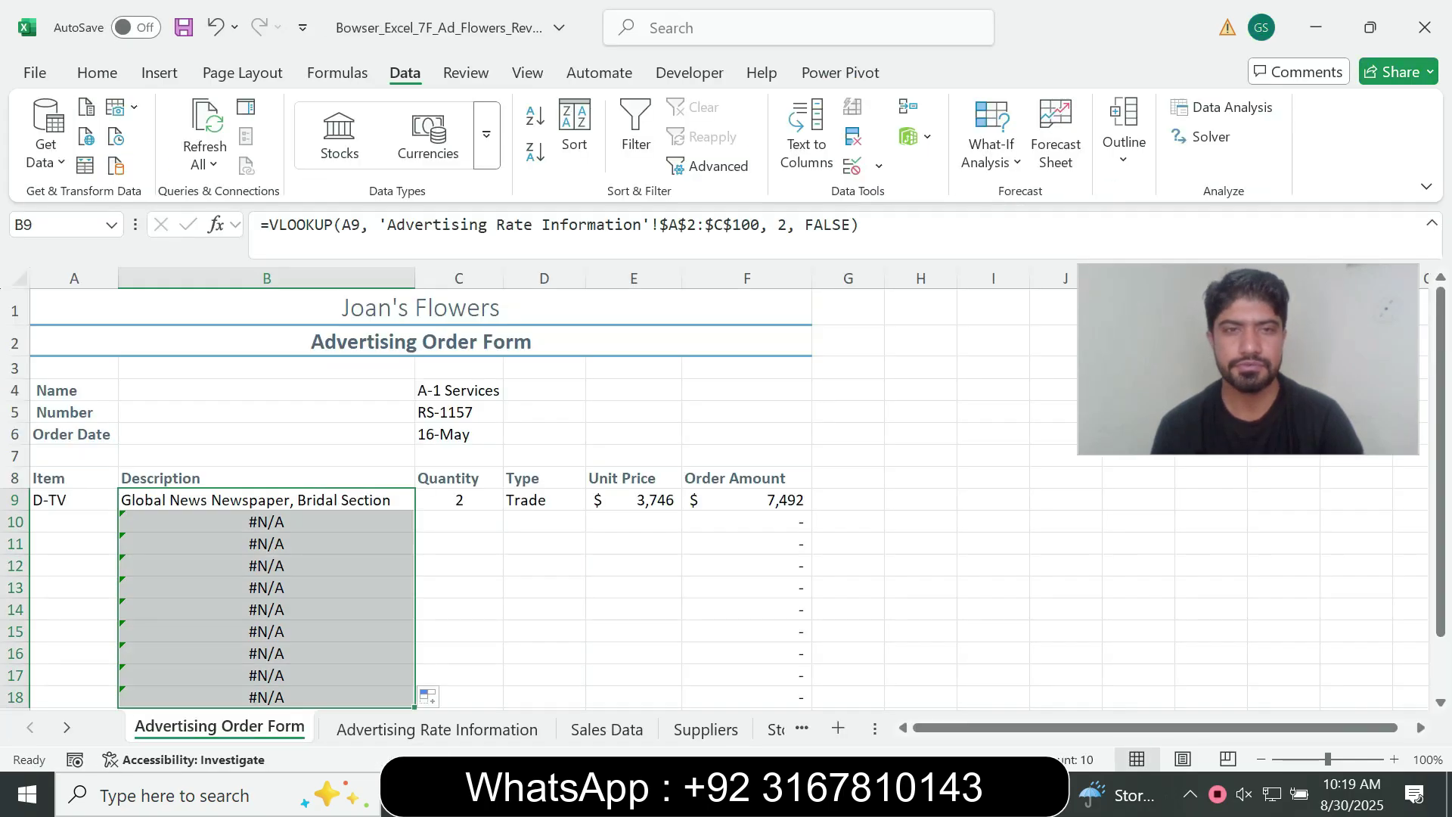
click(459, 522)
click(459, 500)
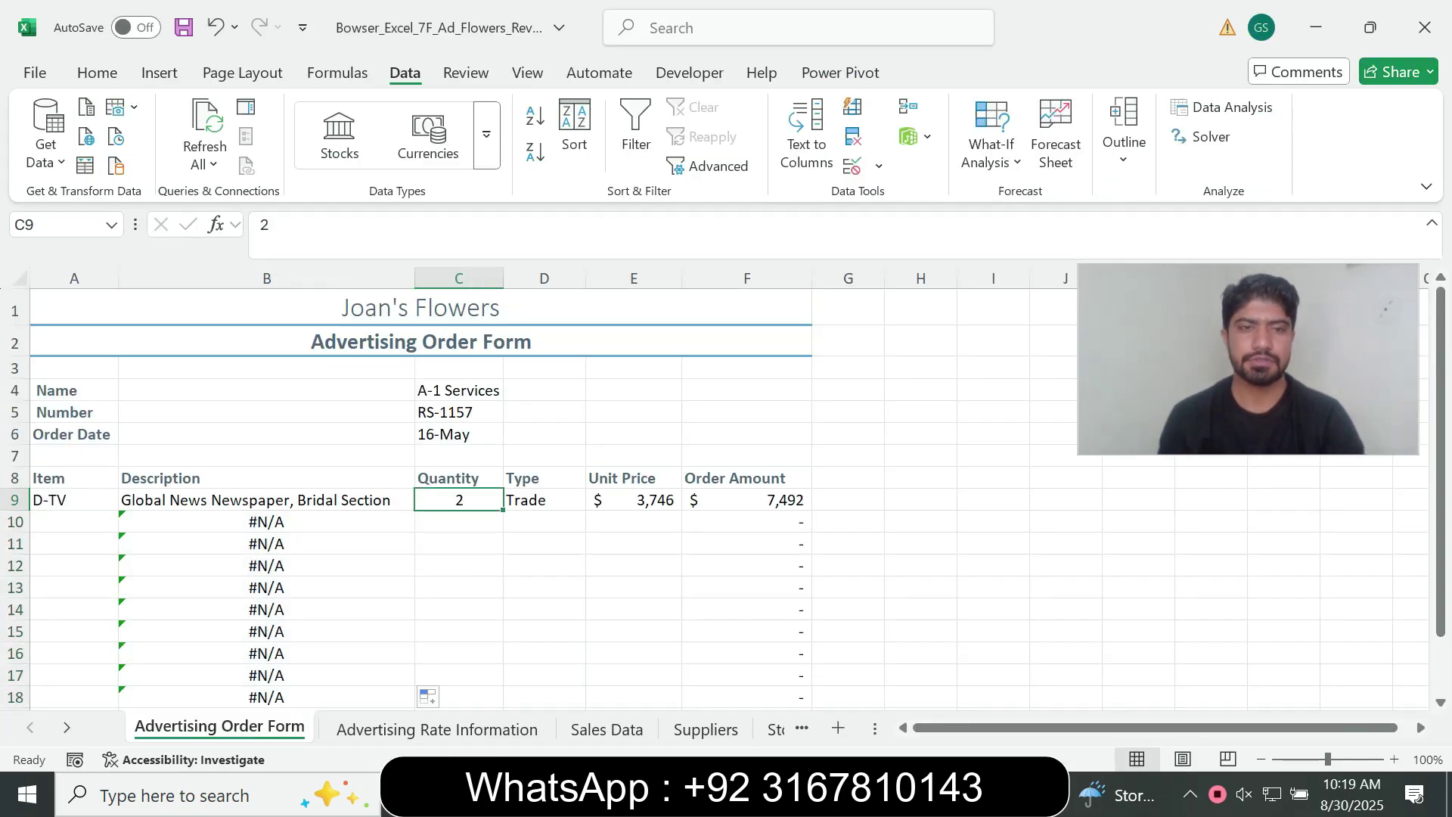
key(alt+Tab)
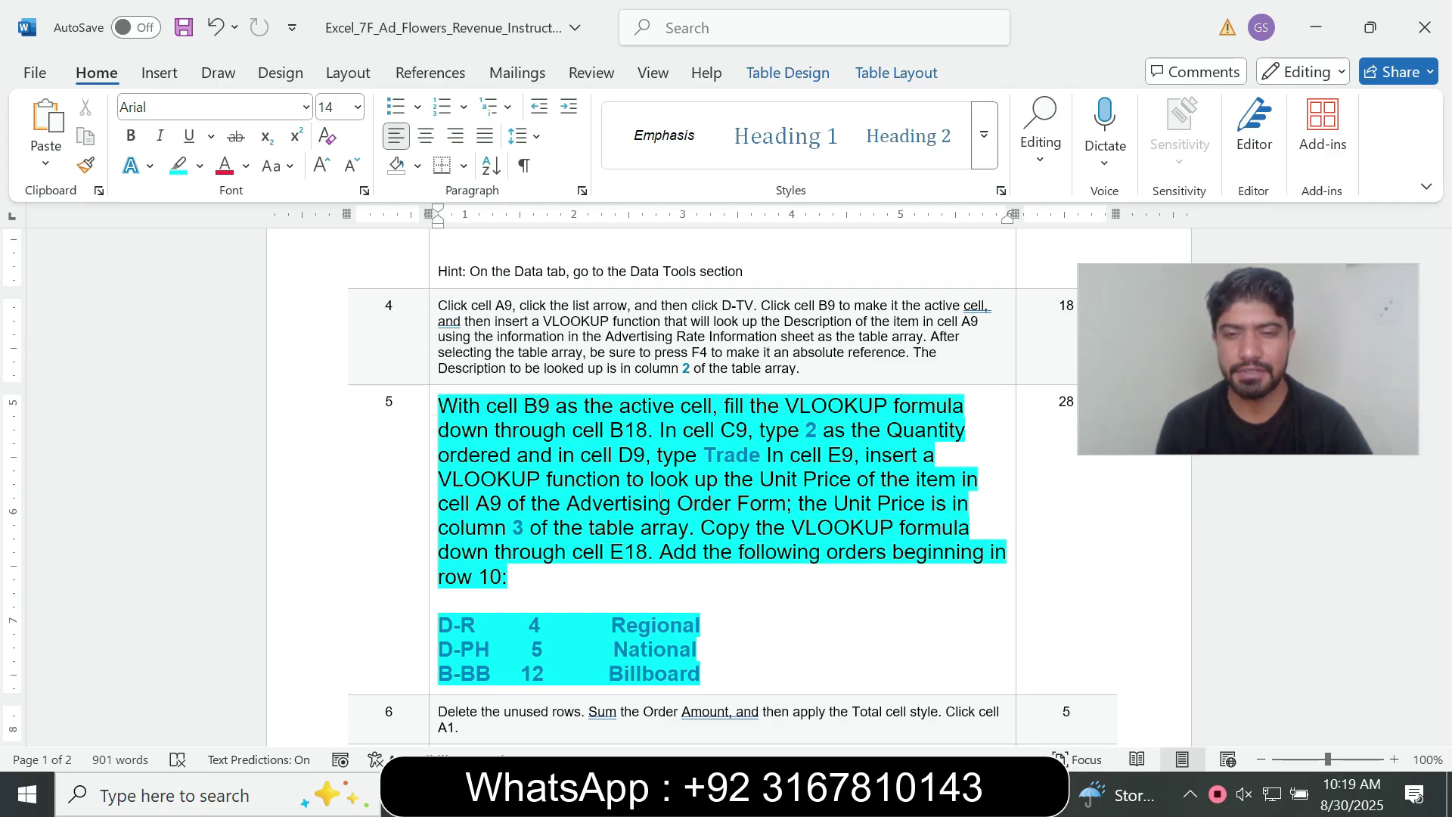
key(alt+Tab)
click(652, 501)
drag(682, 509, 669, 635)
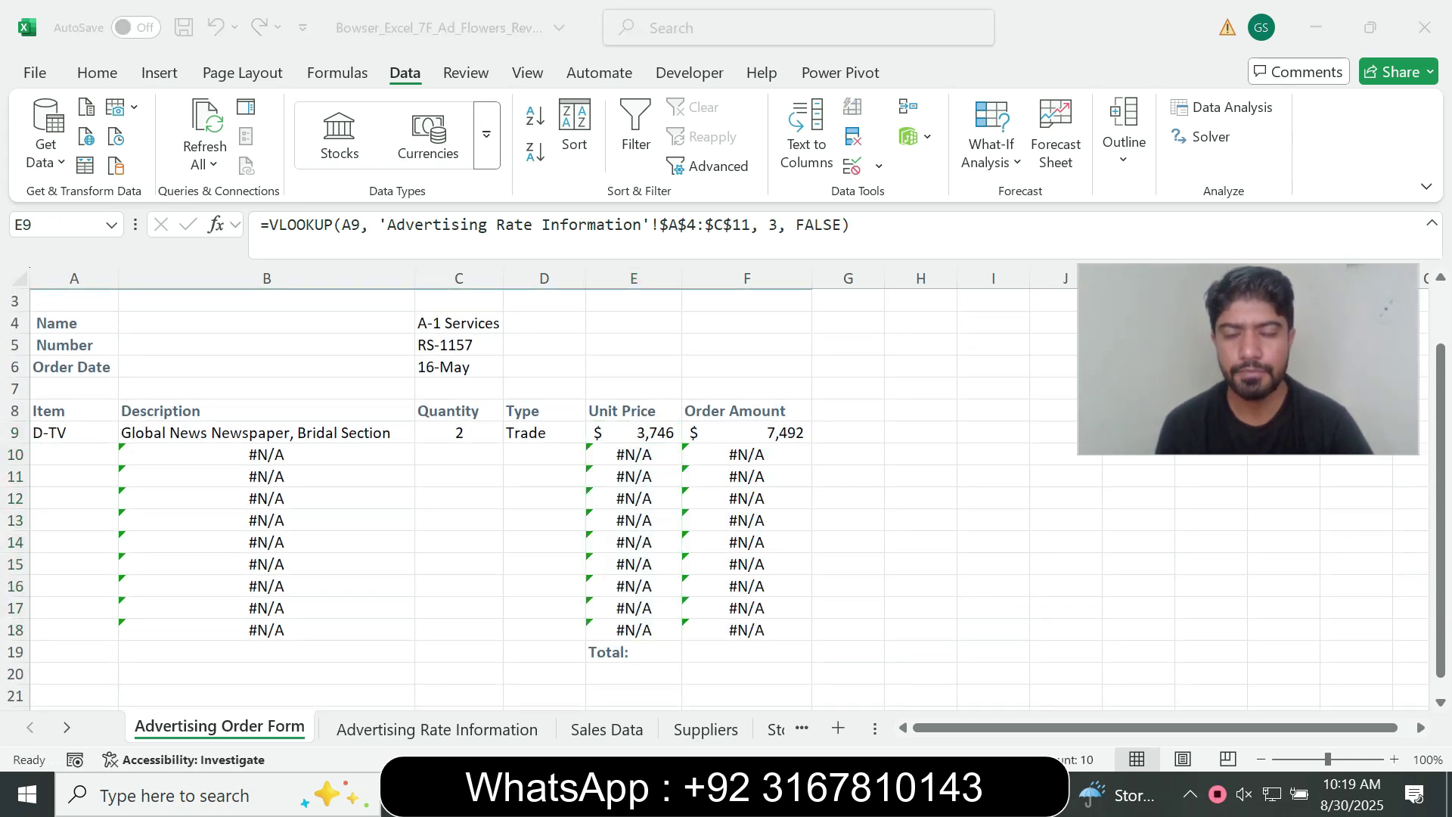
- Check the step 5 orders in Word, return to Excel, and choose D-R as the item in A10
key(alt+Tab)
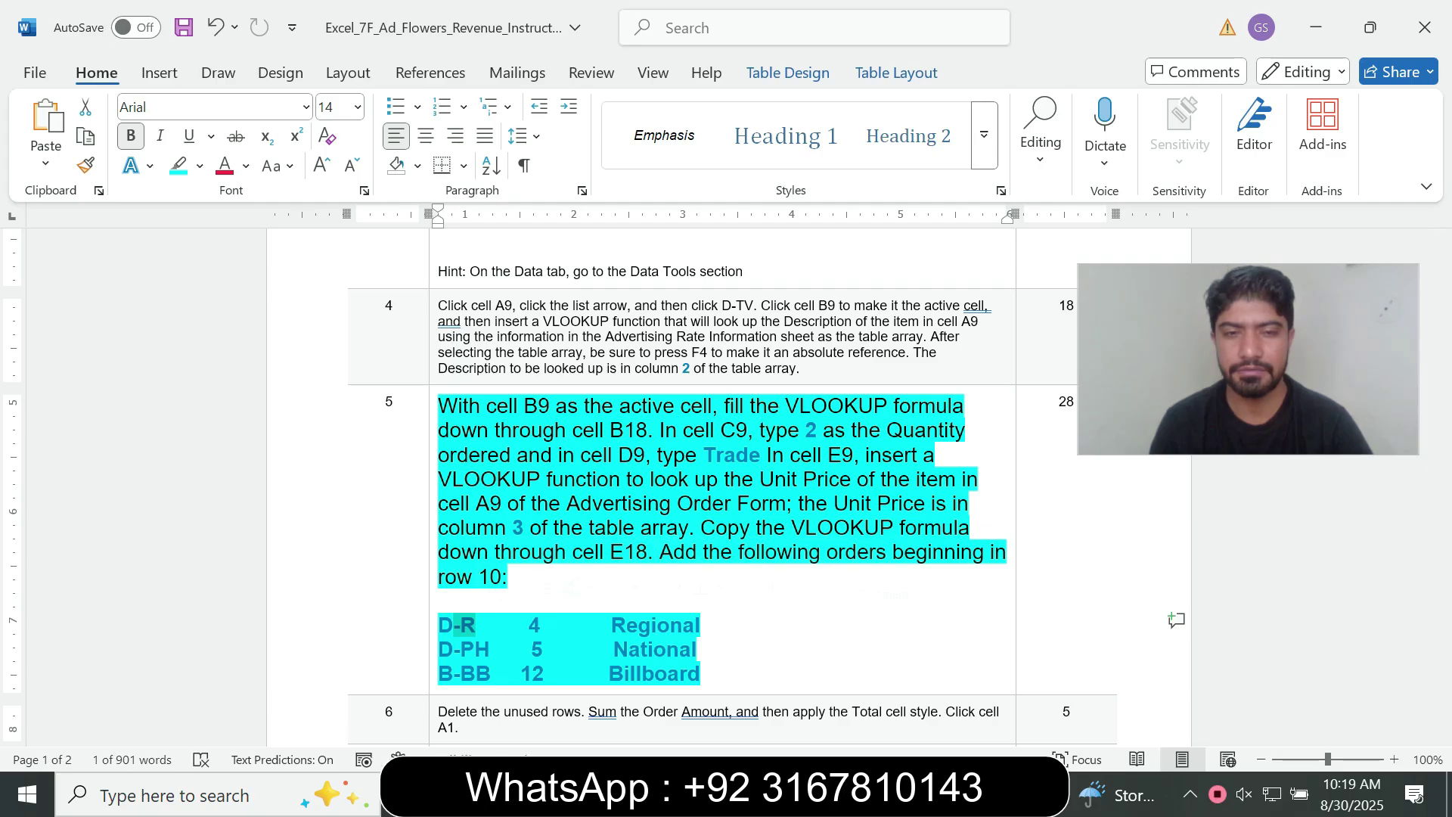
key(alt+Tab)
click(74, 455)
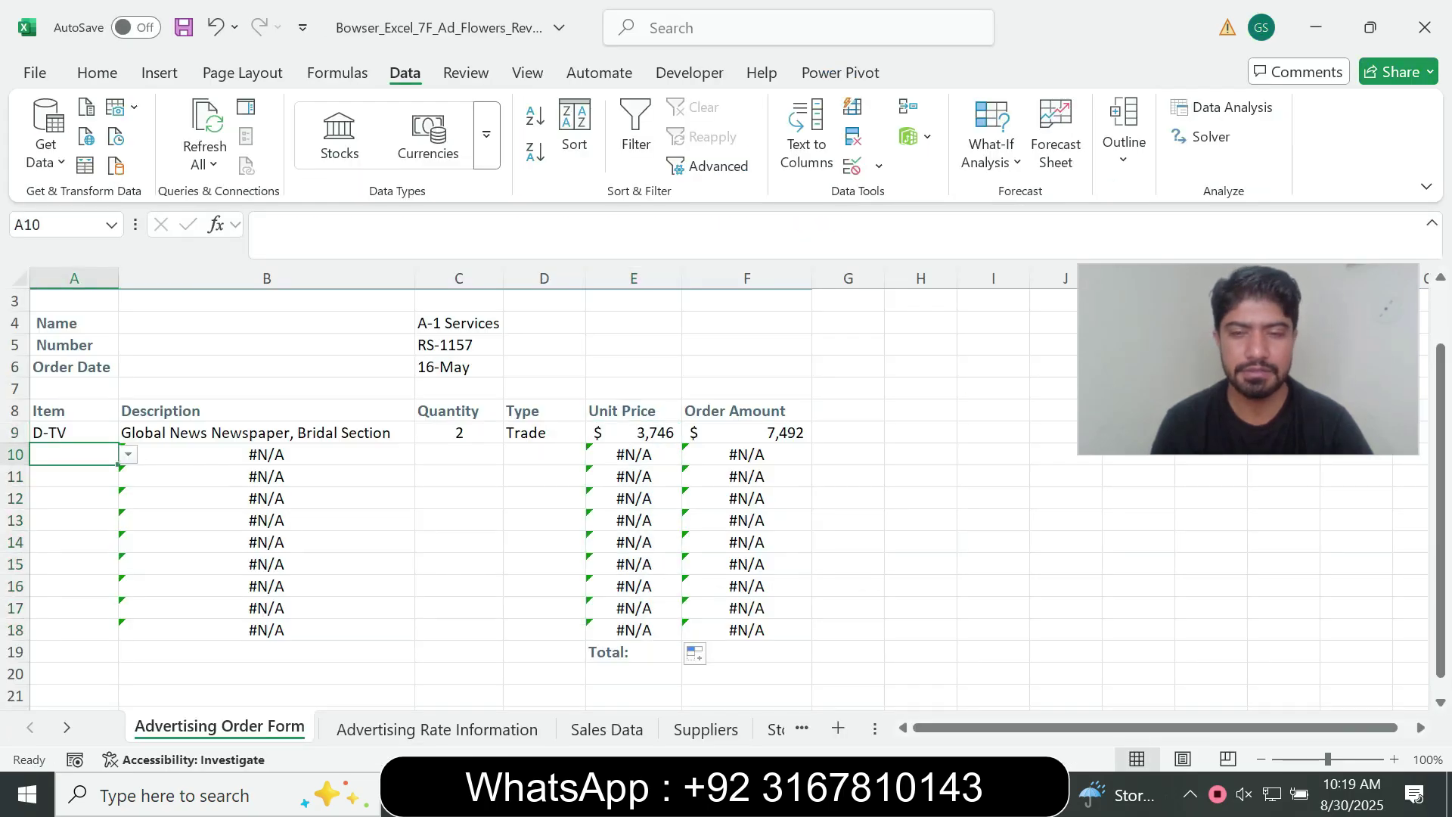
key(alt+Tab)
key(alt+Tab)
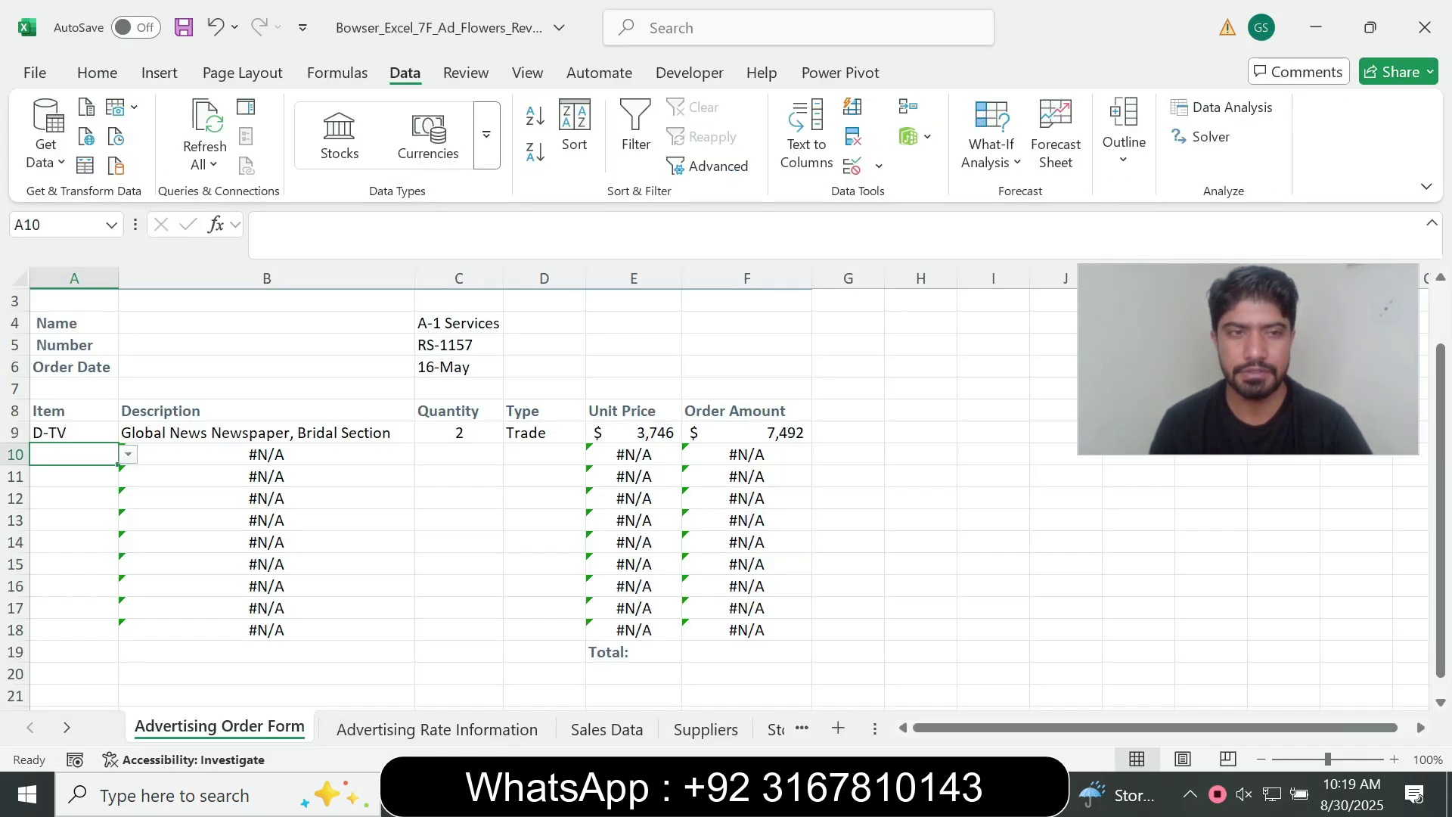
click(128, 454)
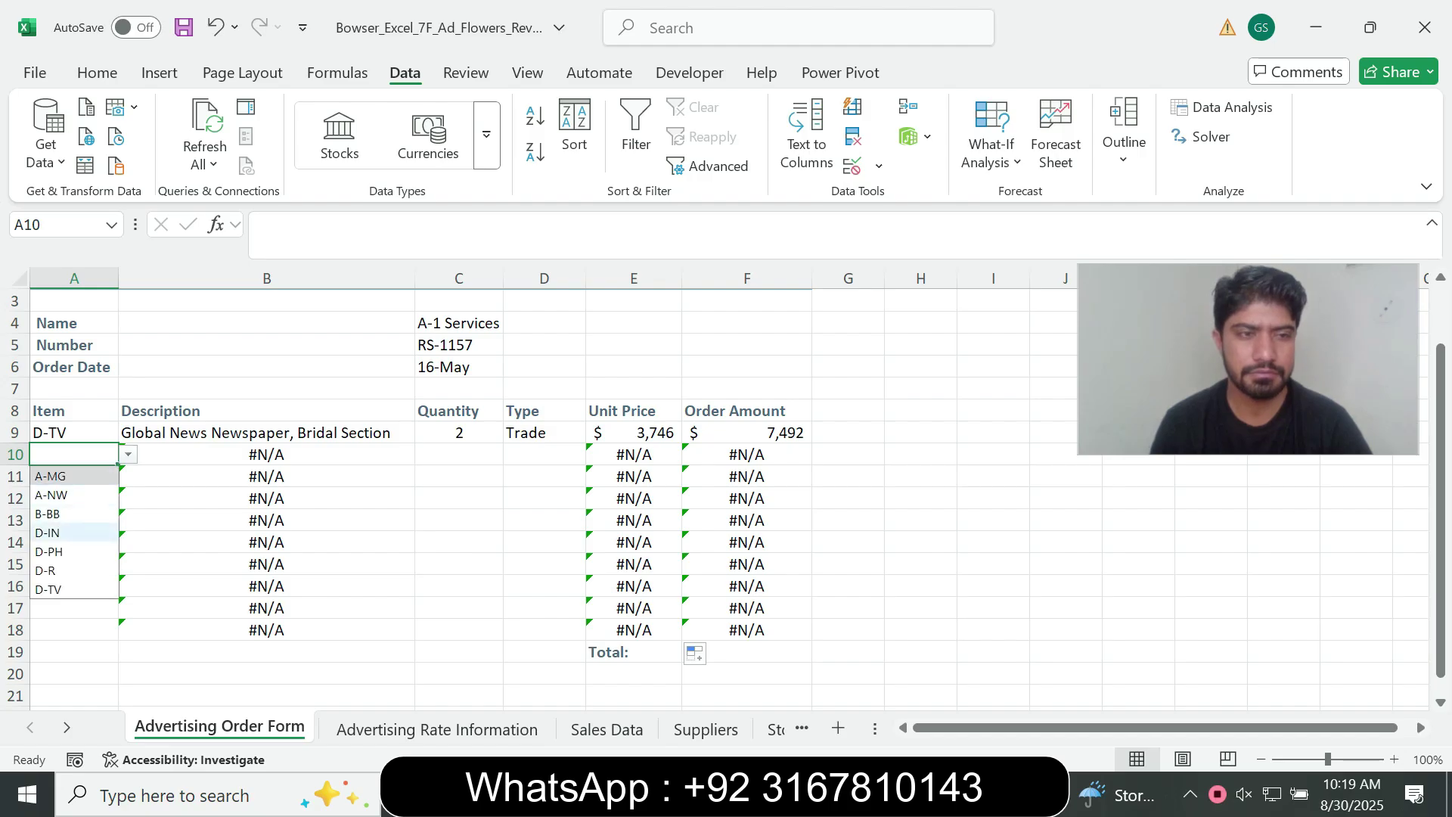
click(47, 570)
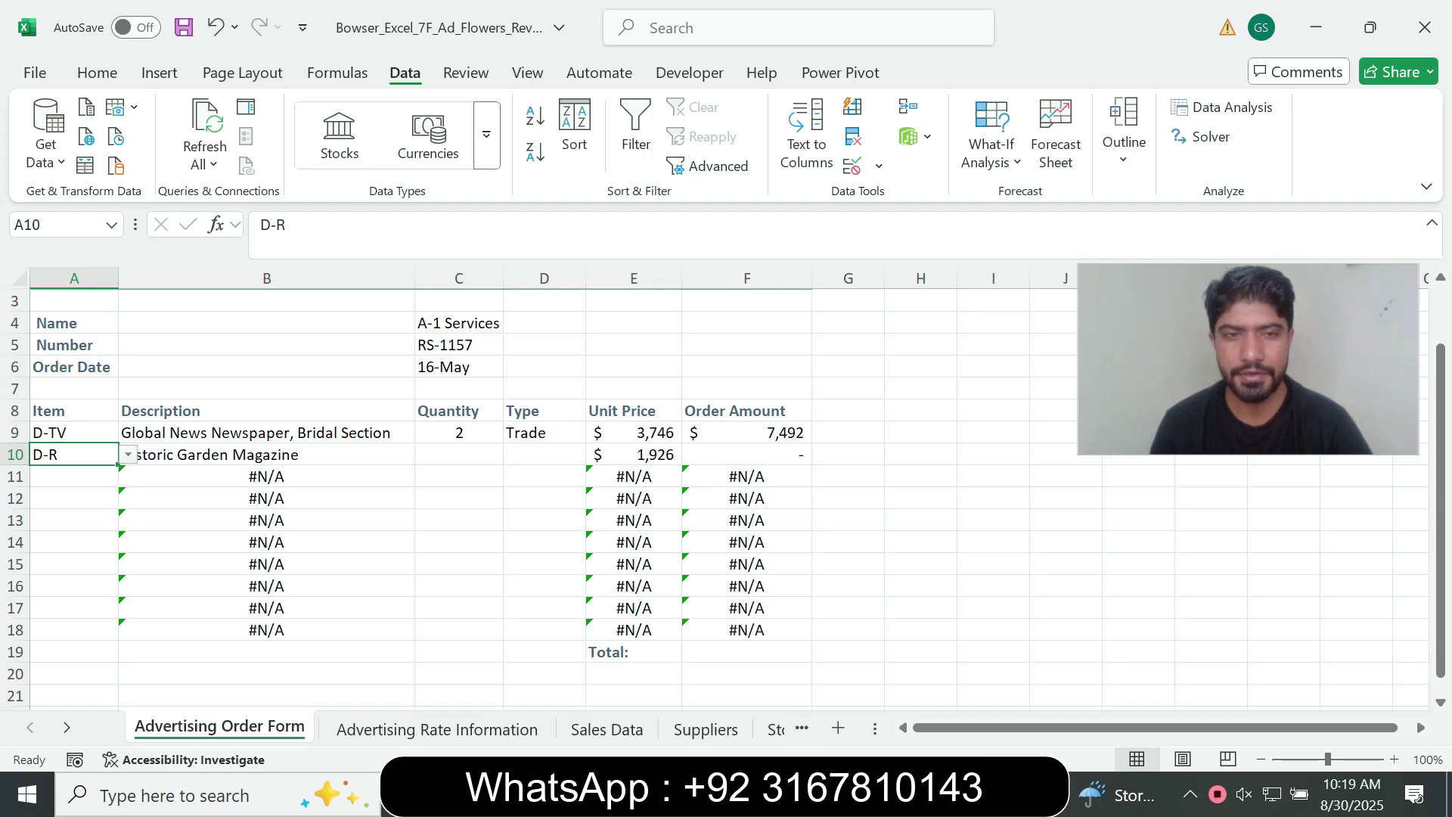
- Check the D-R order's quantity in Word and enter 4 in C10 in Excel
key(alt+Tab)
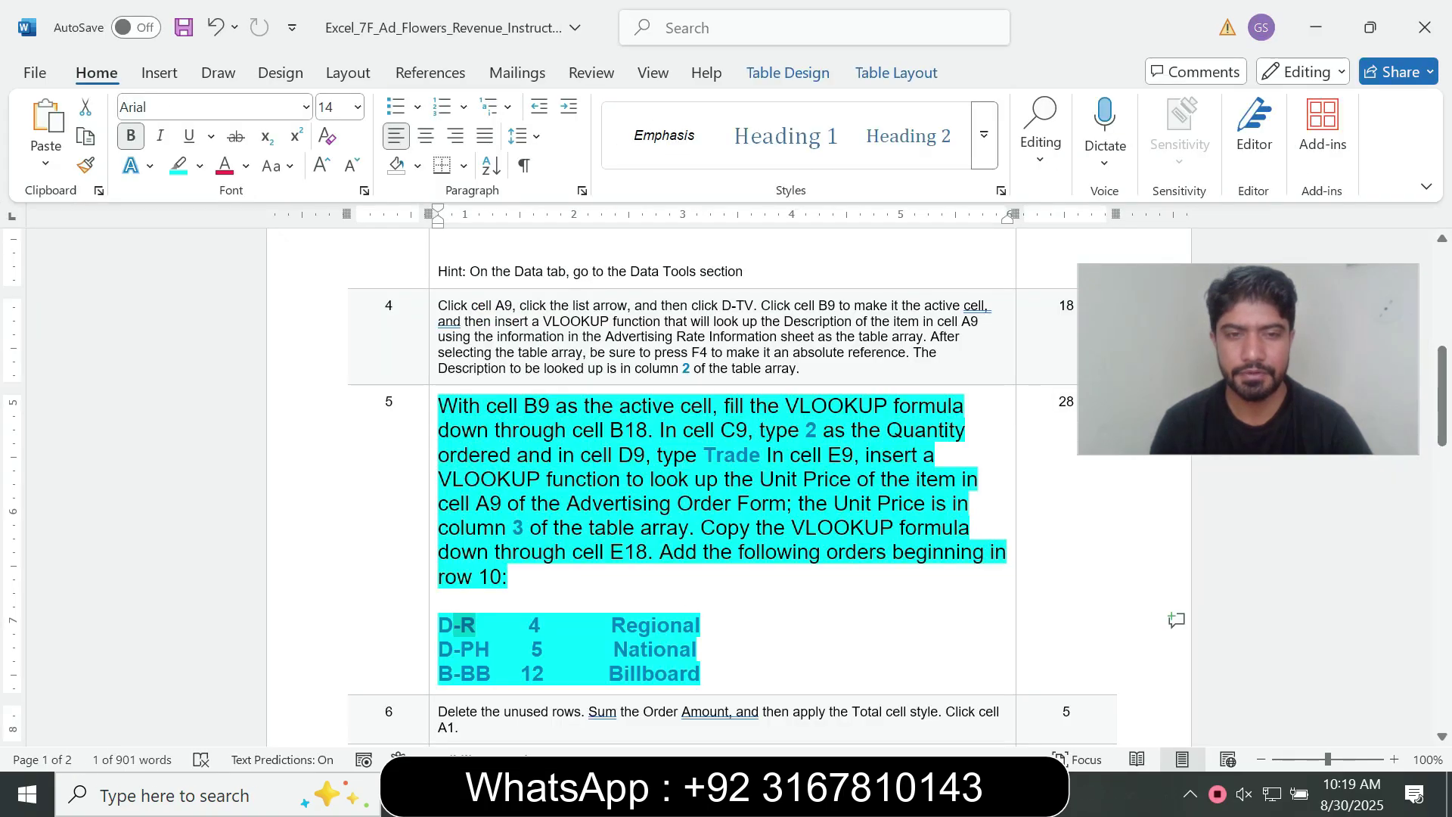
key(alt+Tab)
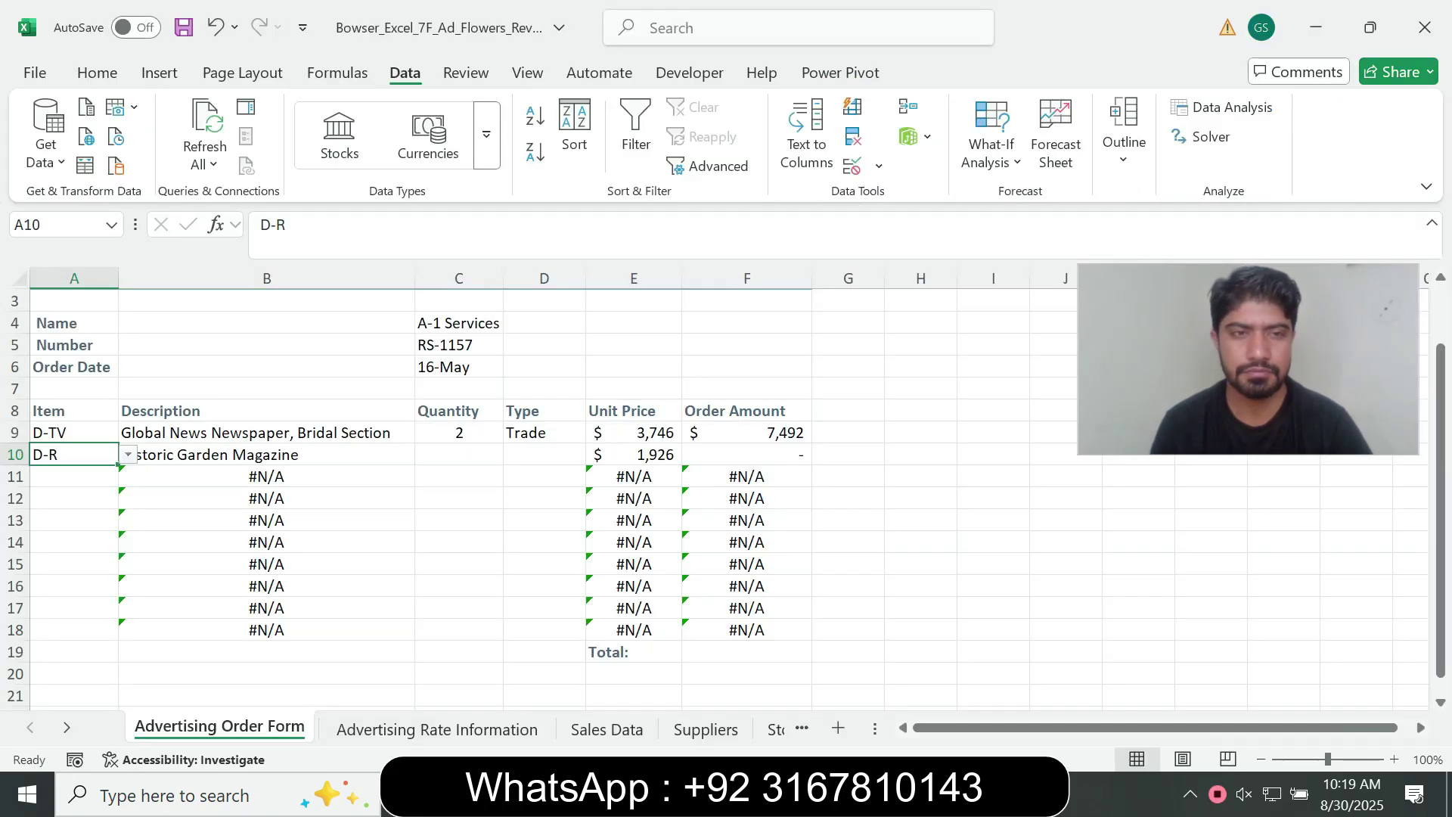
click(459, 455)
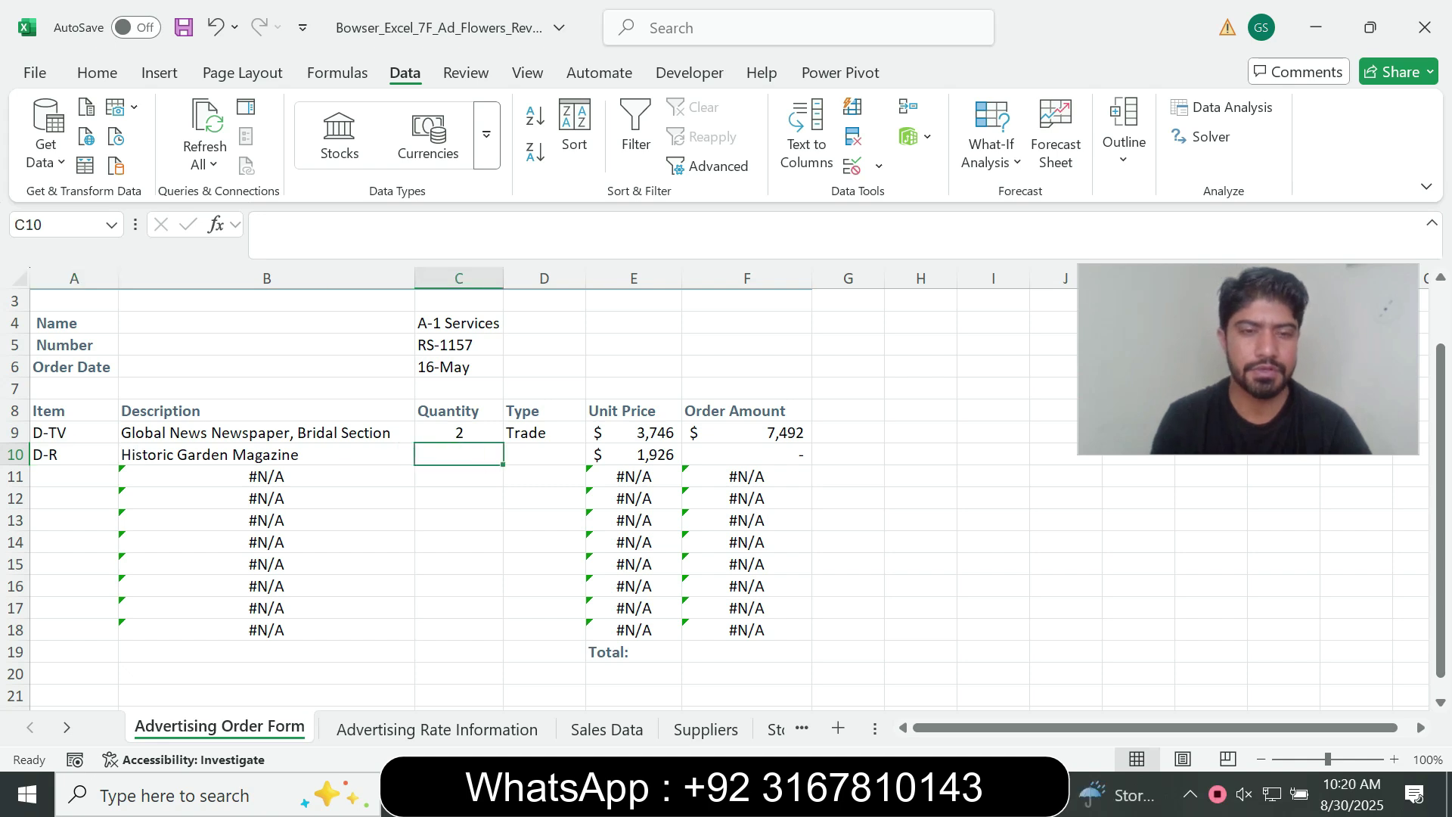
text(4)
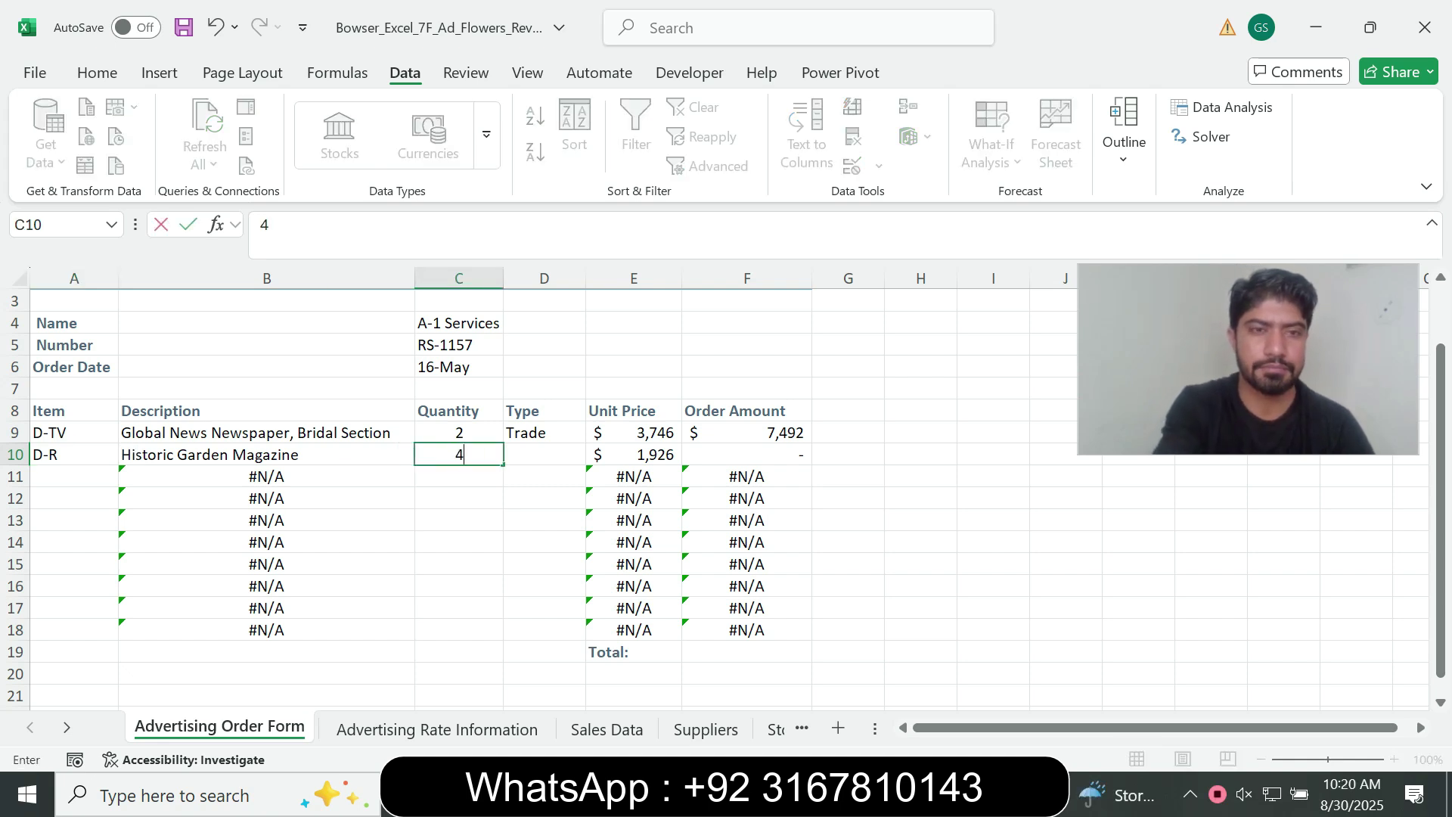
key(Tab)
- Select the D-R order's type in Word's step 5 and enter Regional in D10 in Excel
key(alt+Tab)
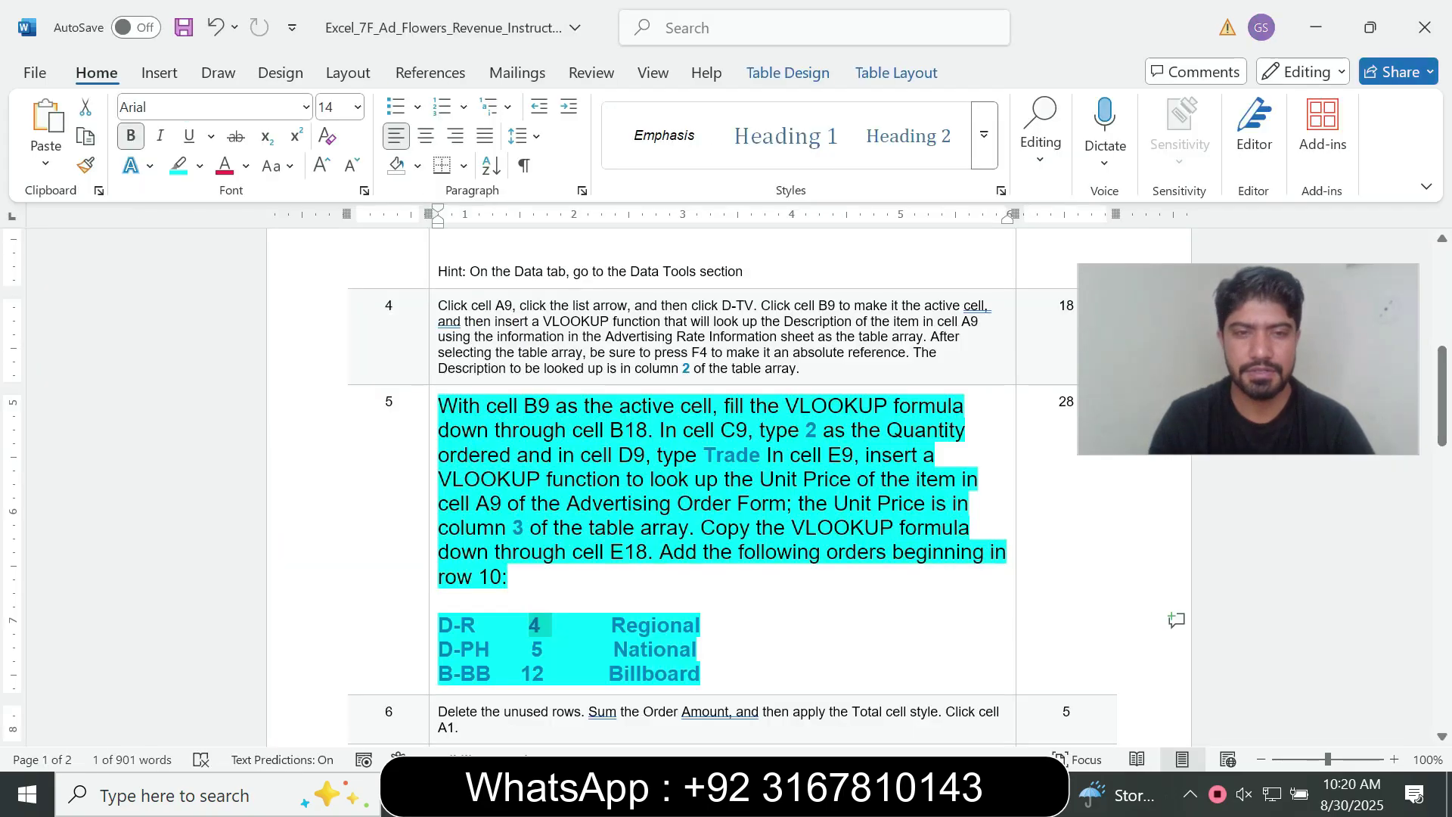
drag(612, 626, 700, 625)
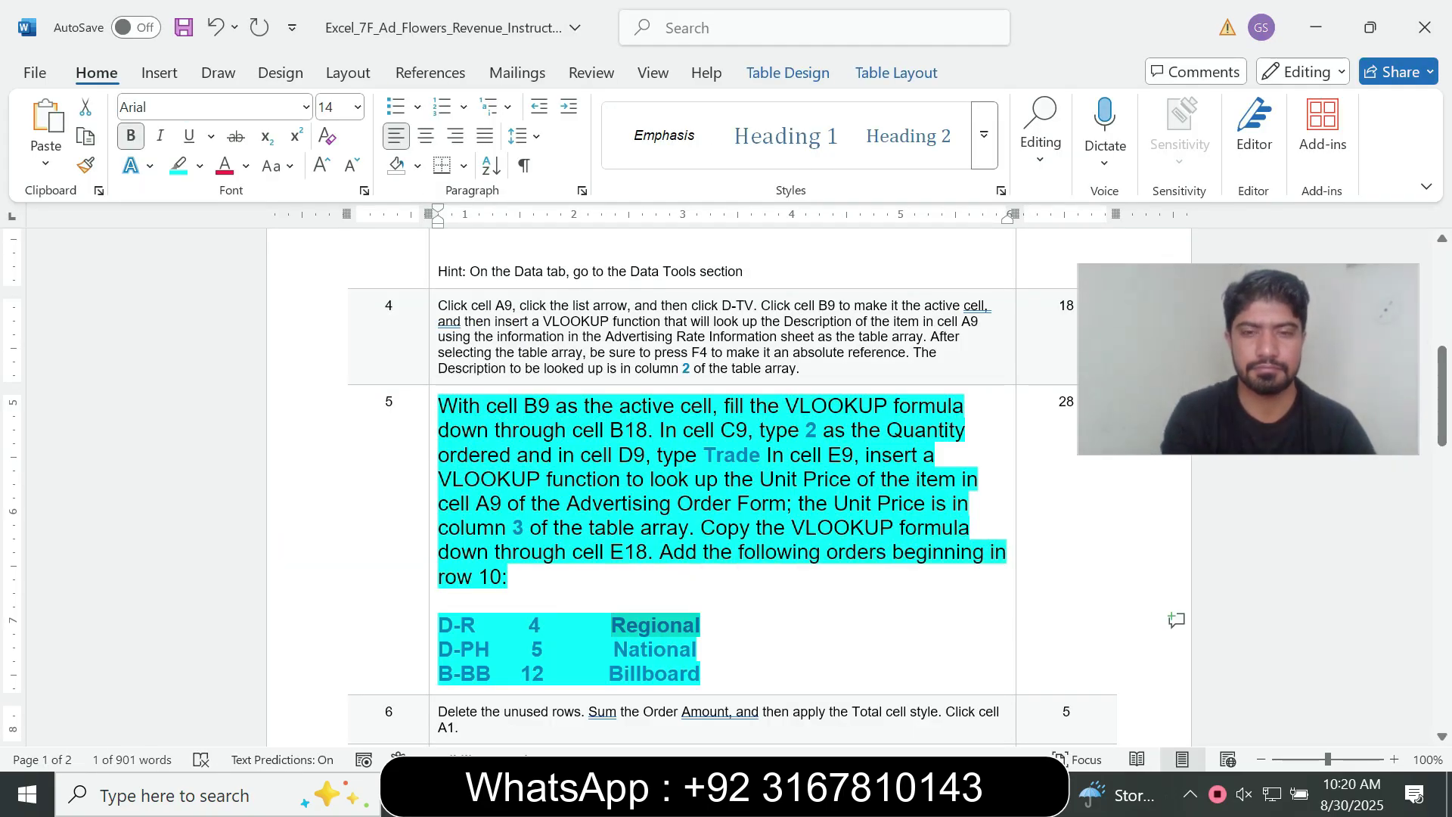
key(alt+Tab)
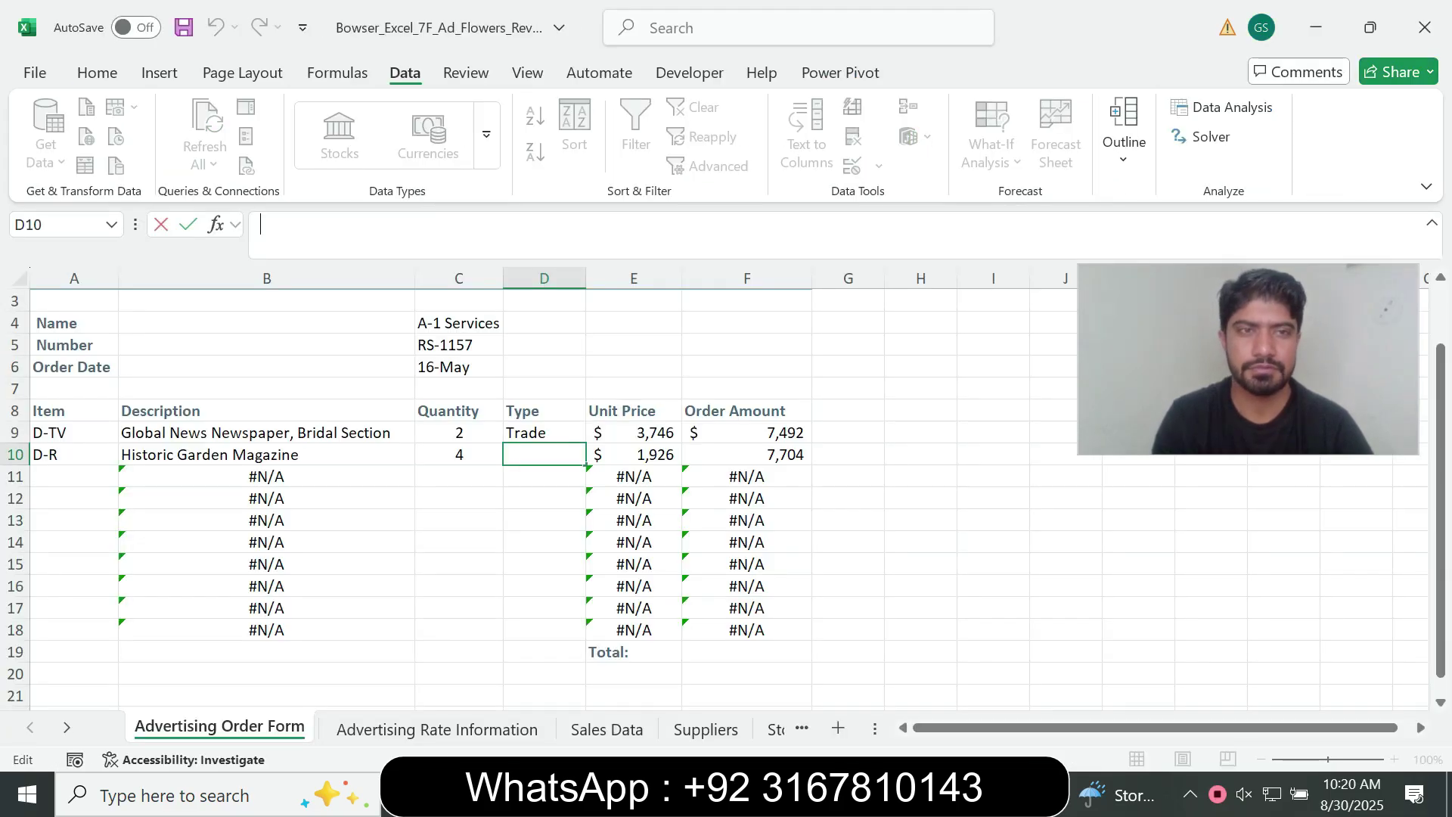
text(Regional)
key(Return)
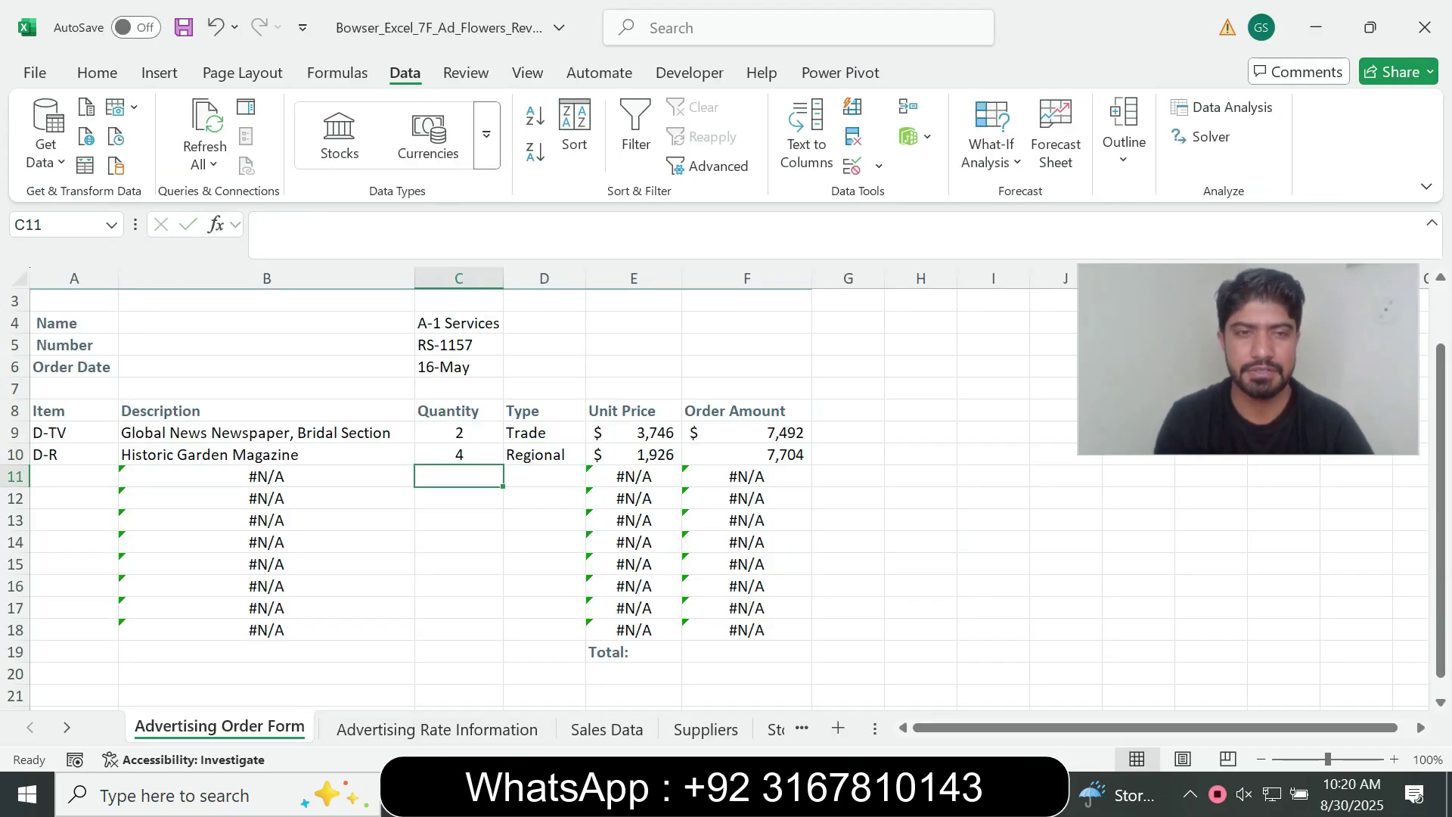
- Look up the second order's item code in Word and choose D-PH as the item in A11 in Excel
click(864, 794)
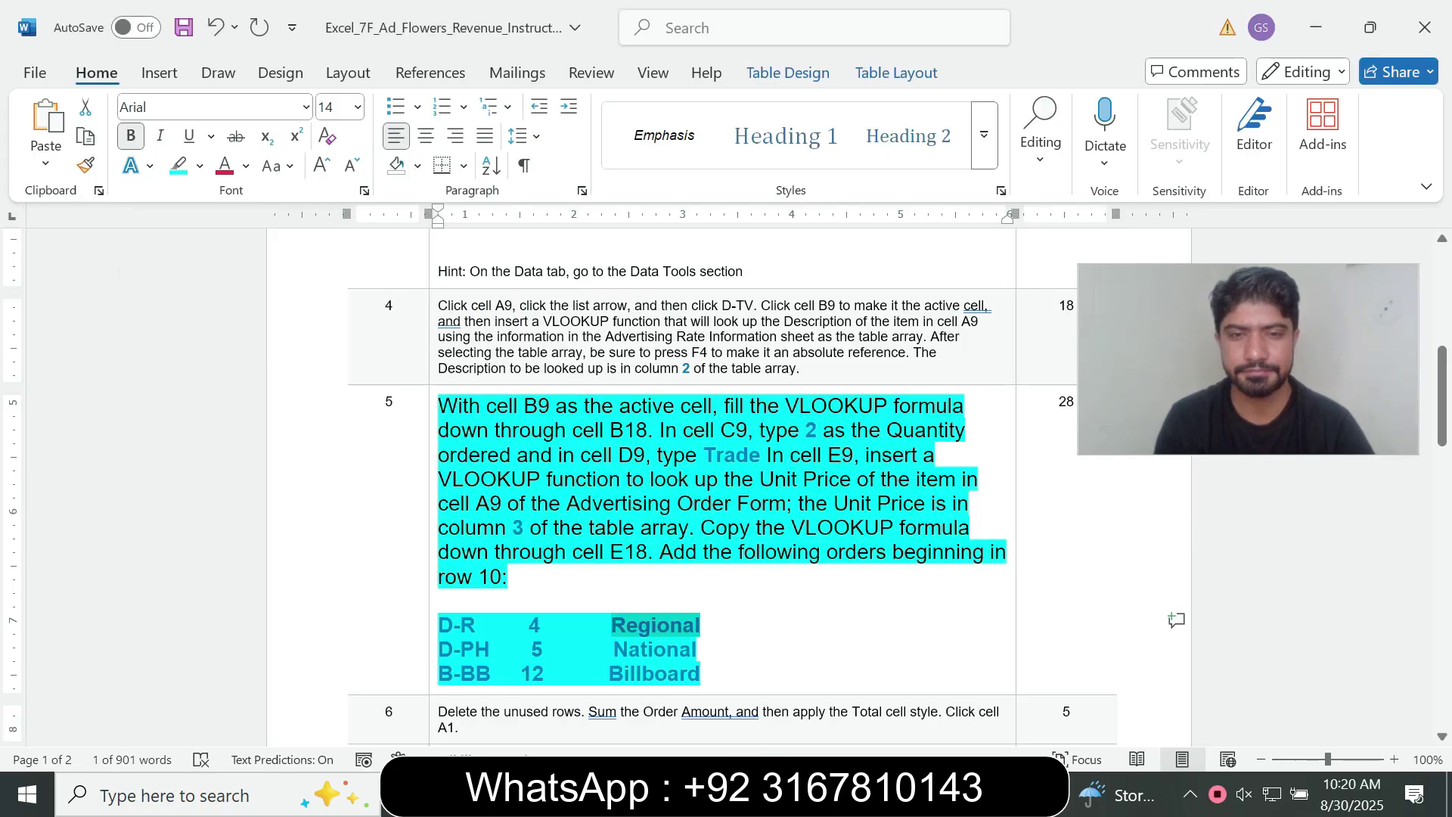
drag(439, 650, 460, 650)
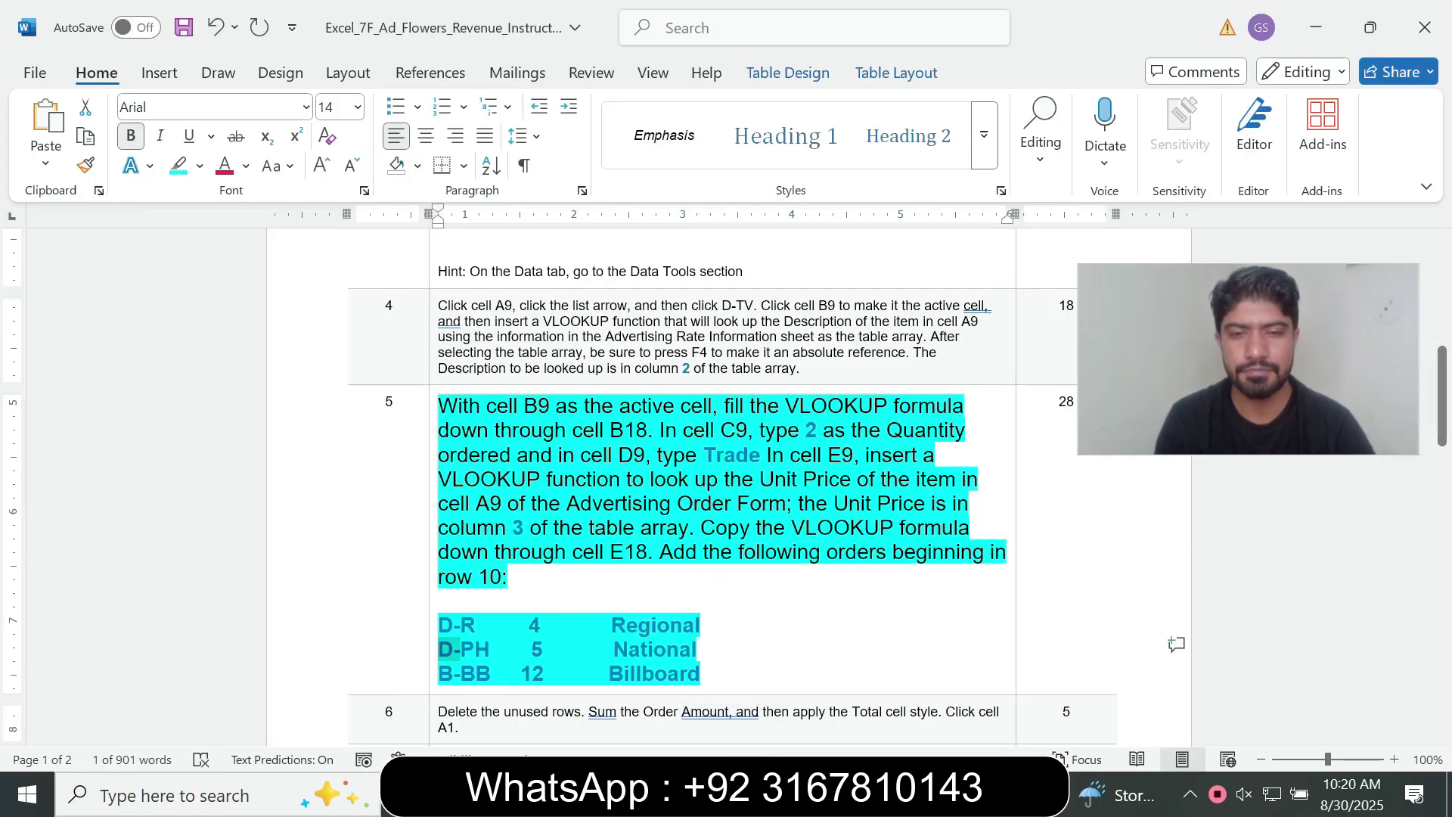
click(825, 794)
click(74, 454)
click(74, 476)
click(128, 476)
key(Down)
key(Down)
key(Down)
key(Down)
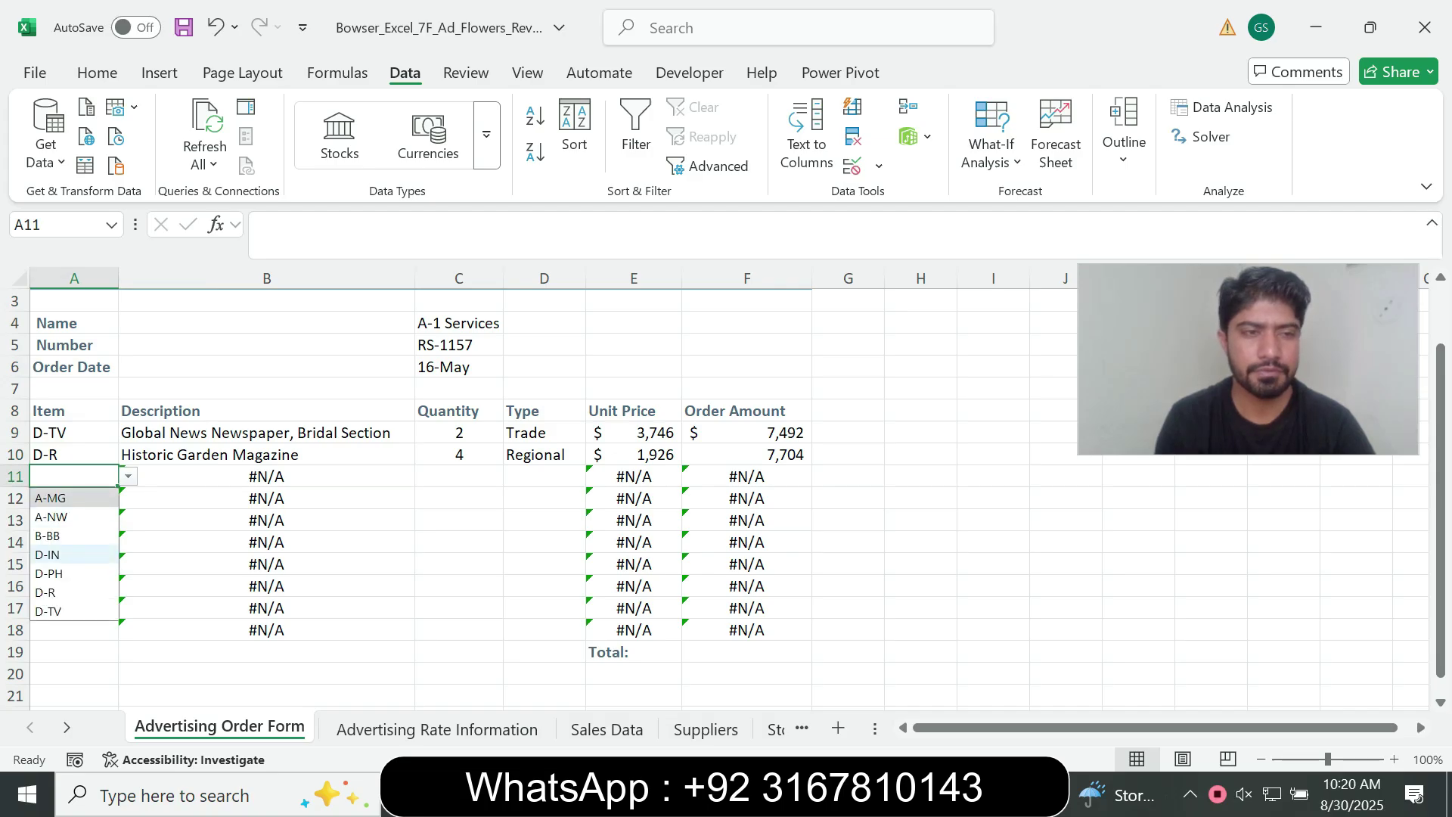
key(Return)
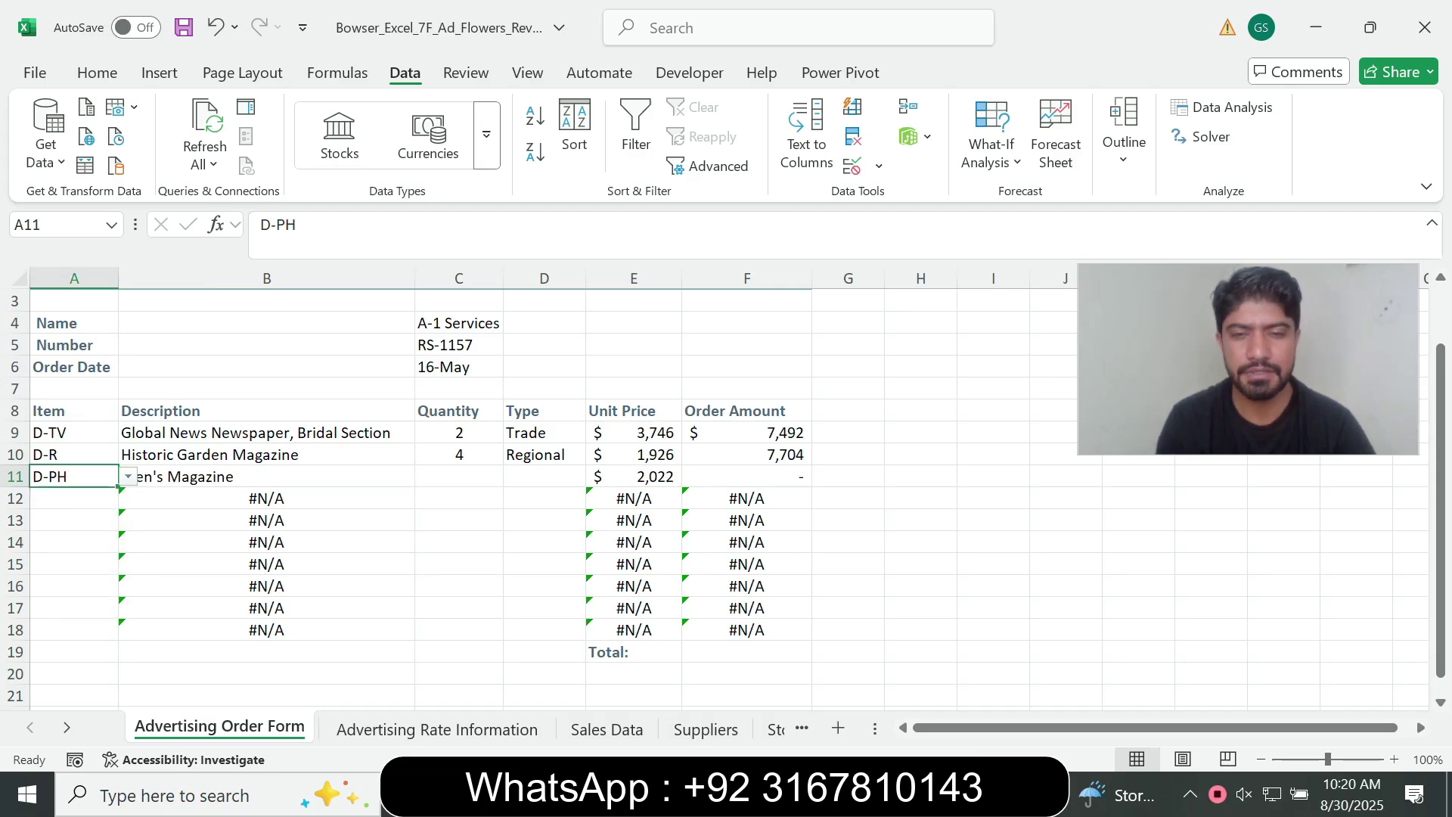
- Check the D-PH order's quantity in Word and enter 5 in C11 in Excel
key(alt+Tab)
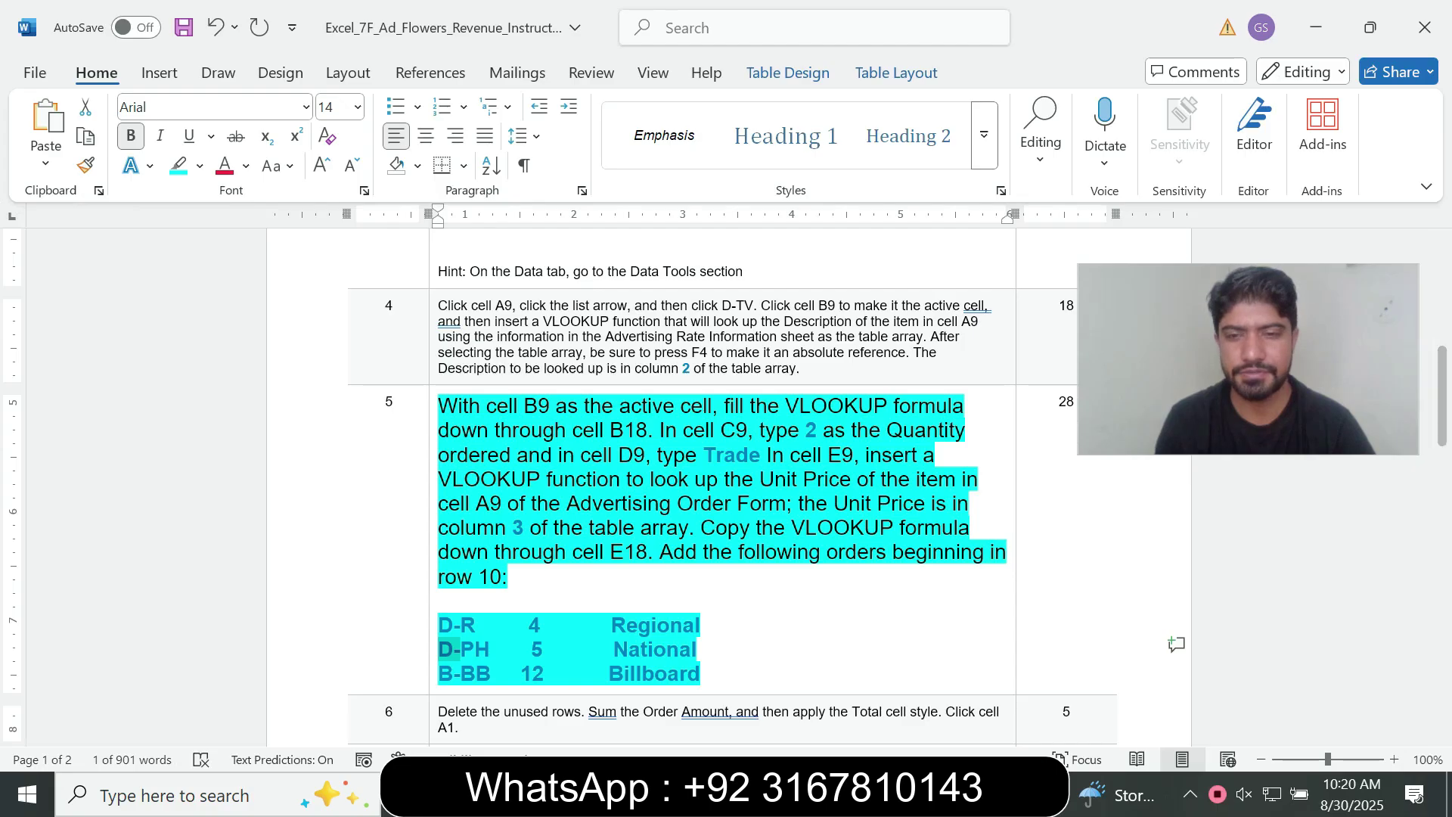
key(alt+Tab)
click(458, 476)
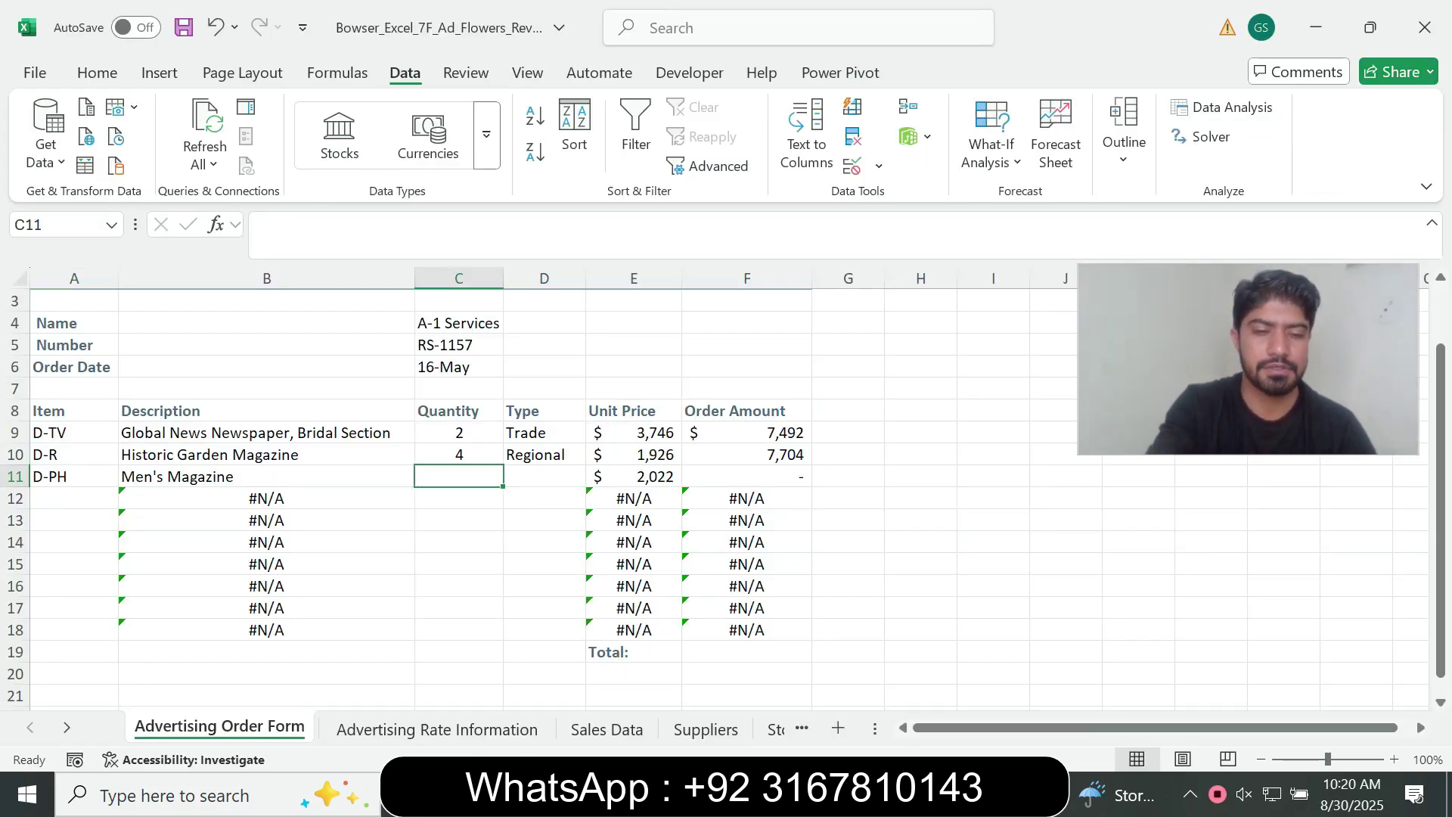
text(5)
key(Tab)
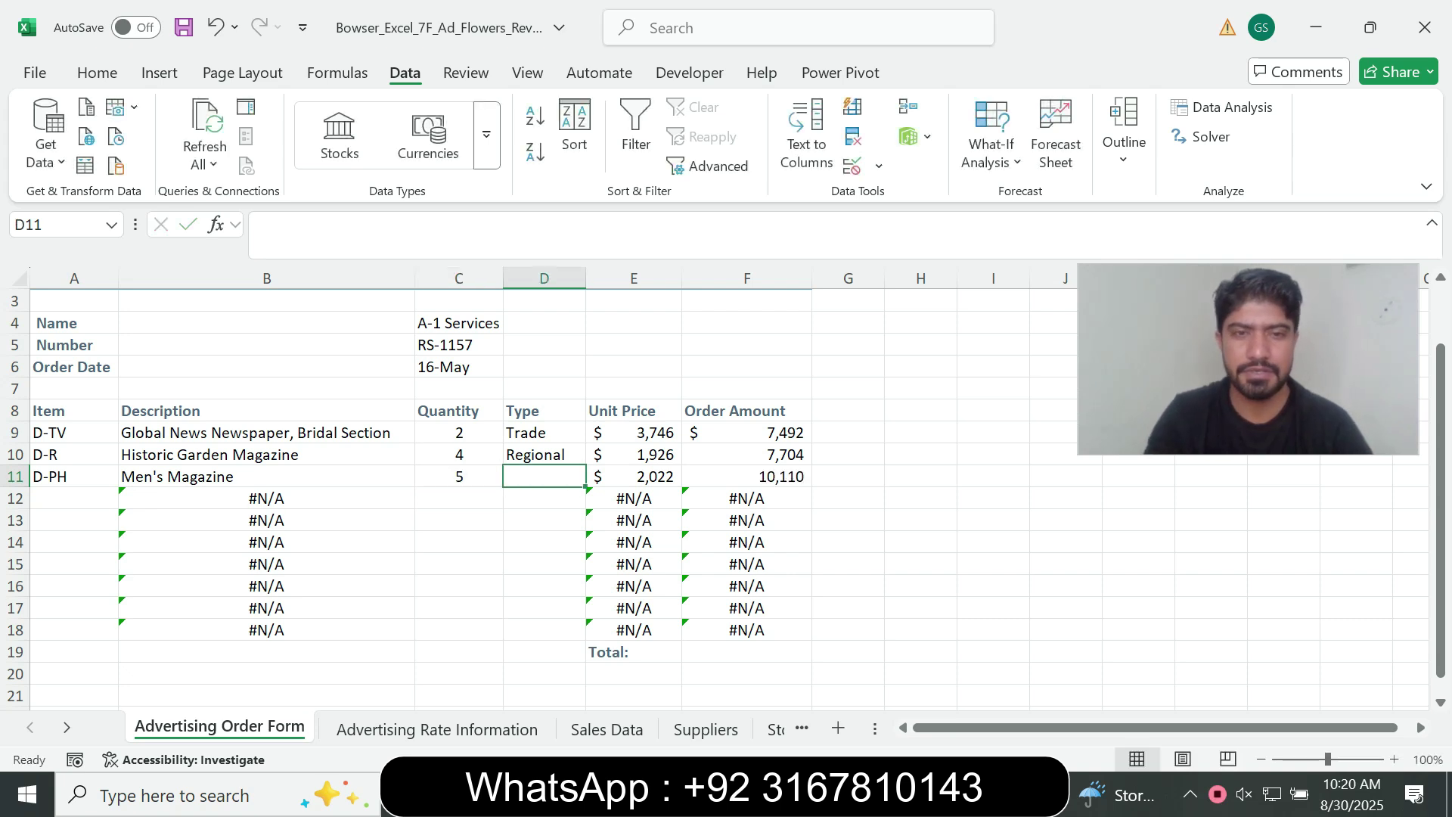
- Copy the type National from the D-PH order in Word and paste it as text into D11 in Excel
key(alt+Tab)
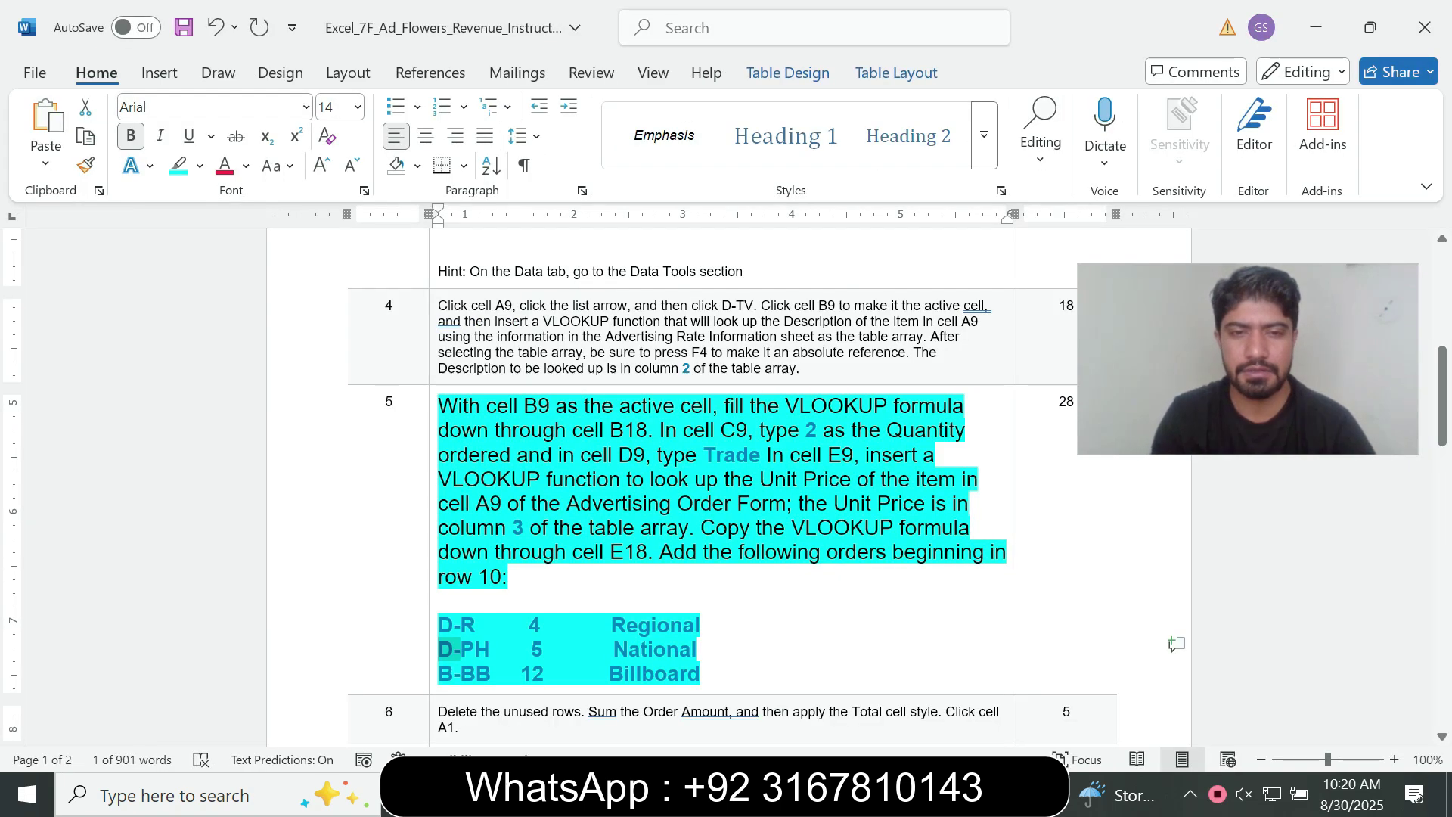
drag(613, 649, 697, 649)
key(ctrl+c)
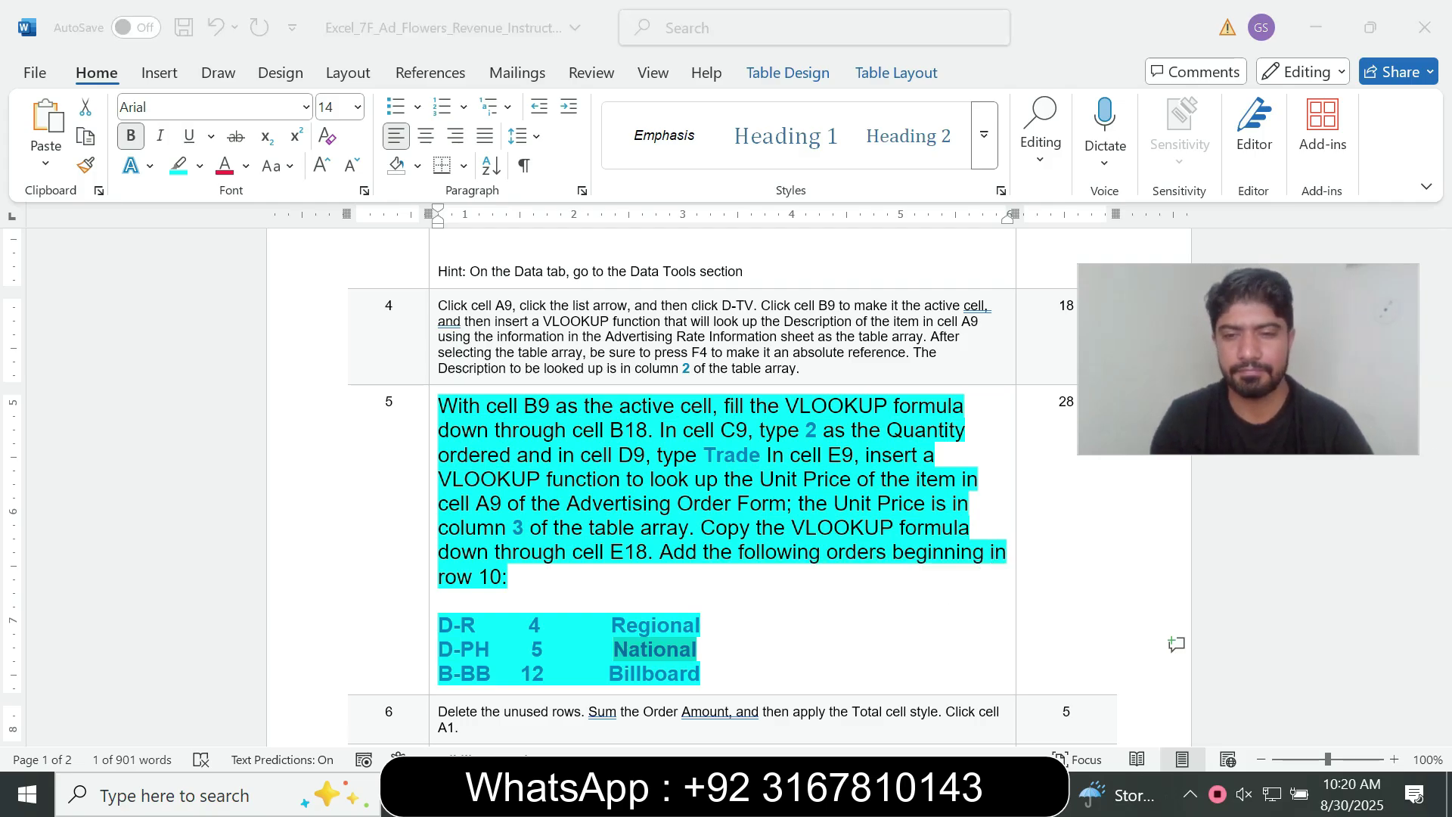
key(alt+Tab)
key(F2)
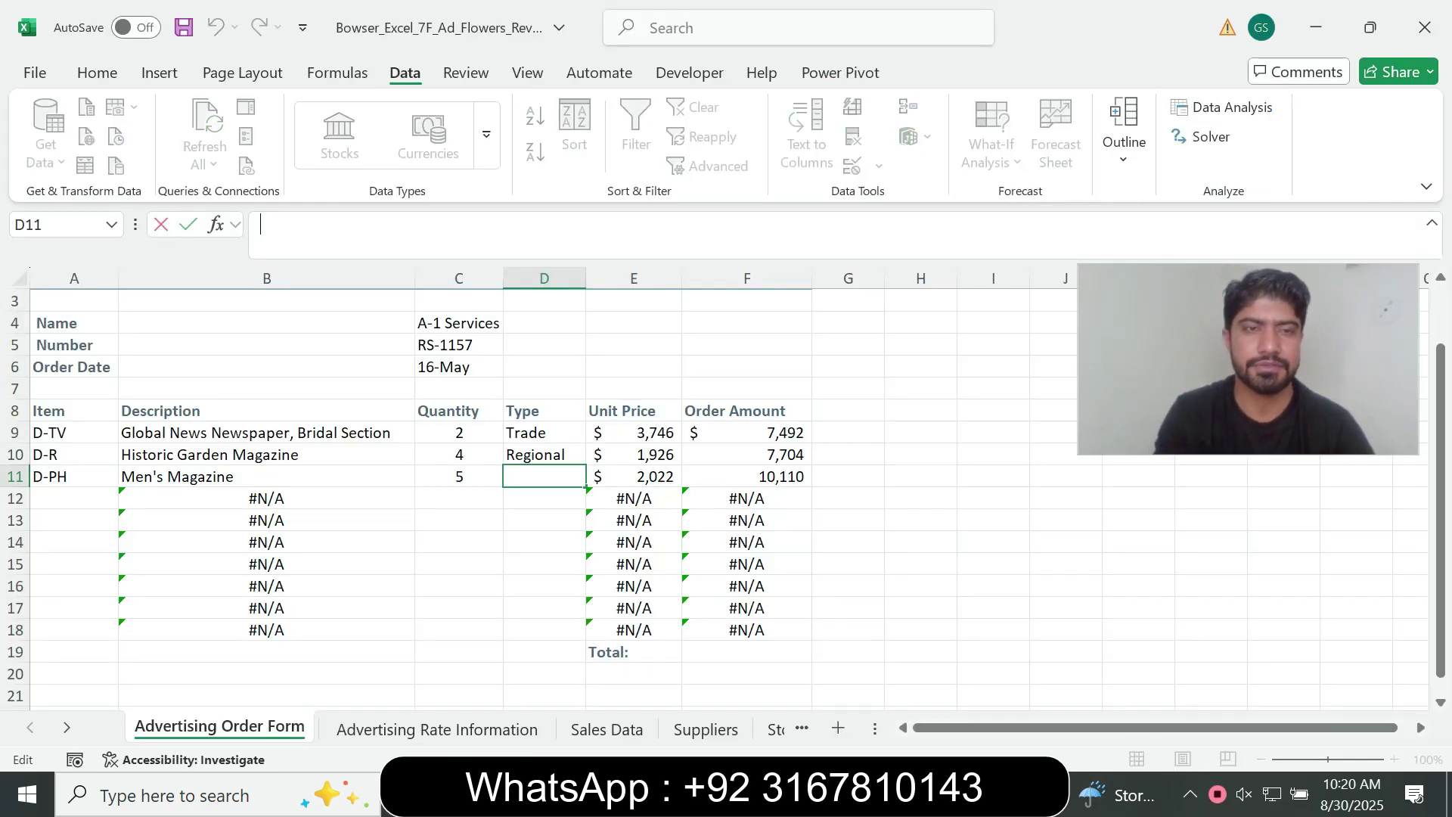
key(ctrl+v)
key(Return)
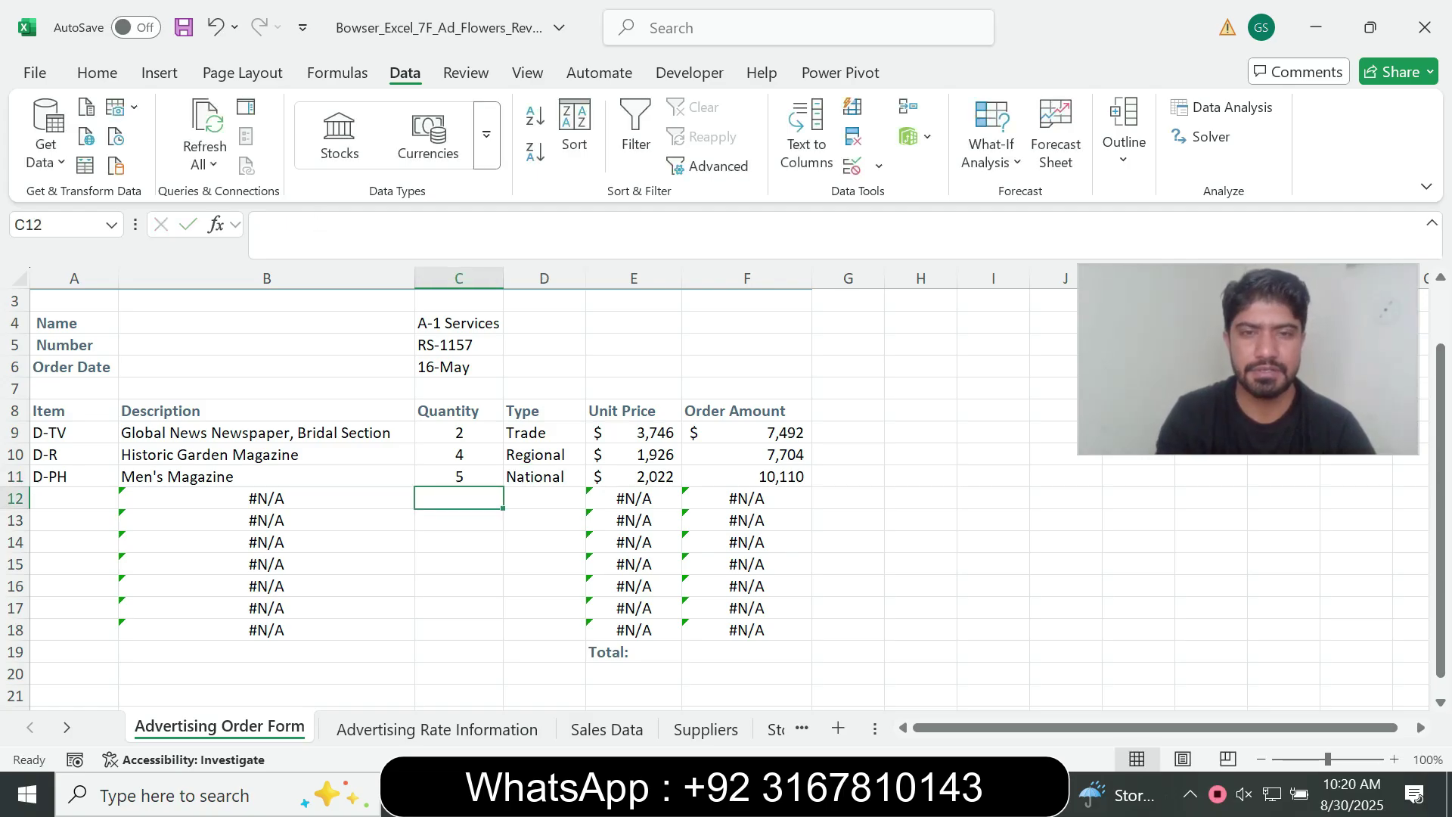
- Check the third order in Word and choose B-BB as the item in A12 in Excel
key(alt+Tab)
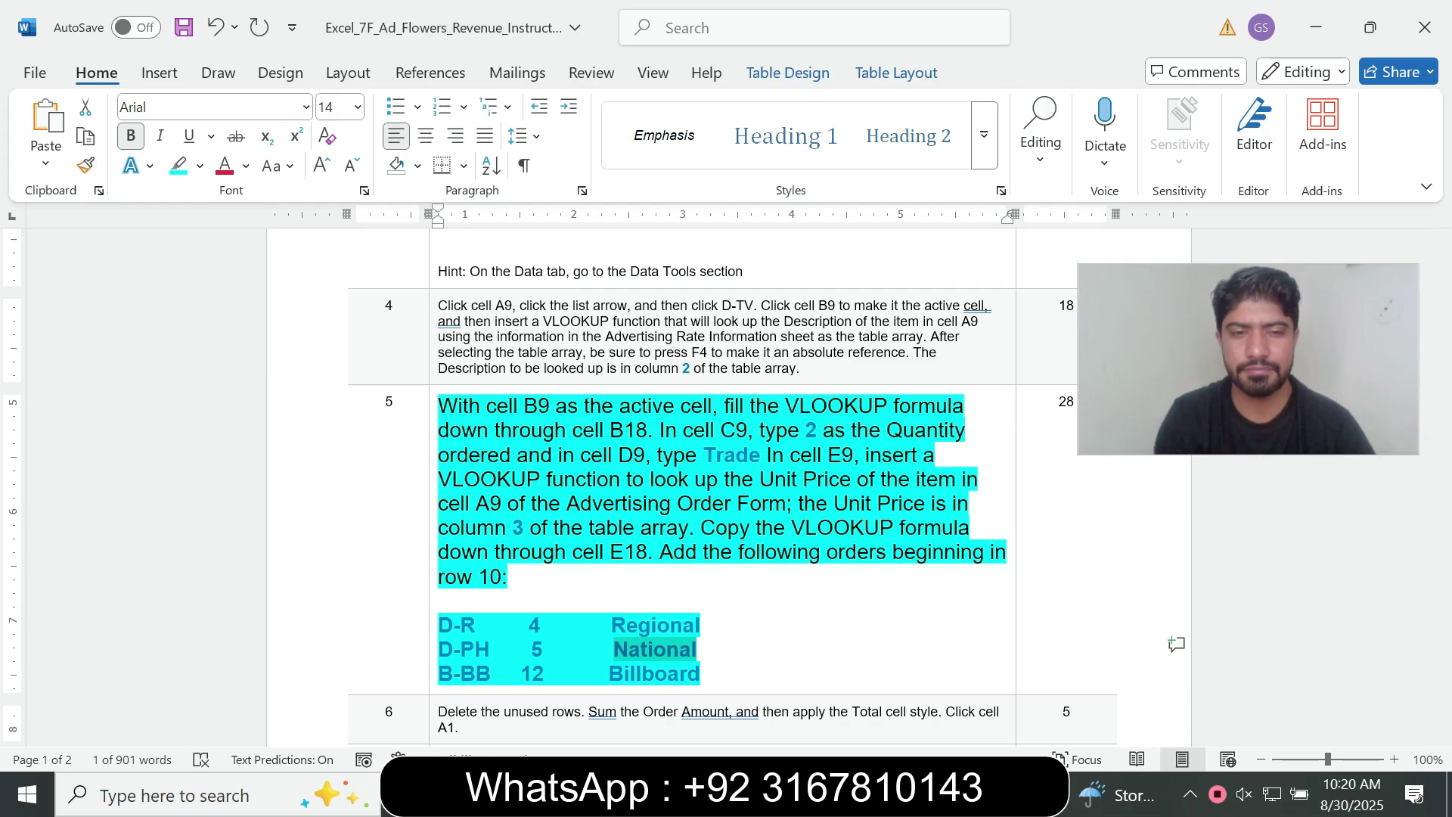
key(alt+Tab)
click(74, 498)
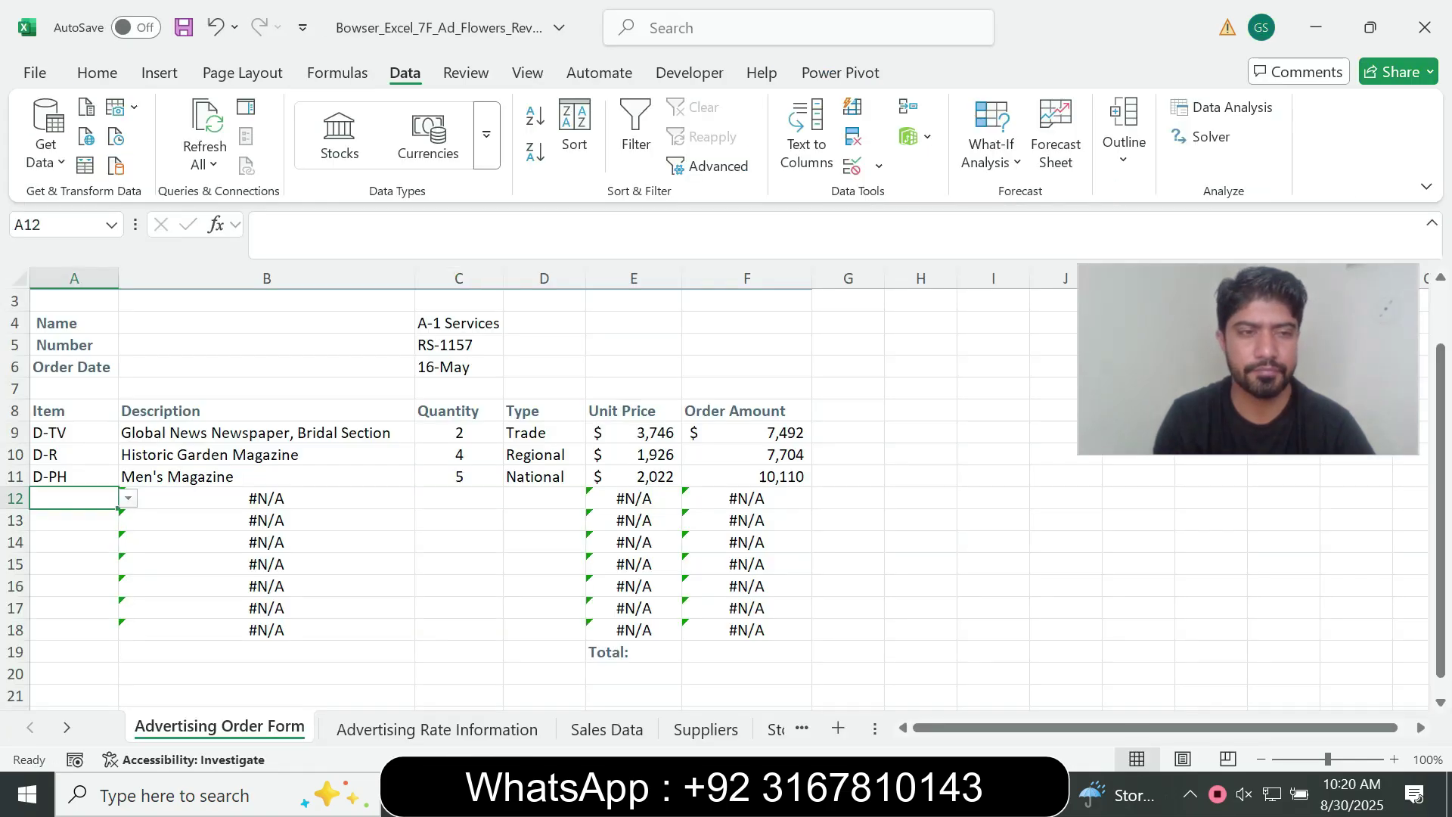
click(128, 499)
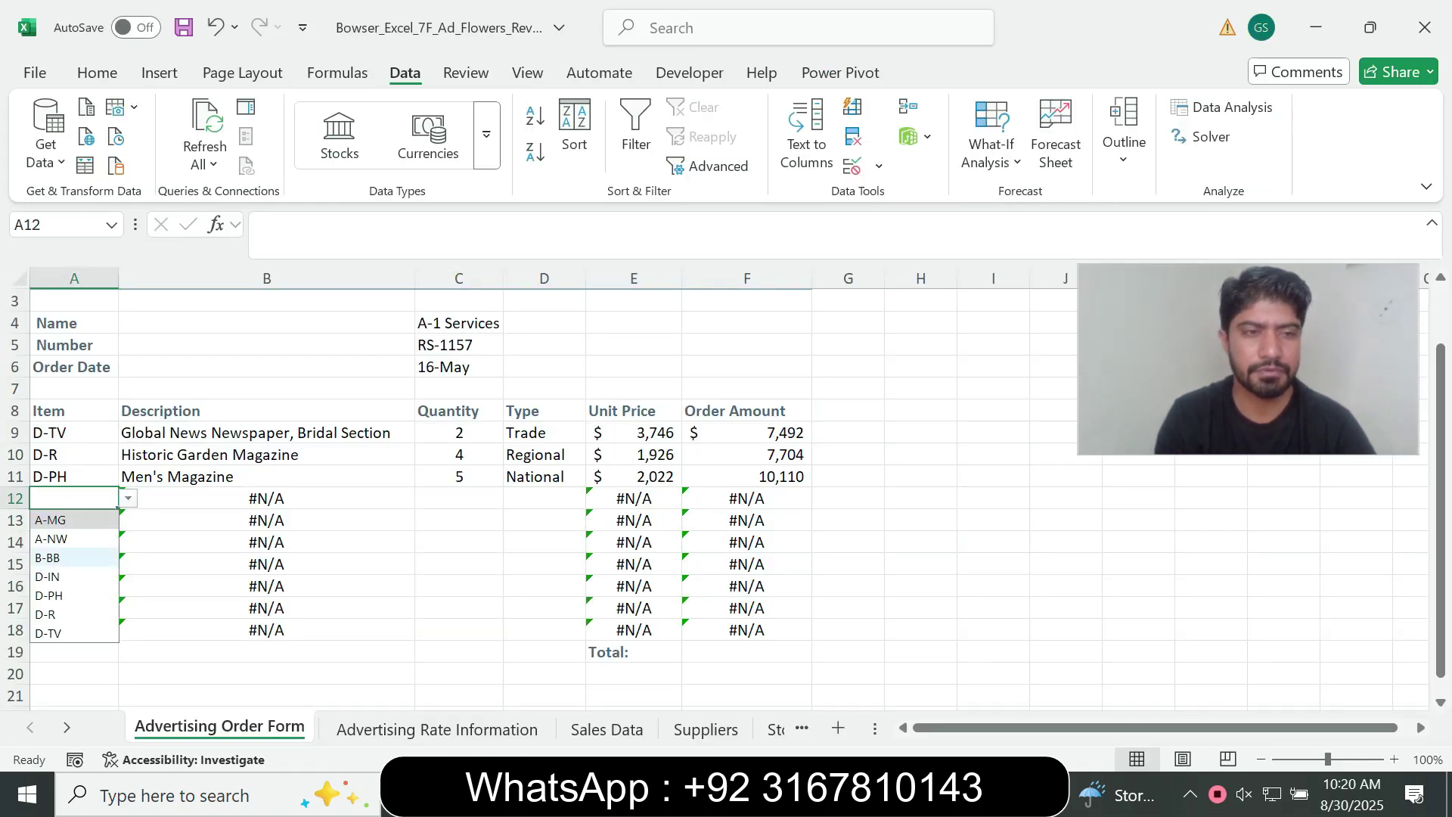
click(47, 557)
- Check the B-BB order's quantity in Word and enter 12 in C12 in Excel
key(alt+Tab)
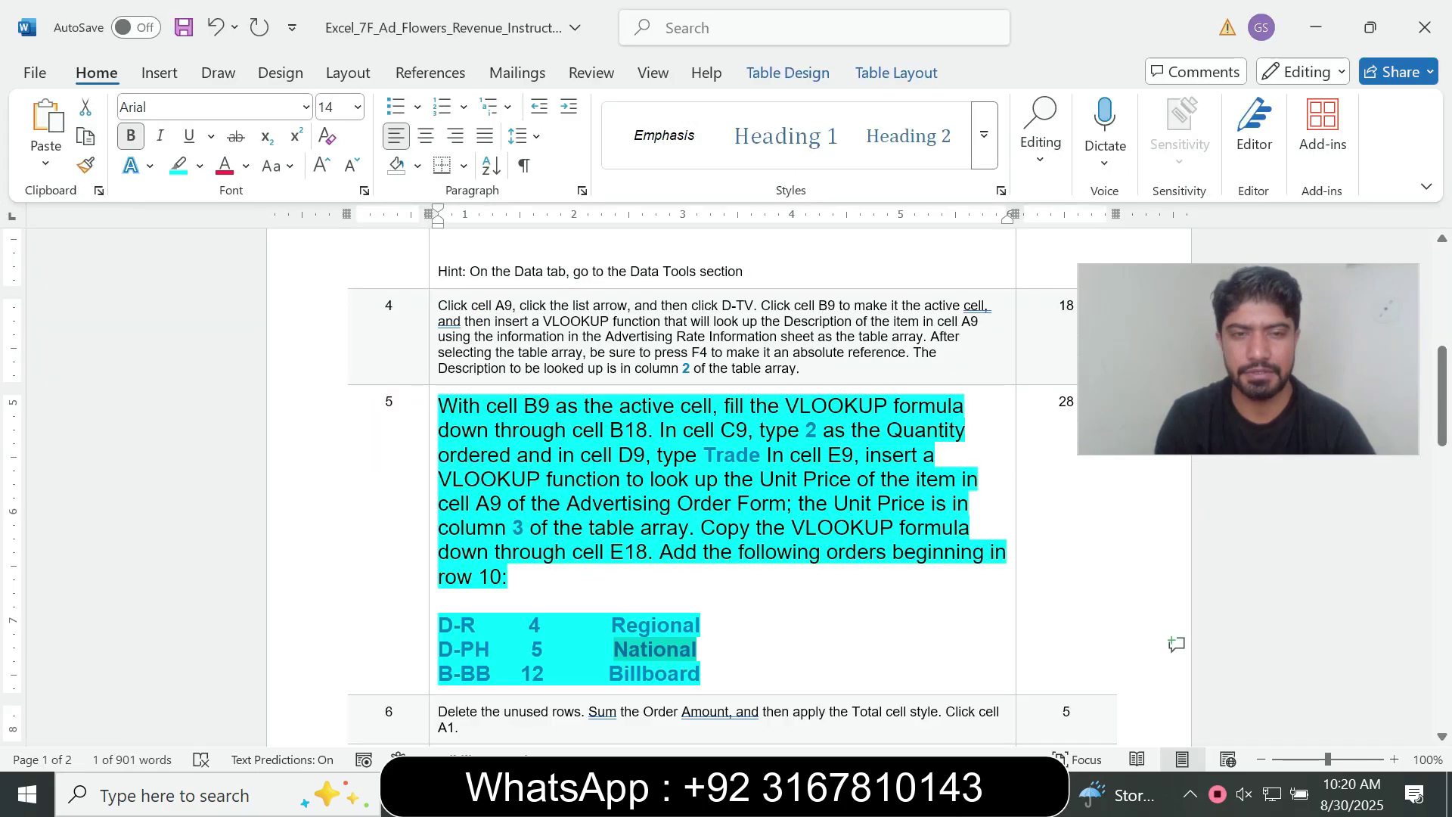
click(866, 794)
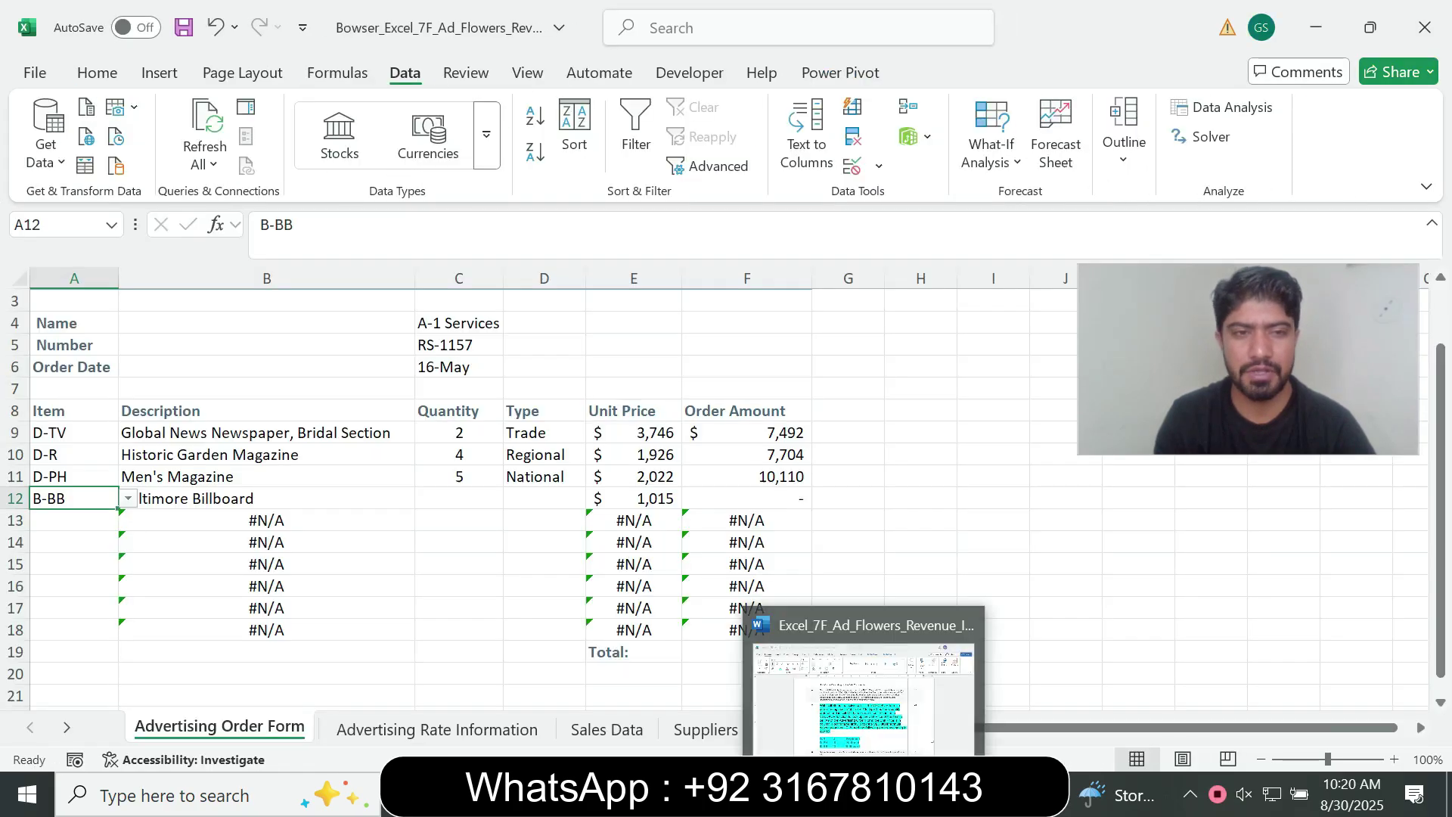
click(460, 498)
text(12)
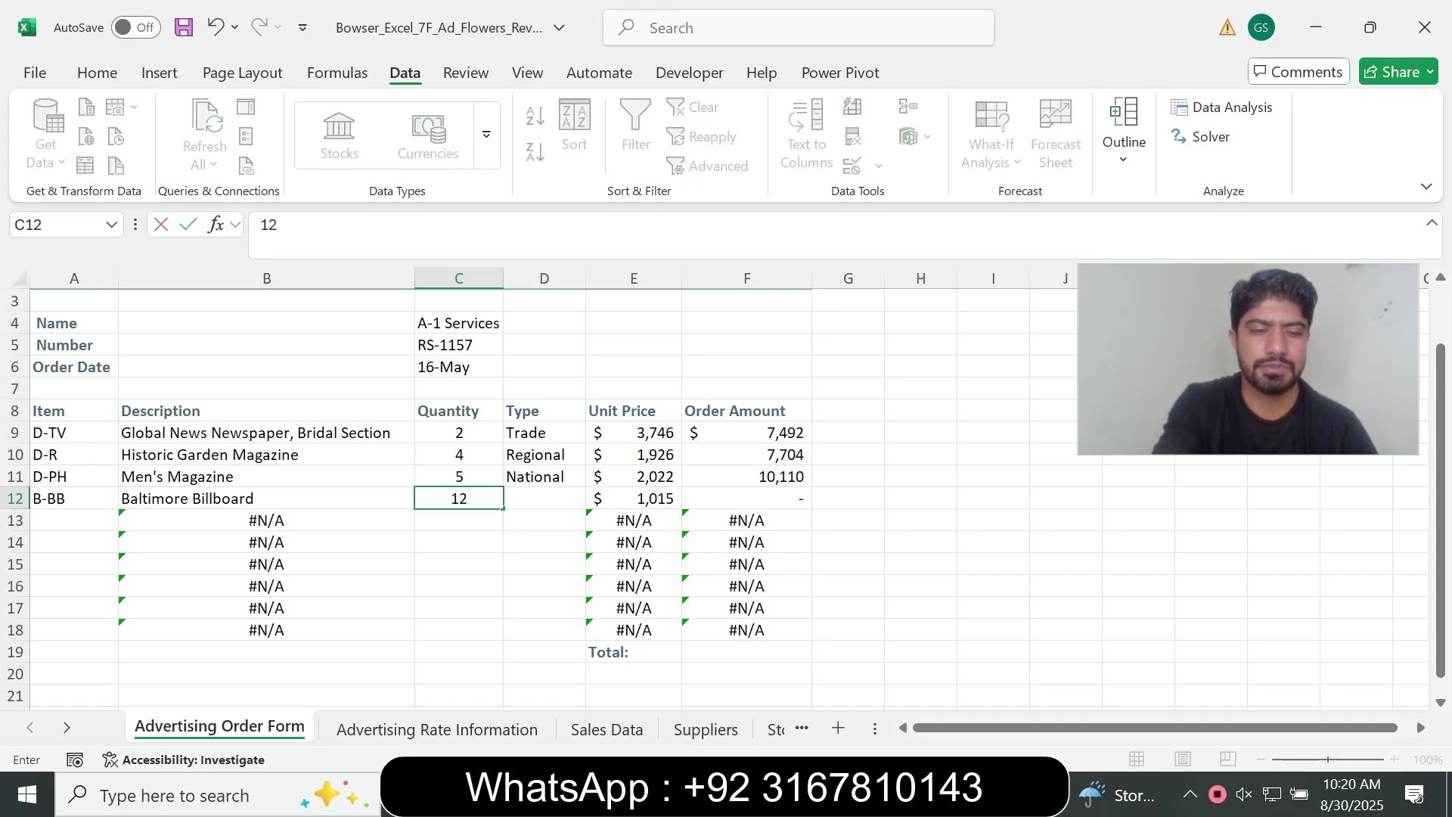
key(Tab)
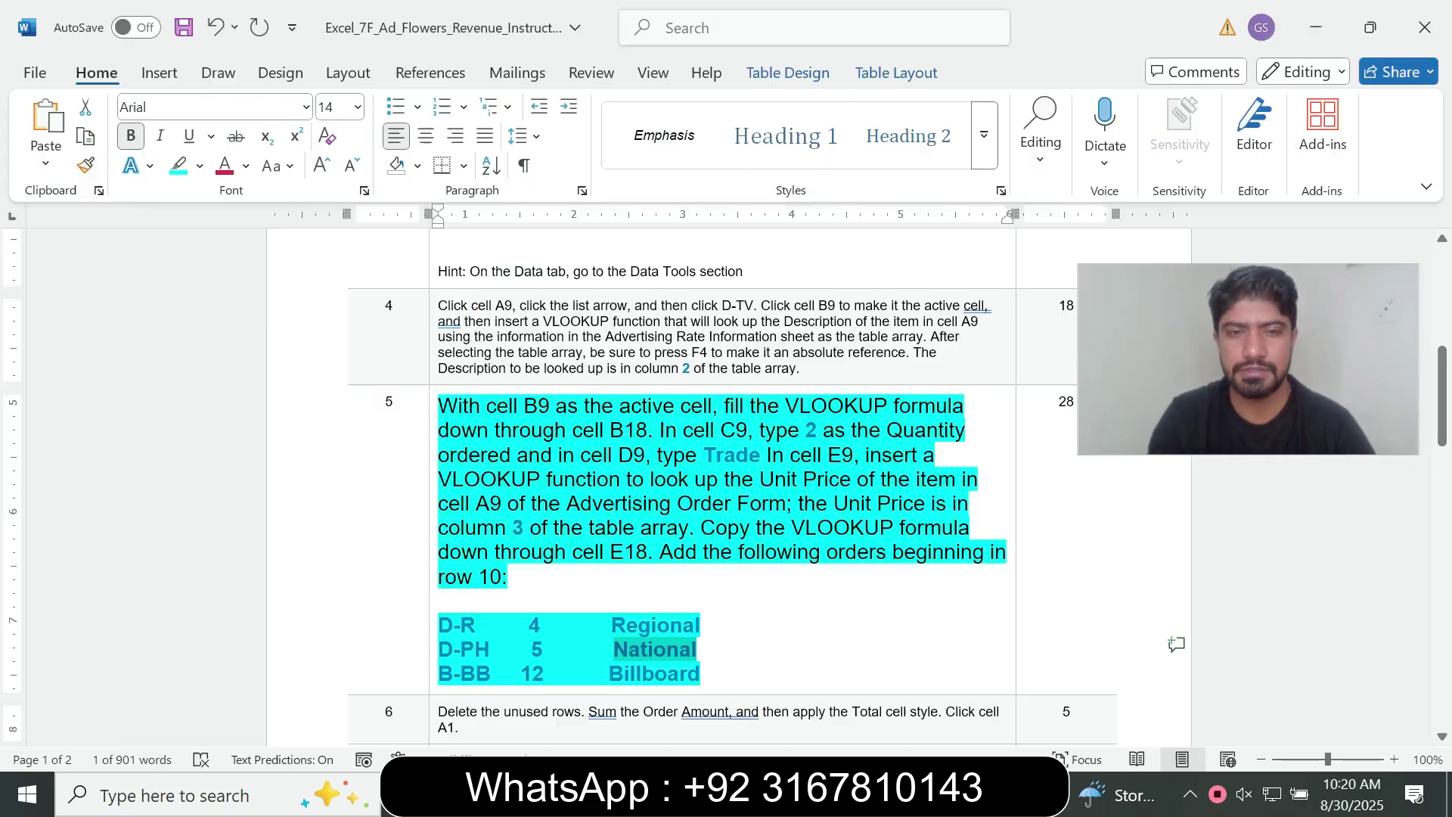
- Copy the type Billboard from the B-BB order in Word and paste it as text into D12 in Excel
key(alt+Tab)
drag(610, 674, 701, 674)
key(ctrl+c)
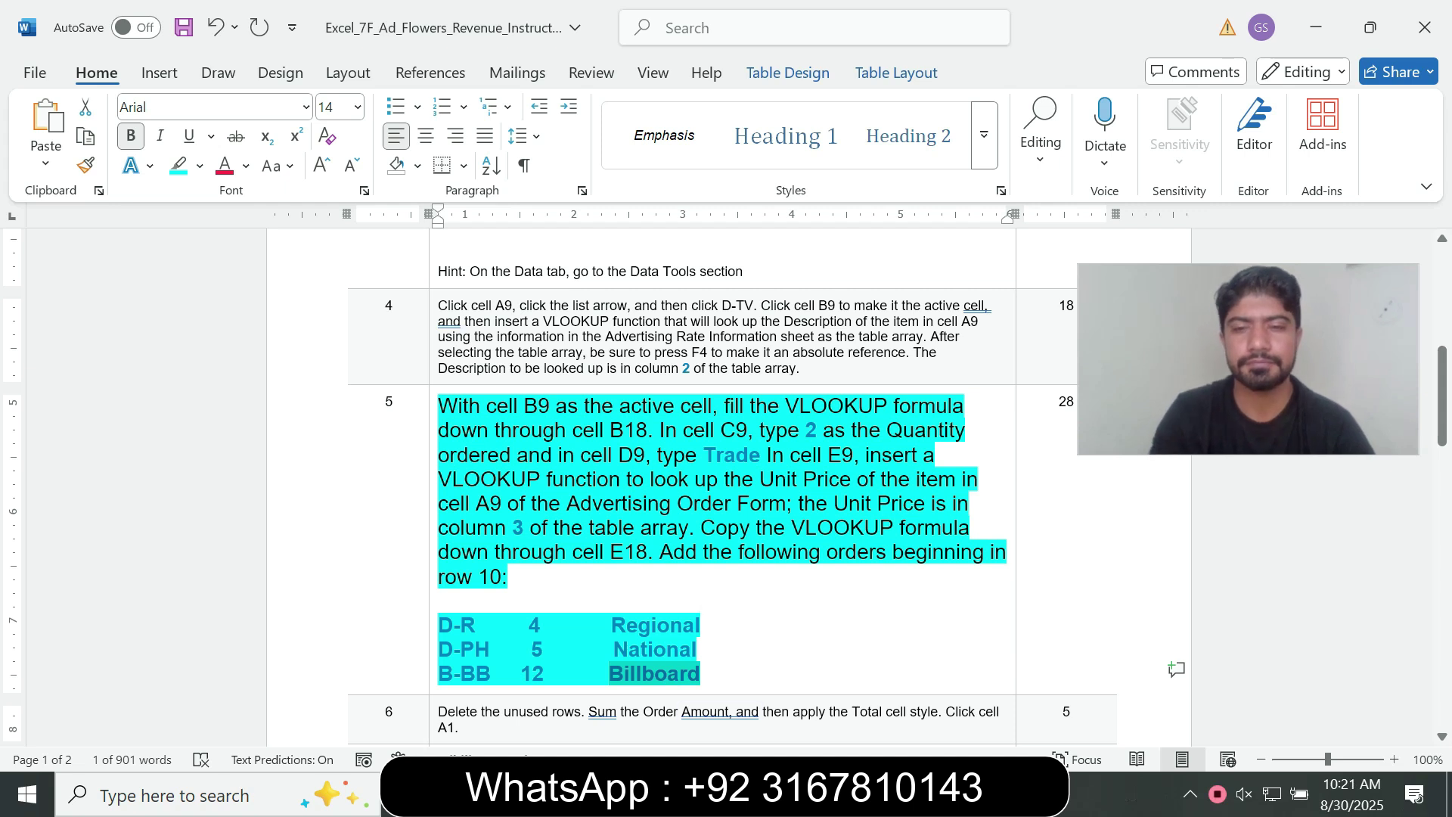
key(alt+Tab)
click(260, 225)
key(ctrl+v)
key(Return)
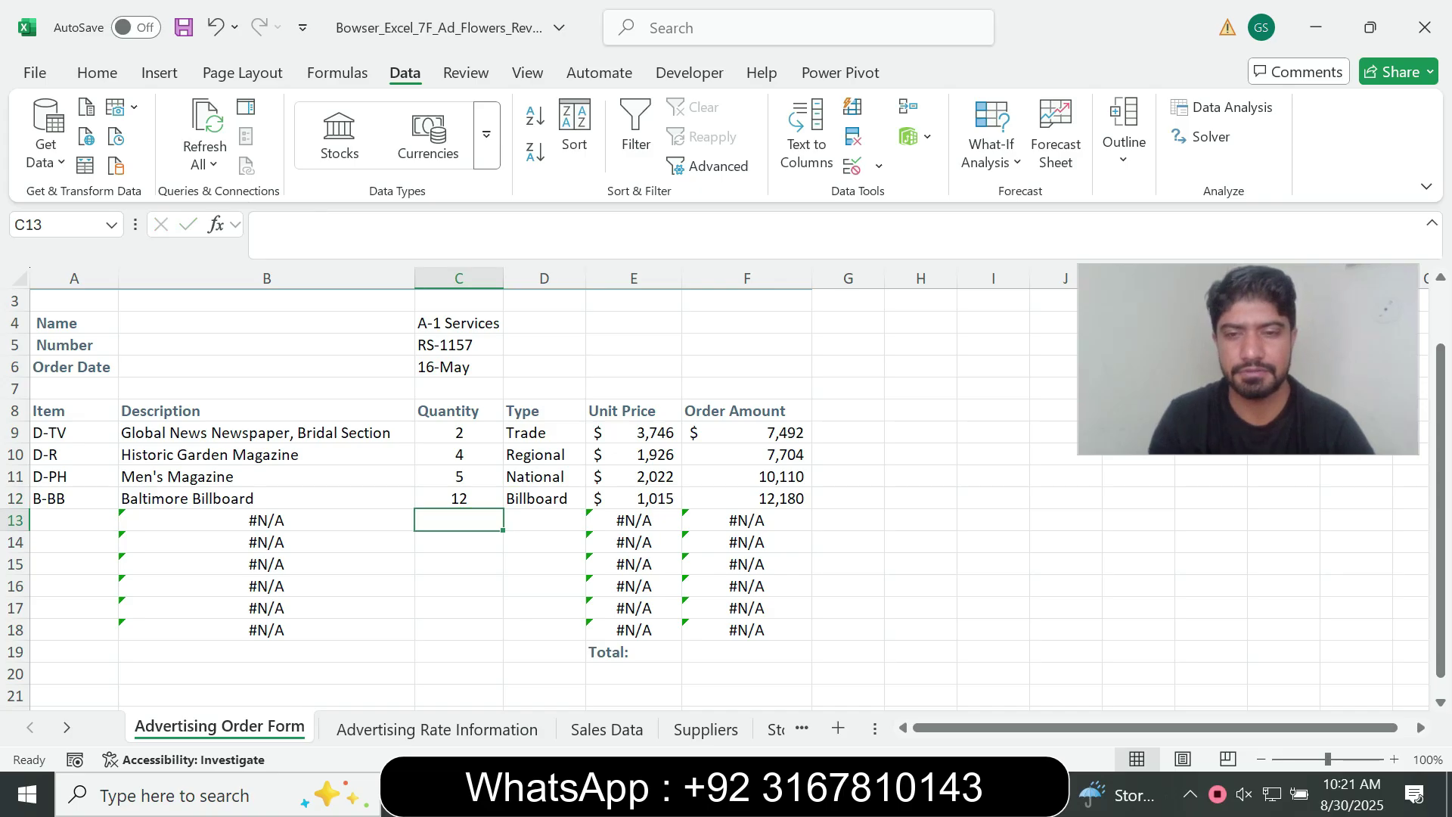
- Switch to Word, set step 5's instruction text back to 9 pt and remove its highlight
key(alt+Tab)
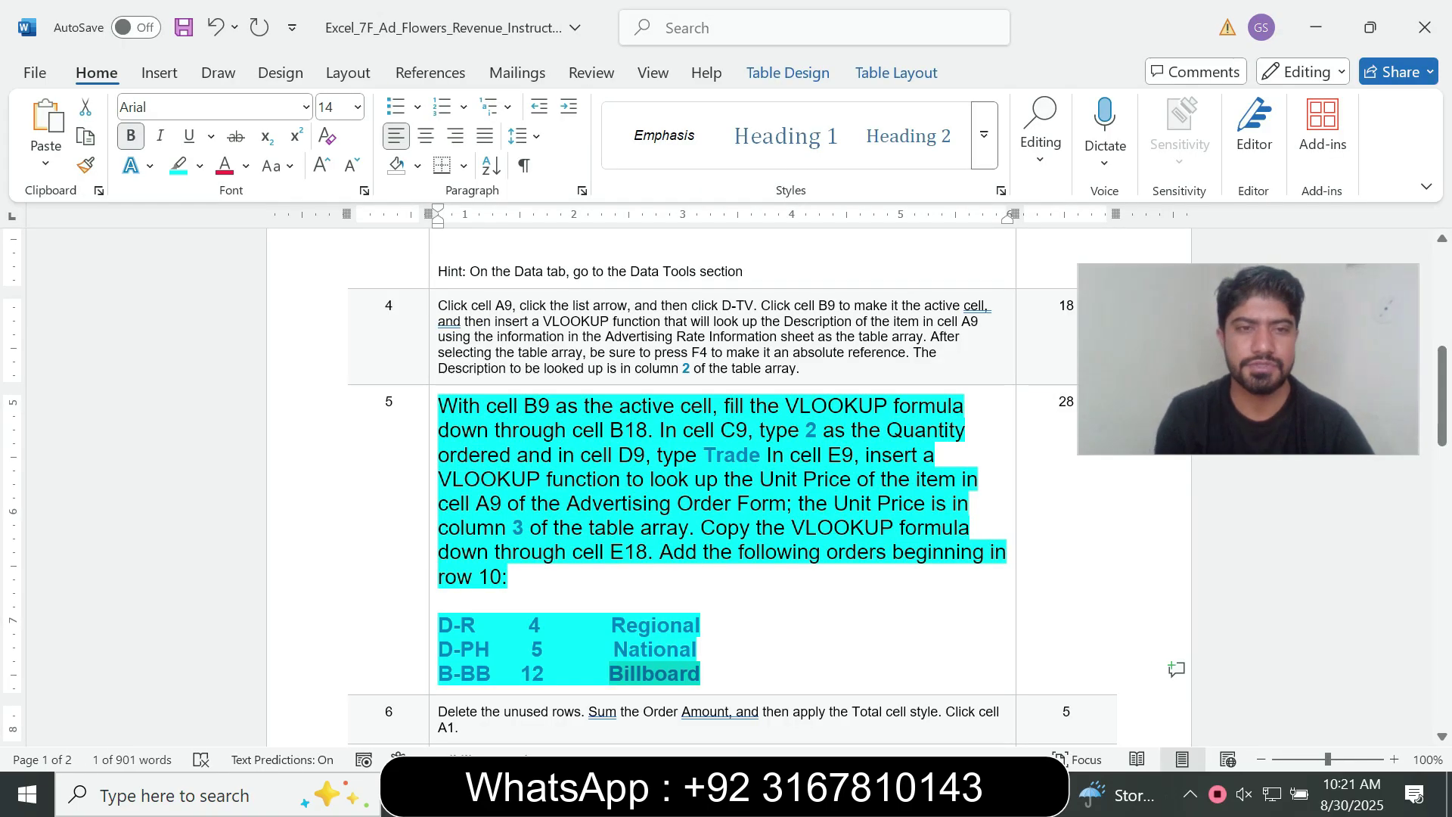
click(433, 555)
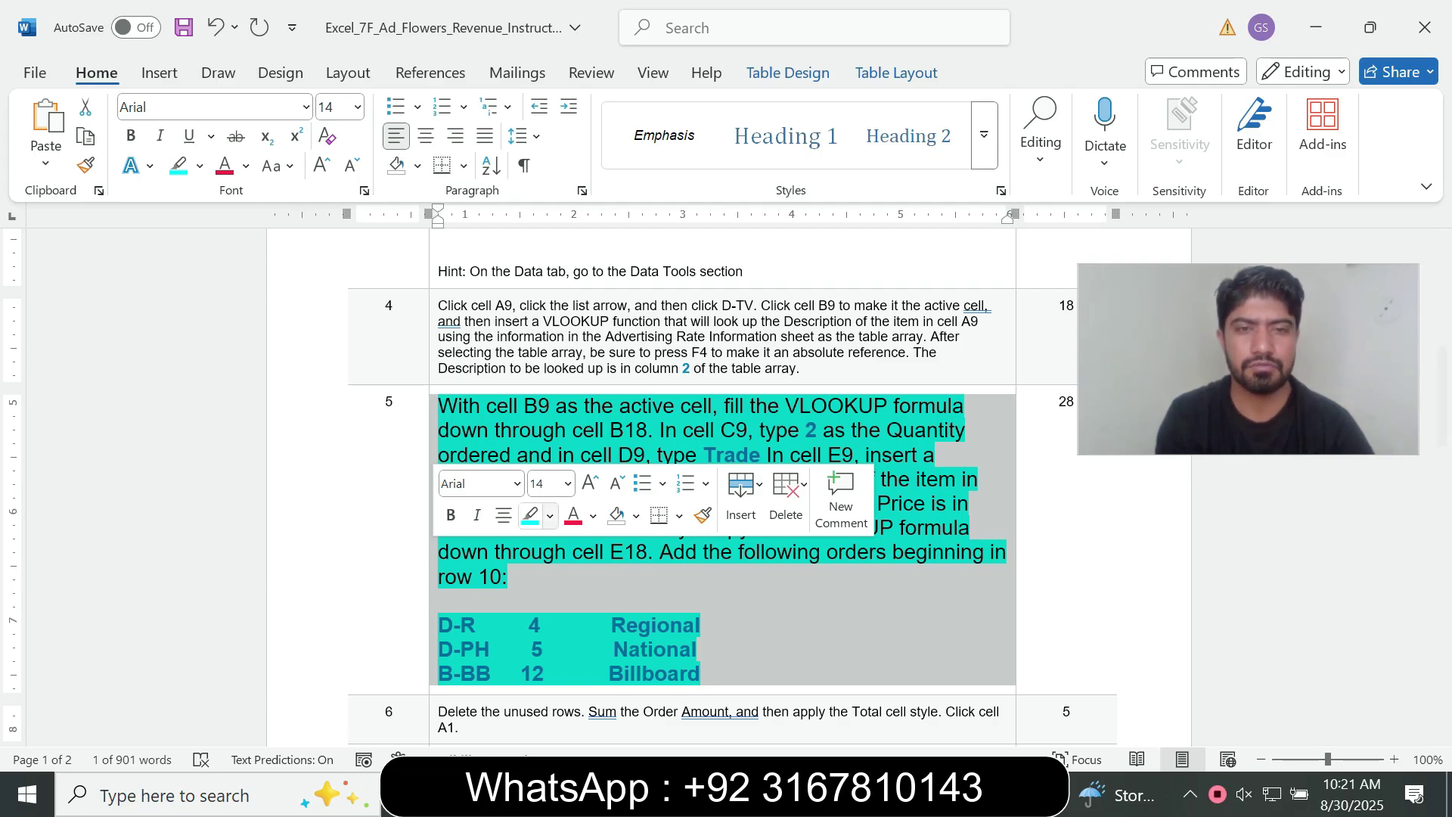
click(567, 483)
click(545, 62)
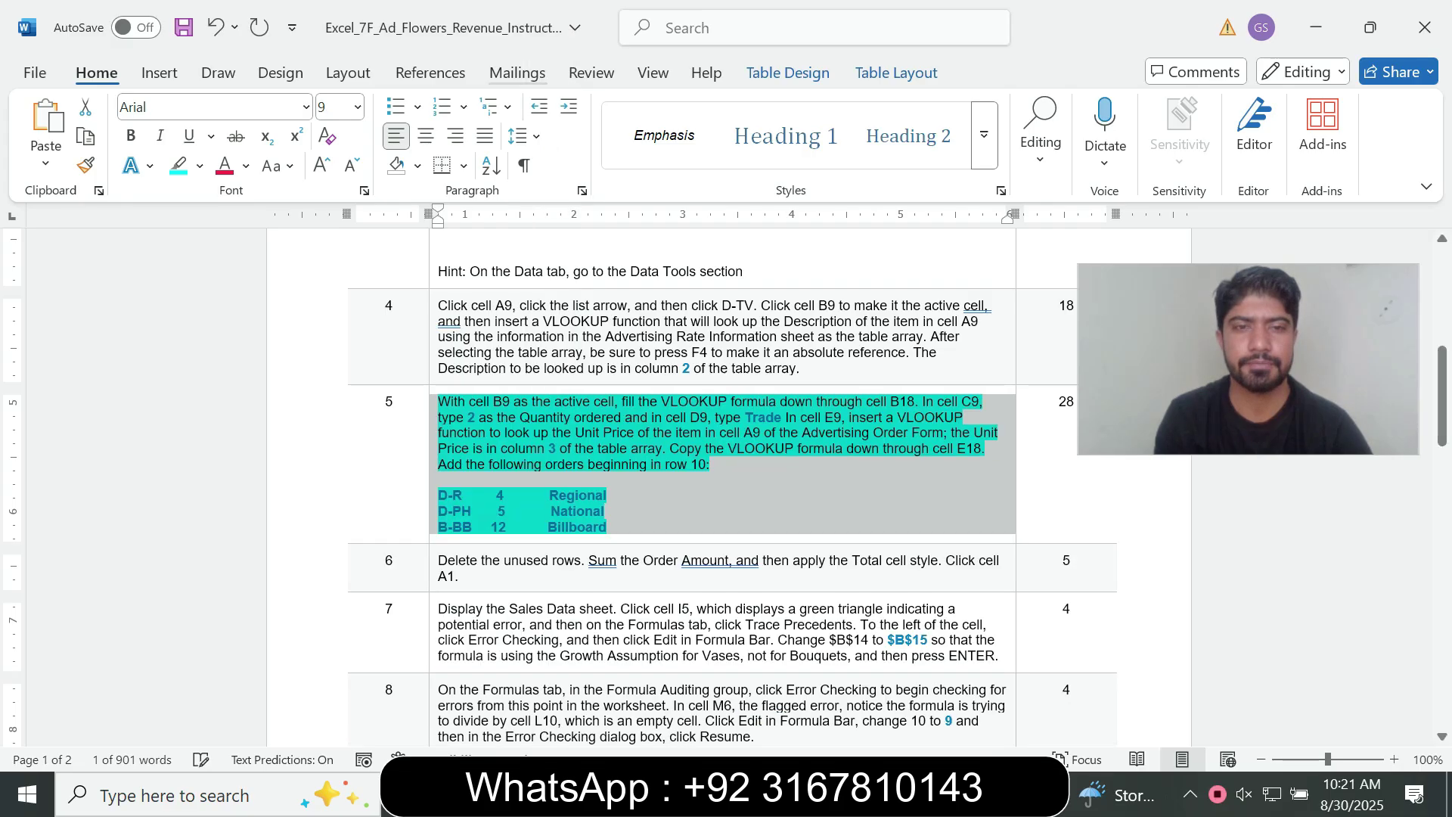
click(200, 166)
click(234, 349)
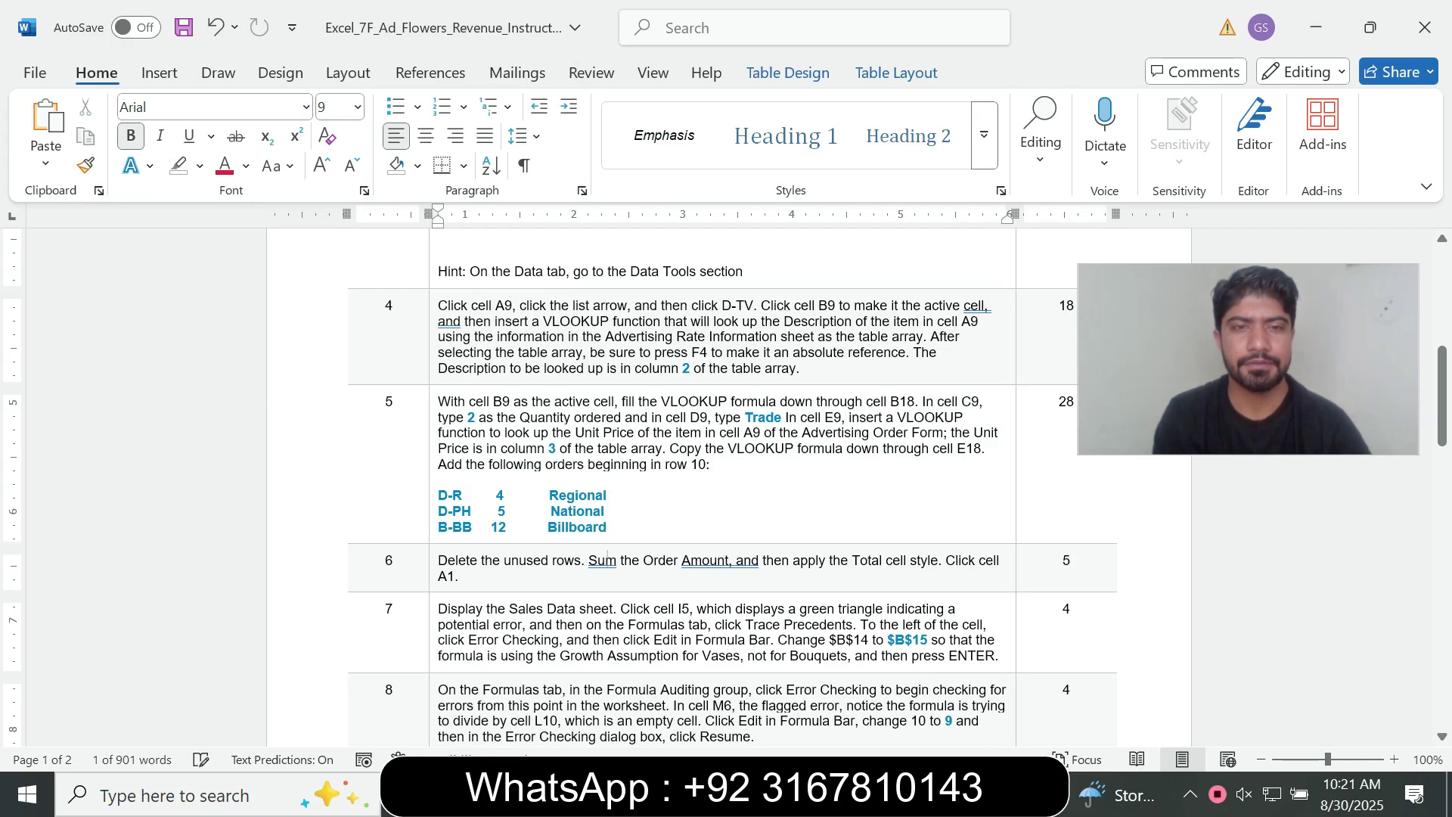
- Enlarge step 6's instruction text to 14 pt and highlight it in turquoise
click(433, 573)
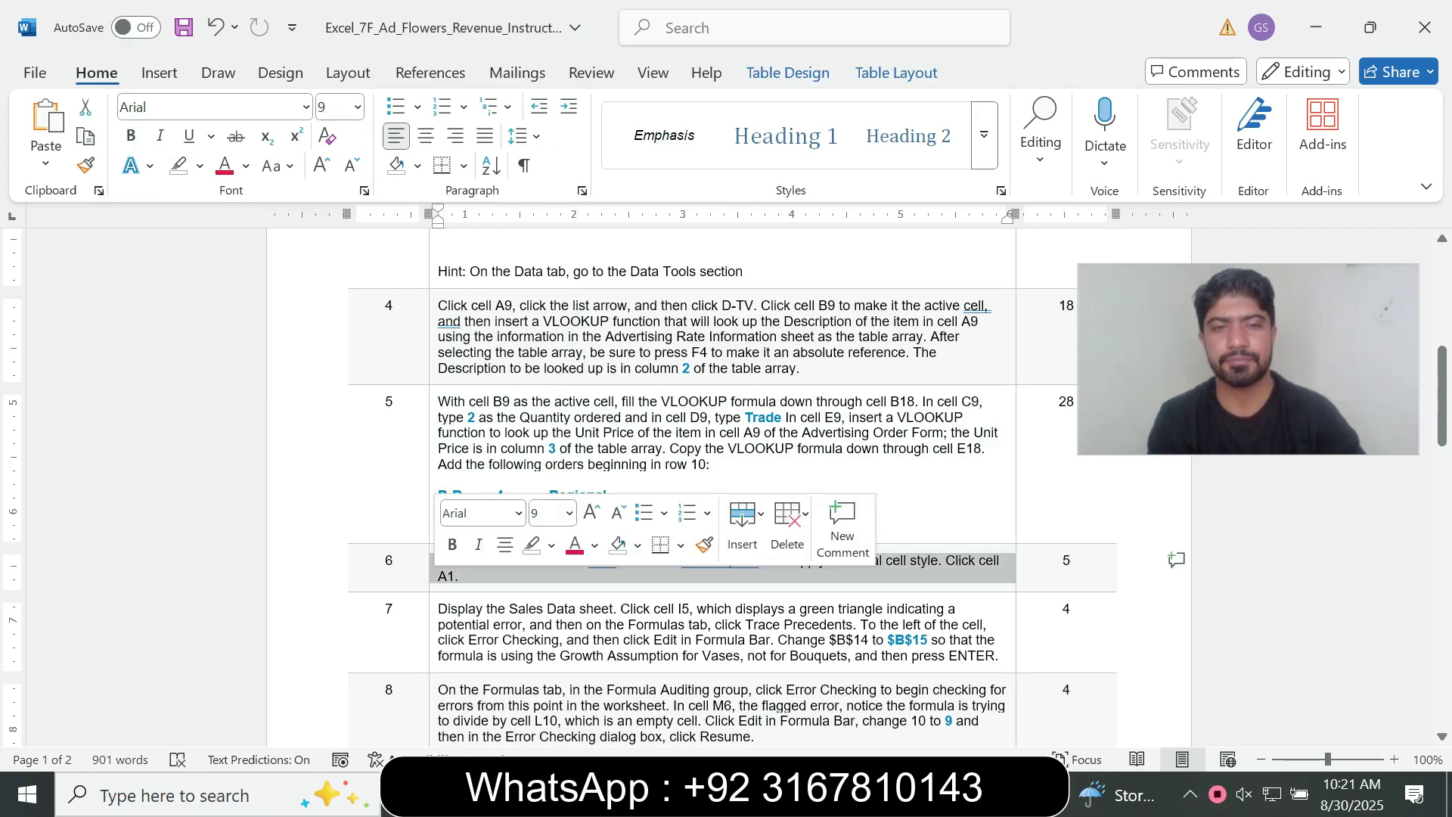
click(569, 514)
click(550, 204)
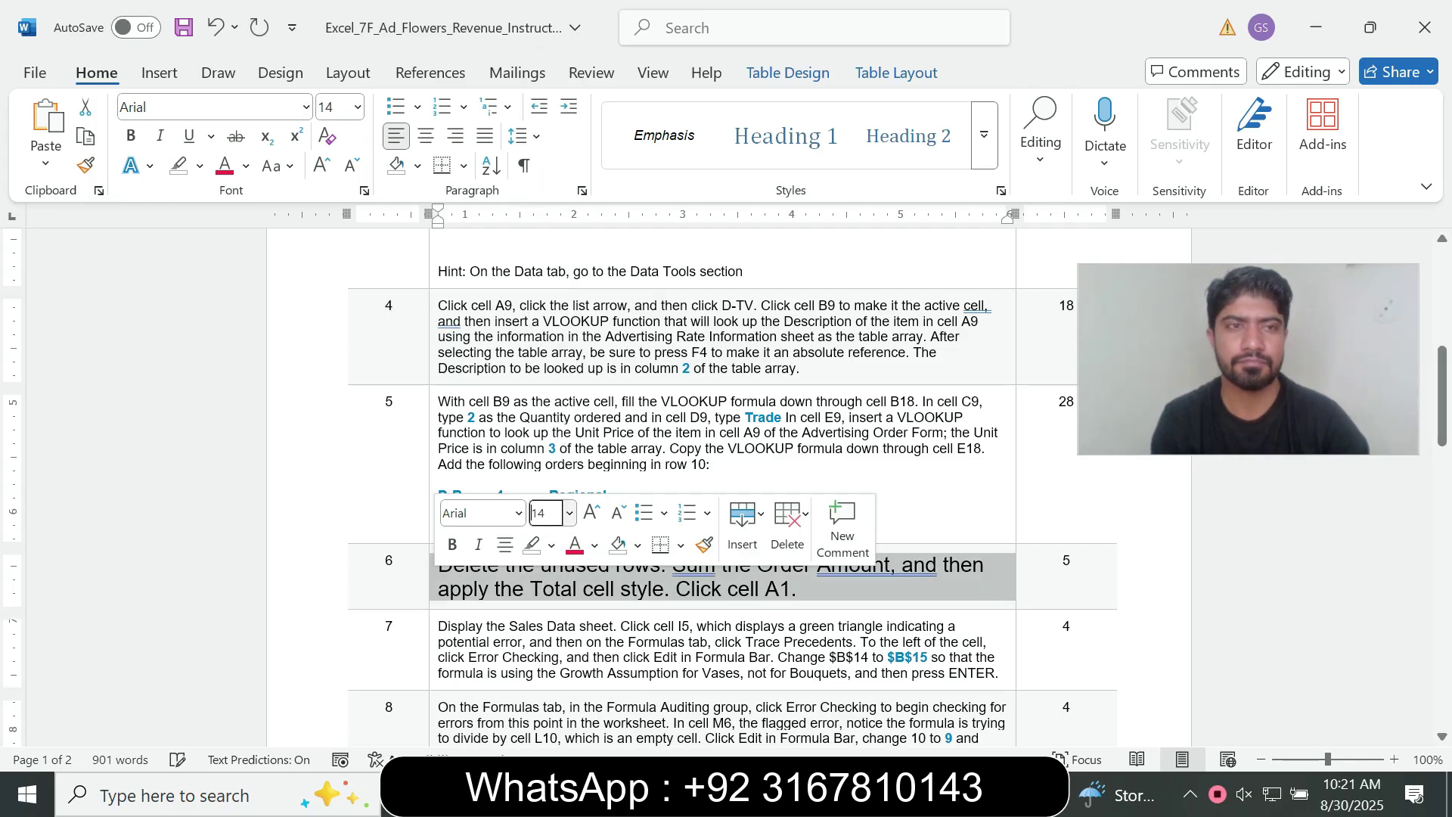
click(200, 166)
click(252, 245)
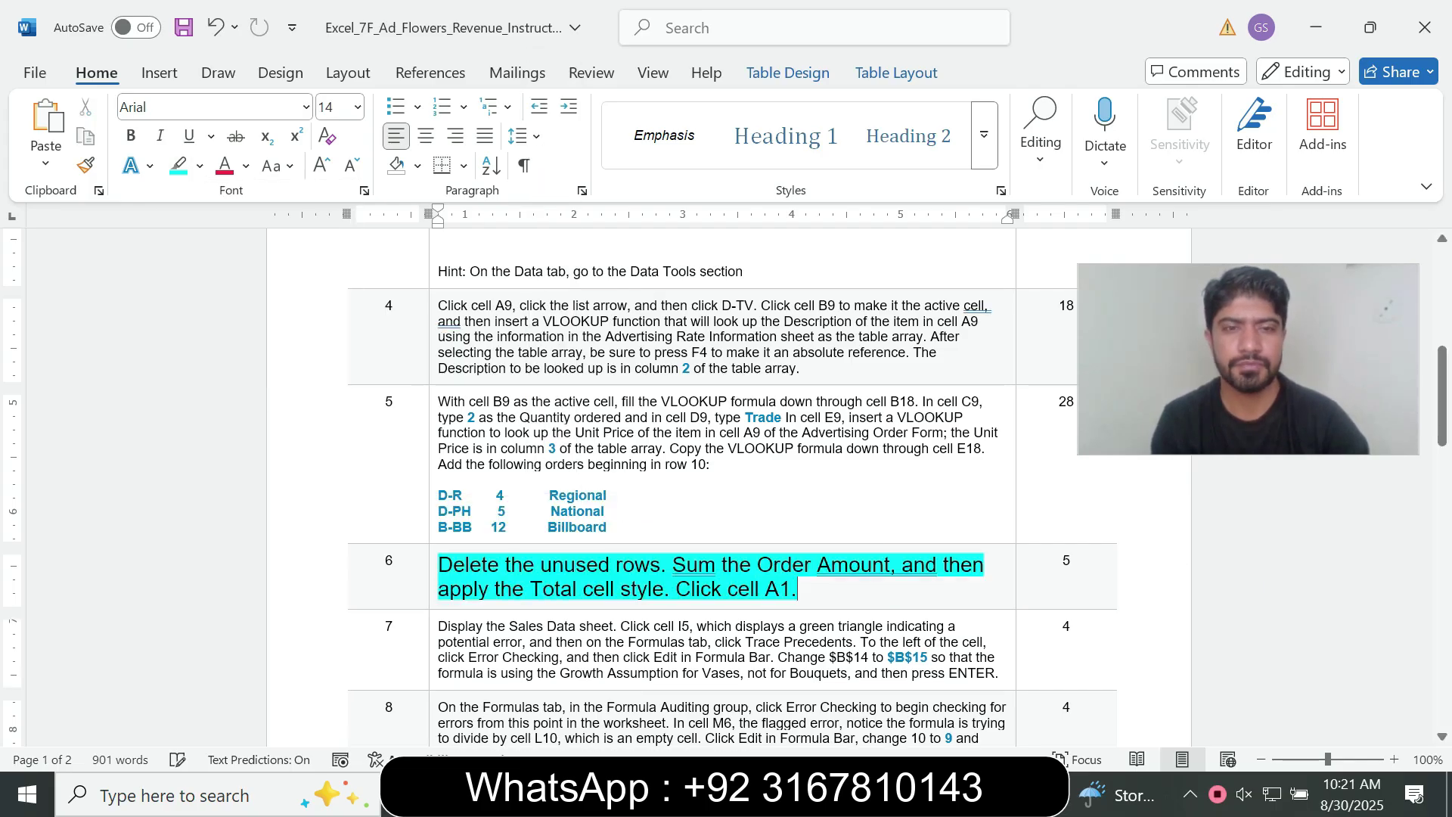
- Read step 6's first instruction, then delete the unused rows 13 to 18 of the Advertising Order Form in Excel
drag(440, 566, 672, 566)
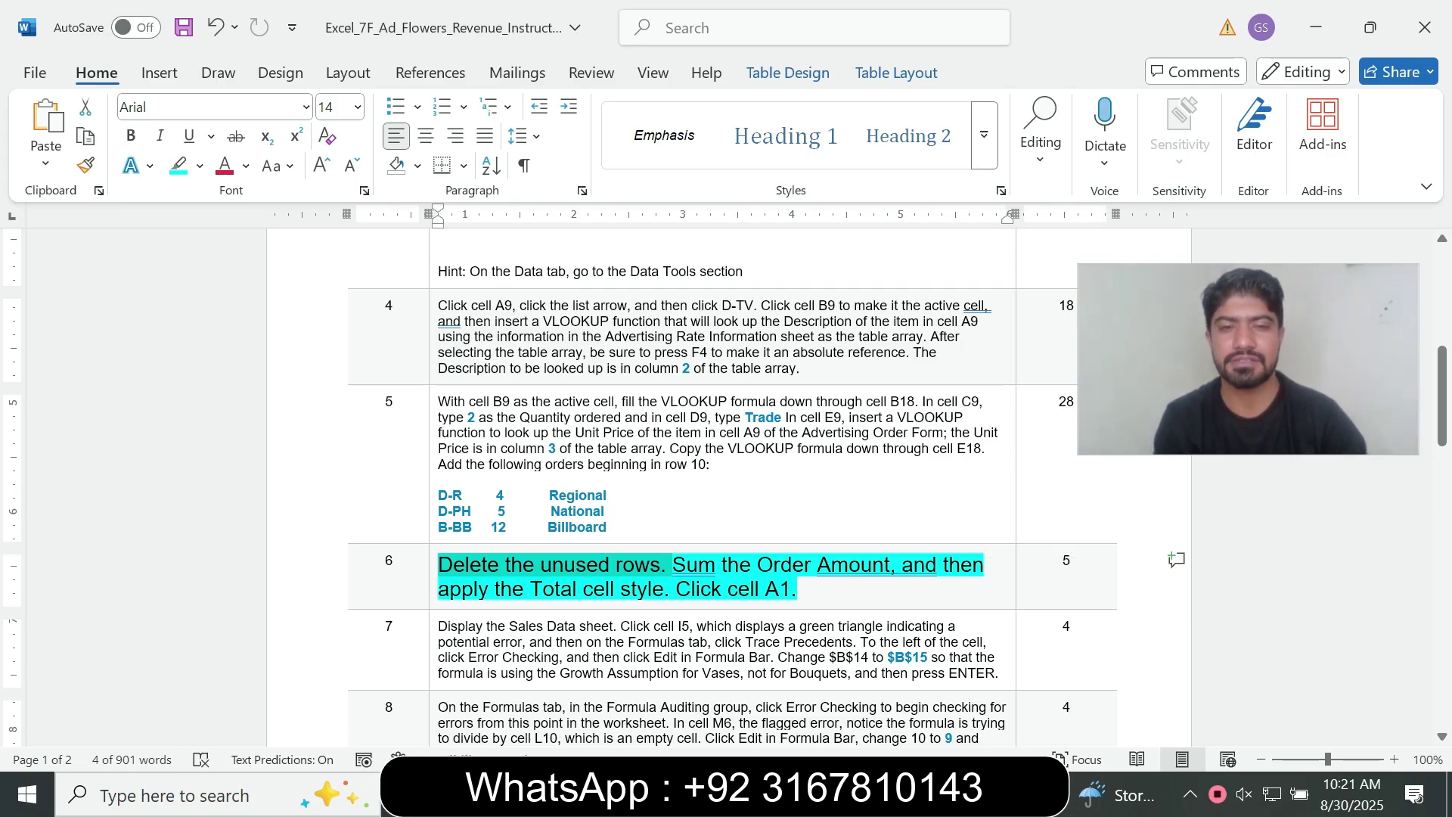
click(522, 565)
drag(439, 565, 614, 566)
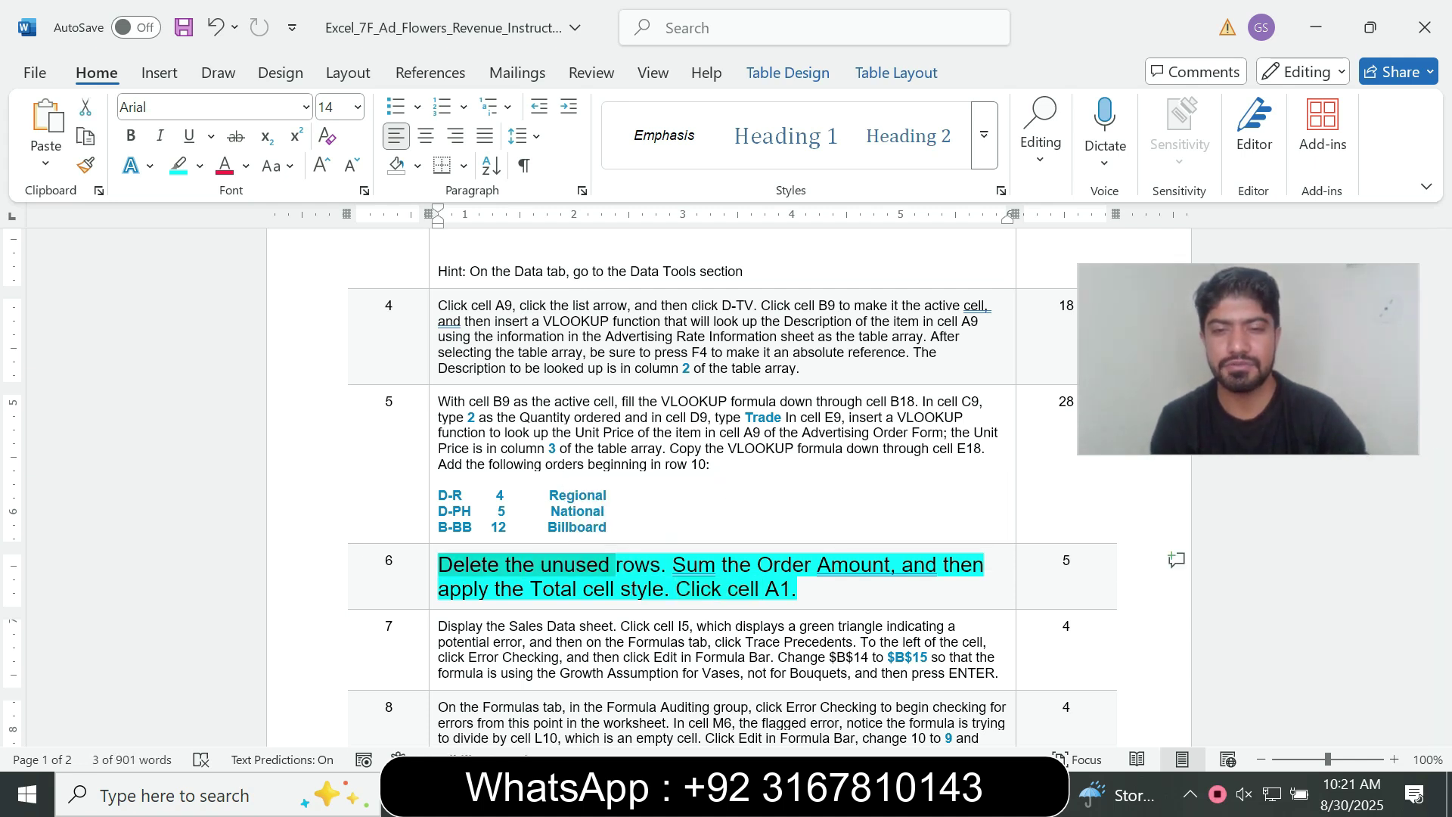
key(alt+Tab)
click(15, 520)
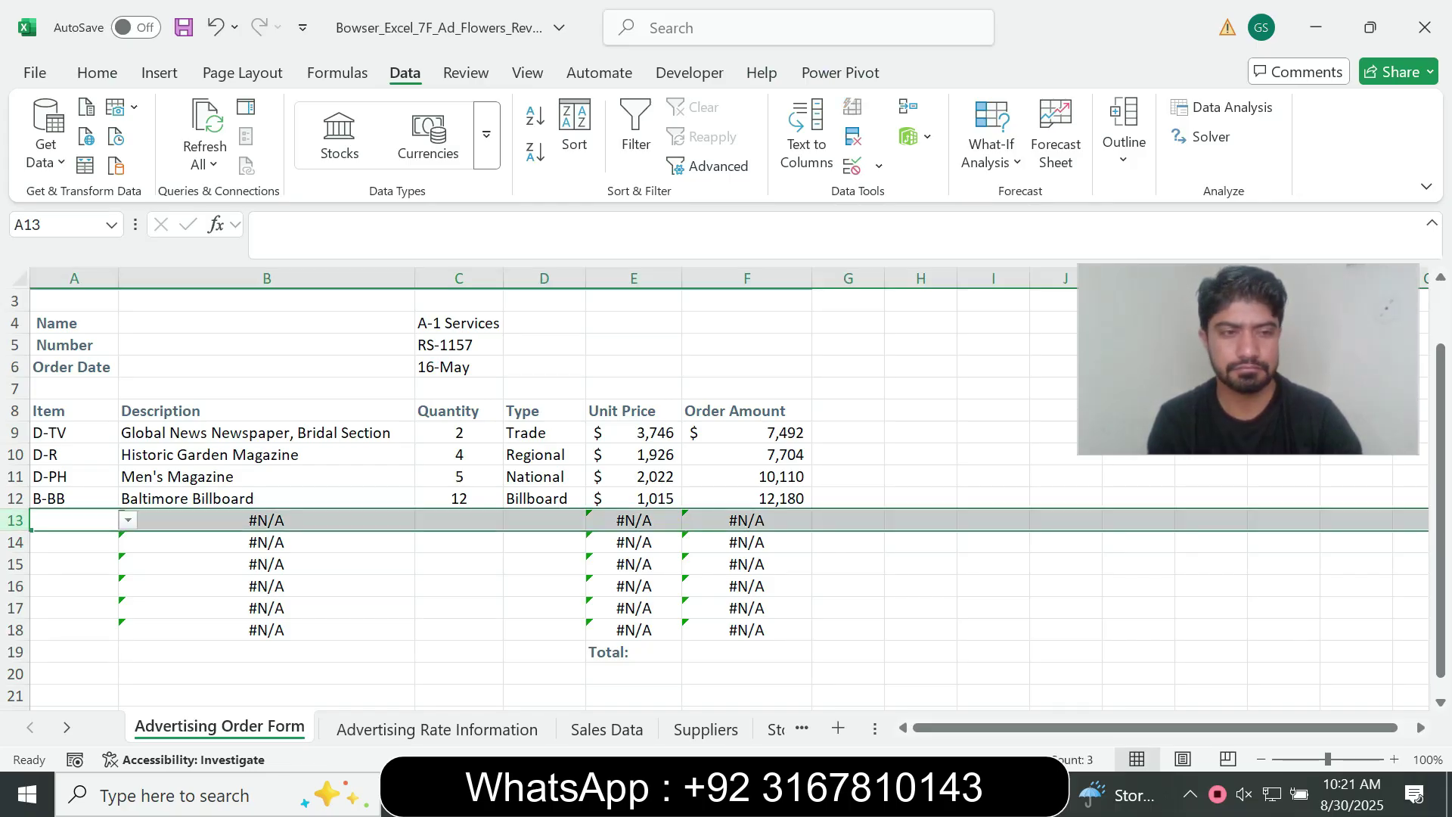
drag(15, 520, 15, 630)
right_click(16, 630)
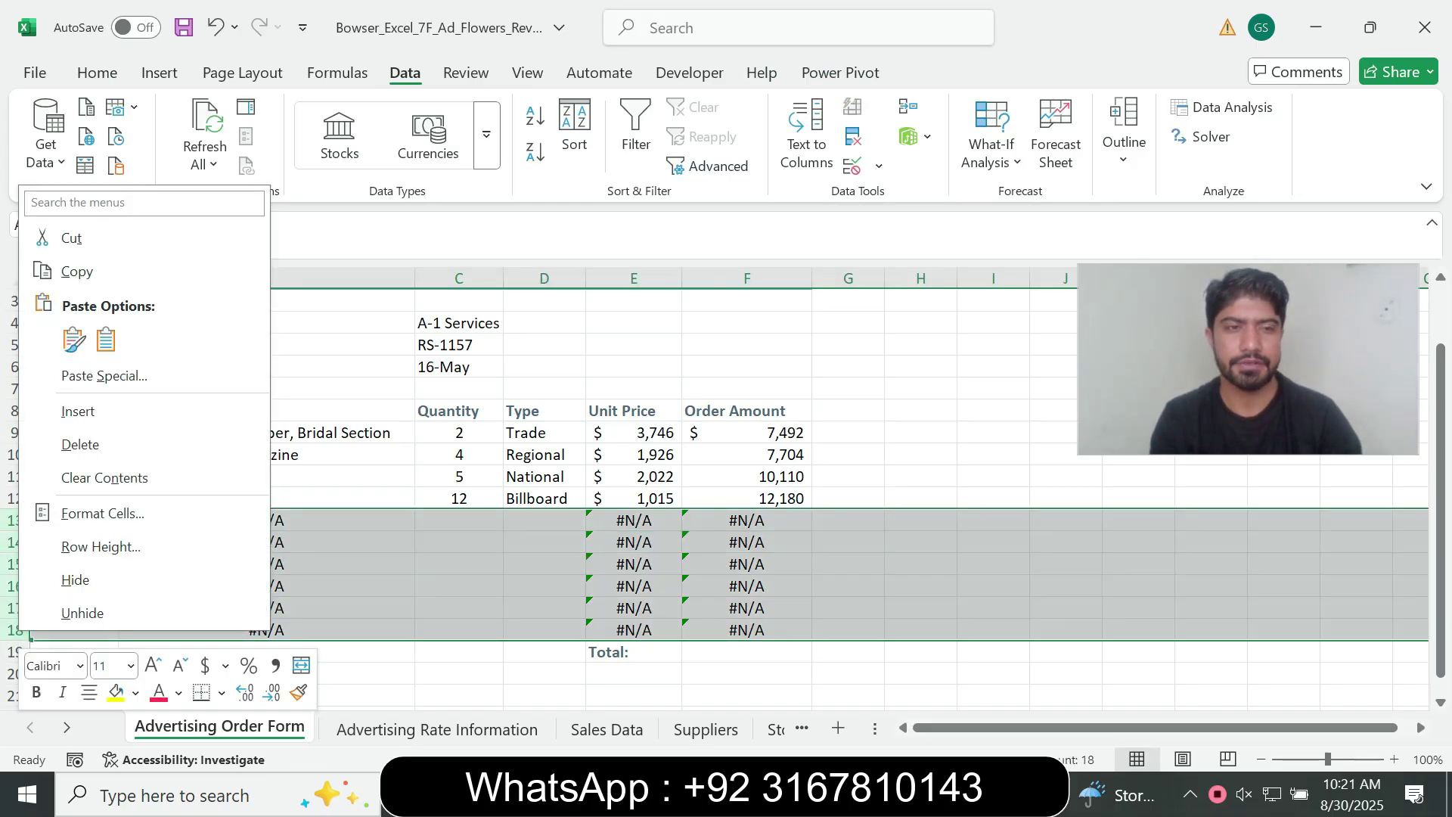
click(79, 444)
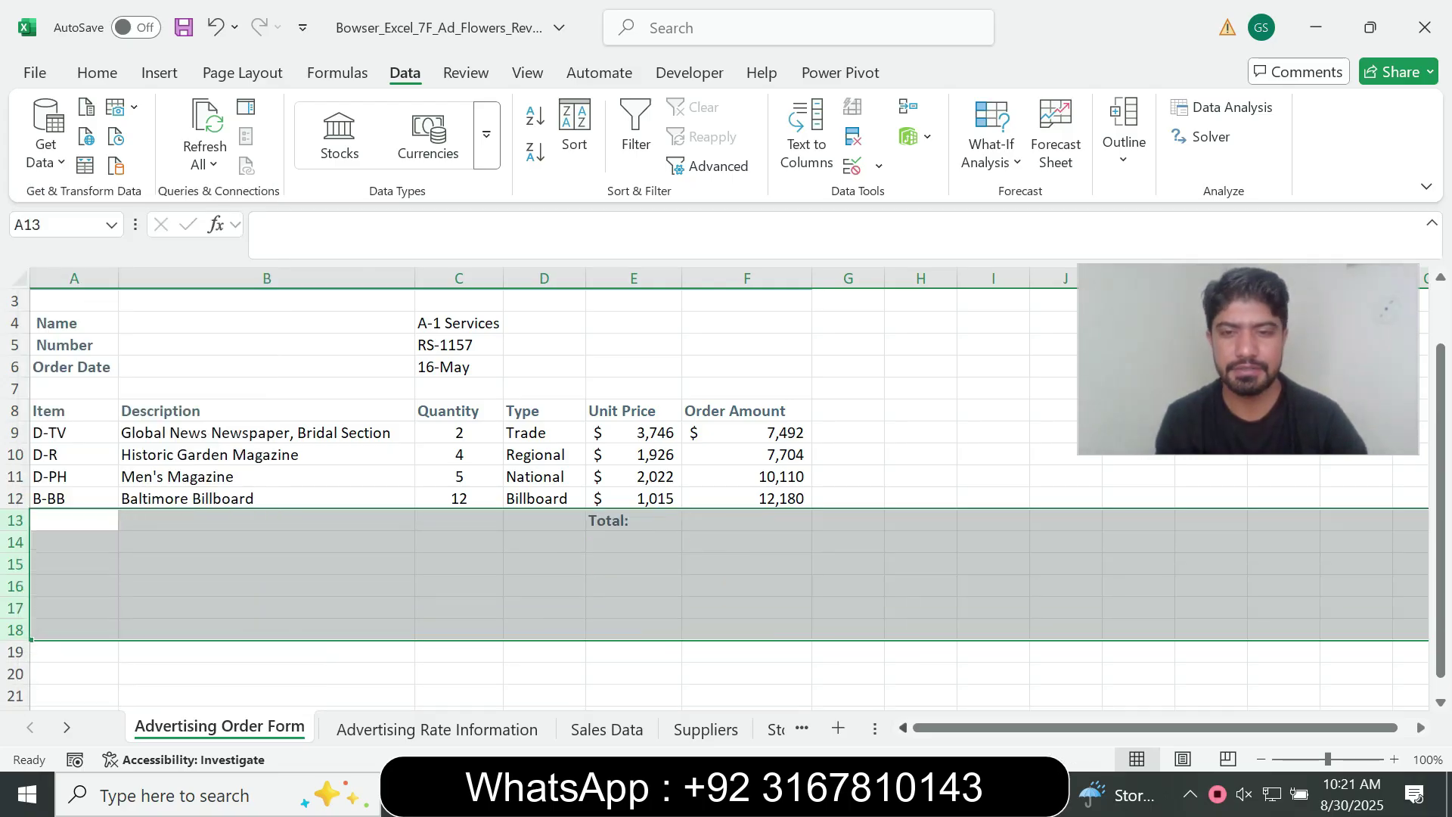
- Check the summing instruction in Word and total the order amounts in F13 in Excel with =SUM(F9:F12)
key(alt+Tab)
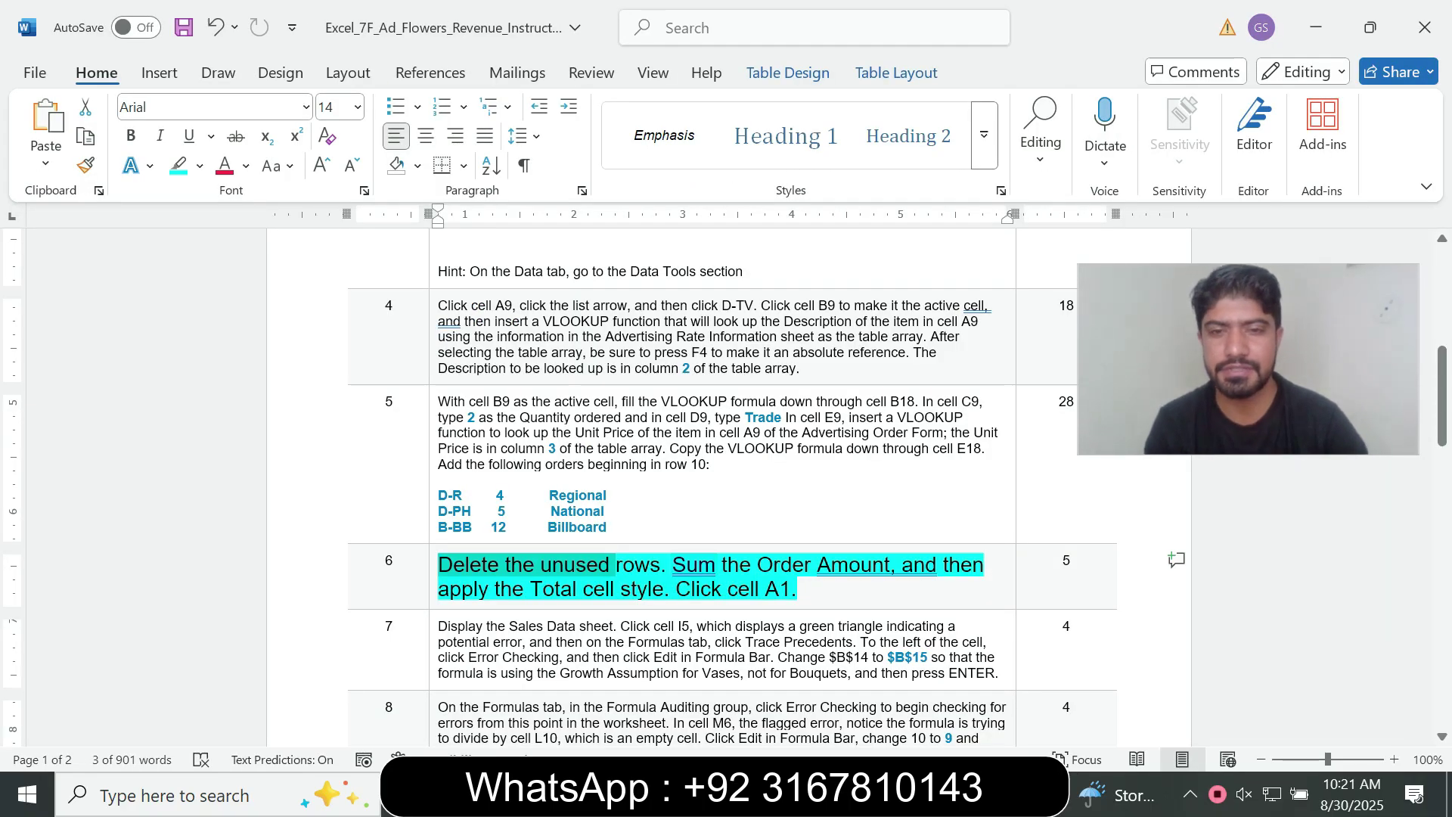
drag(675, 566, 807, 566)
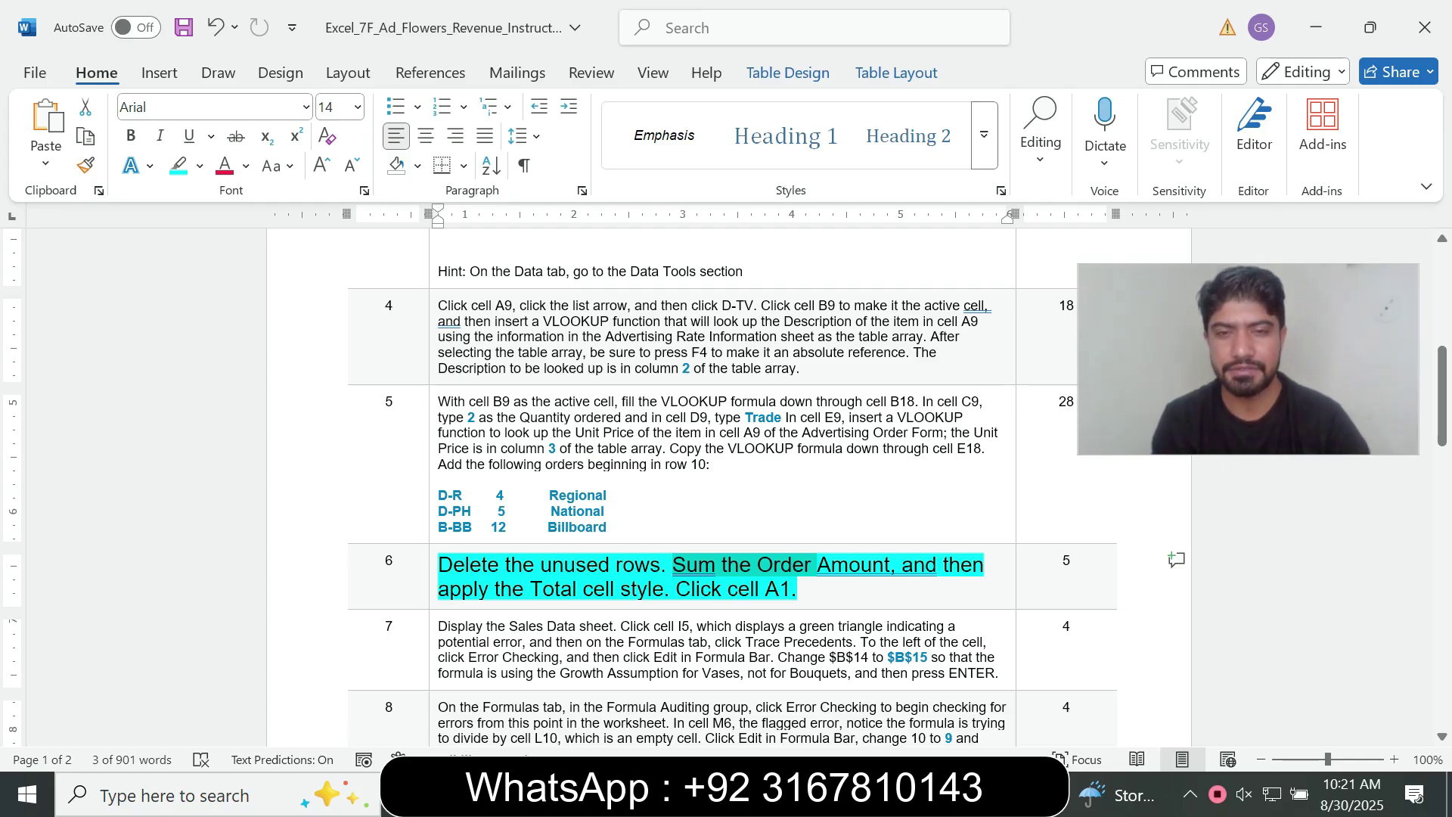
key(alt+Tab)
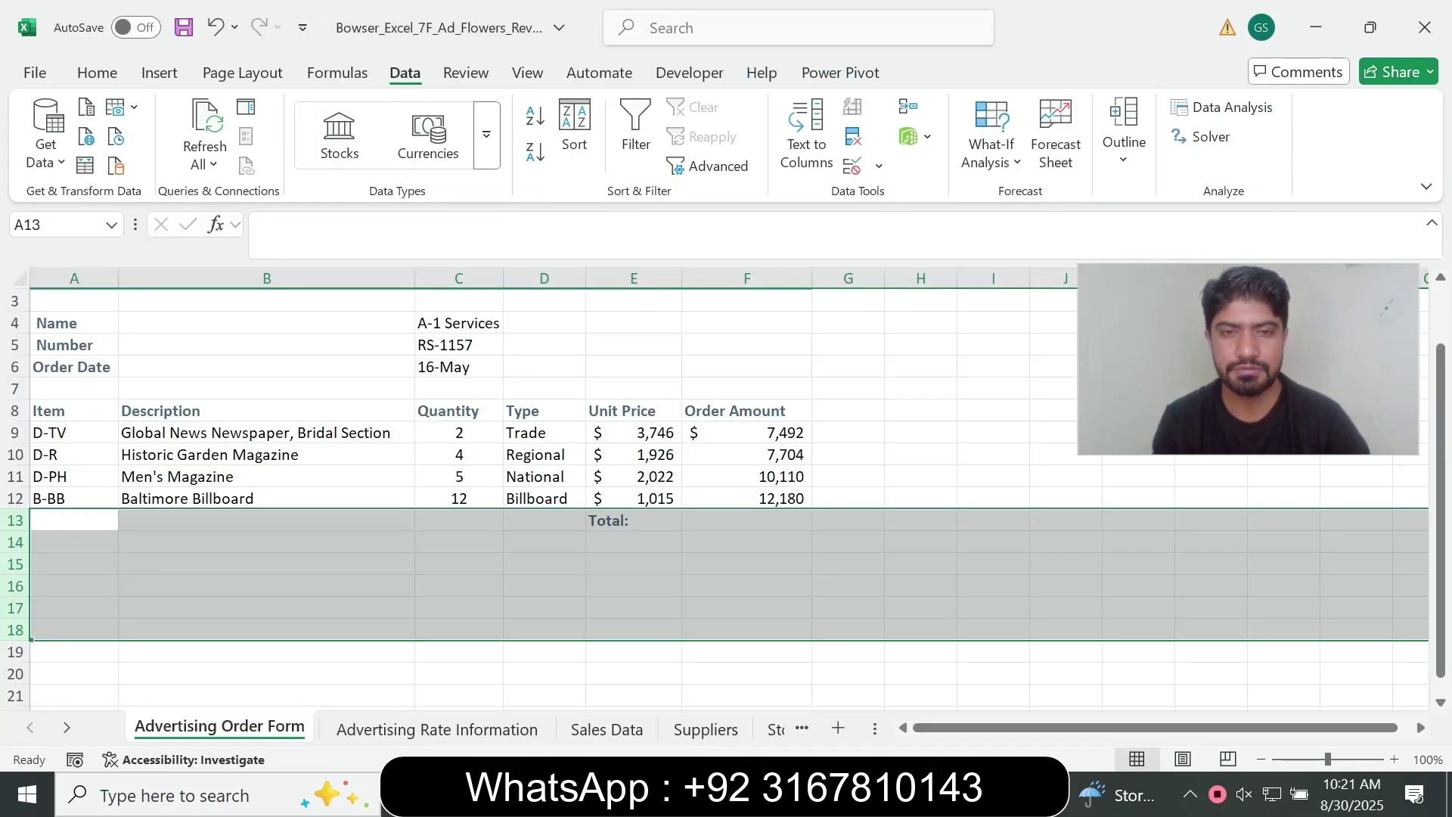
click(746, 521)
text(=)
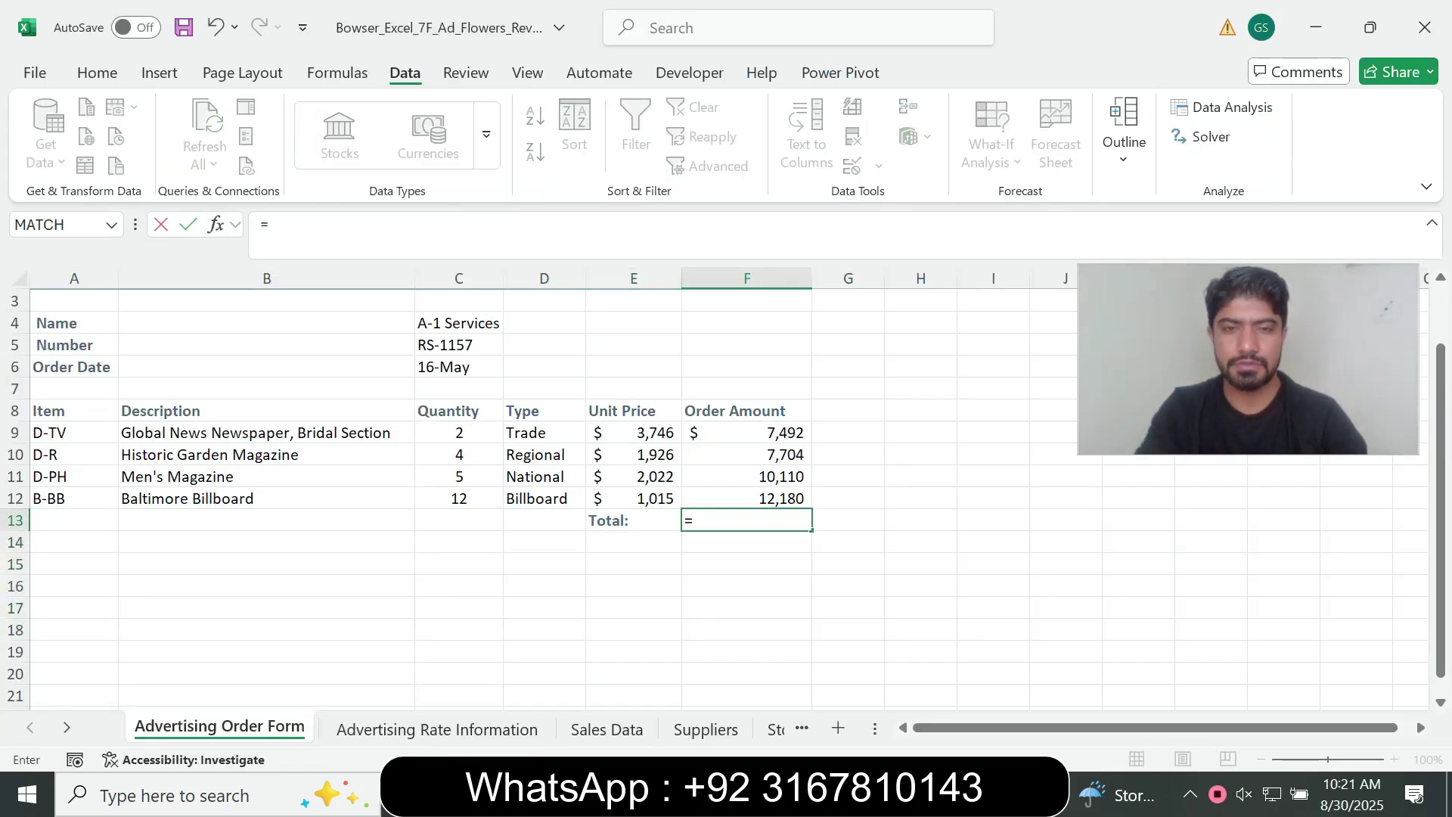
text(sum)
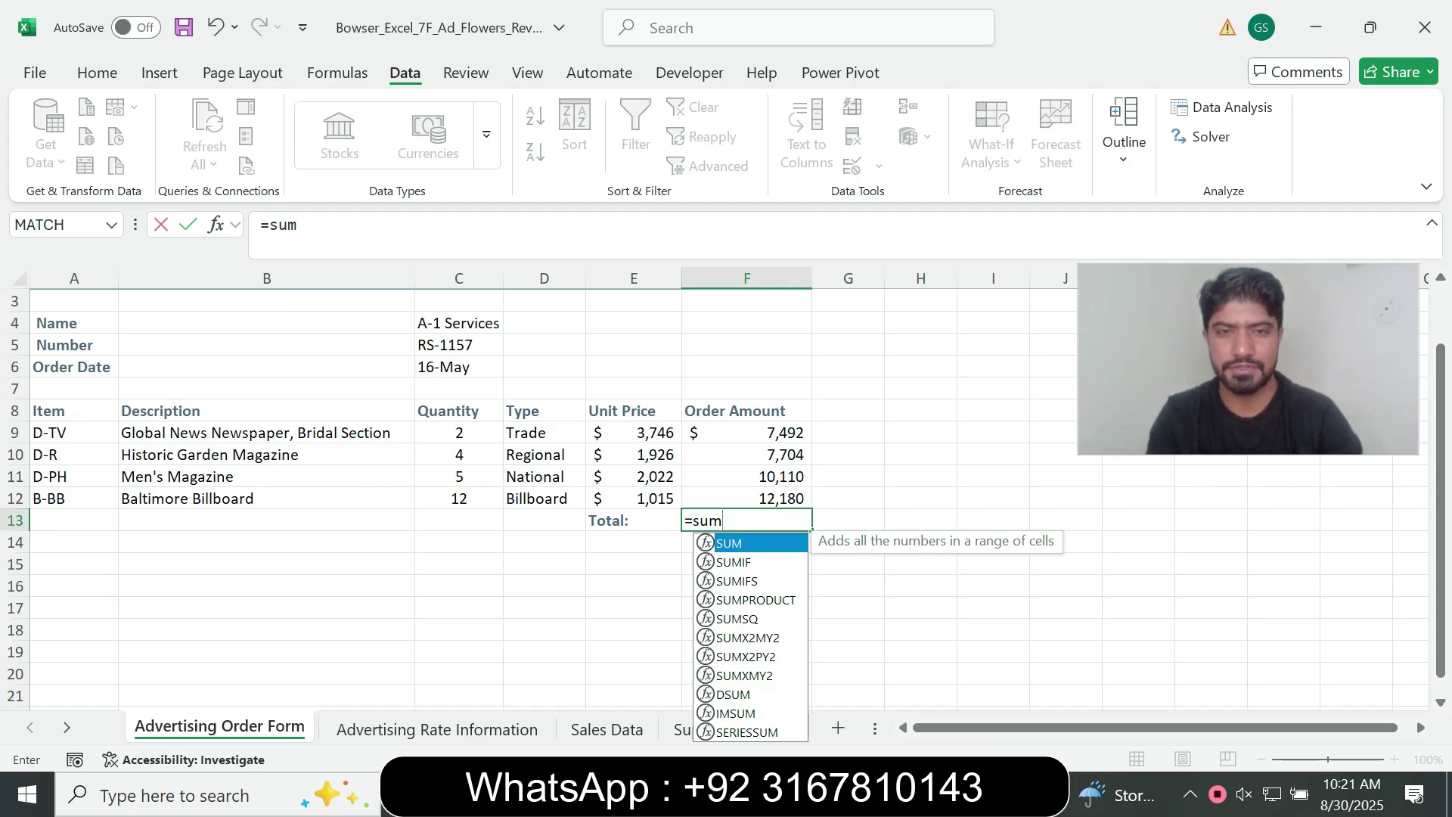
key(Tab)
drag(749, 433, 749, 499)
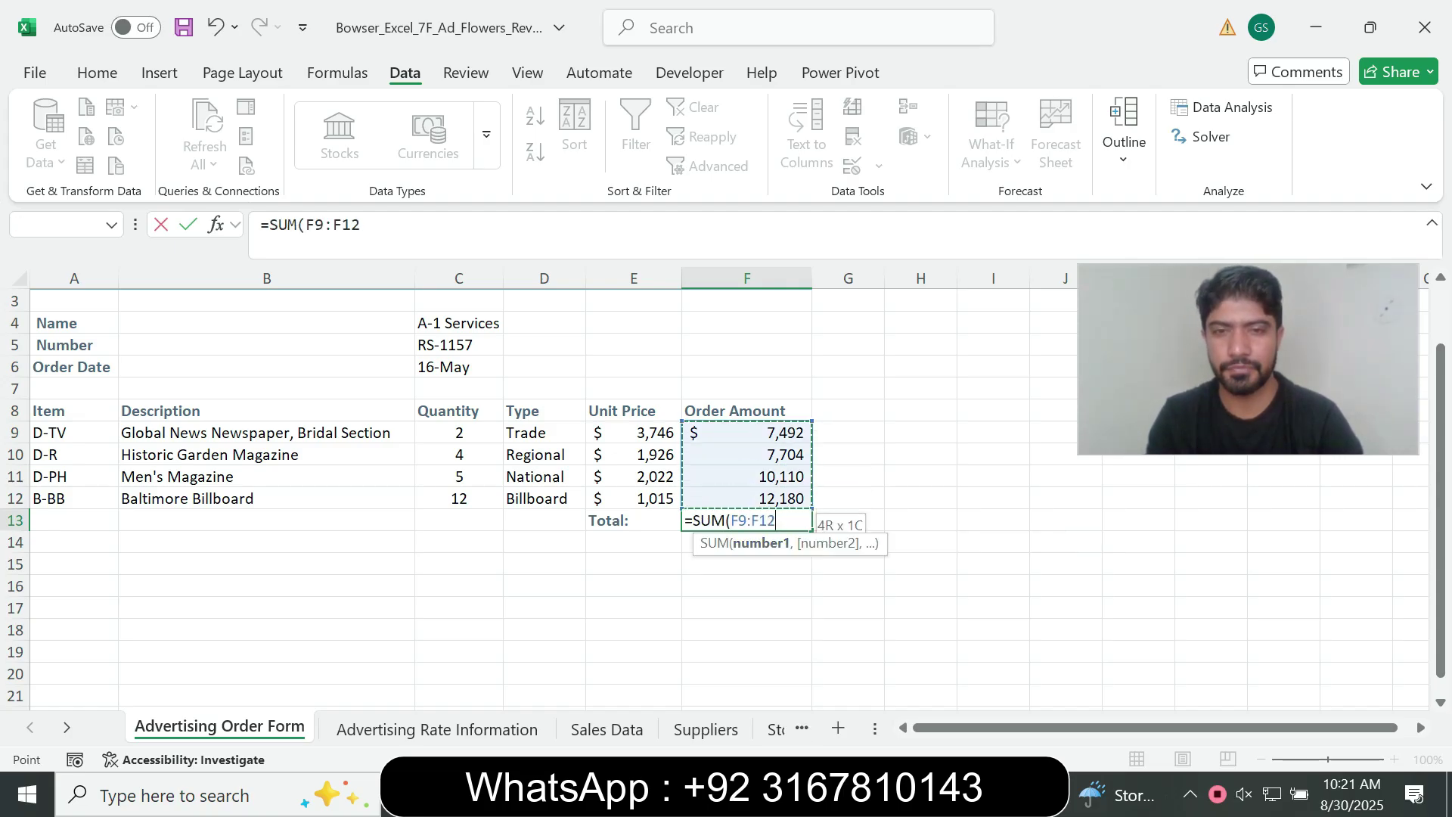
key(Return)
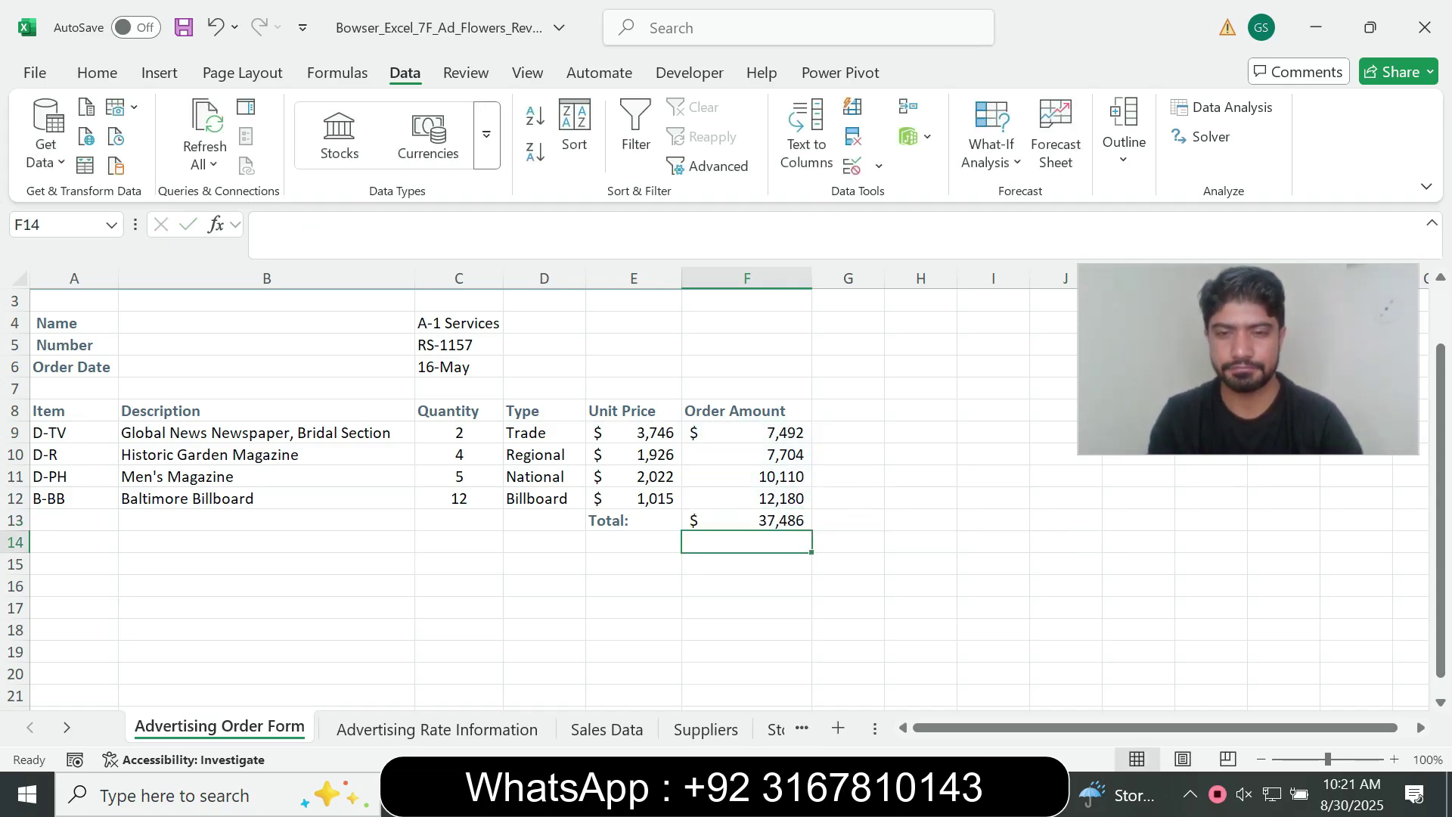
- Check the style instruction in Word and apply the Total cell style to F13 in Excel
key(alt+Tab)
click(675, 590)
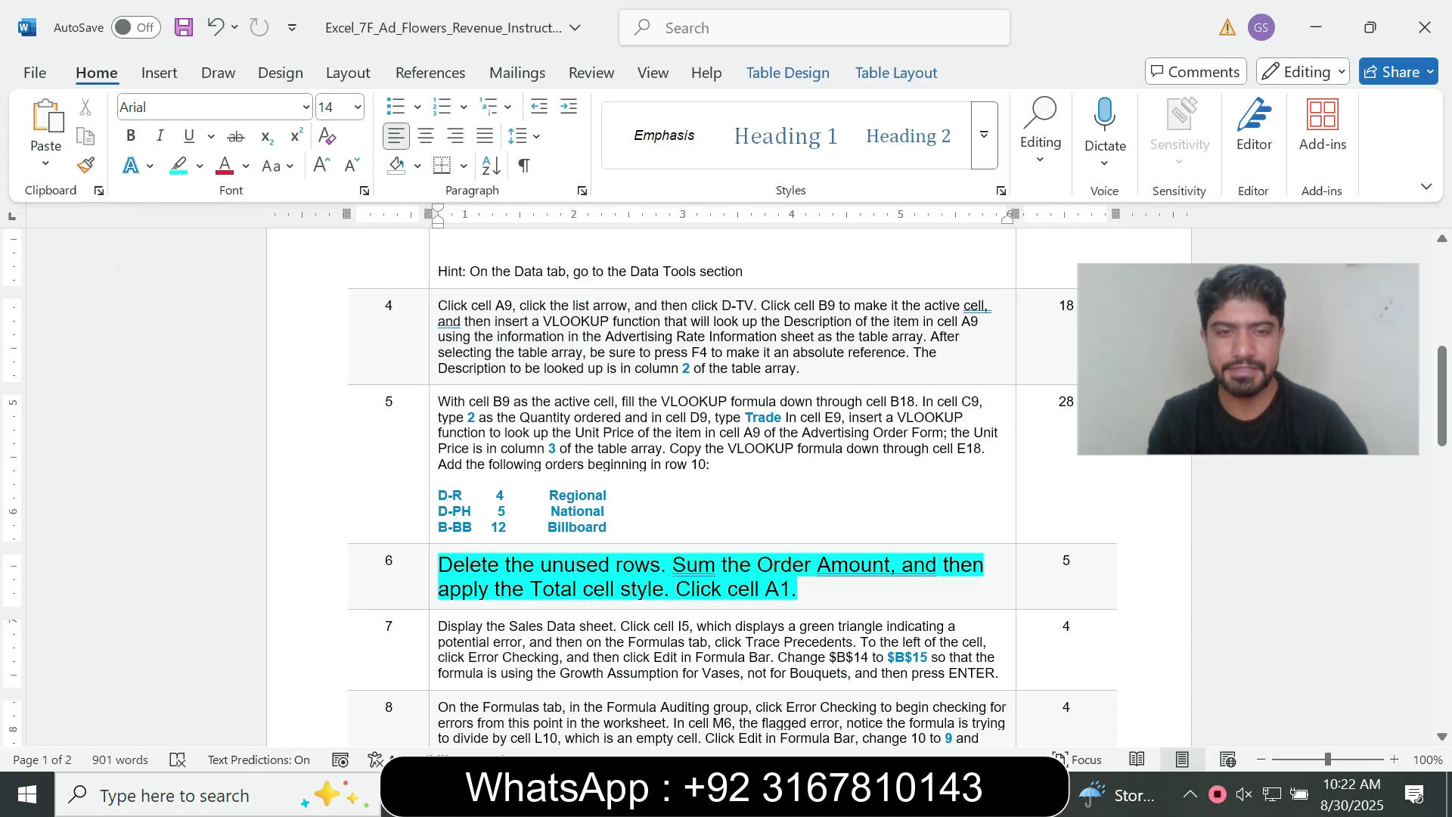
click(434, 589)
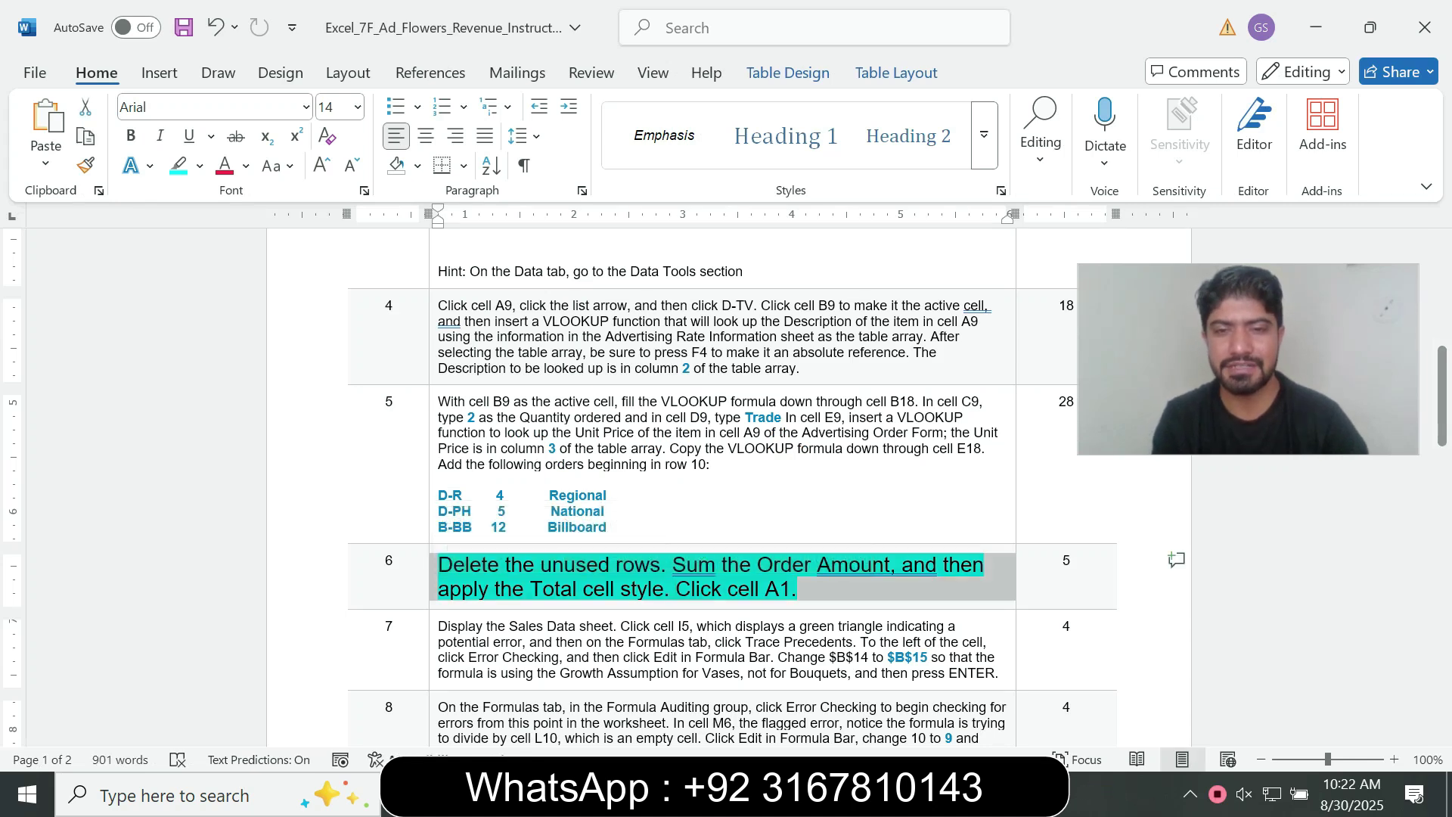
key(alt+Tab)
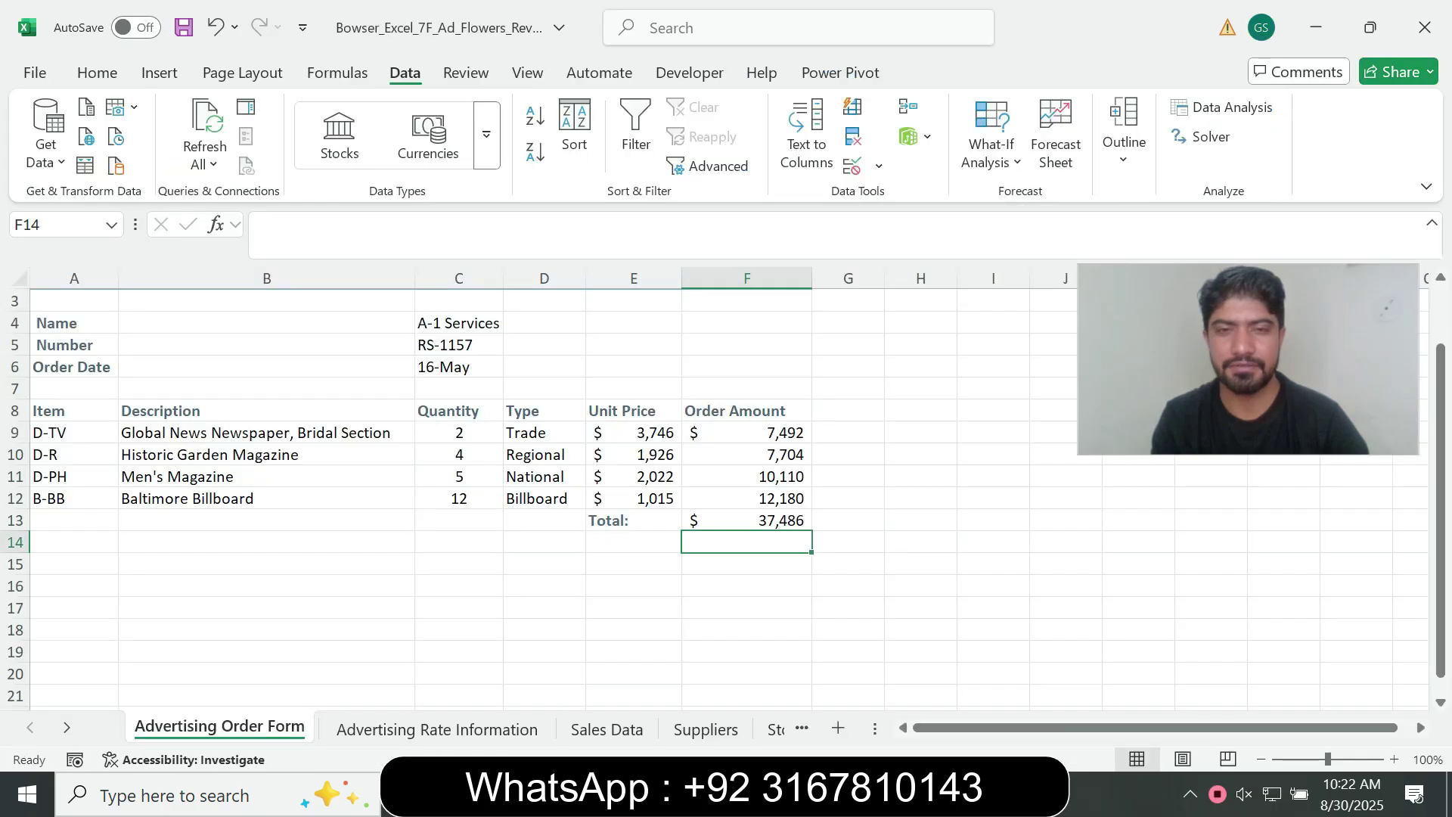
click(748, 521)
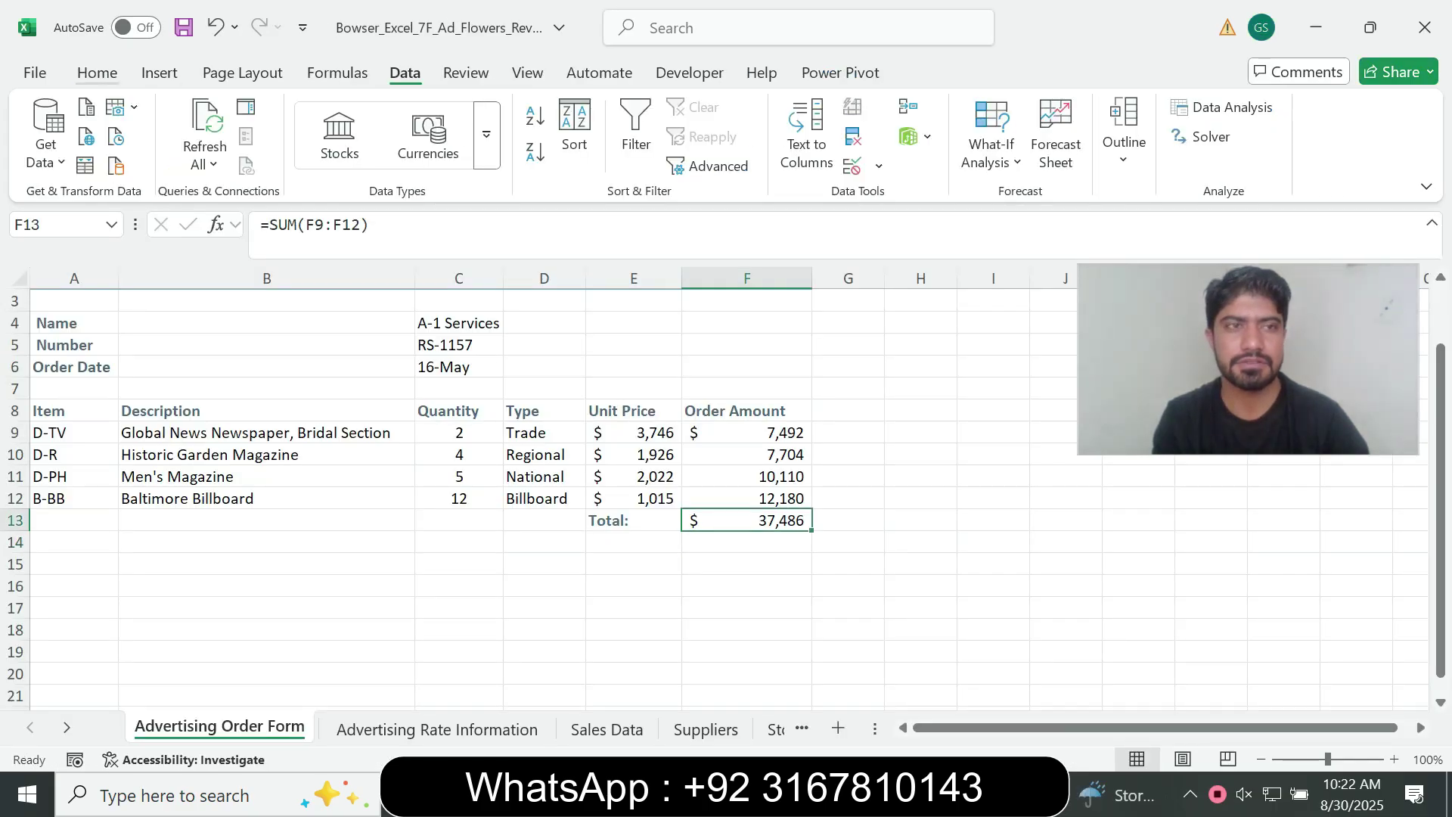
click(97, 72)
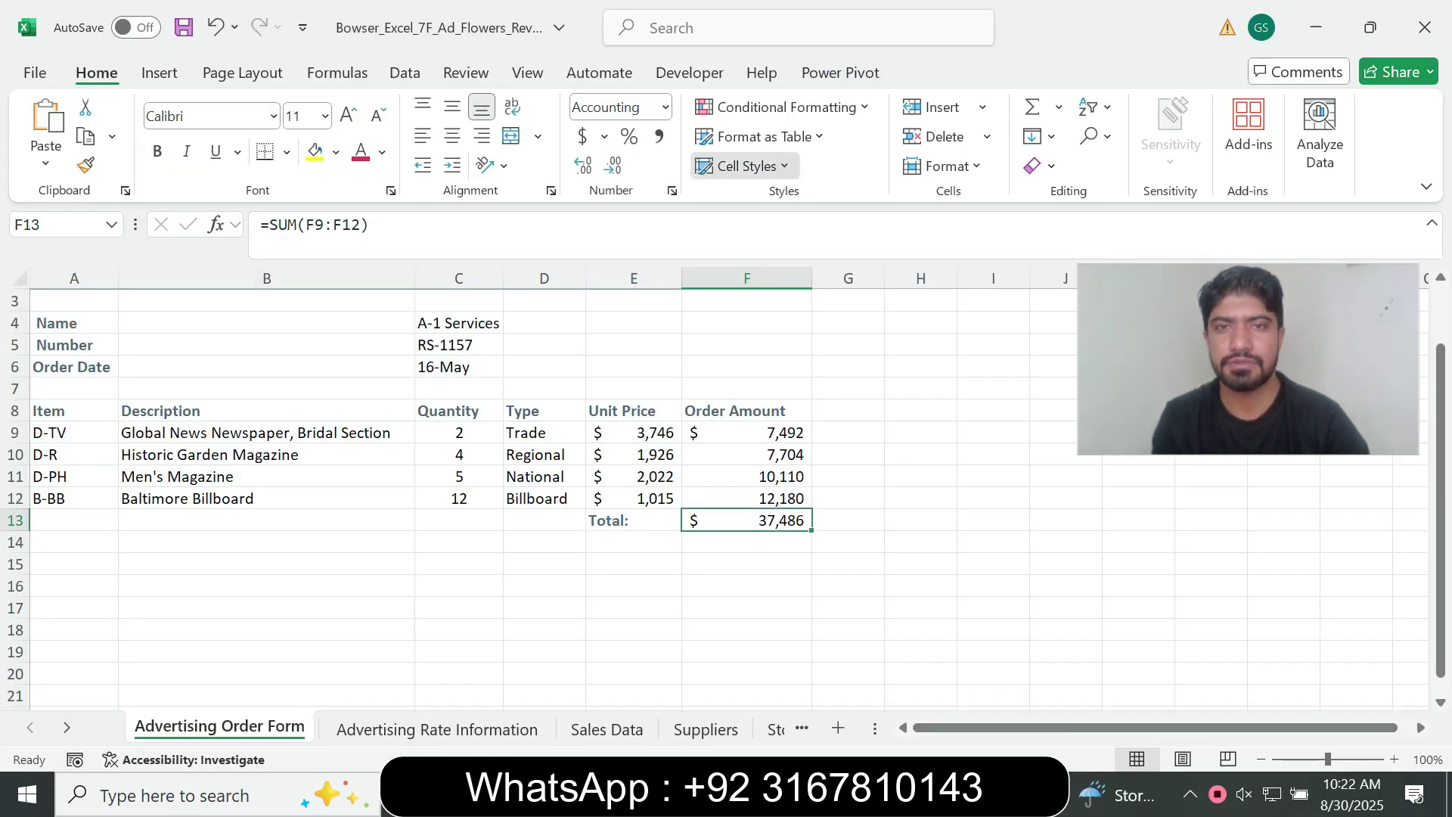
click(739, 166)
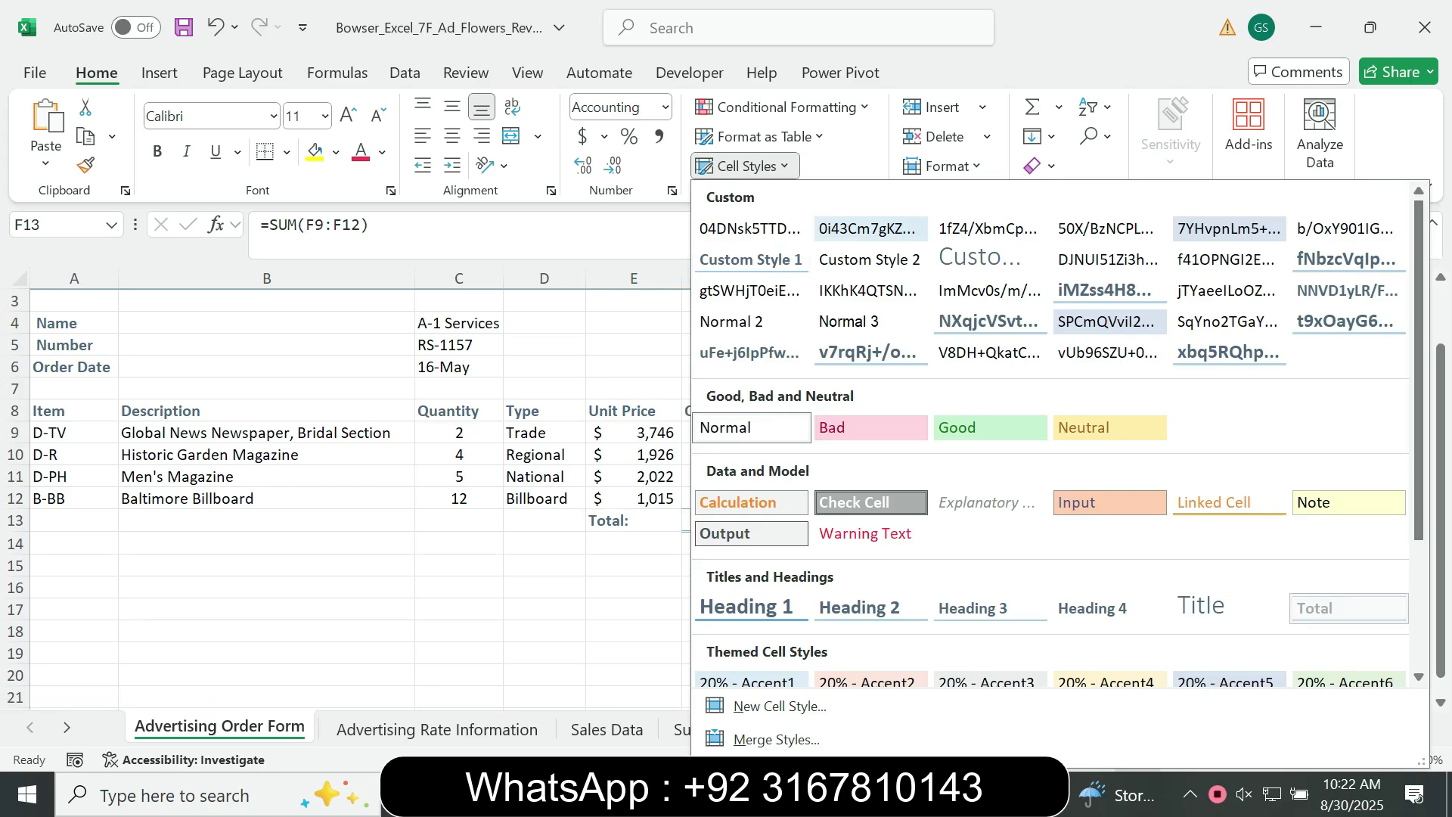
click(1332, 608)
click(848, 610)
- Check the end of step 6 in Word and make A1 the active cell in Excel
key(alt+Tab)
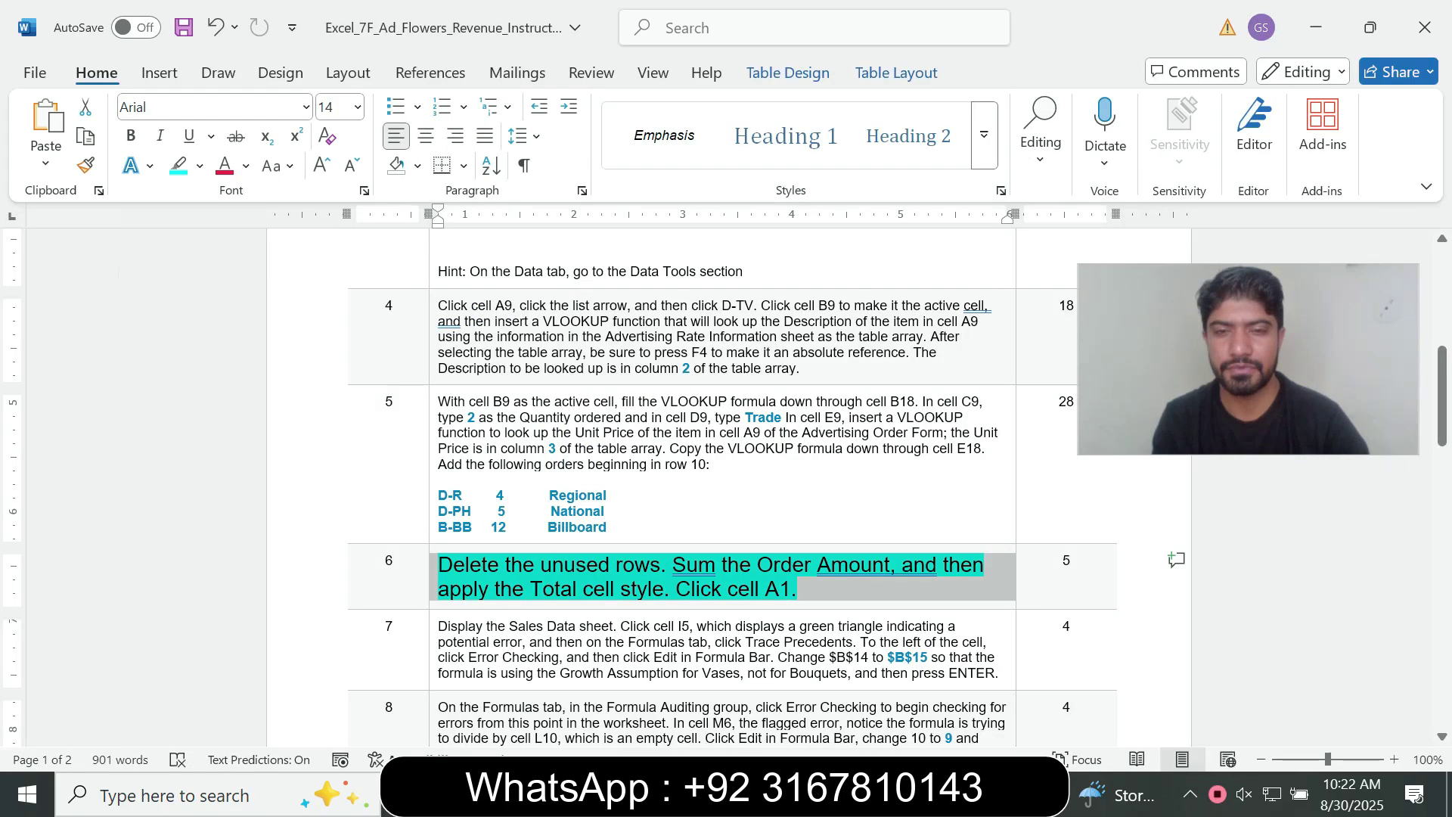
key(alt+Tab)
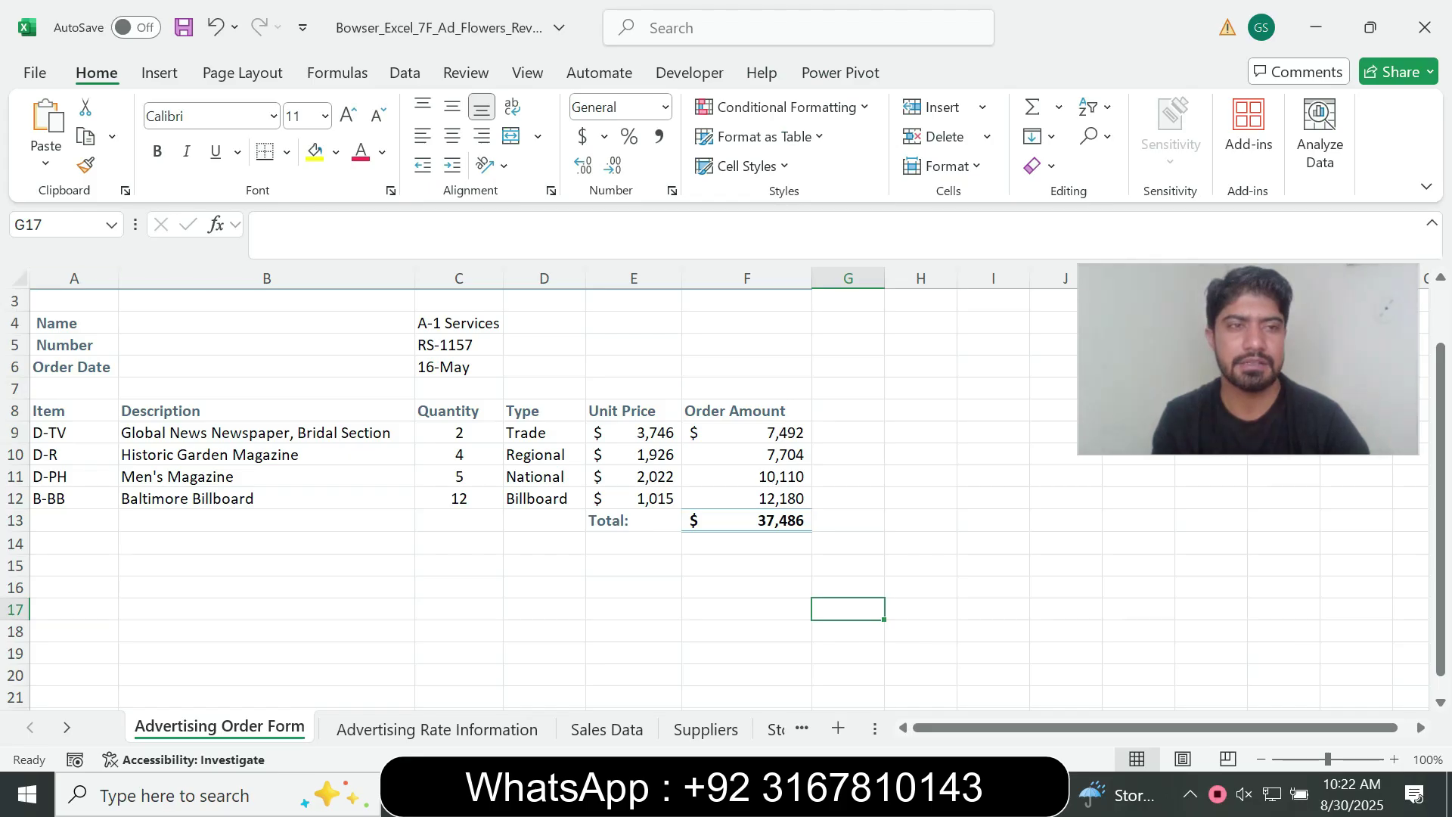
click(58, 225)
text(A1)
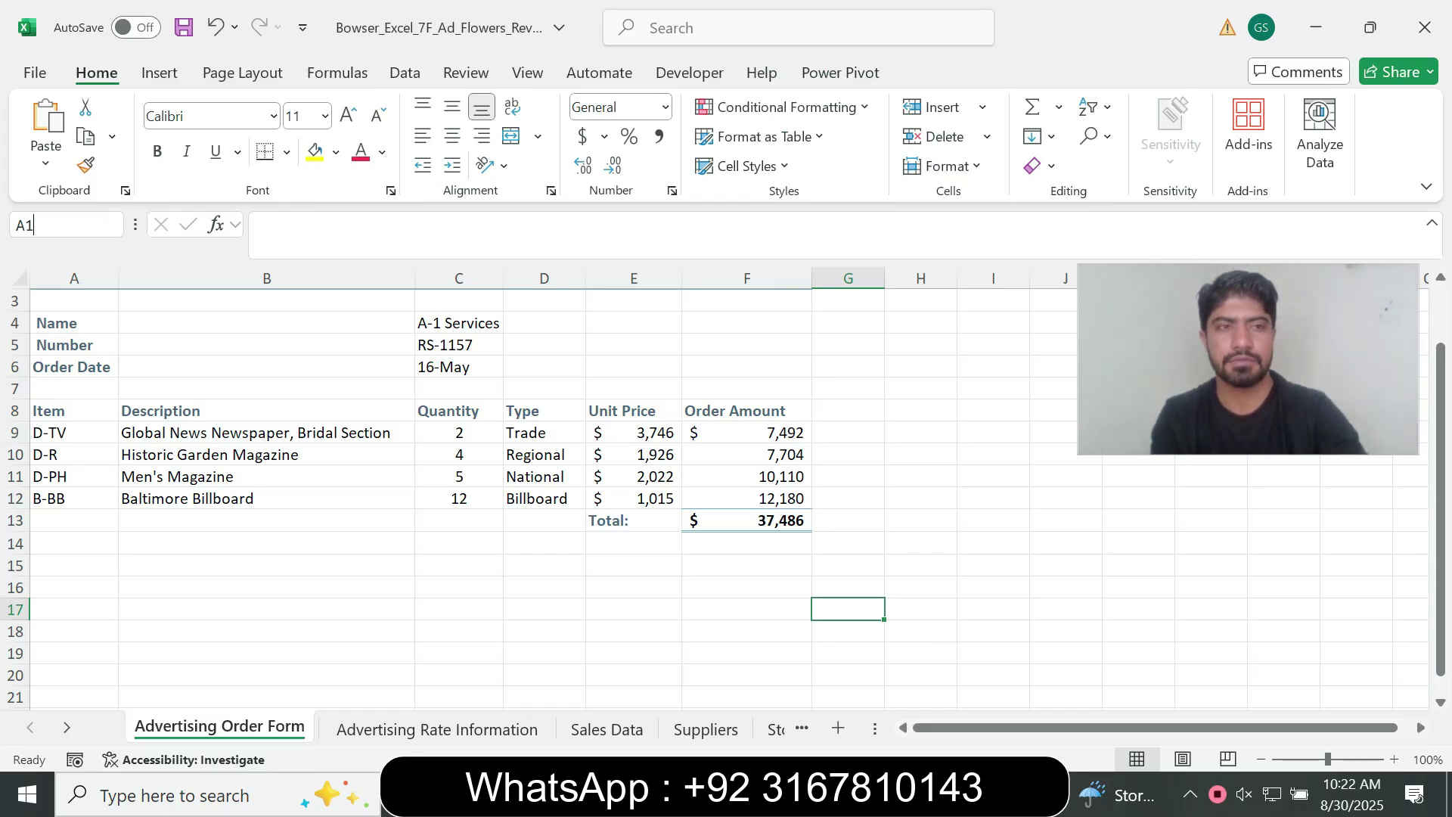
key(Return)
- Switch to Word, set step 6's instruction text back to 9 pt and remove its highlight
key(alt+Tab)
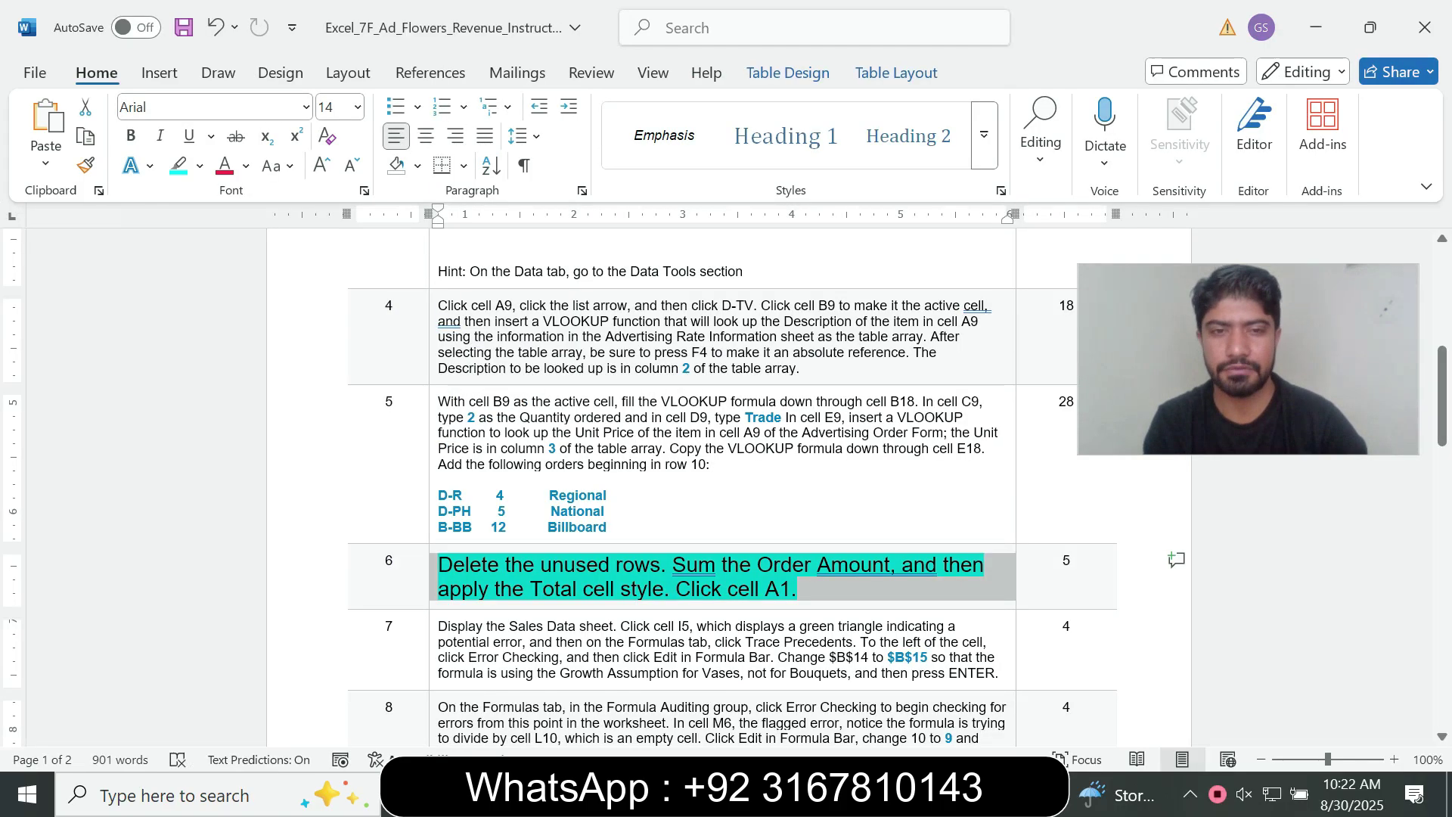
click(358, 107)
click(336, 139)
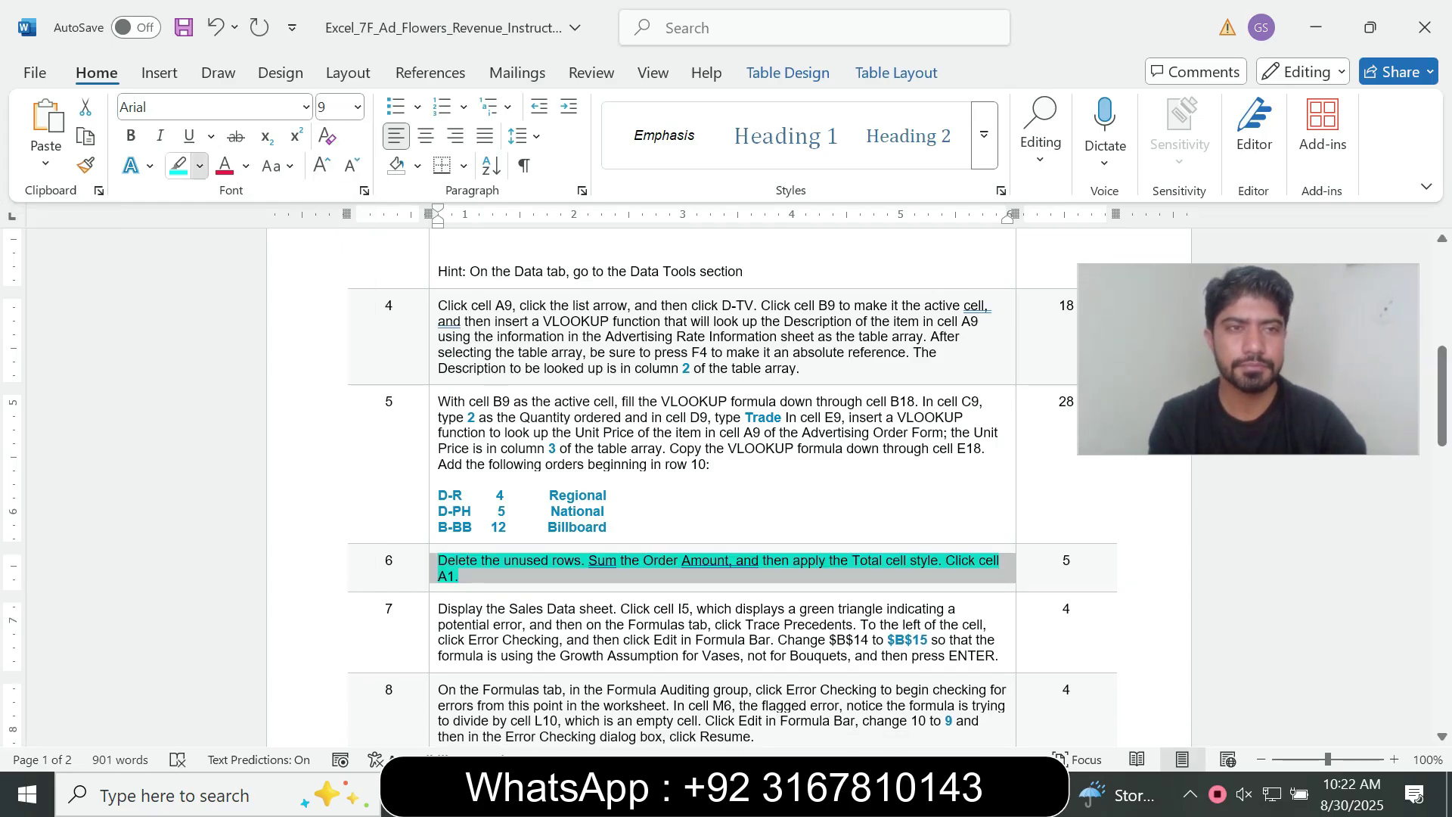
click(199, 165)
click(231, 348)
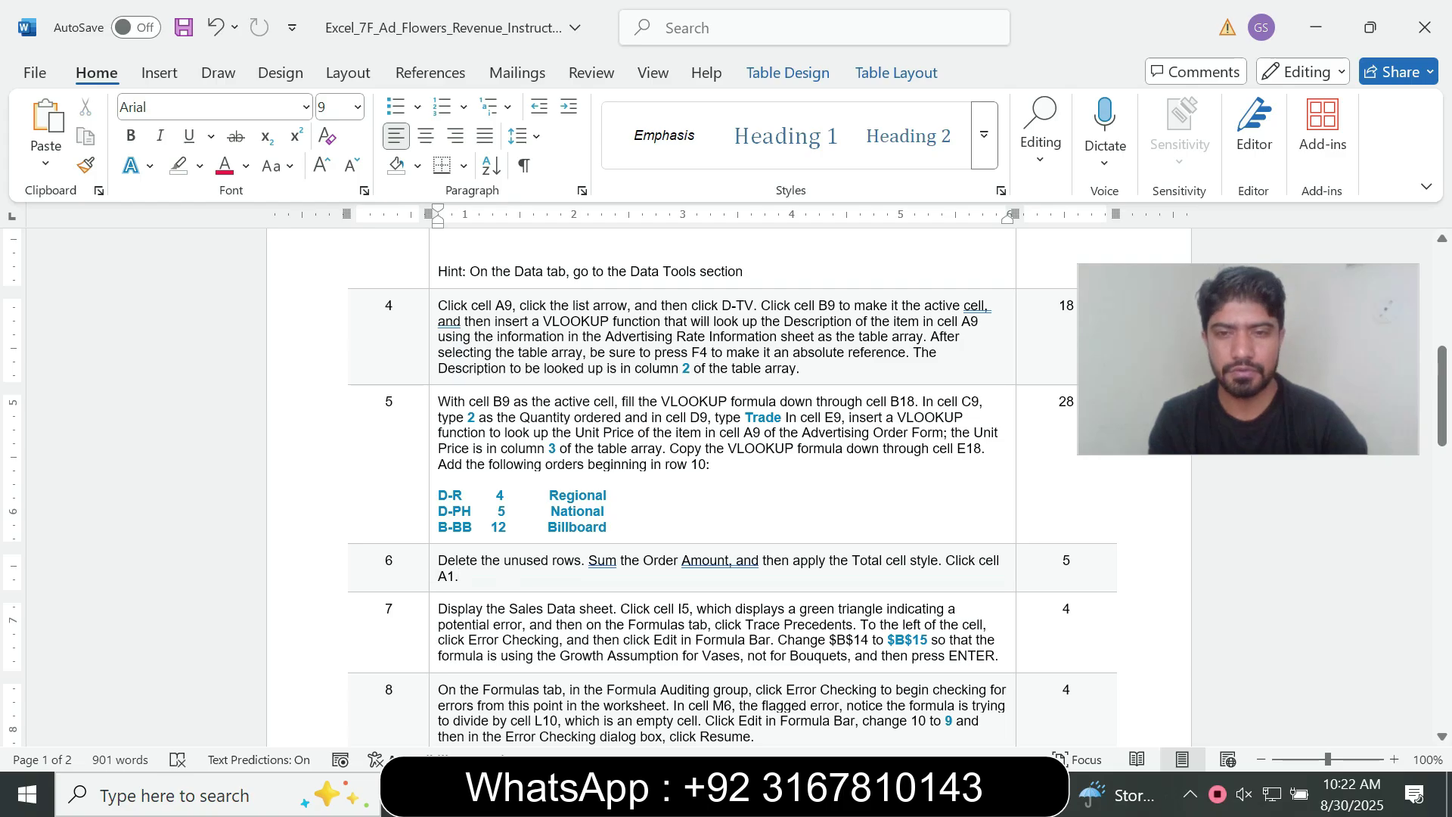
- Enlarge step 7's instruction text to 14 pt, highlight it in turquoise, and read its opening instruction about the Sales Data sheet
drag(1443, 399, 1442, 450)
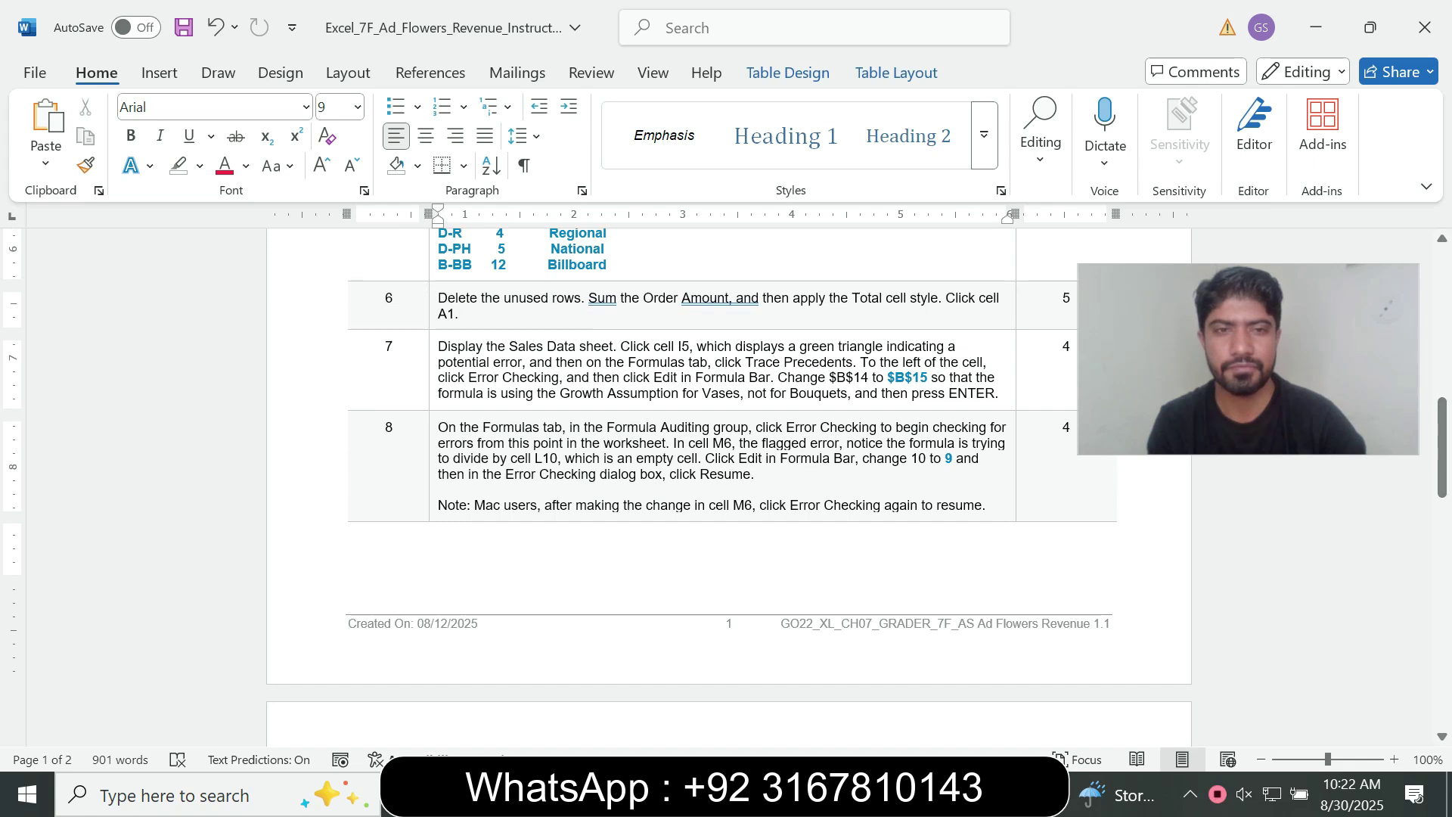
click(433, 393)
click(570, 331)
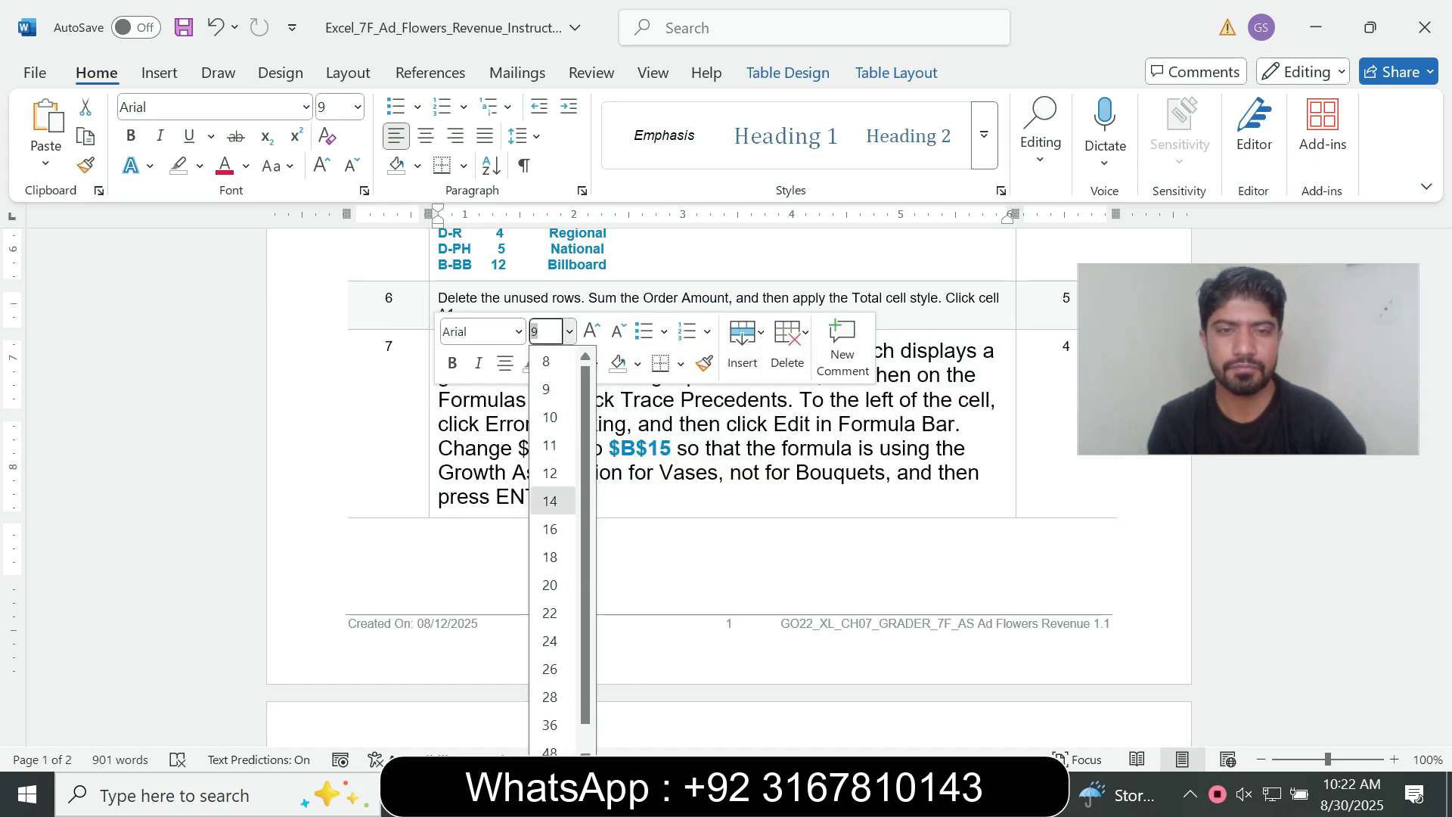
click(551, 500)
click(551, 364)
click(606, 444)
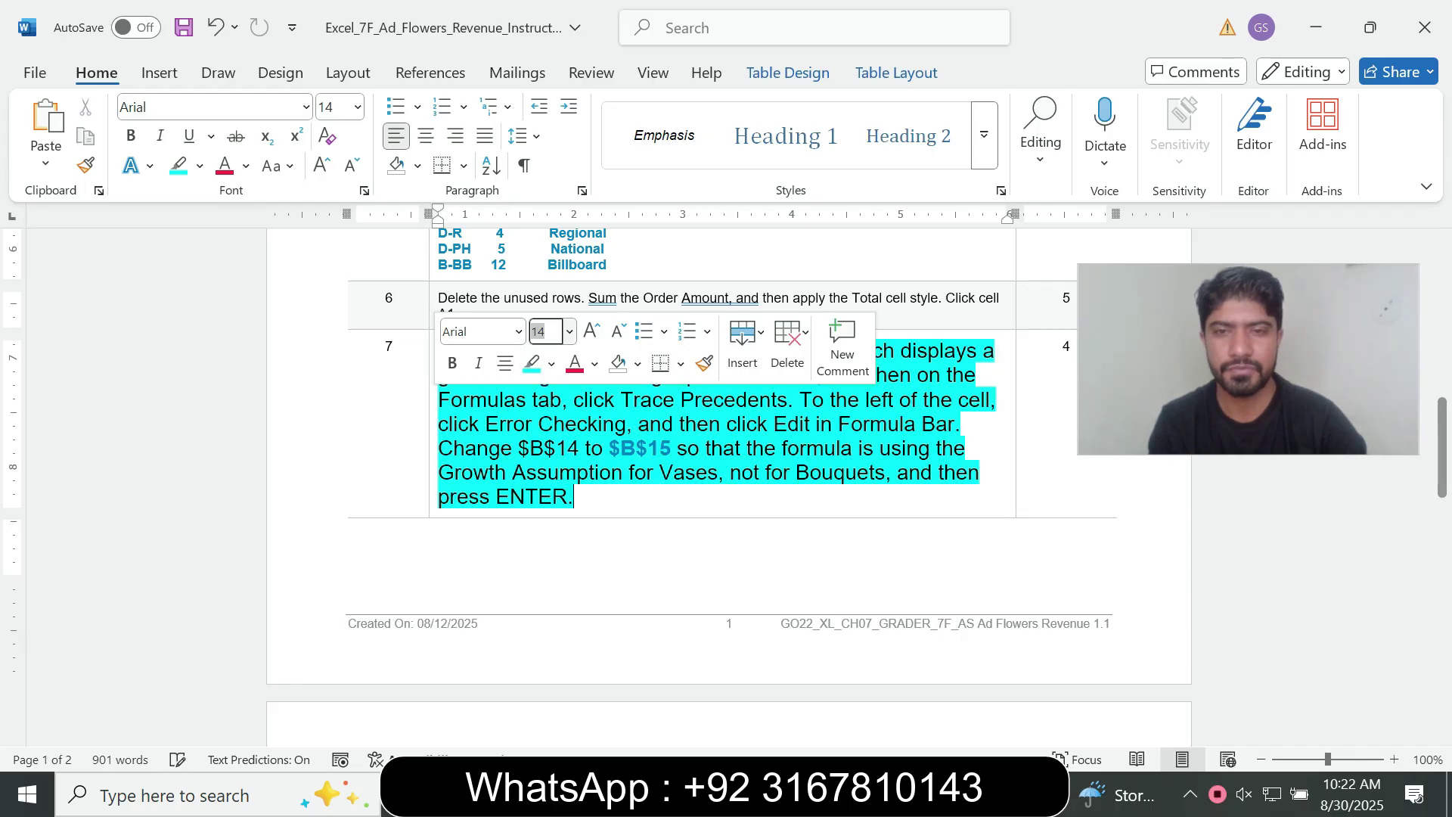
drag(1442, 465, 1443, 429)
drag(439, 528, 602, 529)
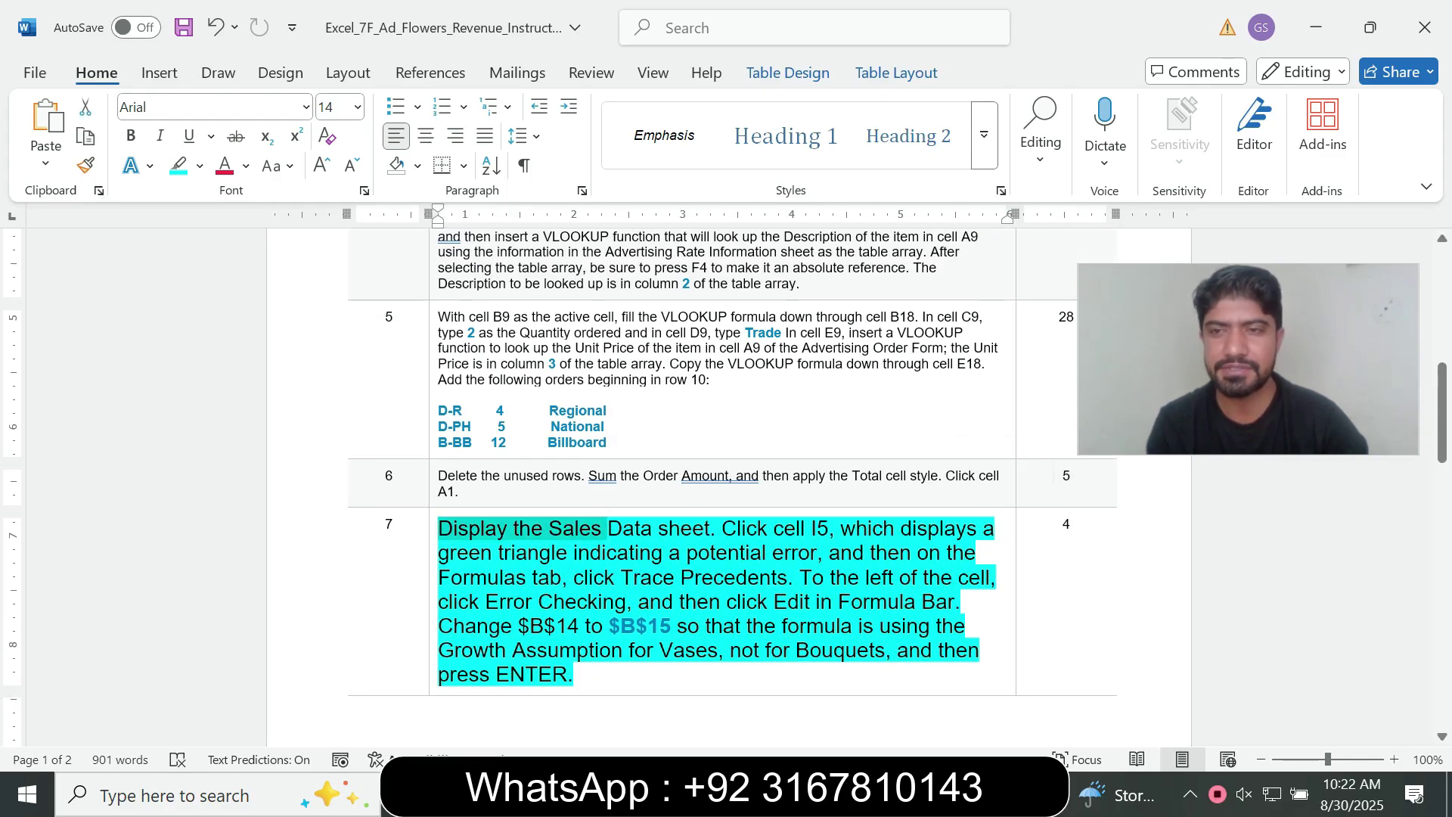
- Switch to Excel, display the Sales Data sheet, and select cell I5 after rechecking the Word instruction
key(alt+Tab)
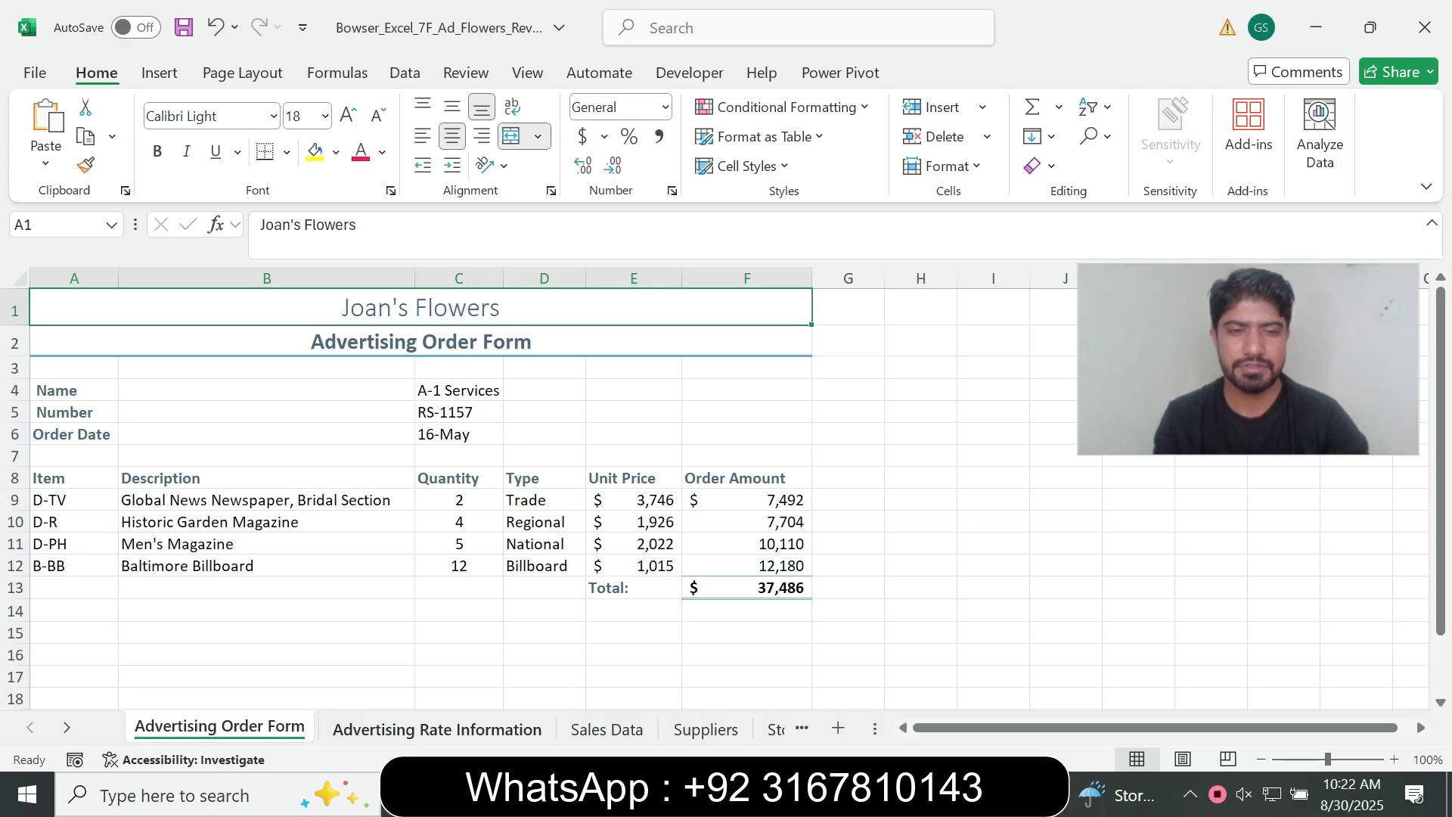
click(606, 728)
key(alt+Tab)
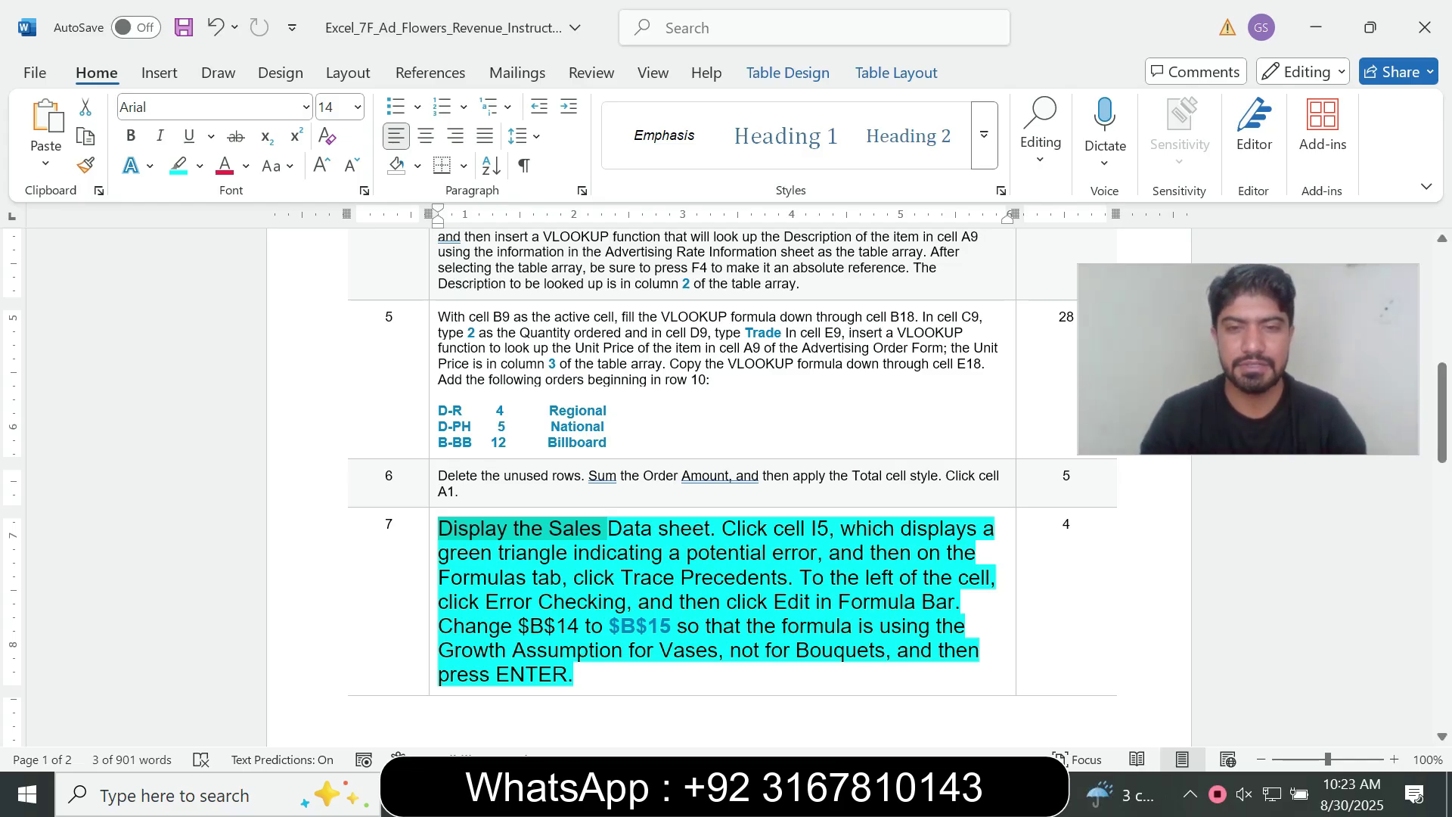
key(alt+Tab)
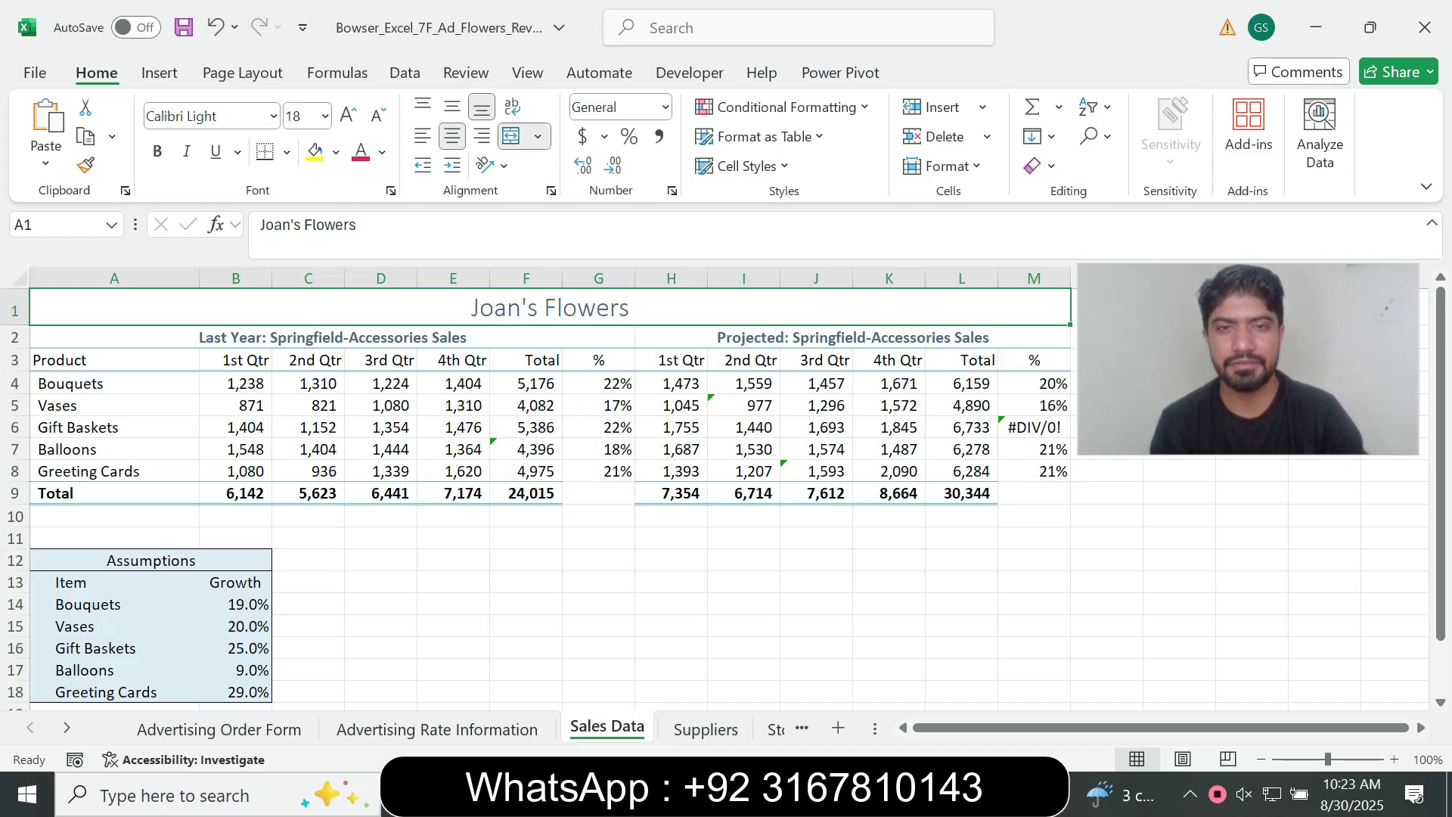
click(745, 405)
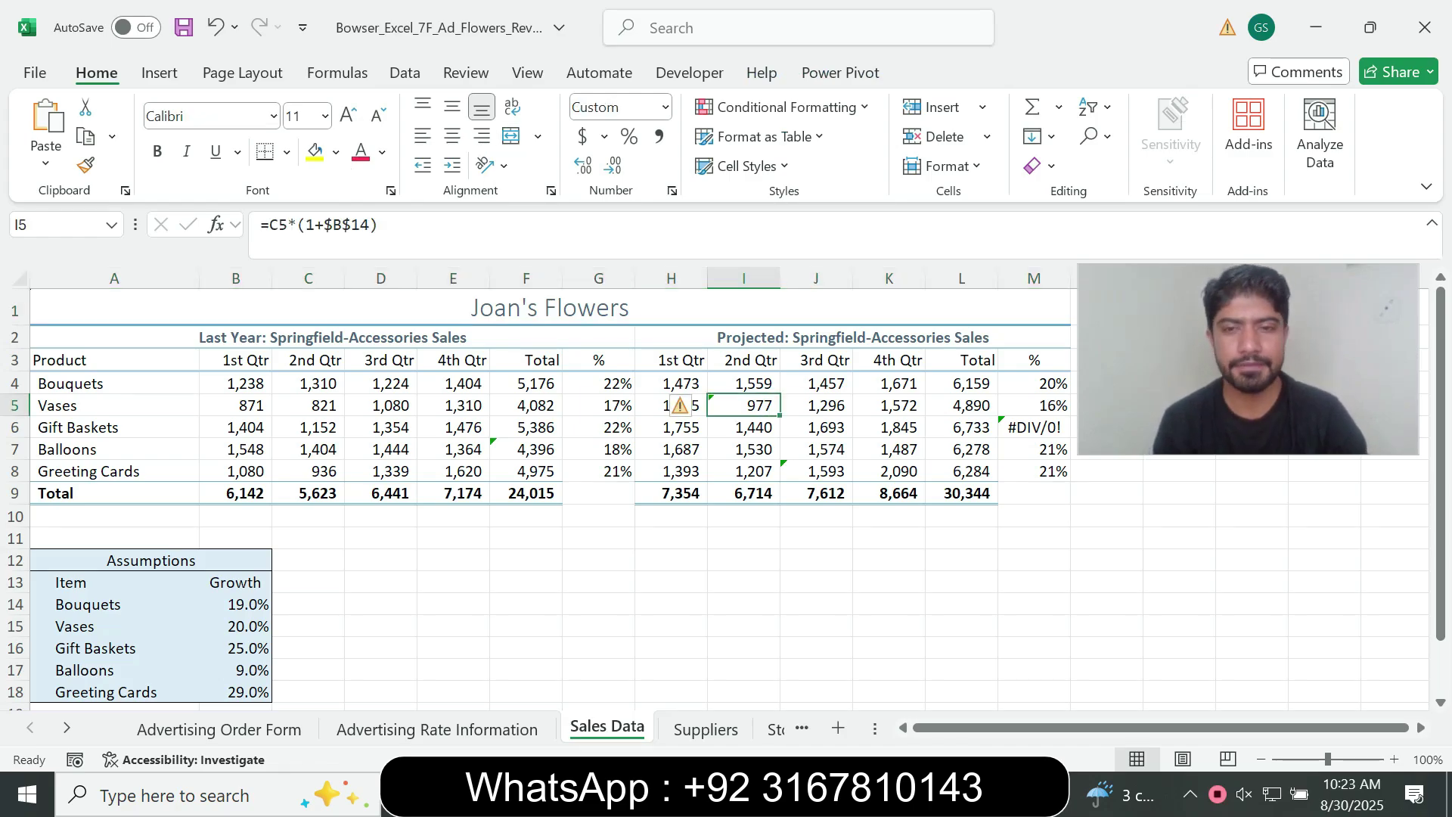
- Check step 7's Formulas instruction in Word and trace the precedents of cell I5 in Excel
key(alt+Tab)
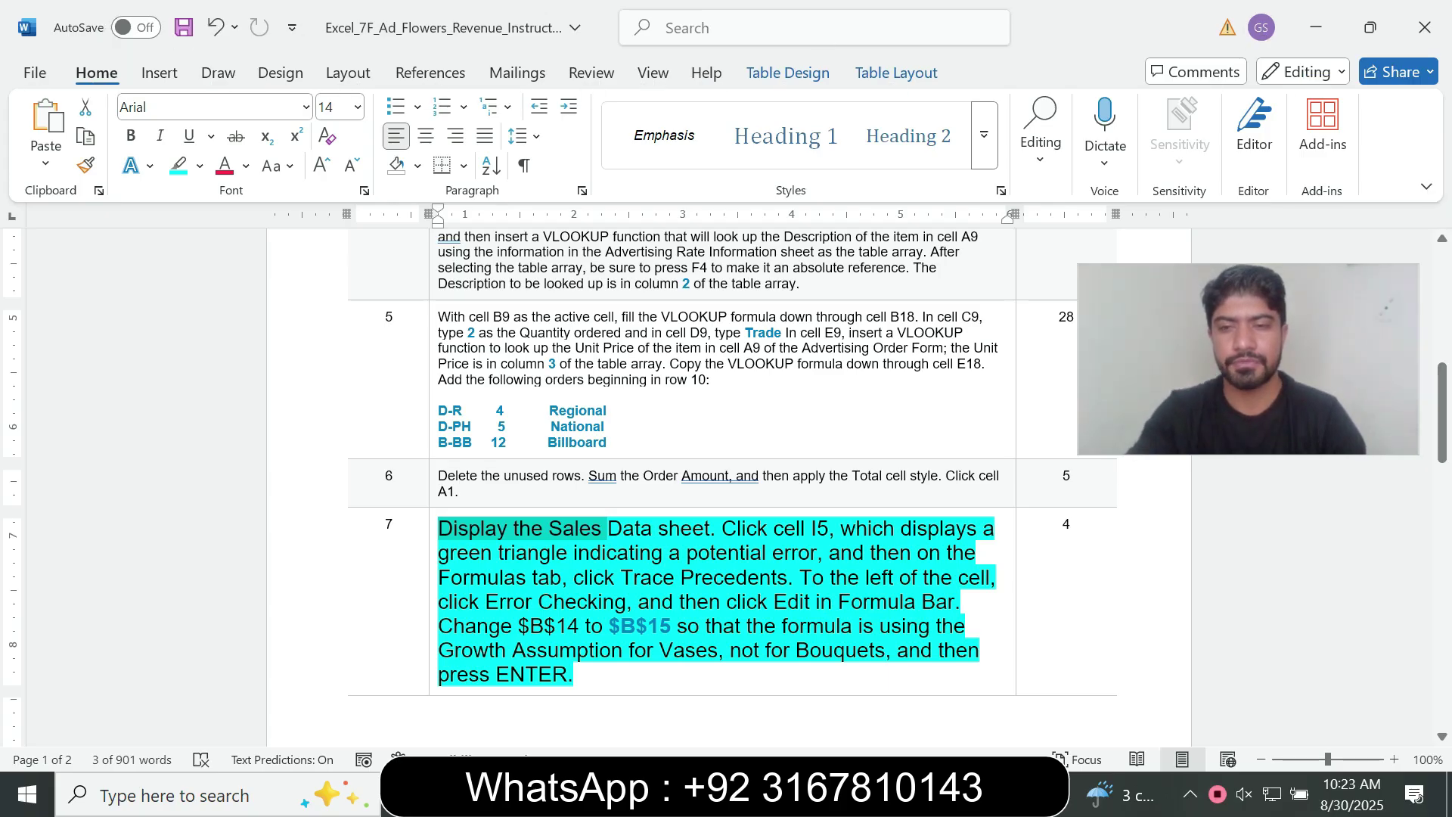
key(alt+Tab)
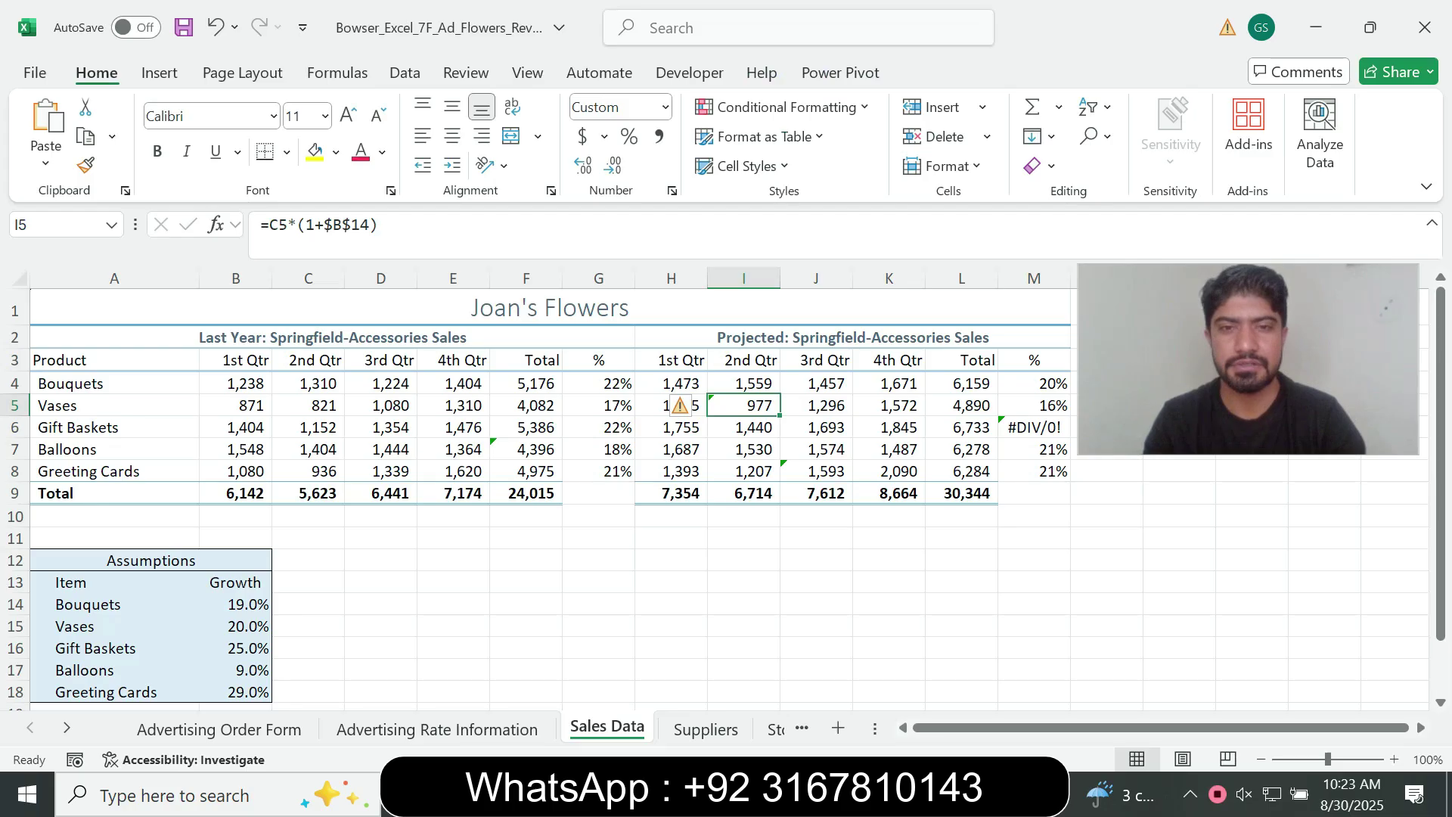
click(685, 407)
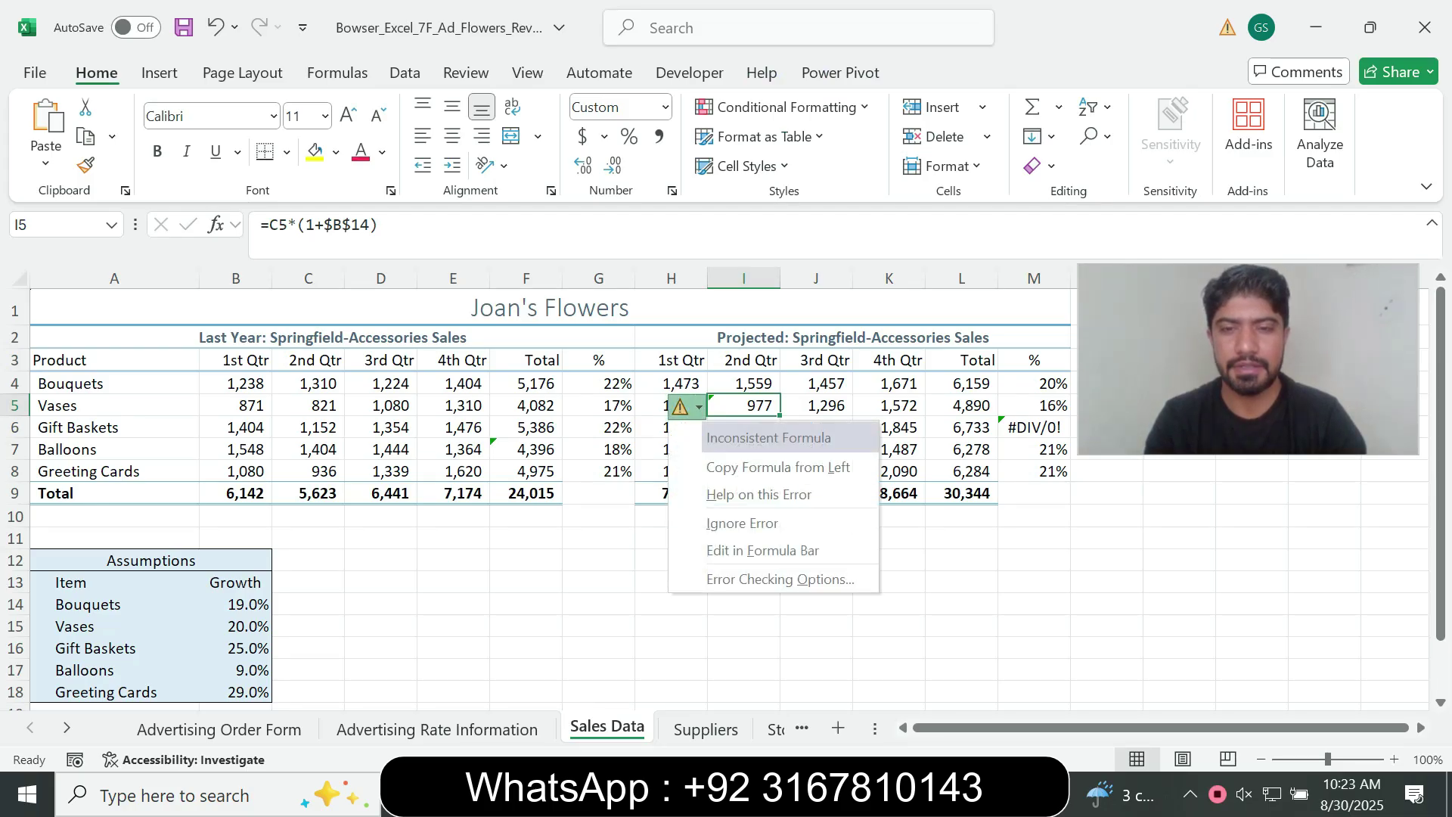
key(alt+Tab)
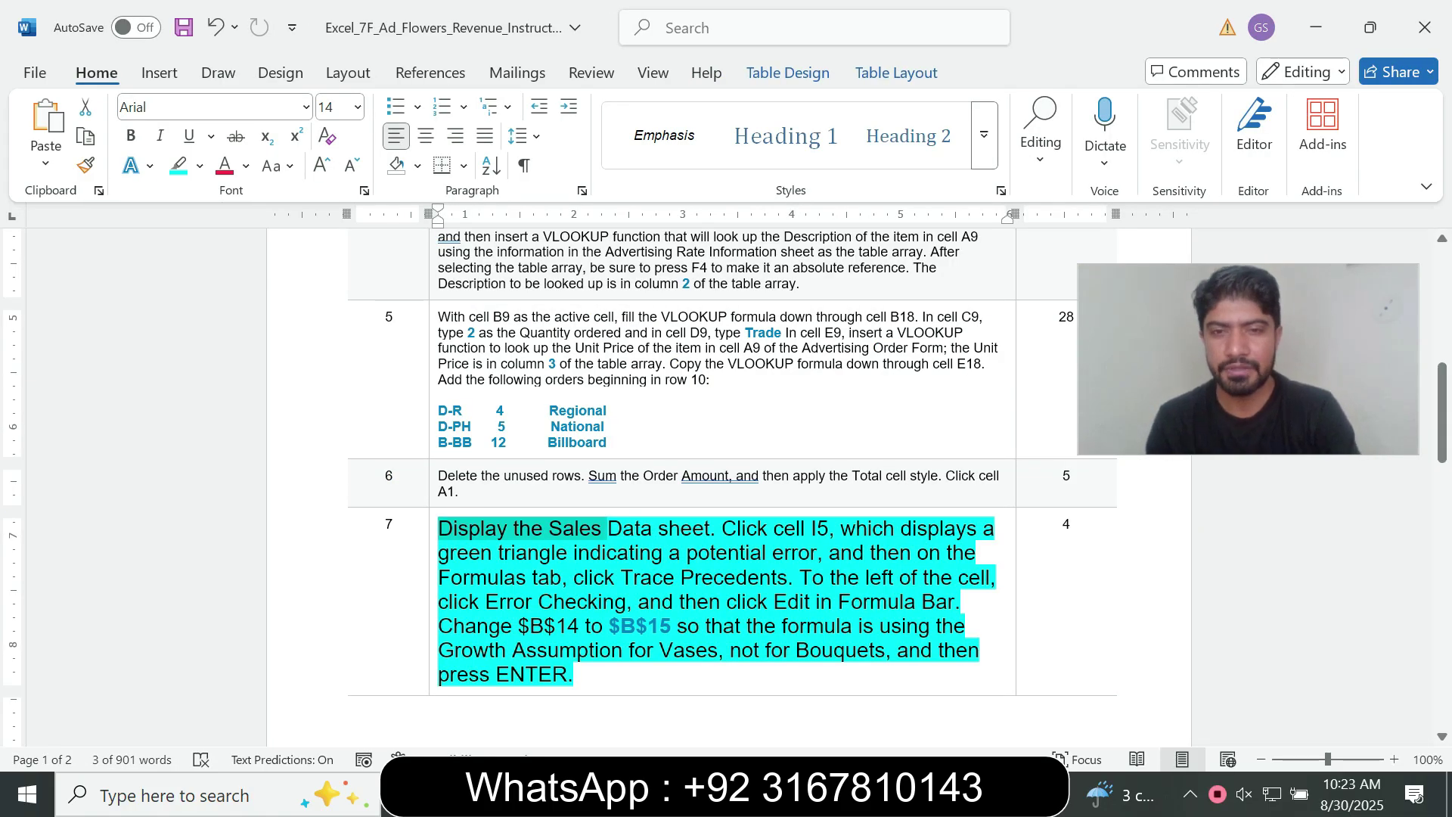
drag(442, 579, 603, 578)
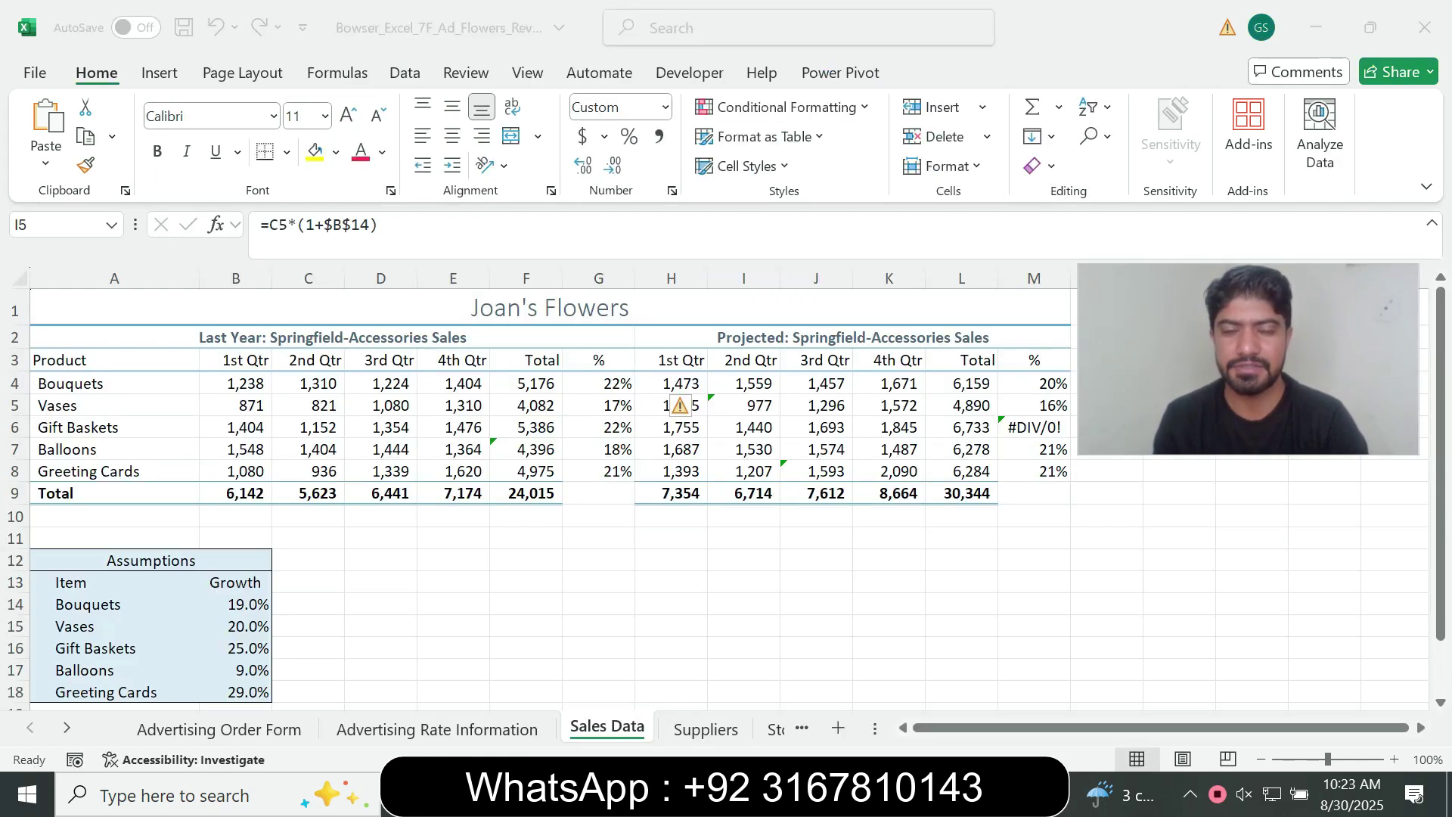
key(alt+Tab)
click(682, 407)
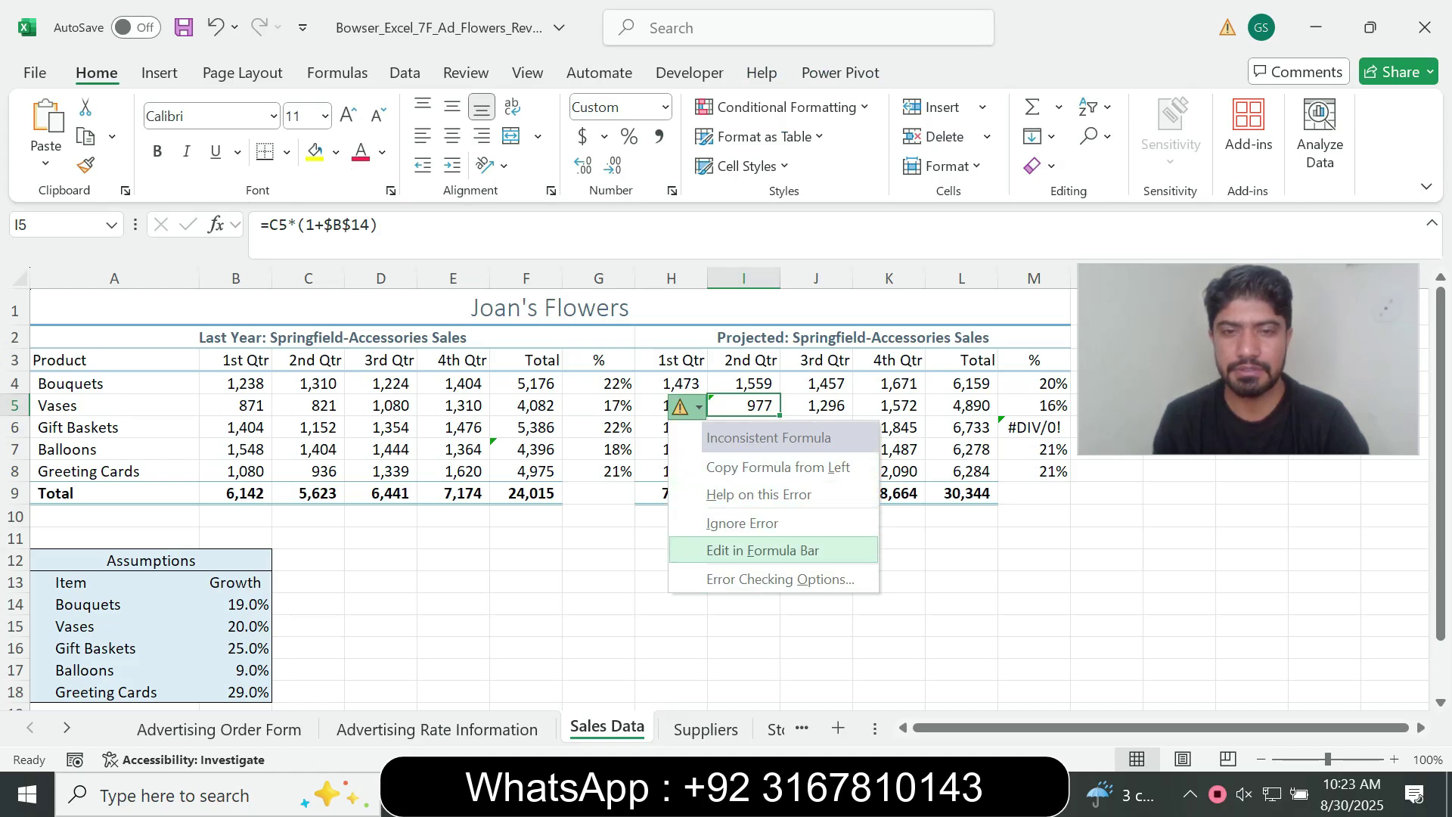
click(337, 73)
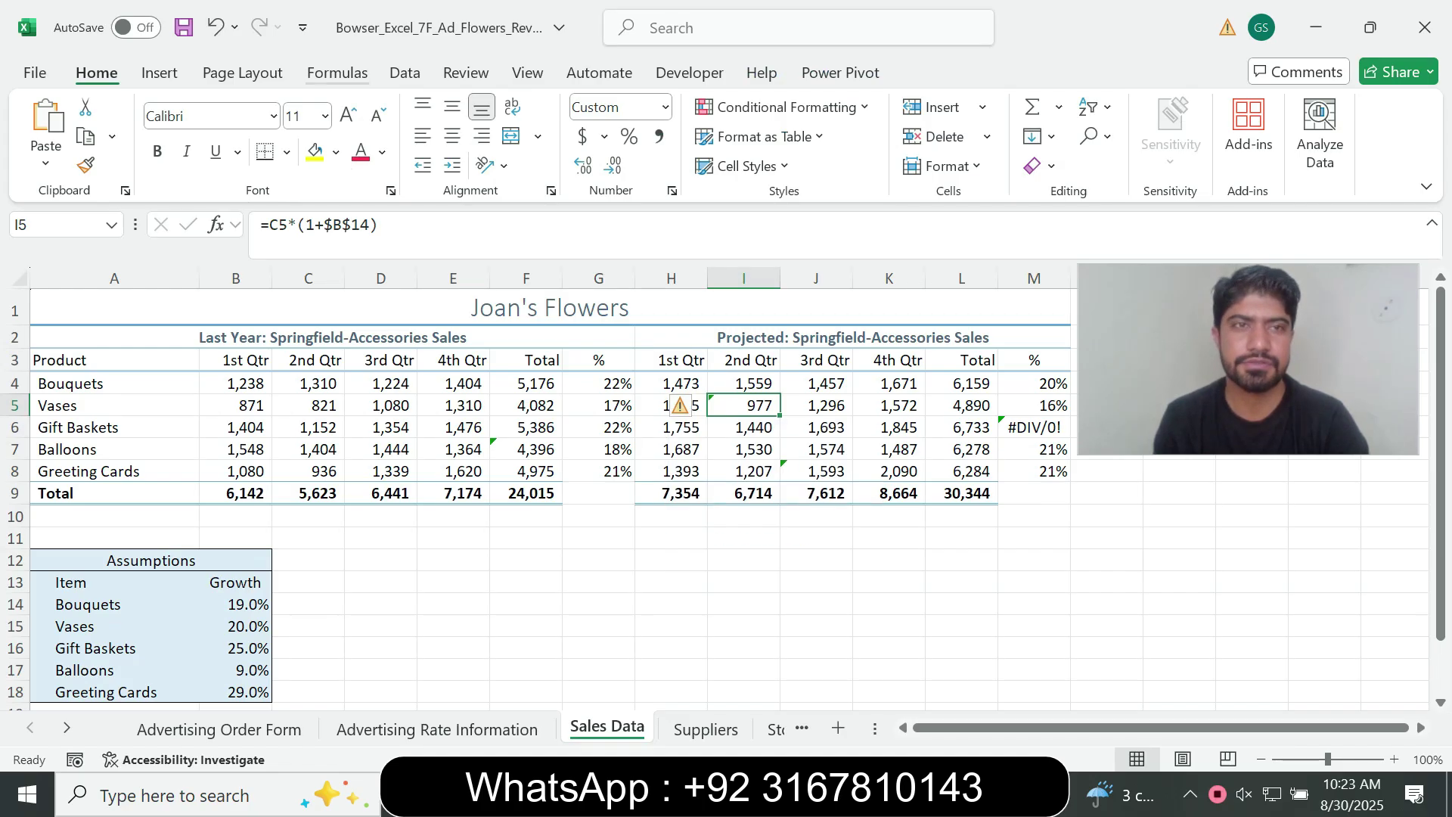
click(851, 107)
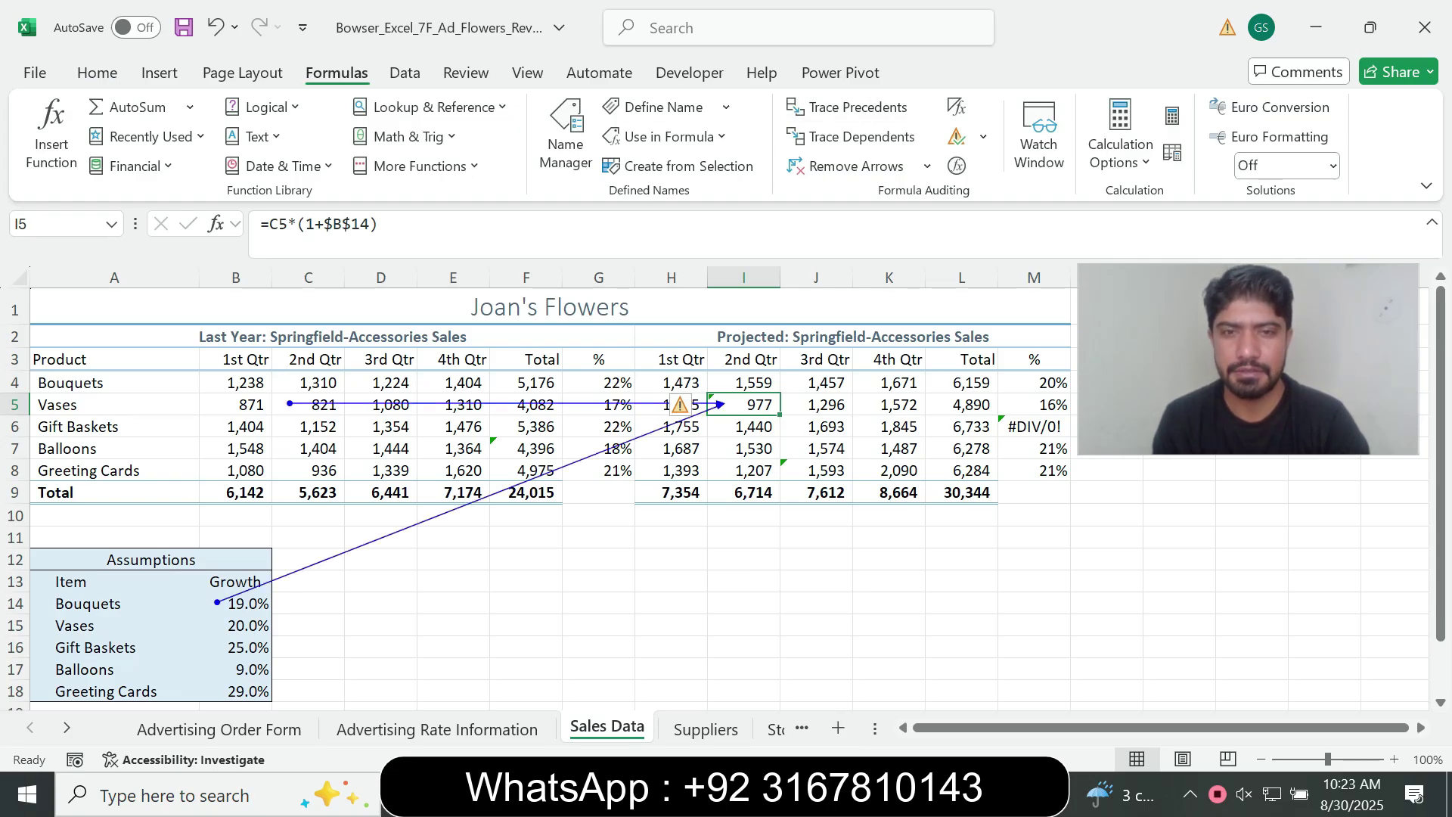
- Use Edit in Formula Bar from I5's error-checking options to change the formula to =C5*(1+$B$15), checking the instruction in Word
key(alt+Tab)
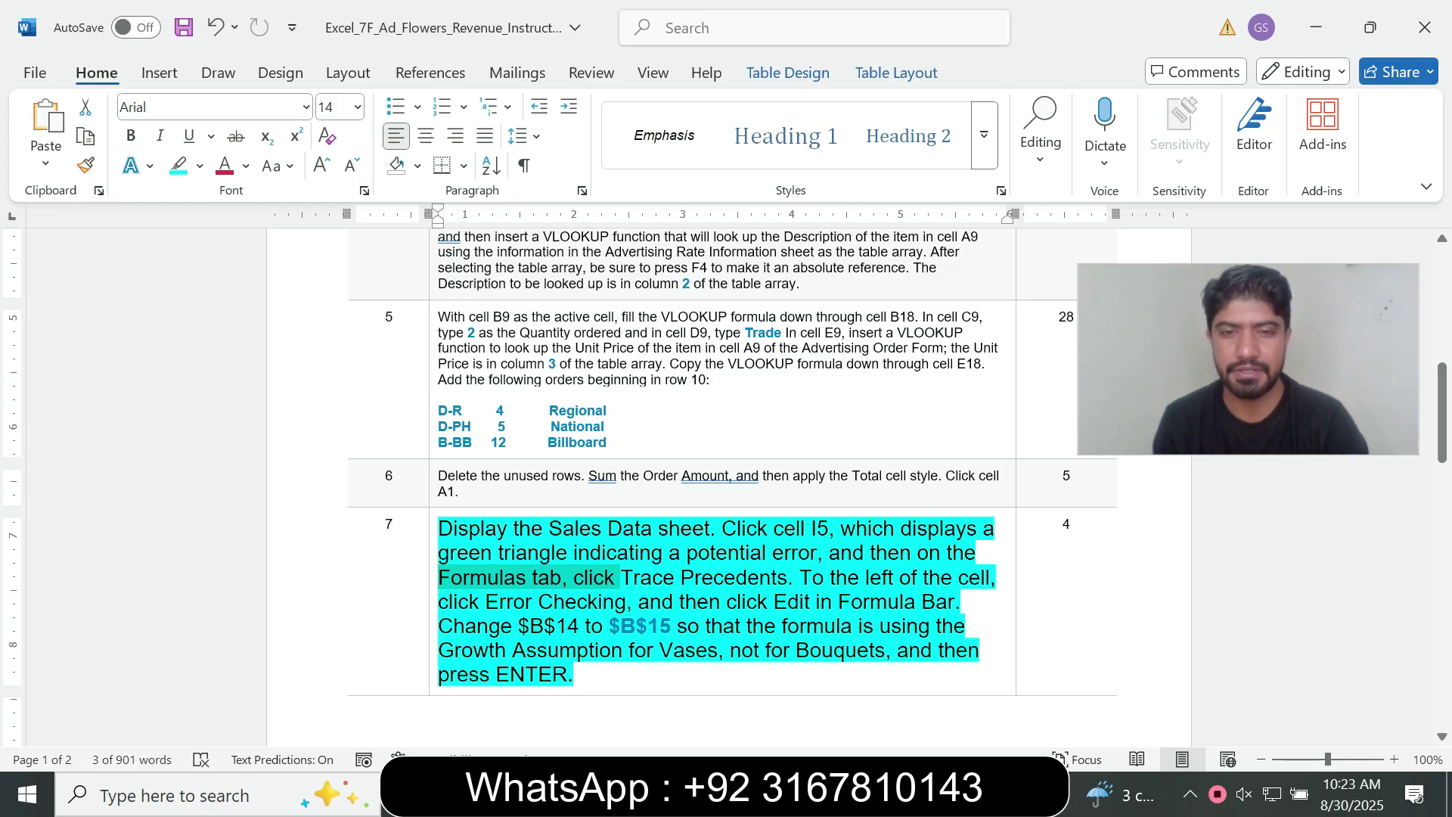
click(922, 794)
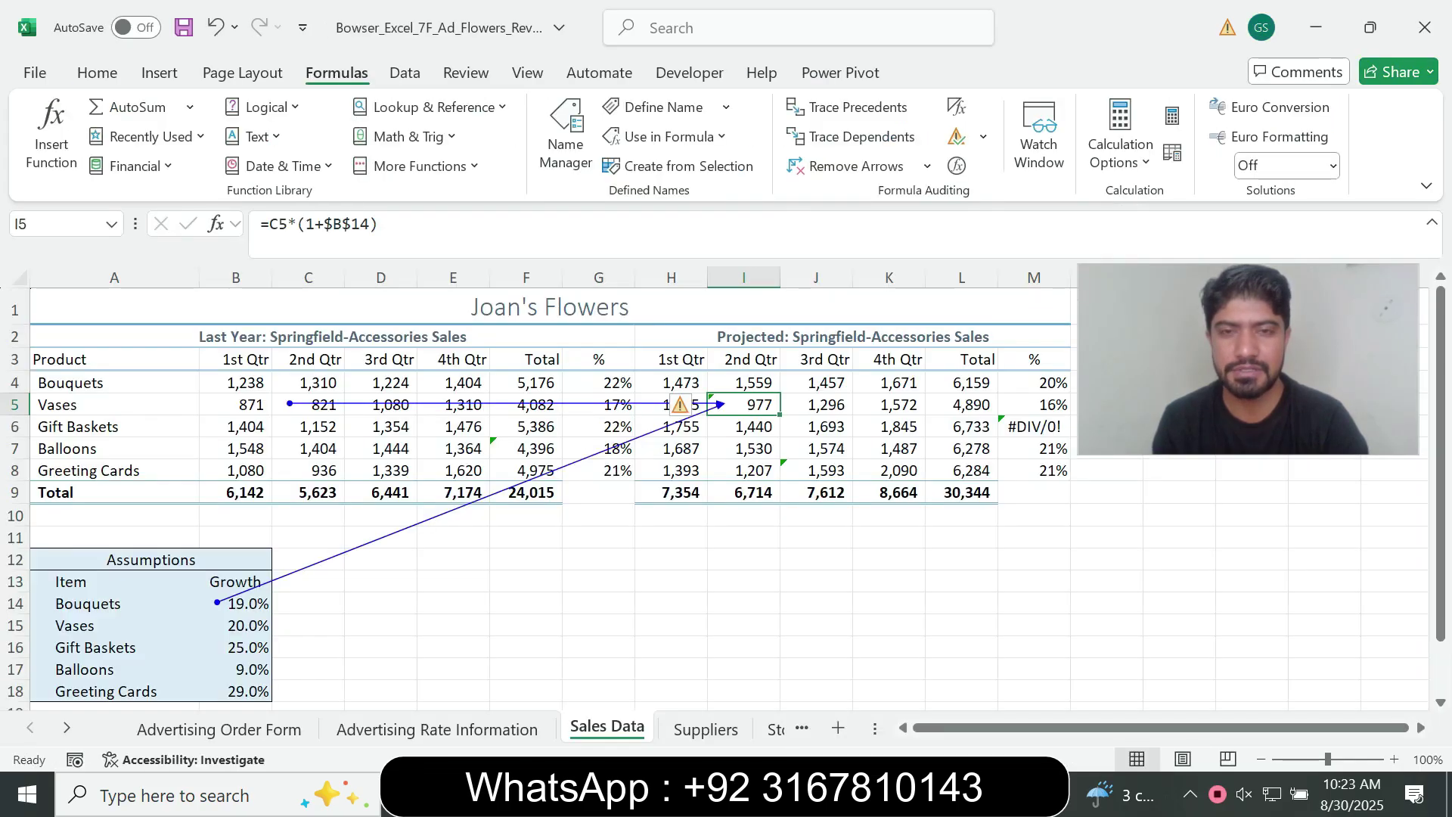
click(688, 407)
key(Down)
key(Down)
key(Down)
key(Down)
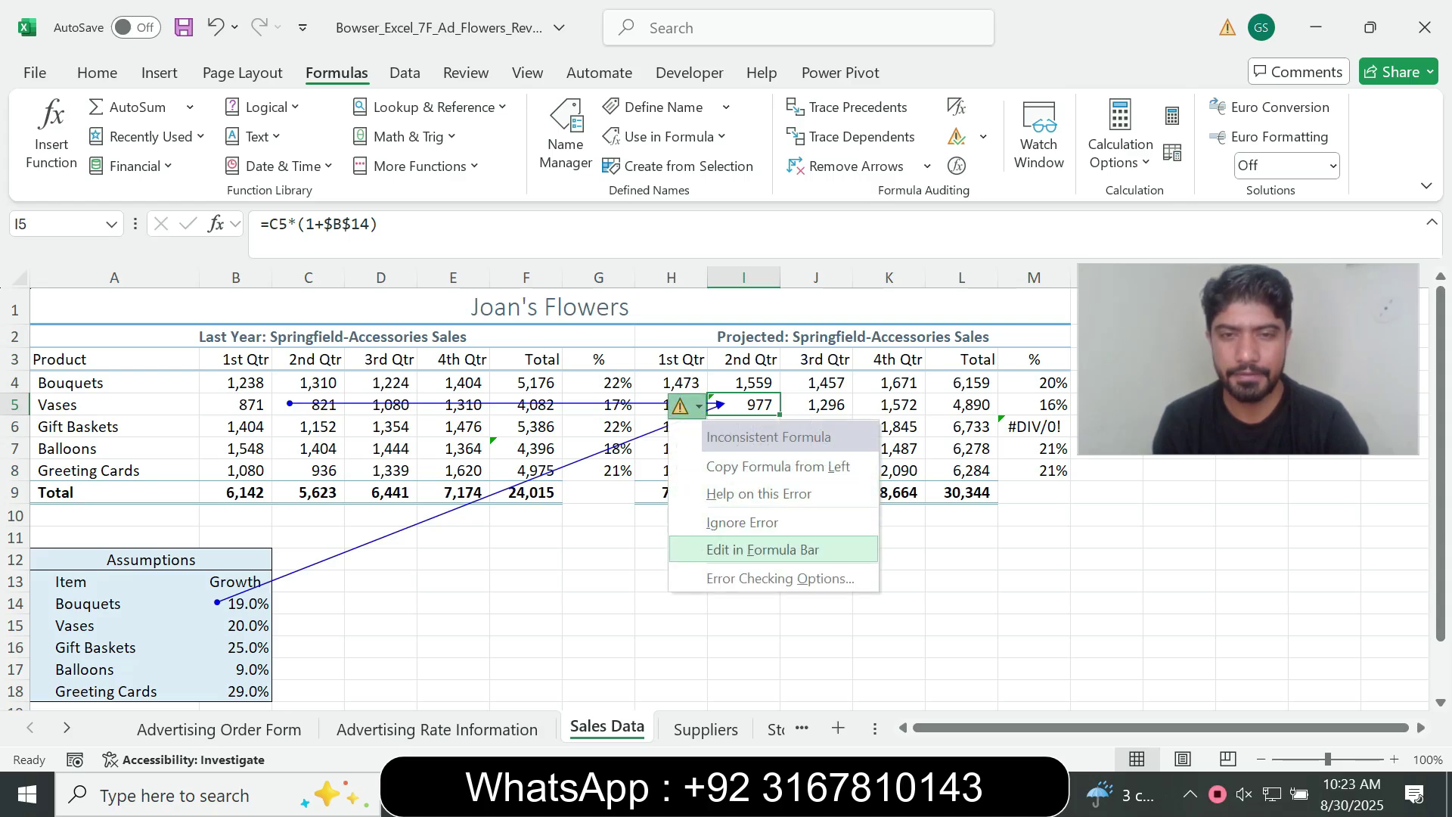
key(Return)
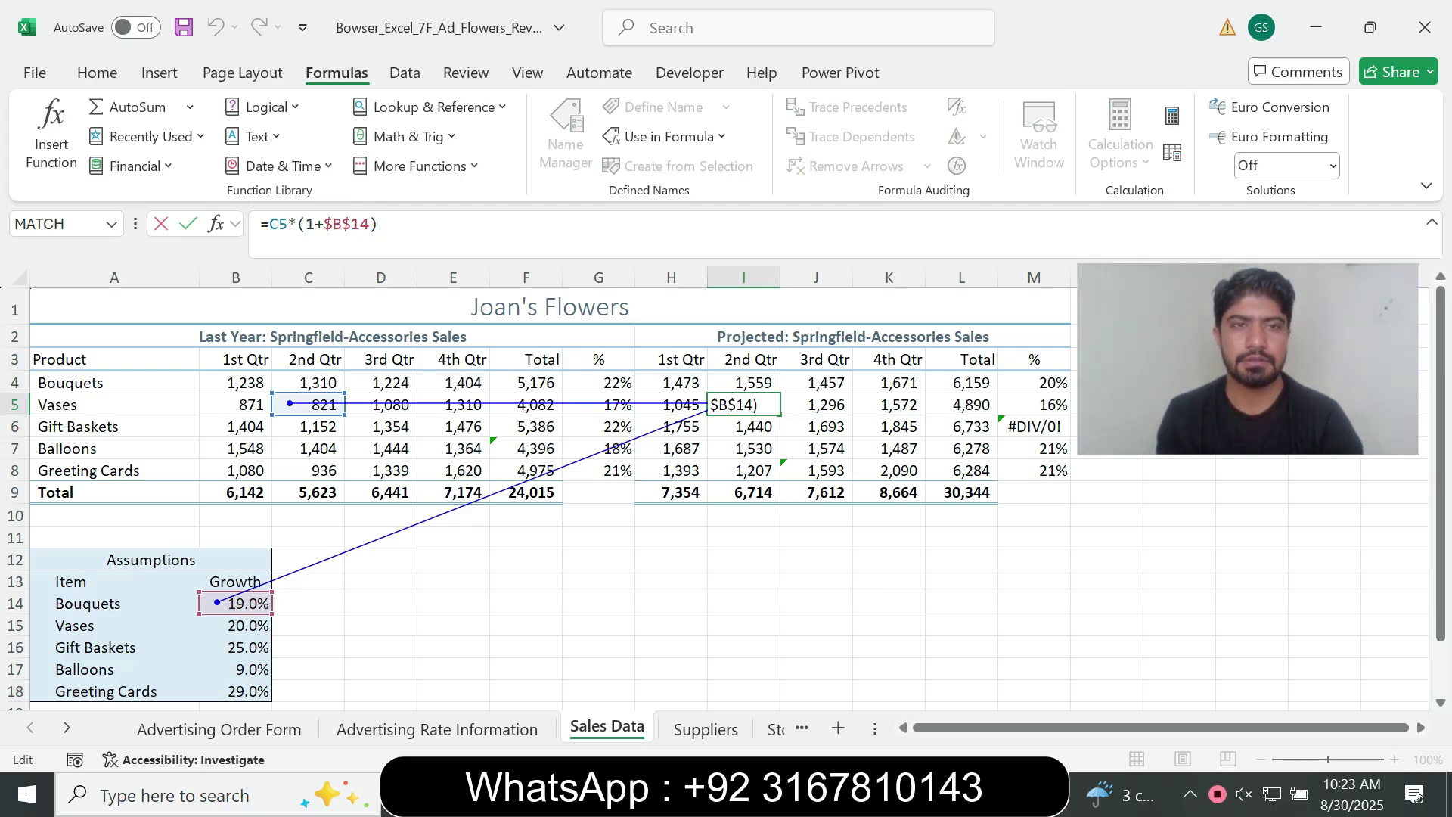
key(alt+Tab)
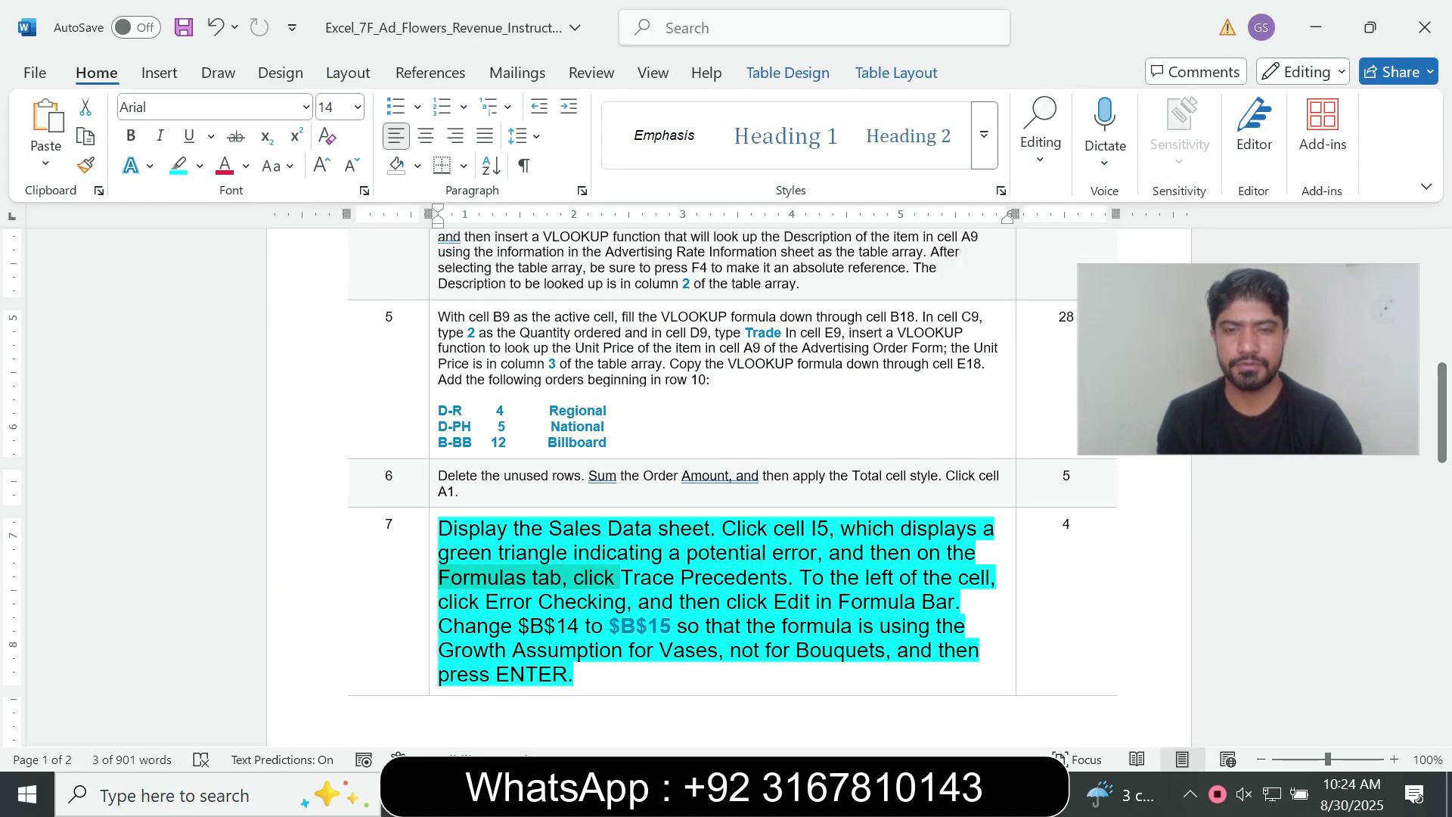
key(alt+Tab)
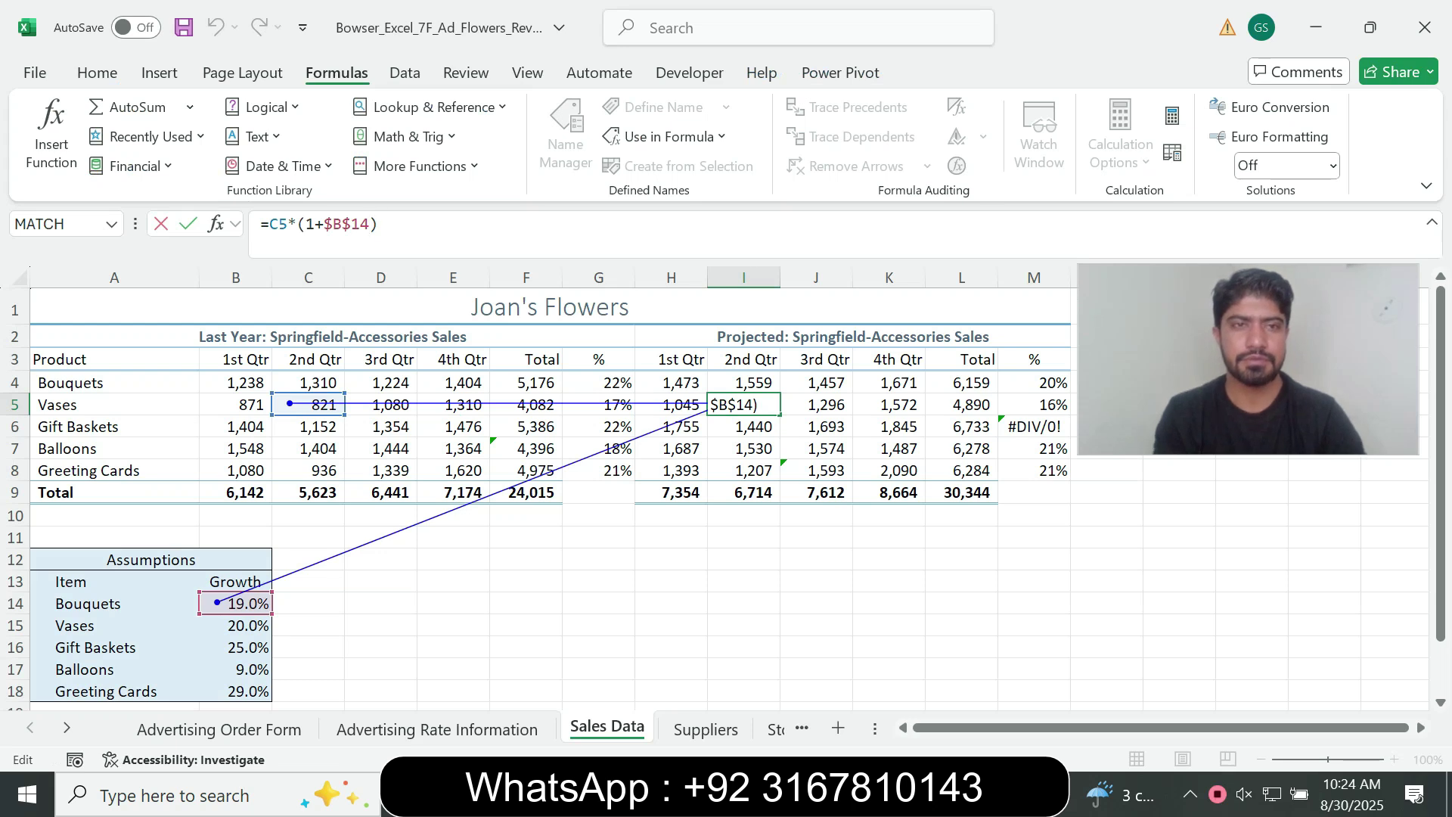
key(Left)
key(BackSpace)
text(5)
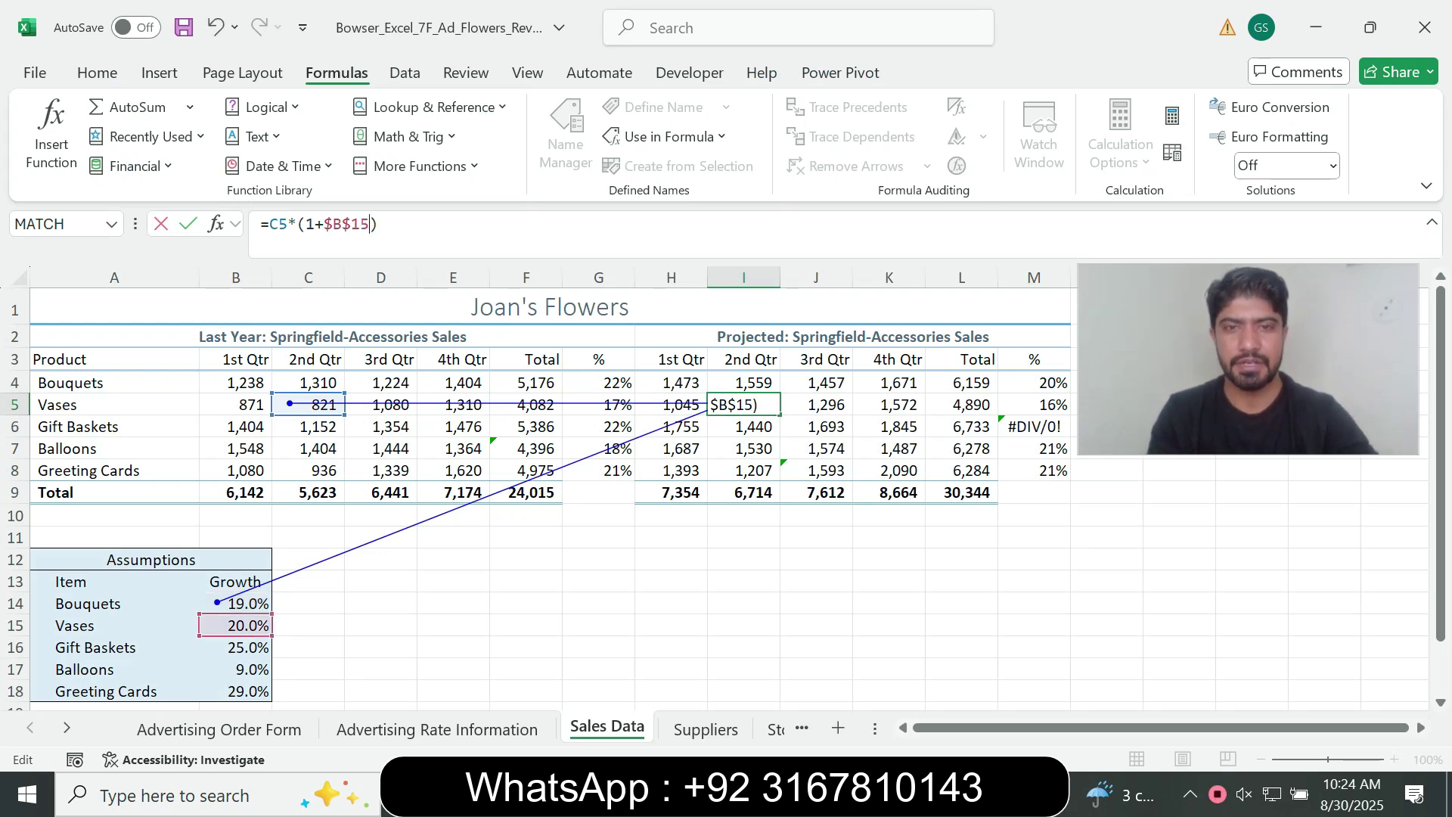
key(Return)
- Switch to Word, set step 7's instruction text to 9 pt and remove its highlight
key(alt+Tab)
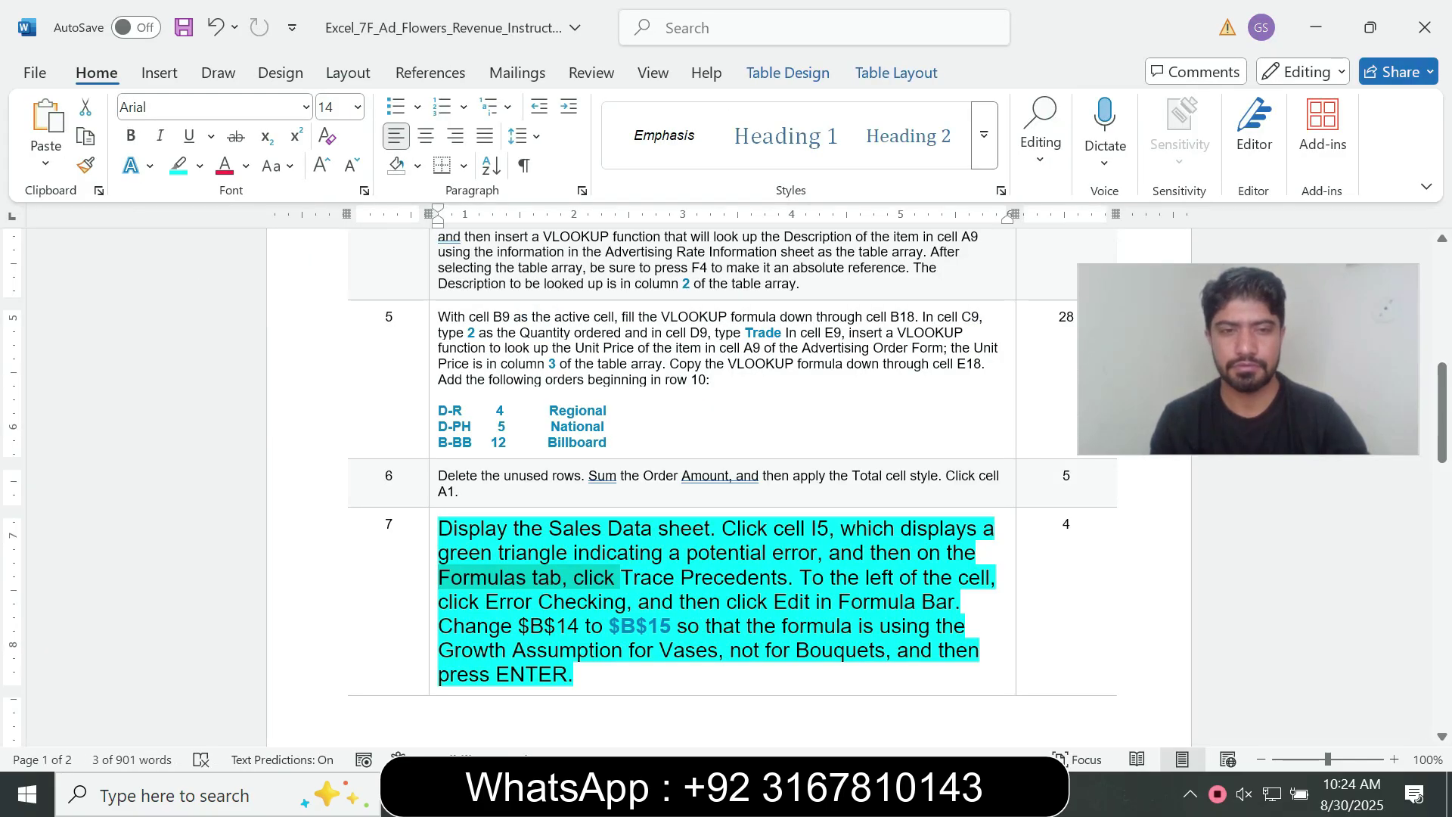
click(434, 649)
click(569, 578)
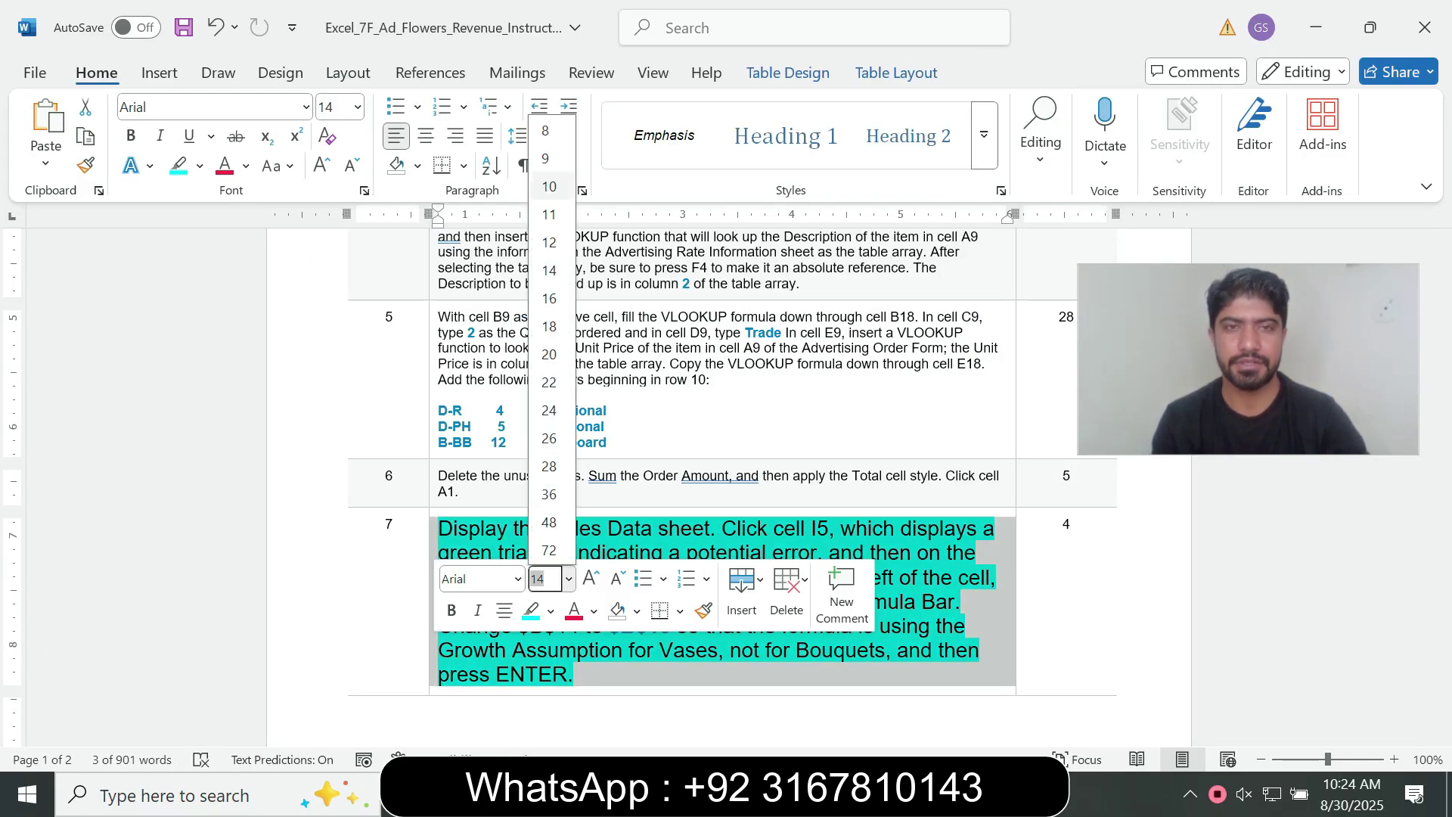
click(545, 158)
click(199, 166)
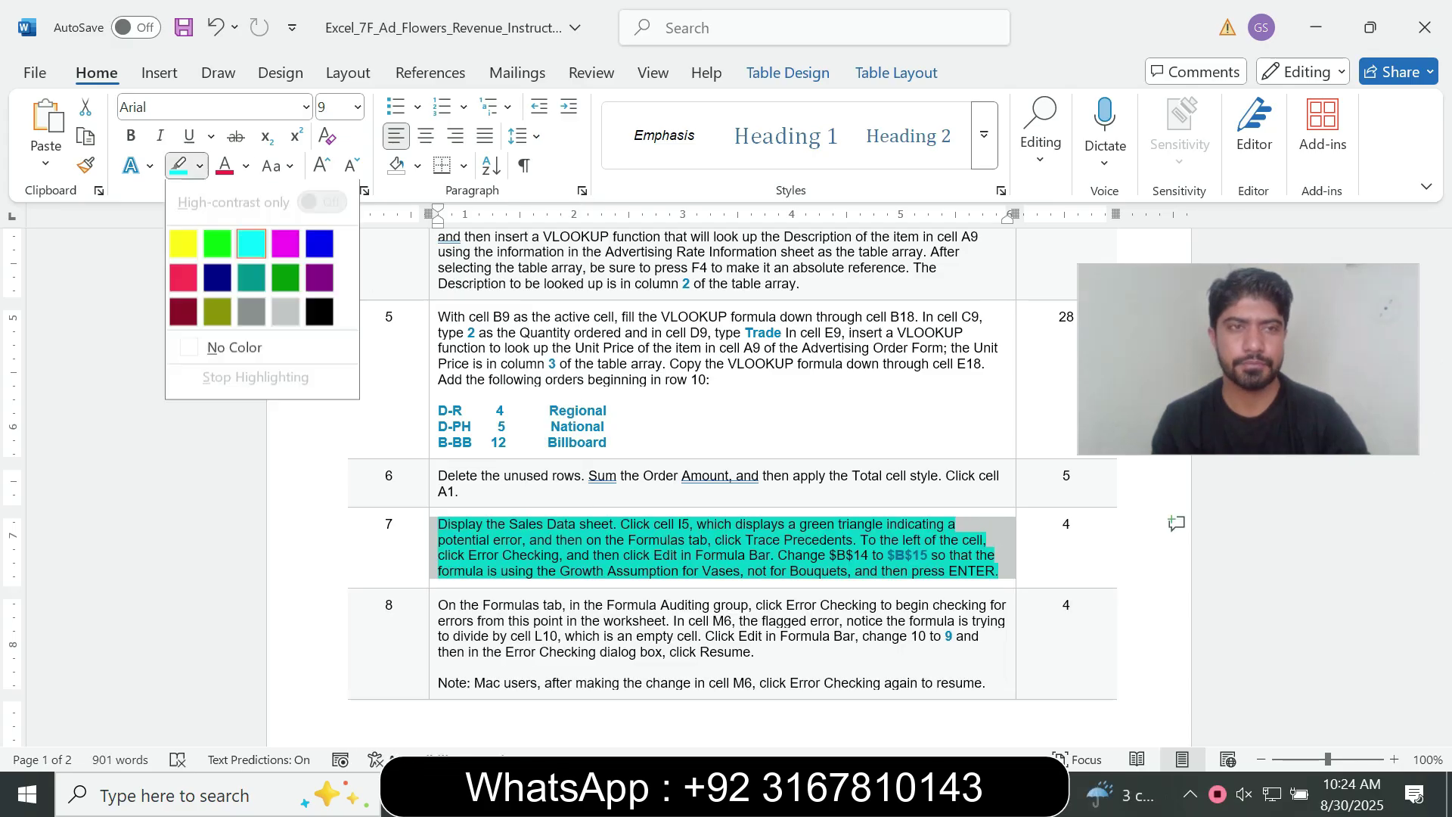
click(235, 349)
- Highlight the instruction table in turquoise from step 8 through the end of the document
click(439, 605)
drag(439, 605, 727, 302)
click(794, 270)
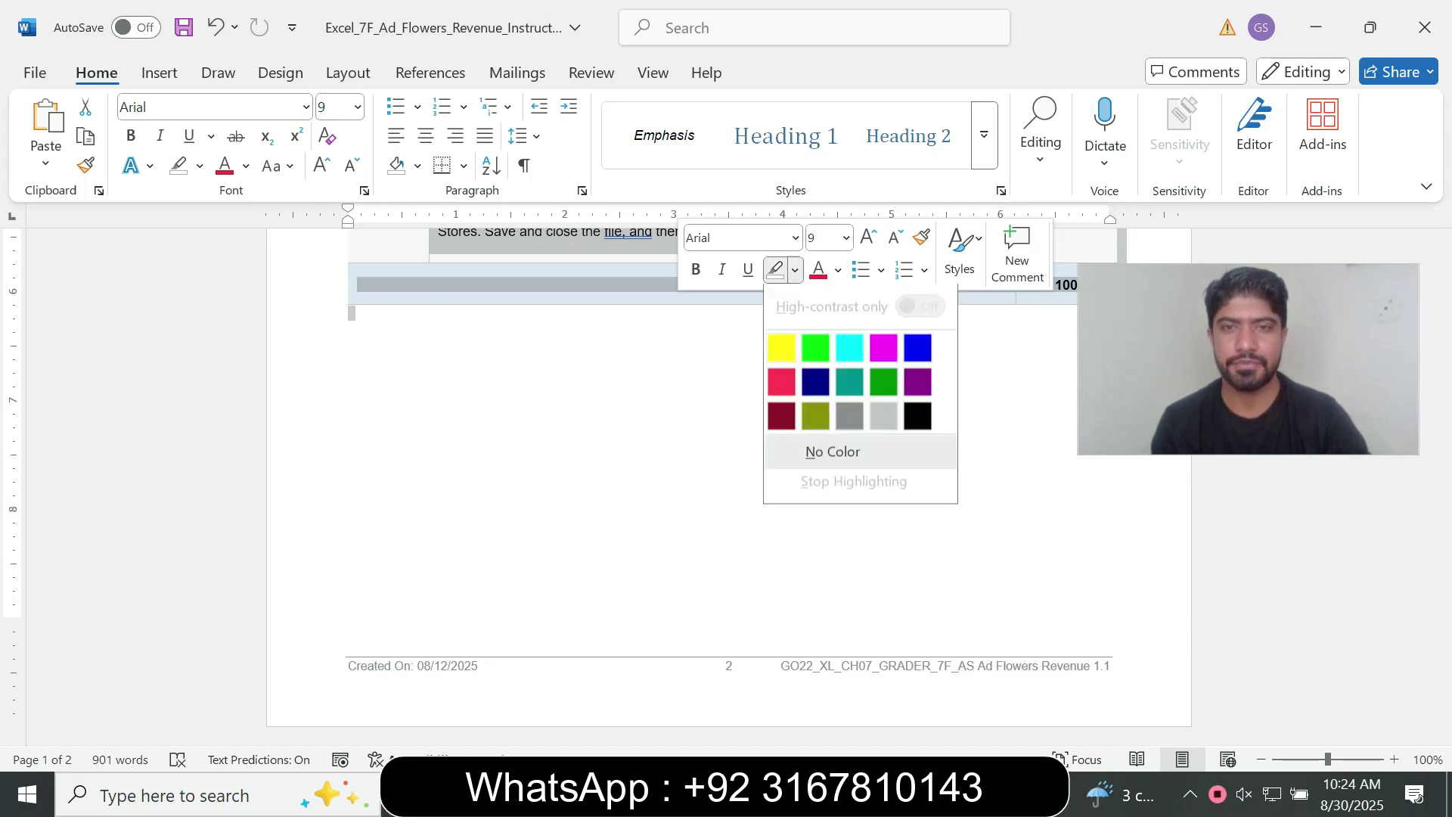
click(849, 350)
drag(1442, 660, 1442, 453)
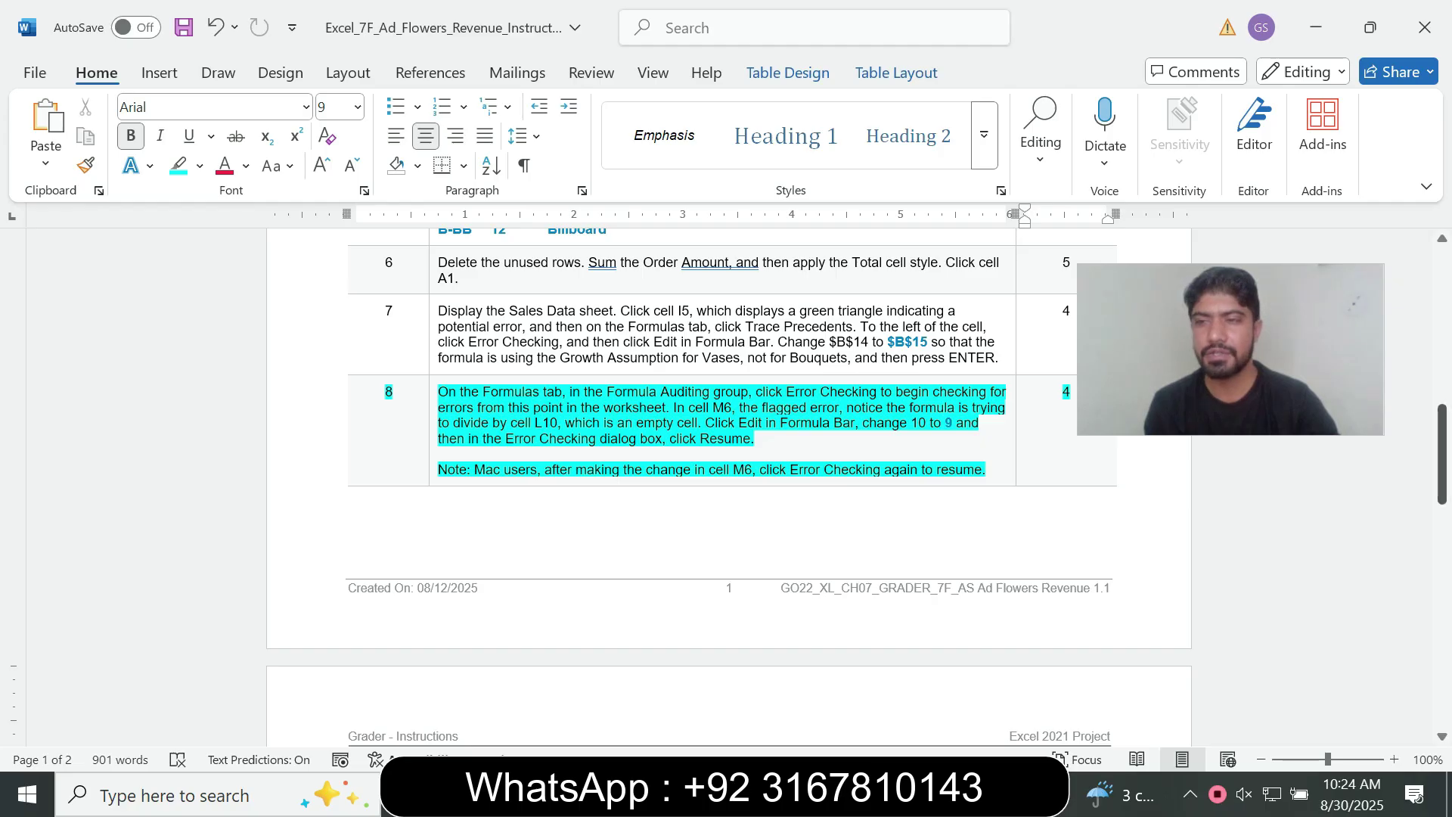
drag(1442, 449, 1442, 299)
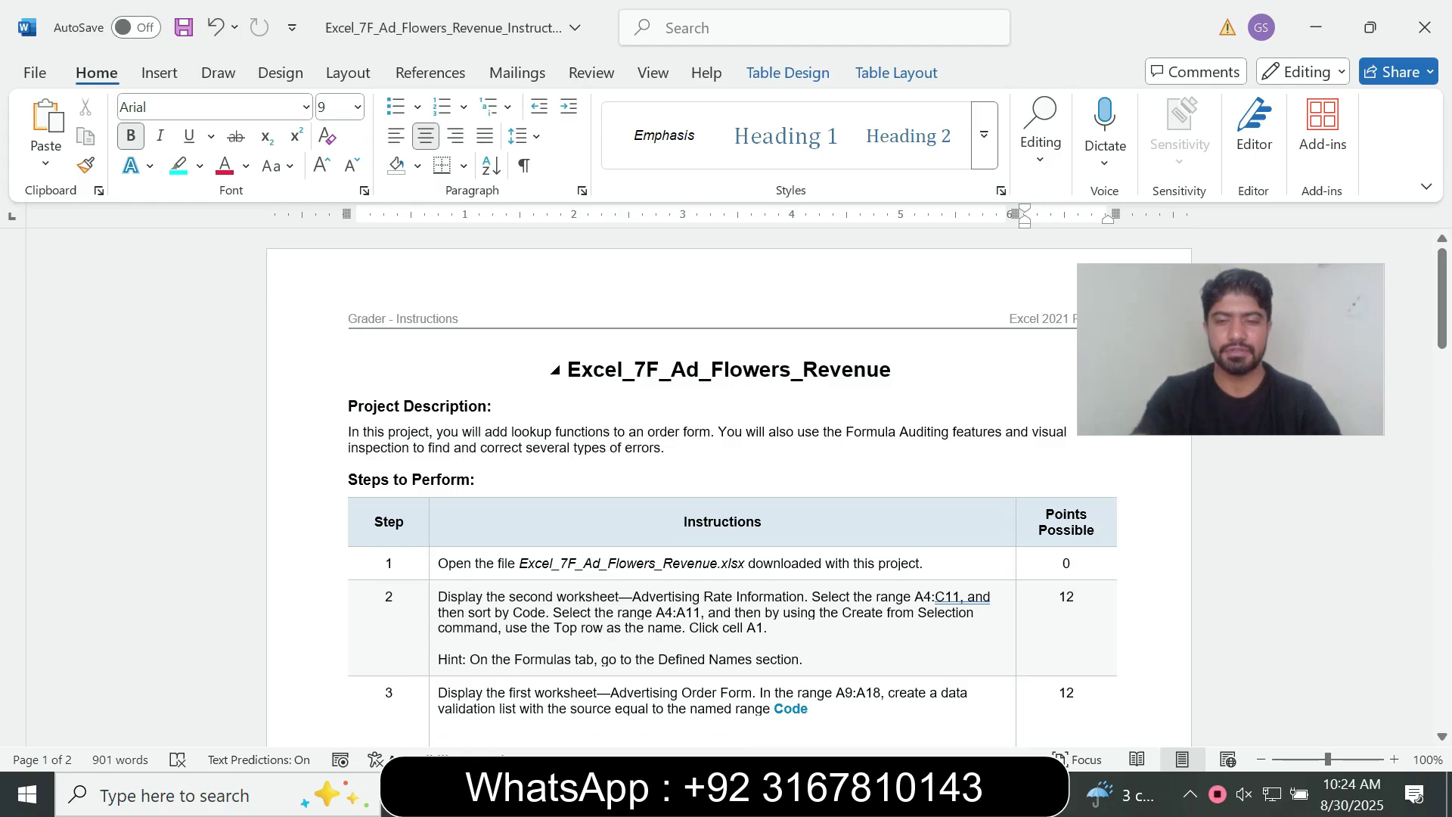